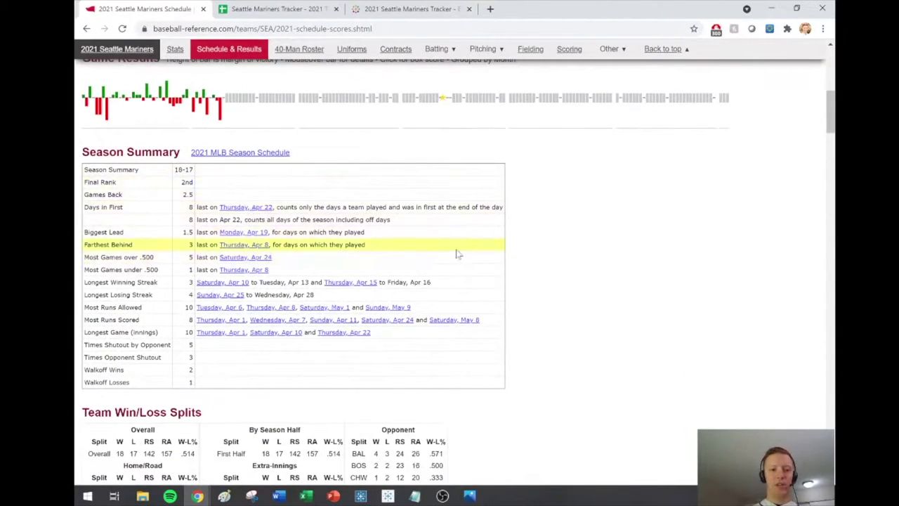
- Examine the Team Game-by-Game Schedule on Baseball Reference, focusing on the Sunday, May 9 game row and the upcoming Tuesday, May 11 game
scroll(438, 287, "down", 2)
scroll(444, 287, "down", 4)
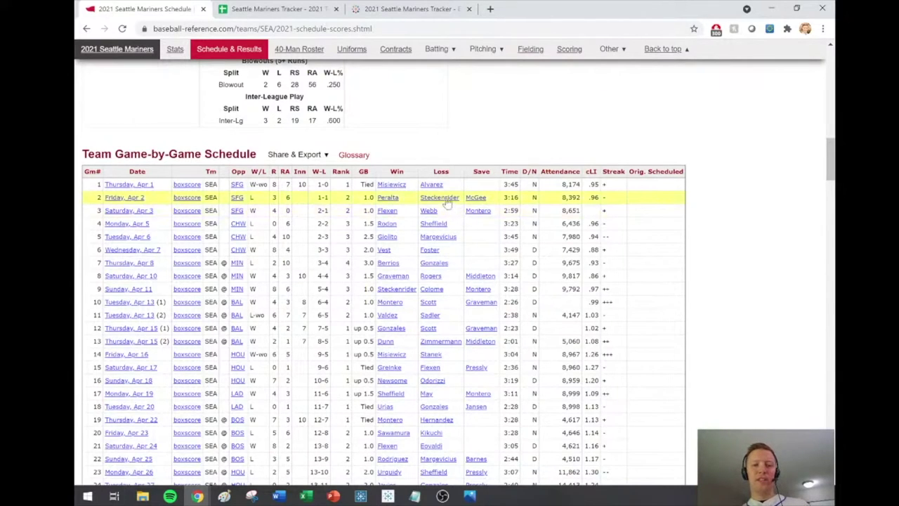
scroll(583, 197, "down", 3)
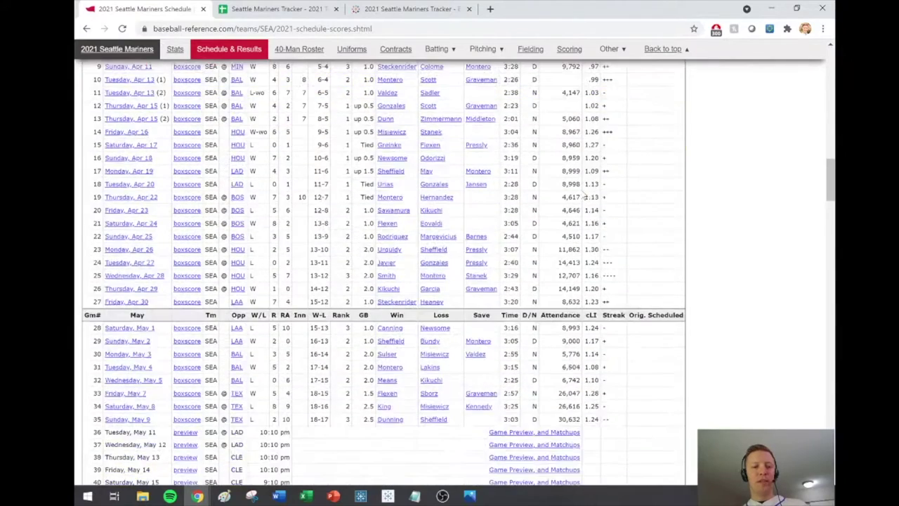
scroll(583, 197, "down", 2)
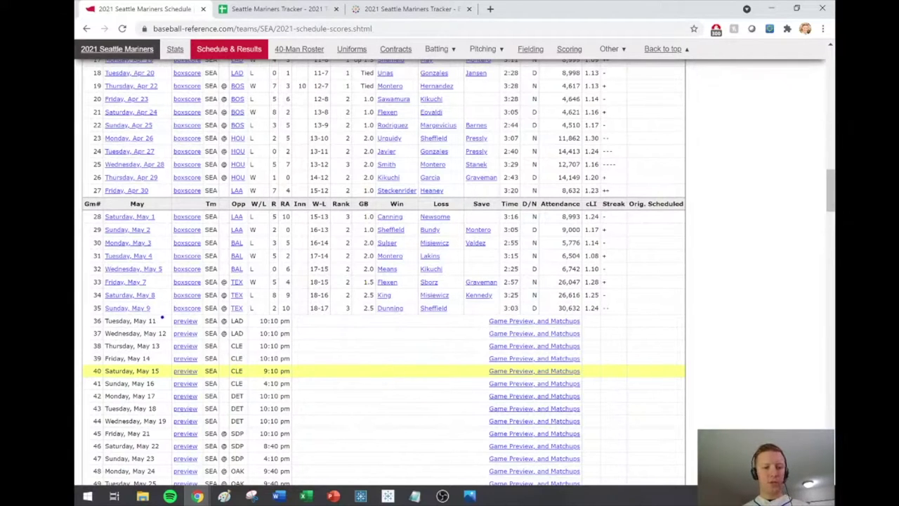
left_click_drag(153, 307, 200, 285)
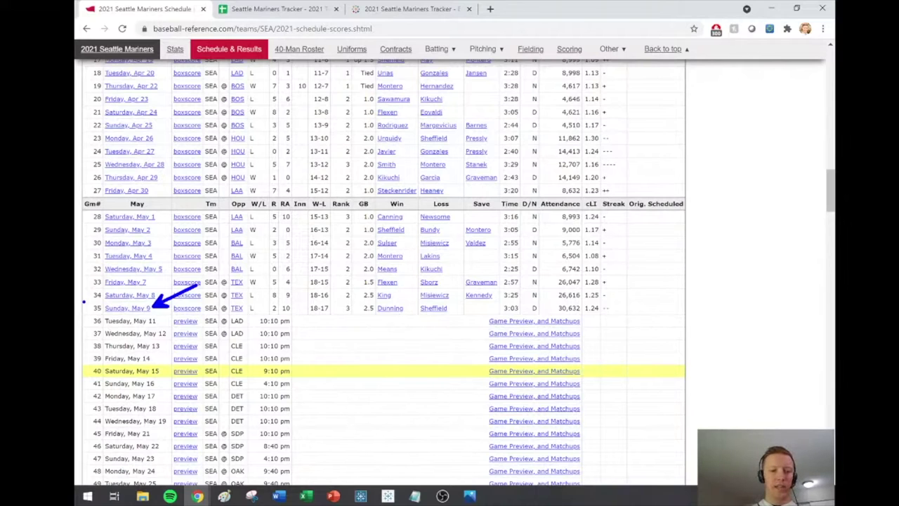
left_click_drag(80, 302, 685, 314)
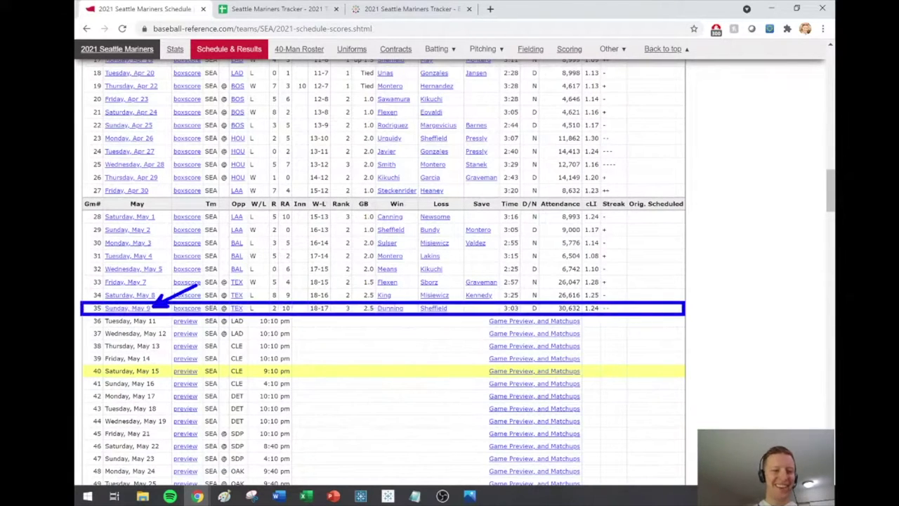
left_click_drag(160, 322, 242, 368)
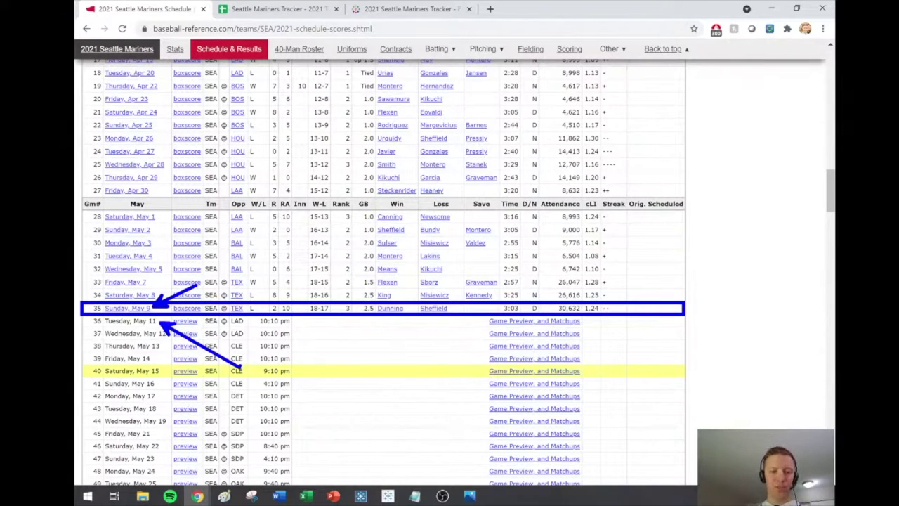
key("Escape")
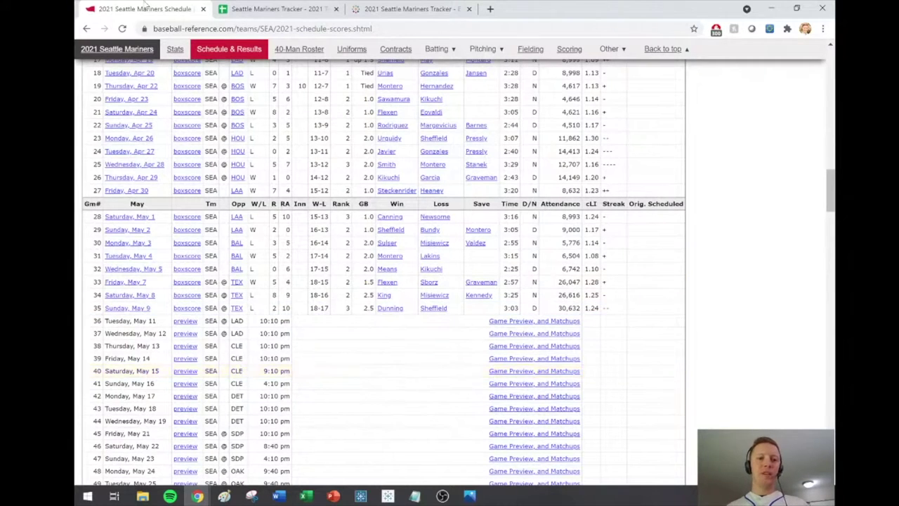
- Look at the first rows of the Team Game-by-Game Schedule and return to the Seattle Mariners Tracker spreadsheet
left_click(257, 7)
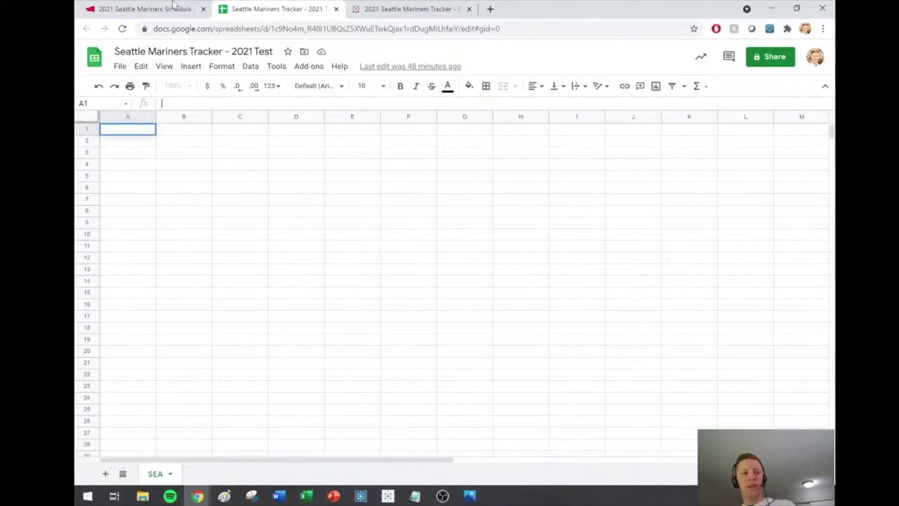
left_click(144, 9)
scroll(239, 174, "up", 6)
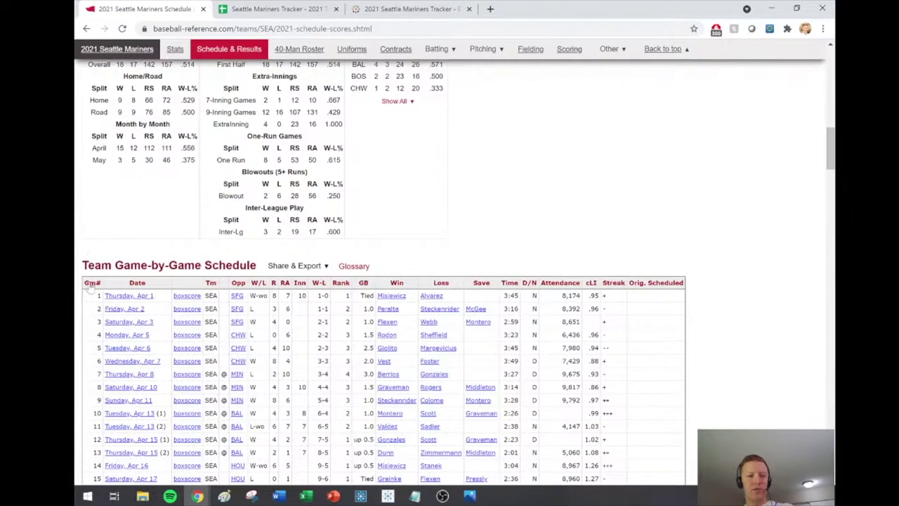
left_click_drag(167, 296, 634, 394)
left_click(634, 393)
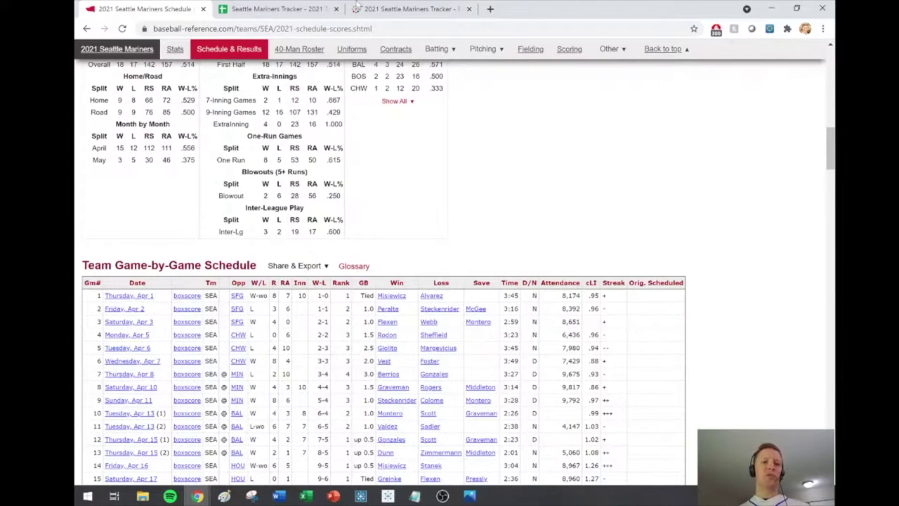
left_click(235, 7)
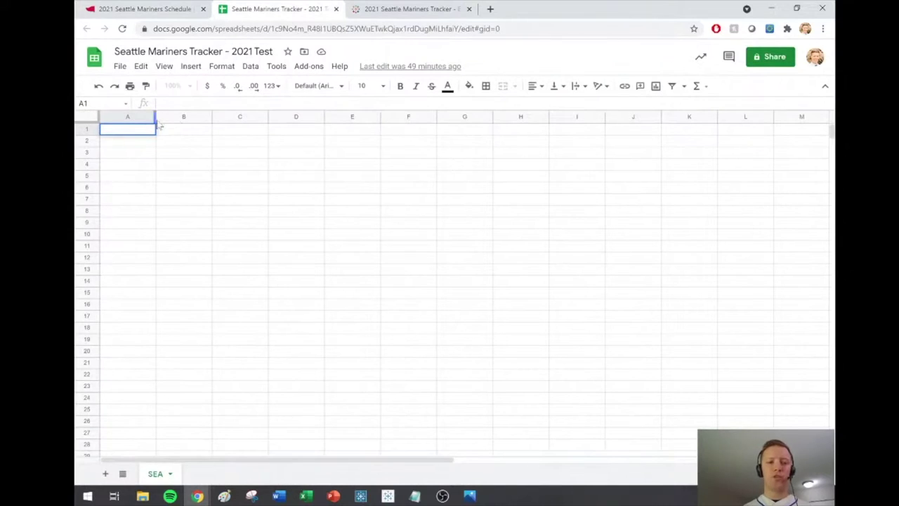
left_click(162, 104)
type("=IMPORT")
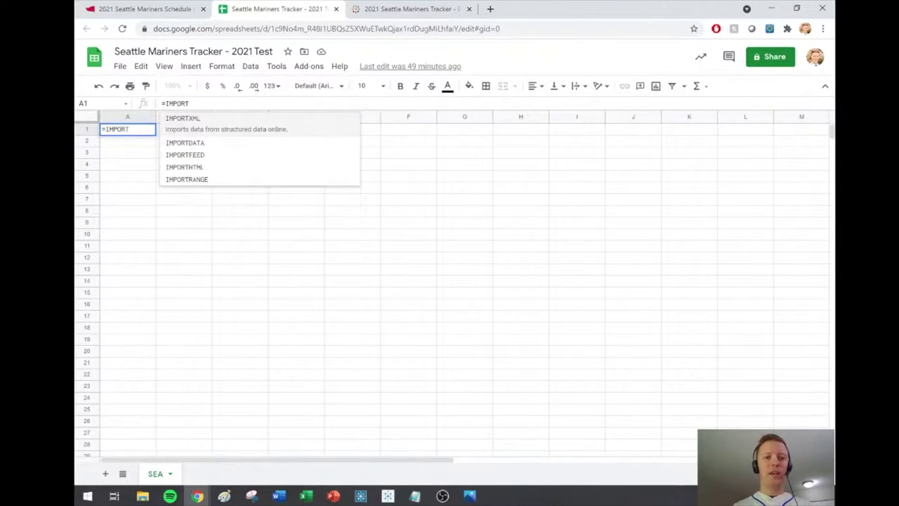
left_click(207, 167)
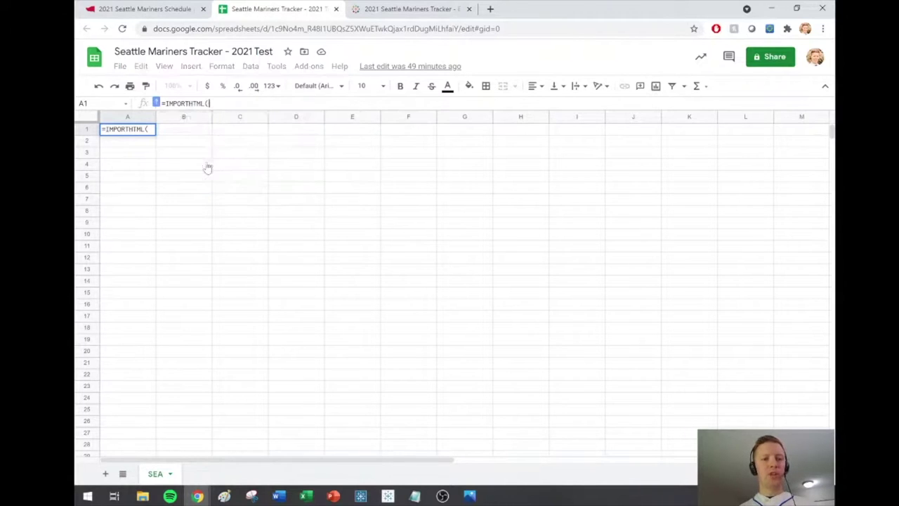
left_click(131, 144)
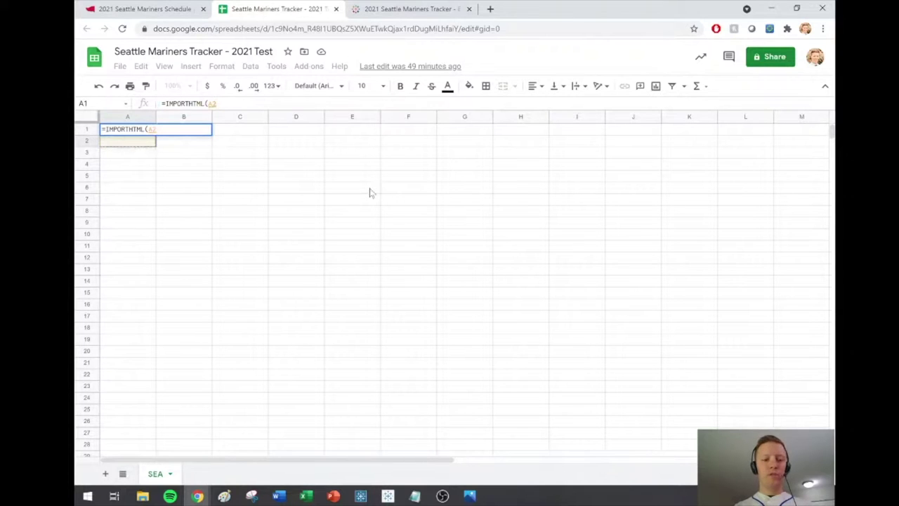
key("Escape")
left_click(162, 103)
type("=")
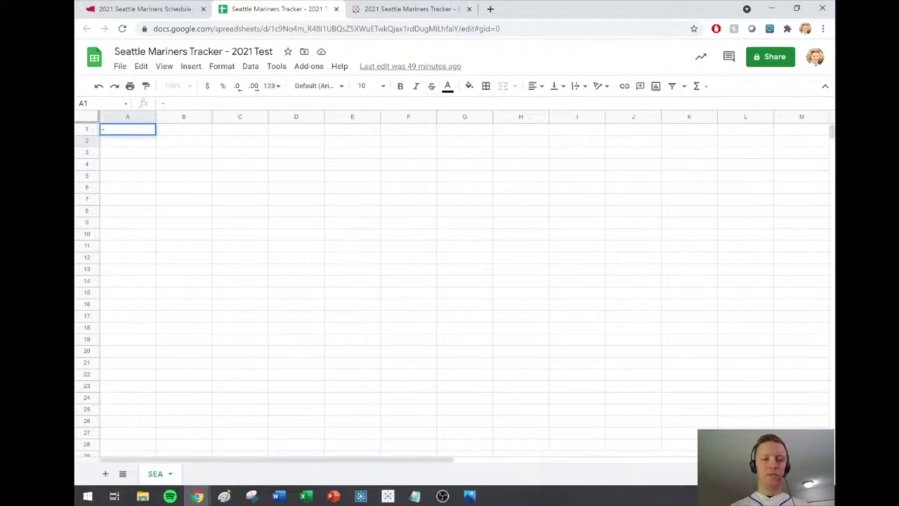
type("Import")
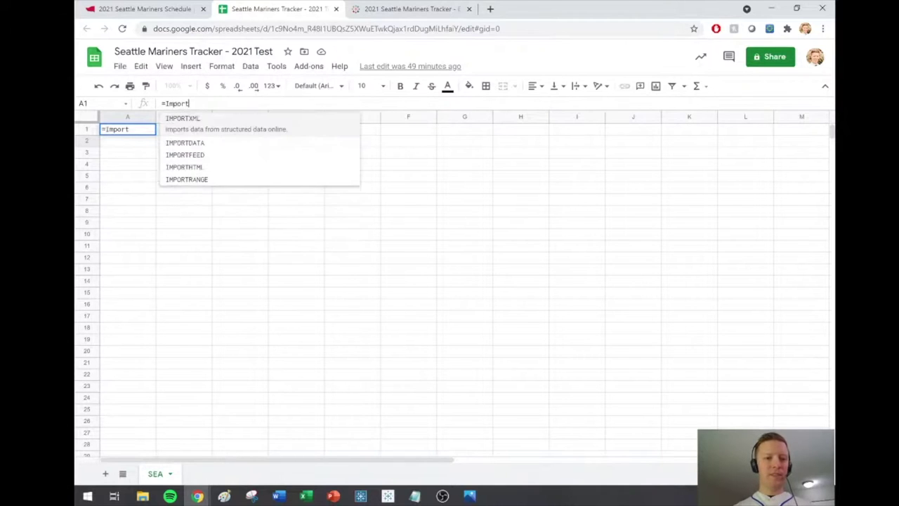
left_click(231, 138)
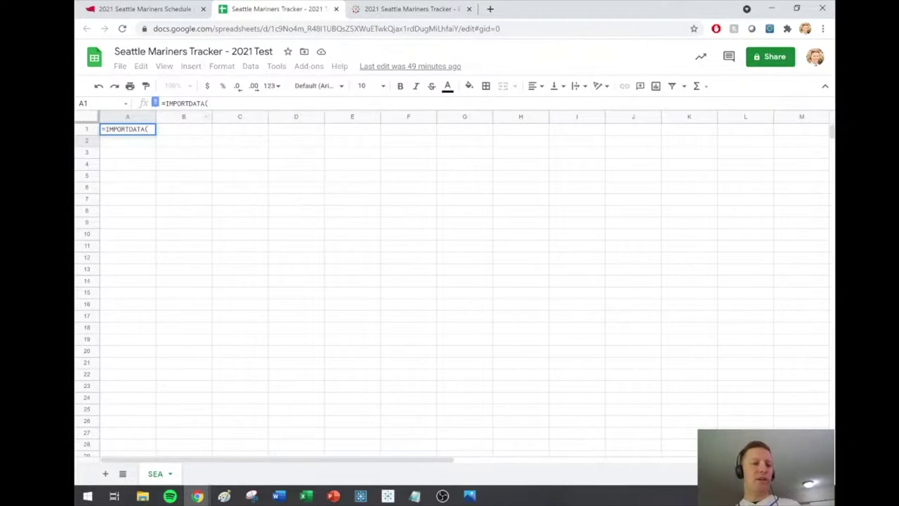
left_click_drag(209, 103, 152, 104)
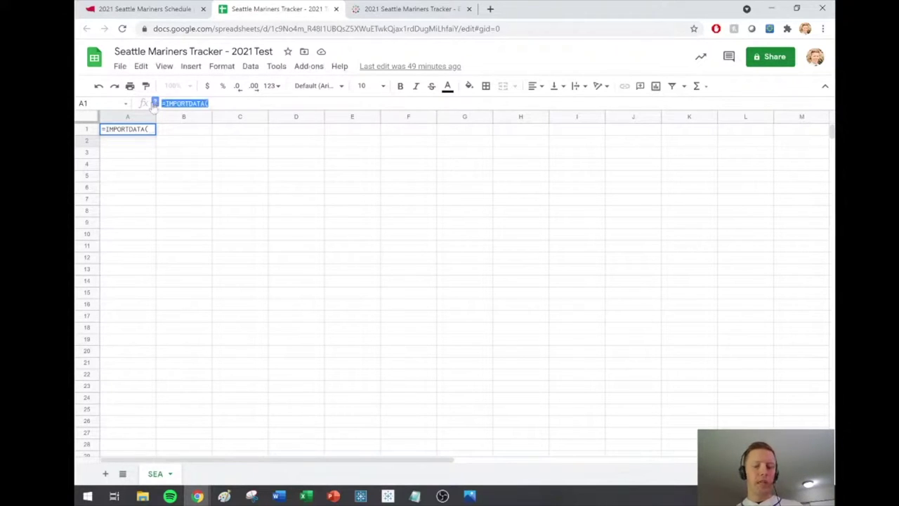
key("BackSpace")
type("=IMPORTXML")
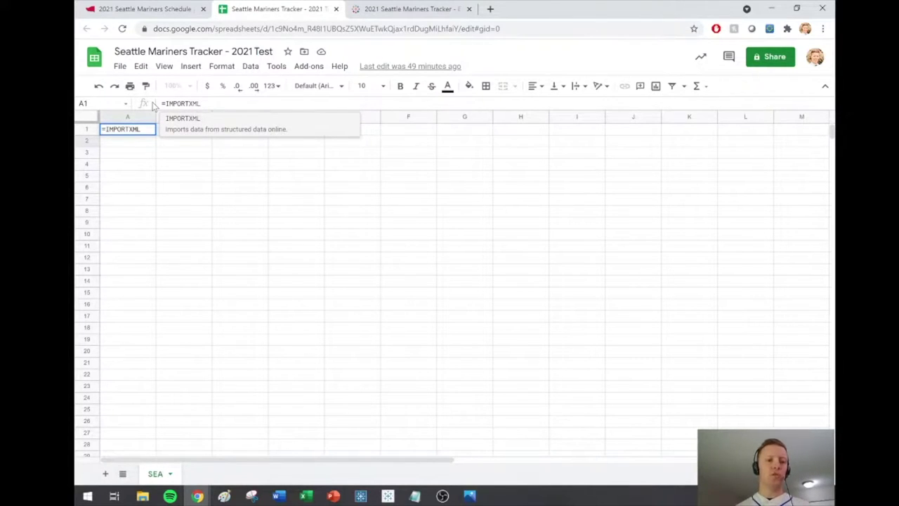
left_click(279, 497)
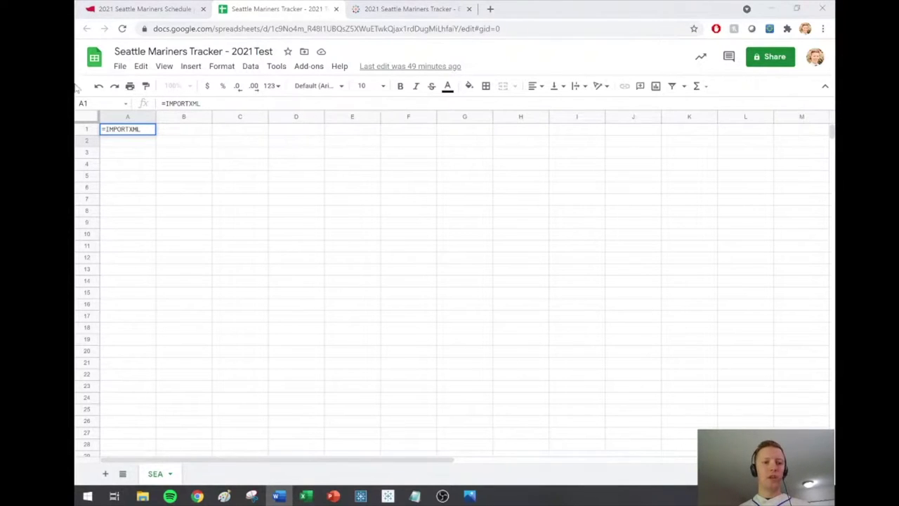
left_click(146, 97)
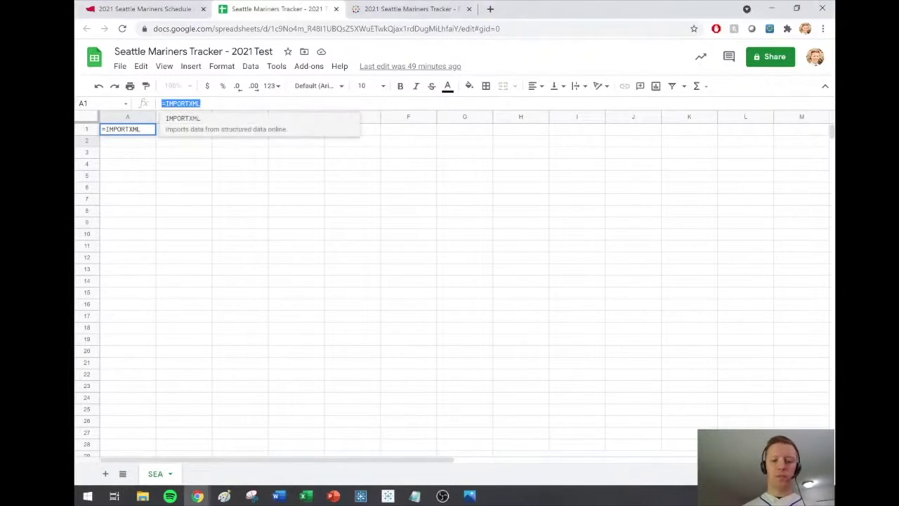
key("BackSpace")
- Begin an IMPORTHTML formula in cell A1, up to the opening quotation mark of its URL argument
type("=IMPORT")
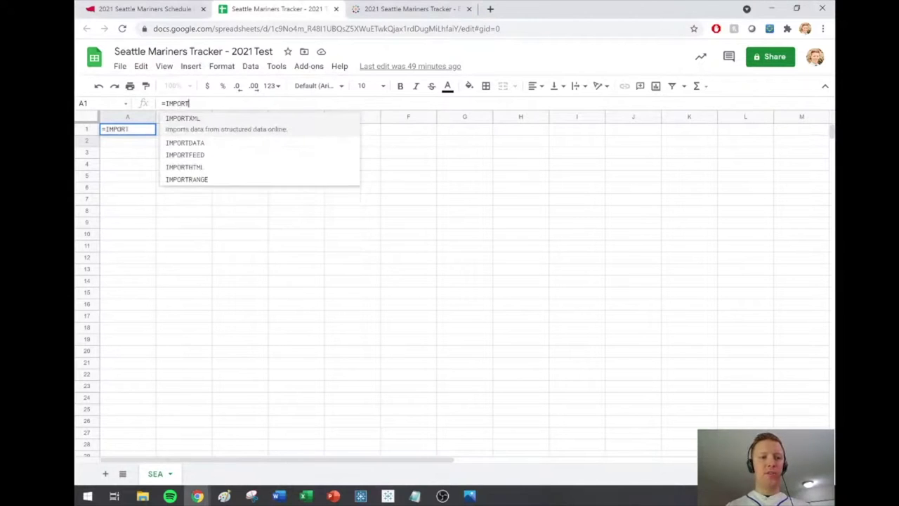
type("HTML")
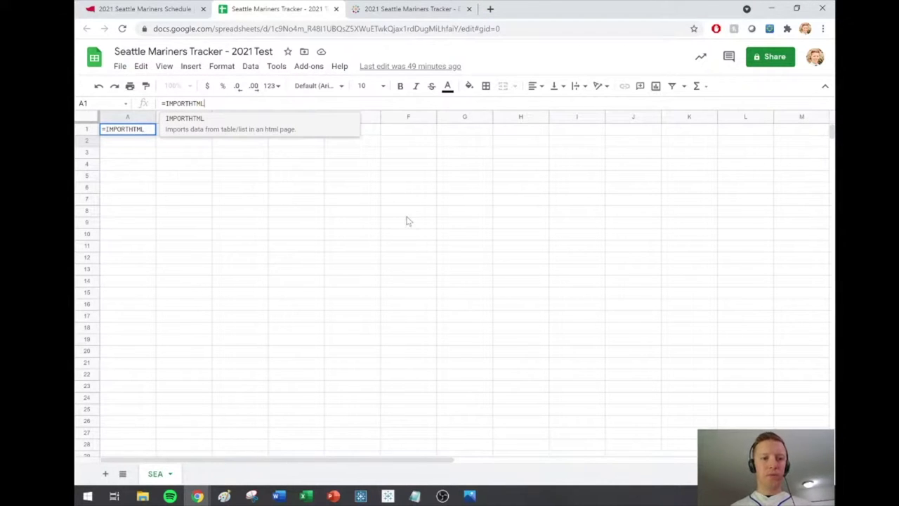
type("(")
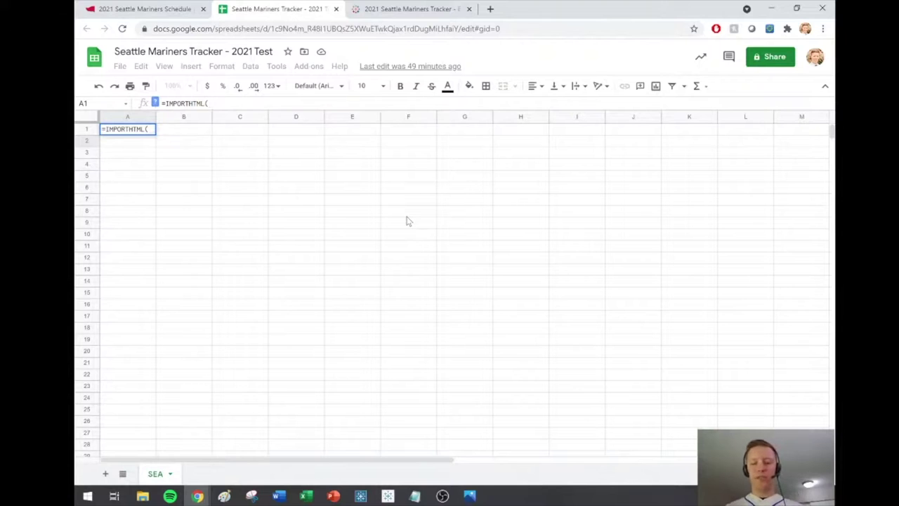
type("\"")
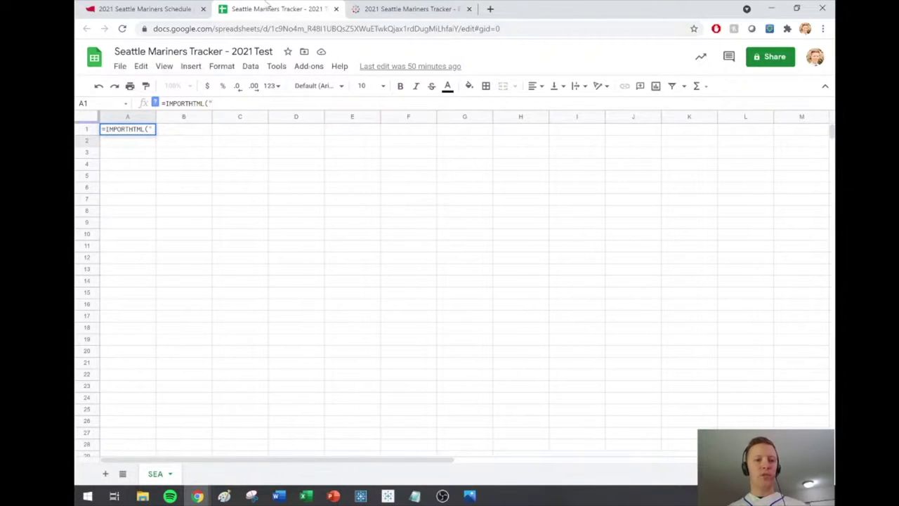
- Copy the address of the Baseball Reference 2021 Mariners schedule page into the IMPORTHTML formula as its quoted URL argument
left_click(147, 7)
left_click(314, 29)
key("ctrl+c")
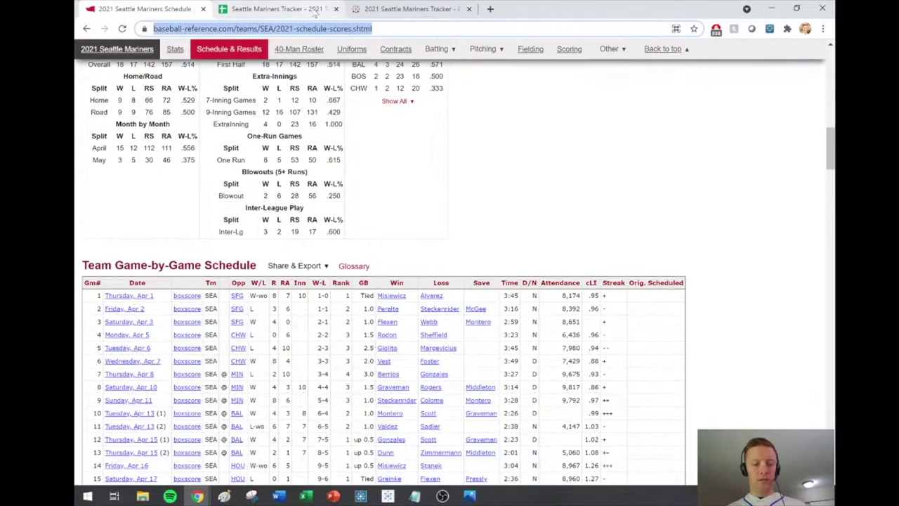
left_click(302, 9)
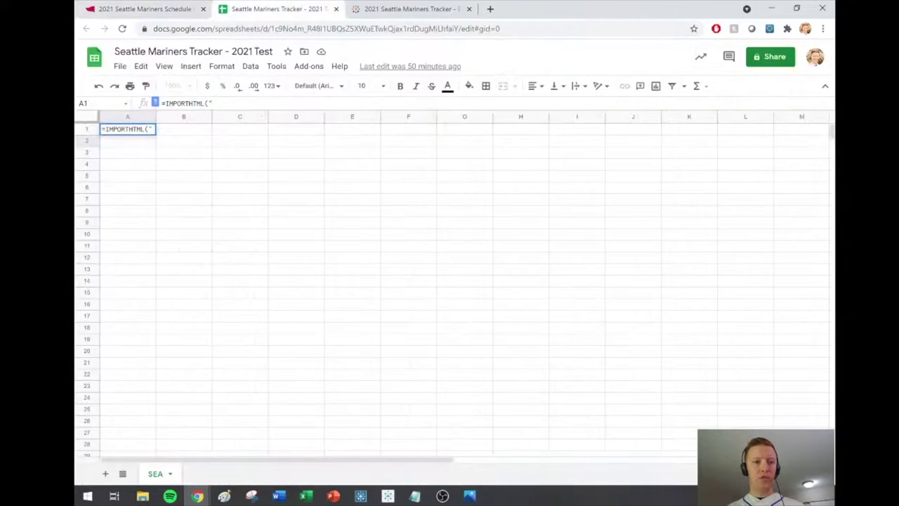
key("ctrl+v")
type("\"")
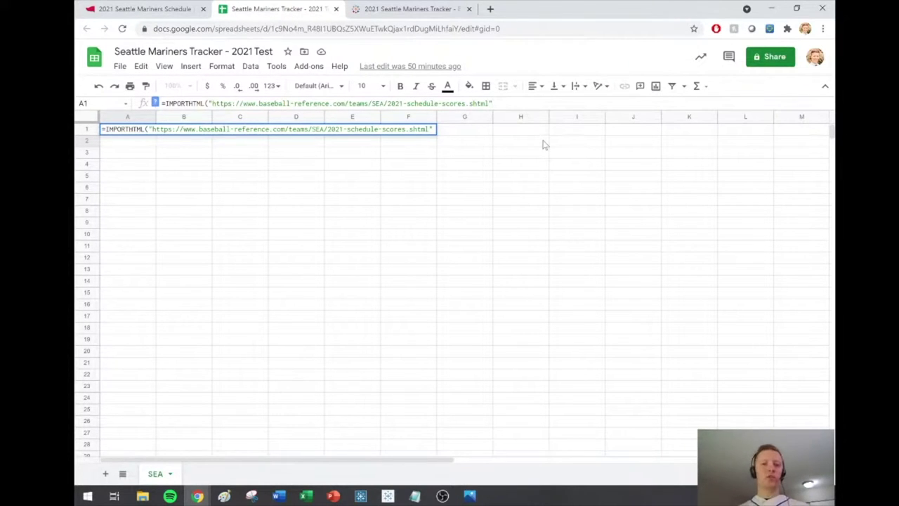
- Complete the IMPORTHTML formula in A1 with the query "table" and index 1, and enter it to import the schedule
type(",")
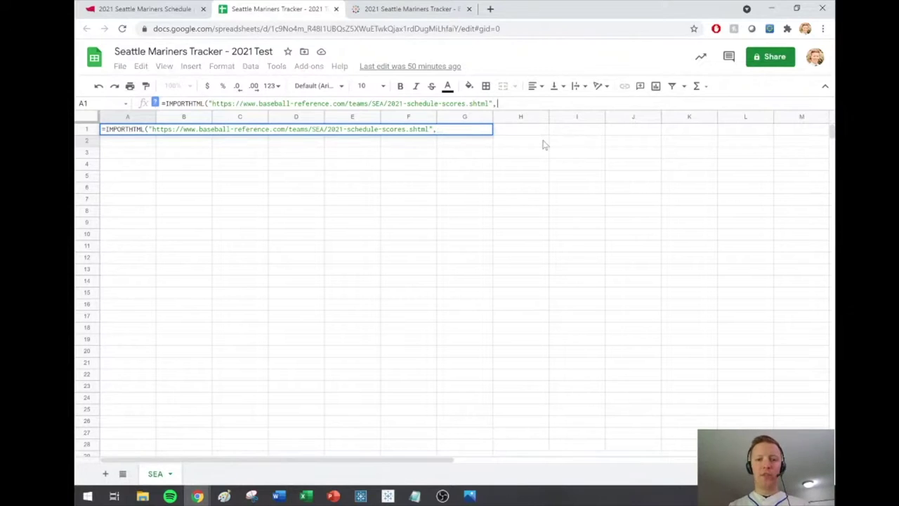
type("\"table\"")
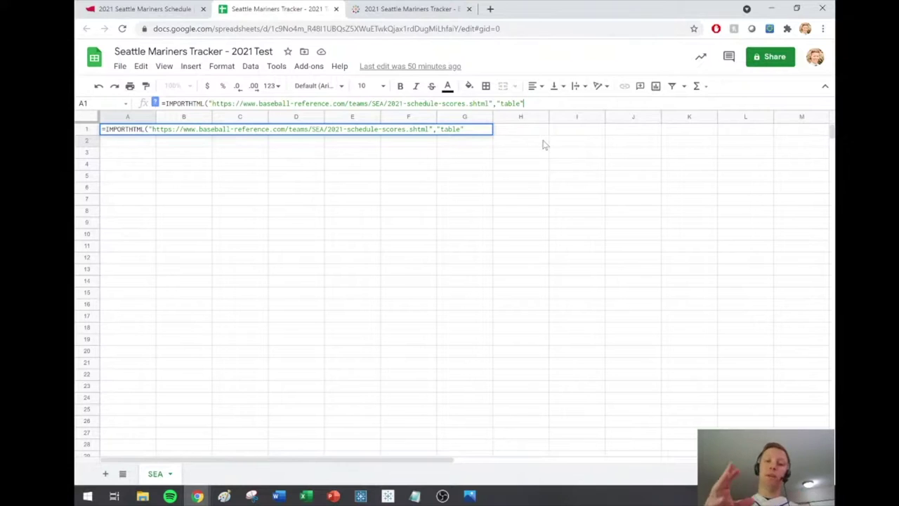
type(",1")
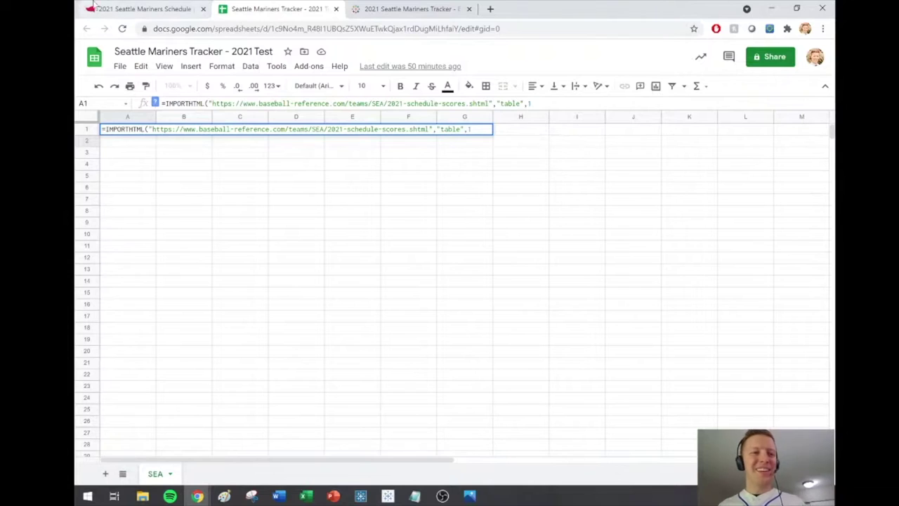
left_click(142, 8)
scroll(381, 262, "up", 6)
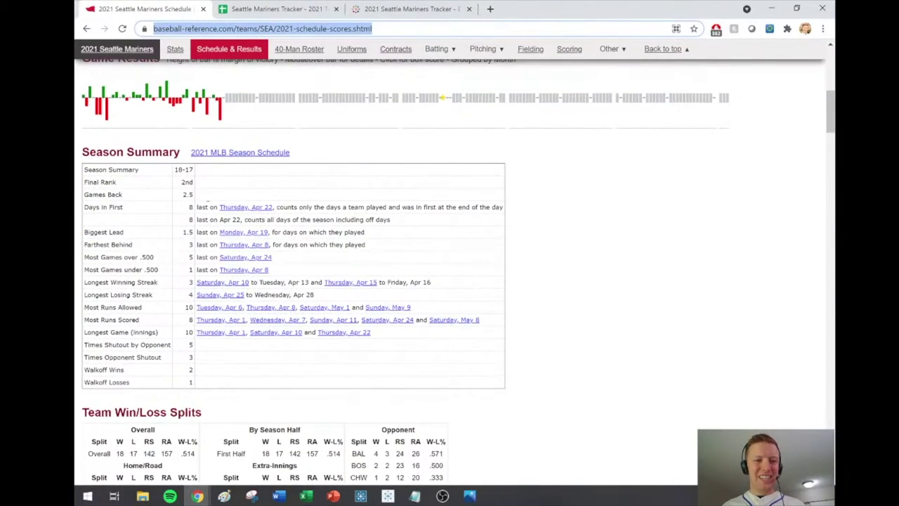
left_click_drag(187, 144, 250, 126)
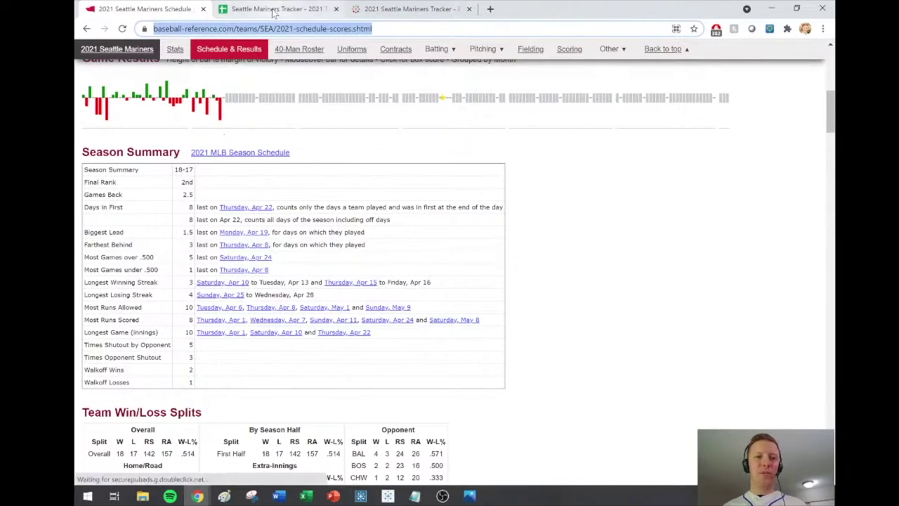
left_click(274, 9)
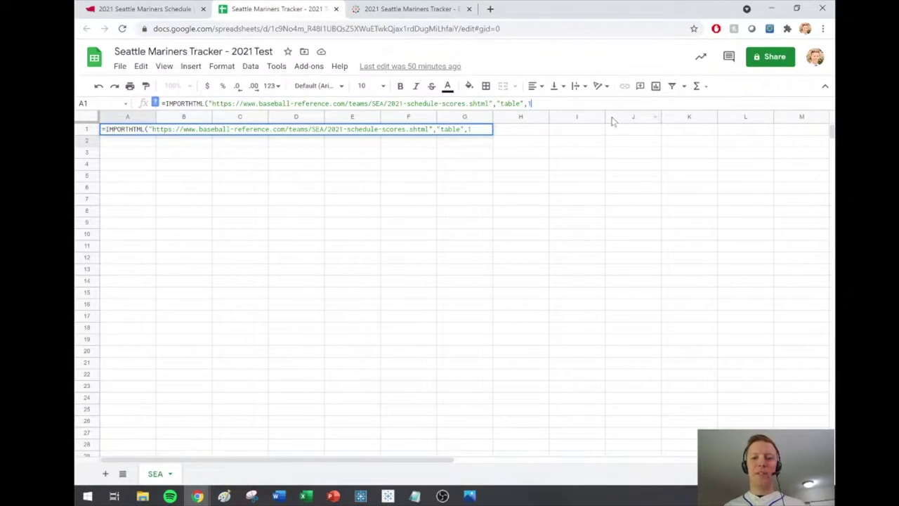
type(")")
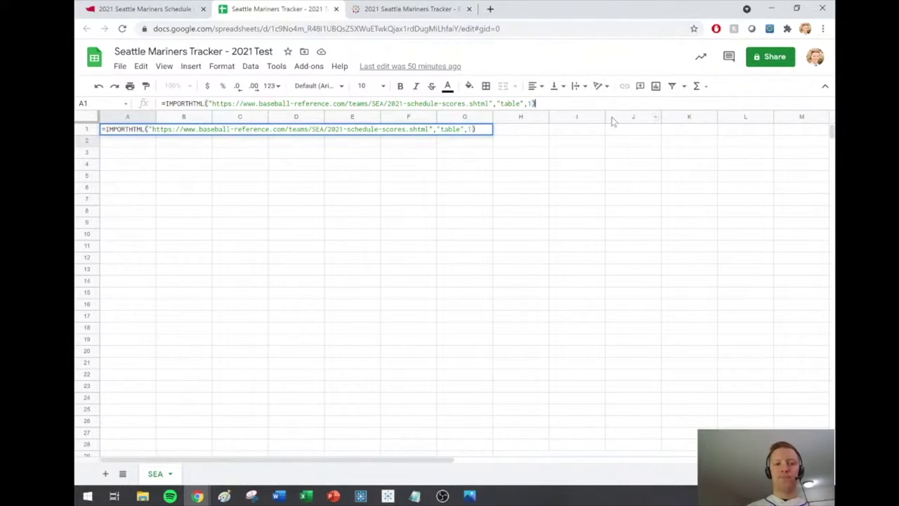
key("Return")
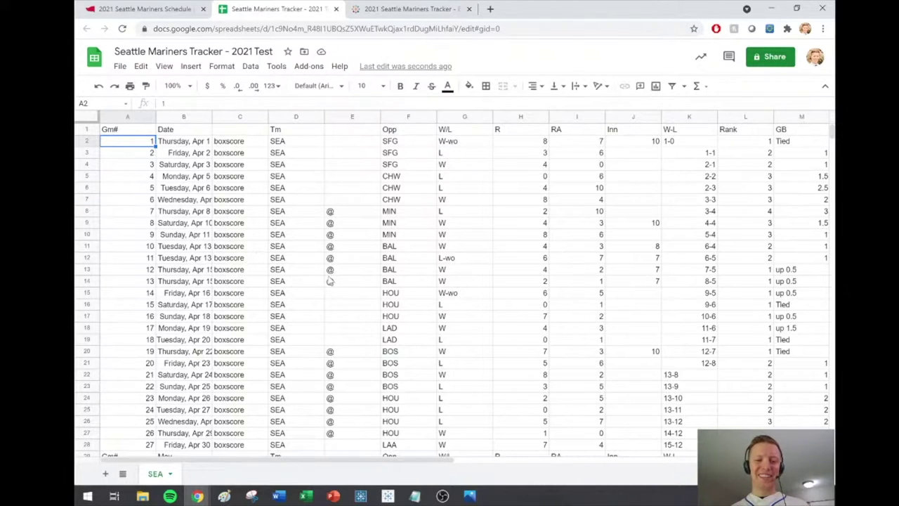
- Examine the imported rows around the May 9 and May 11 games, and the URL and index arguments of the A1 formula
scroll(330, 280, "down", 5)
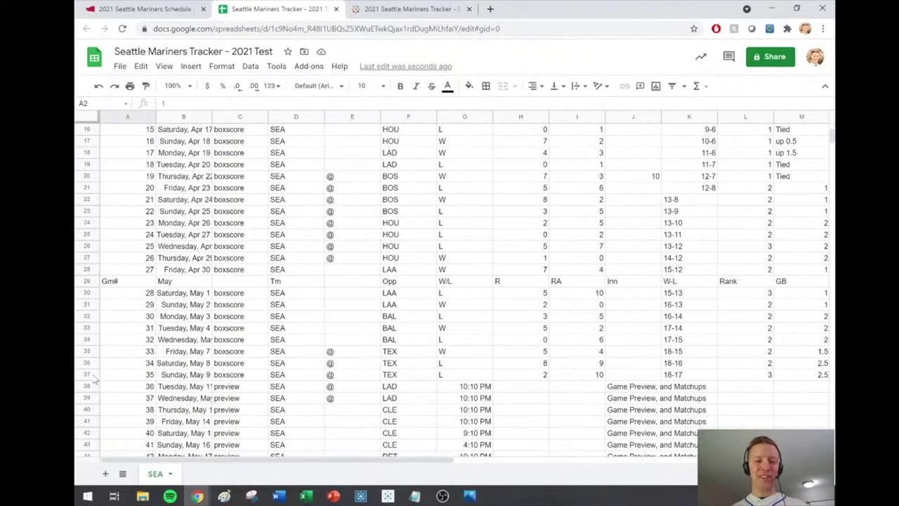
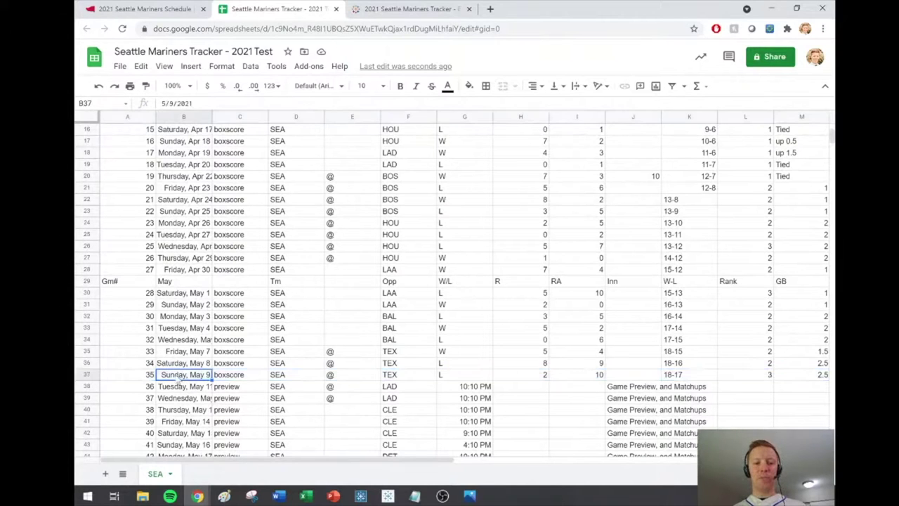
left_click(85, 386)
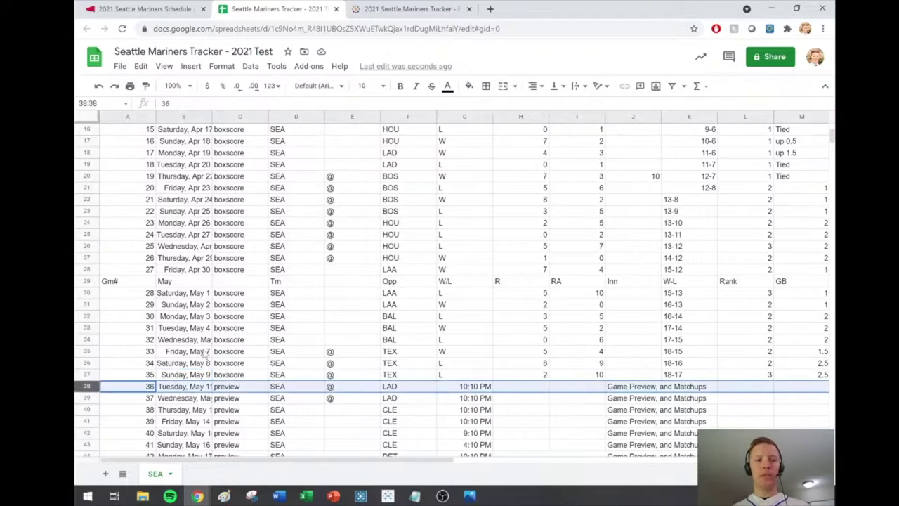
scroll(260, 317, "up", 5)
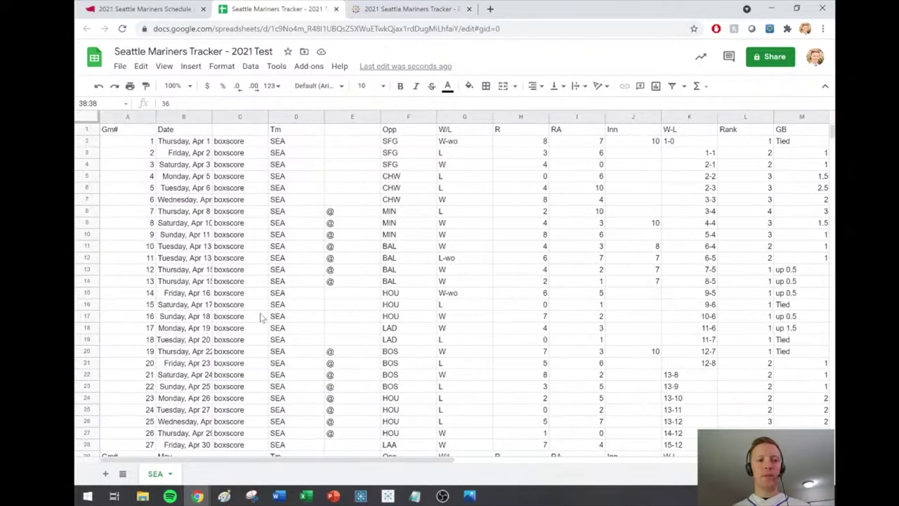
left_click(129, 129)
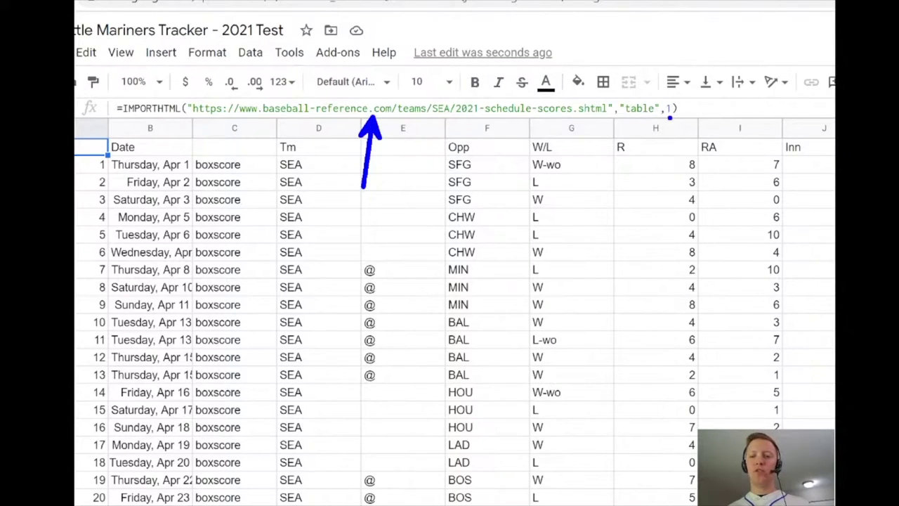
left_click_drag(671, 118, 677, 144)
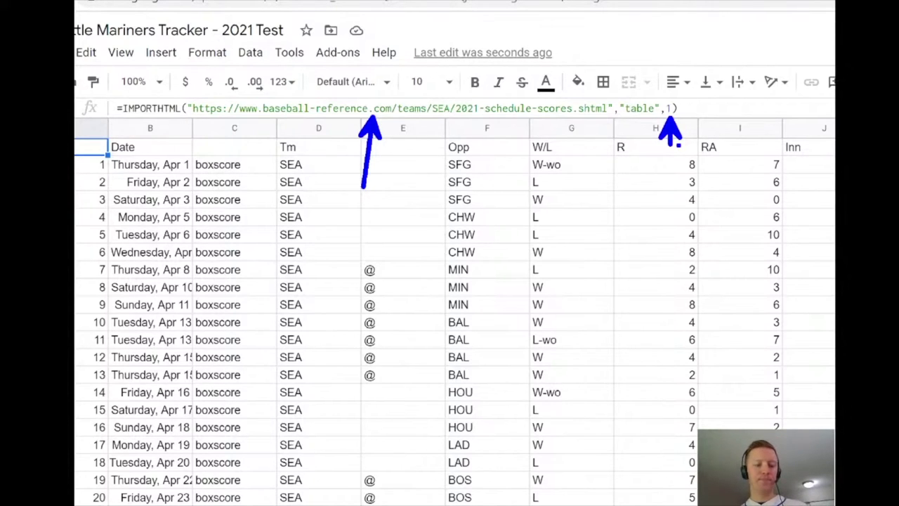
key("Escape")
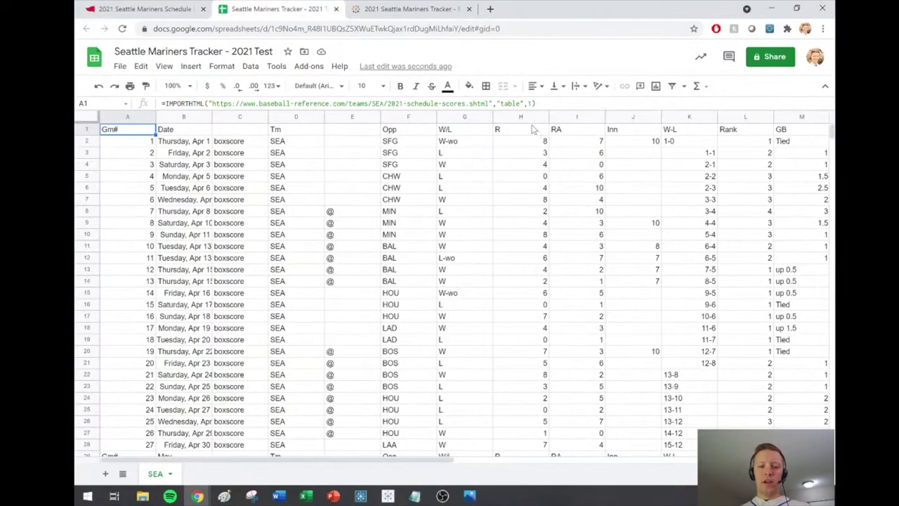
- Open the script editor for the tracker spreadsheet
left_click(442, 496)
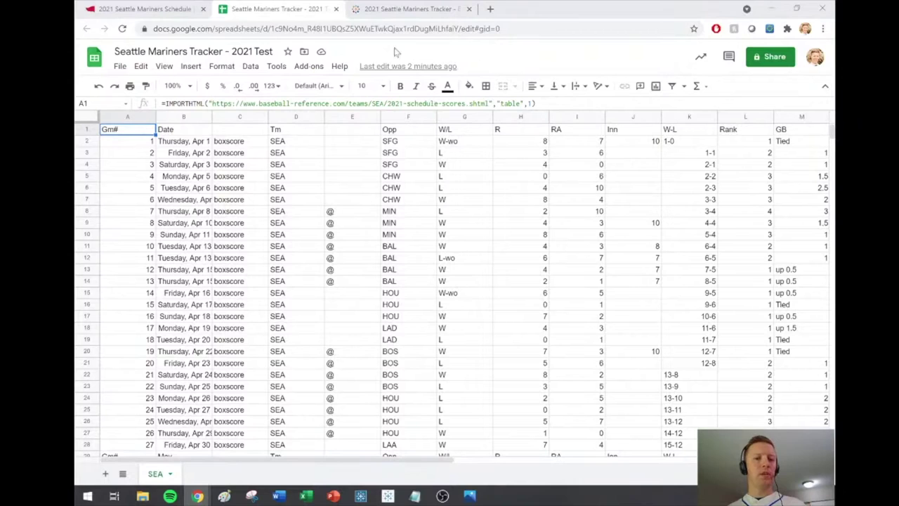
left_click(275, 70)
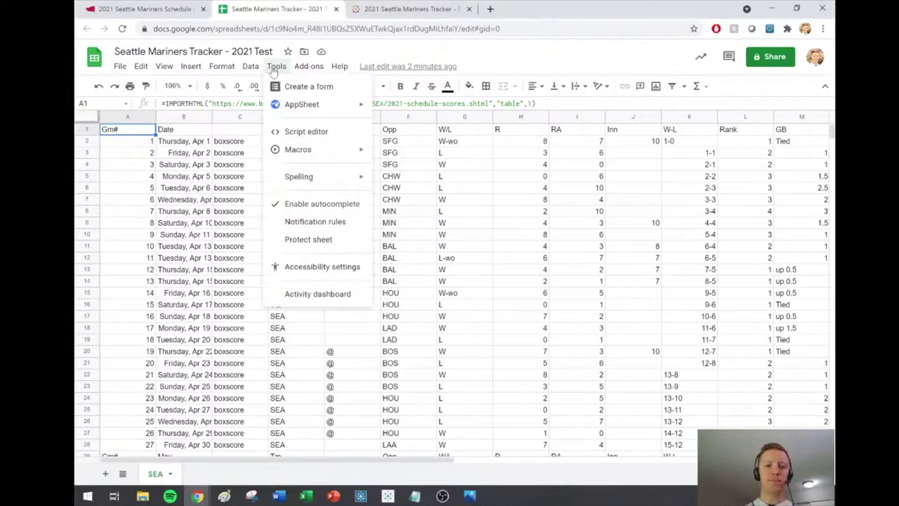
left_click(328, 138)
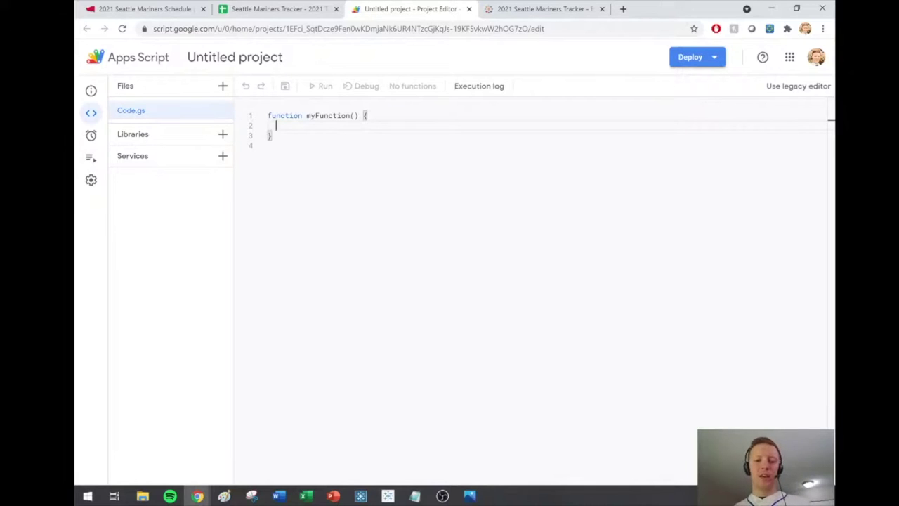
- Replace the default myFunction code with the prepared gethtmlData function, which writes the IMPORTHTML formula into cell A1 of sheet SEA
left_click(288, 493)
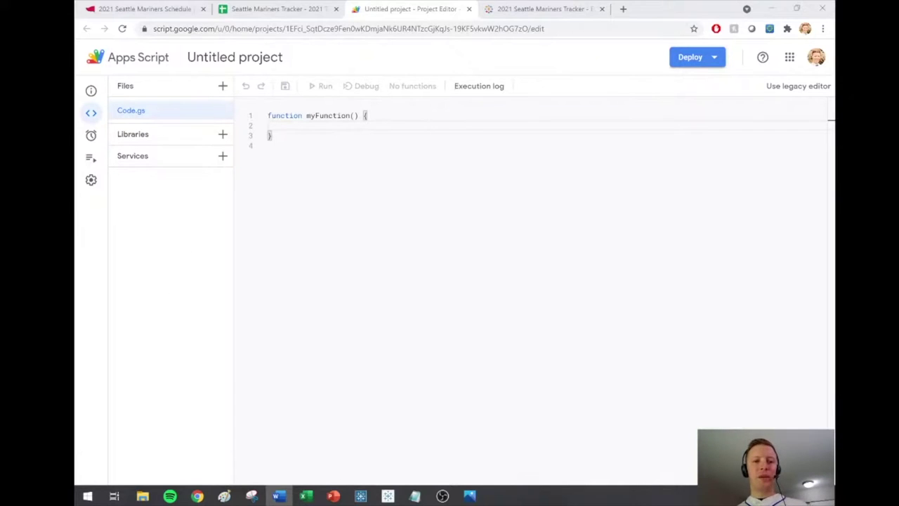
key("ctrl+a")
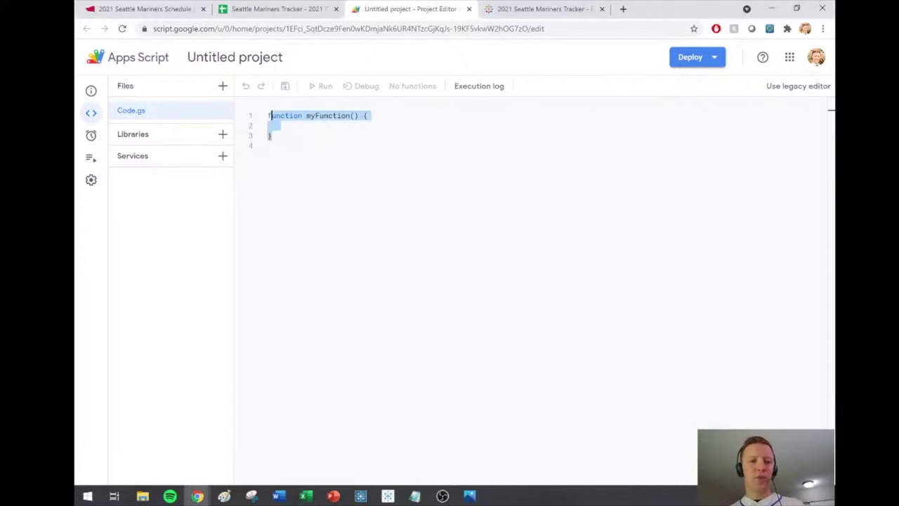
type("function gethtmlData() {   var sheetName = SpreadsheetApp.getActiveSpreadsheet().getSheetByName(\"SEA\");   var queryString = Math.random();   var cellFunction = '=IMPORTHTML(\"https://www.baseball-reference.com/teams/SEA/2021-schedule-scores.shtml\",\"table\",1)';      sheetName.getRange('A1').setValue(cellFunction); }")
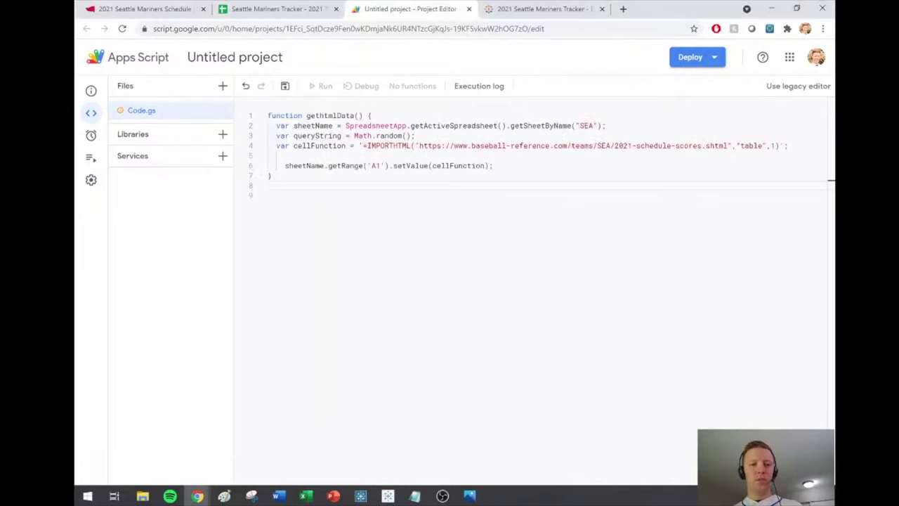
left_click(268, 196)
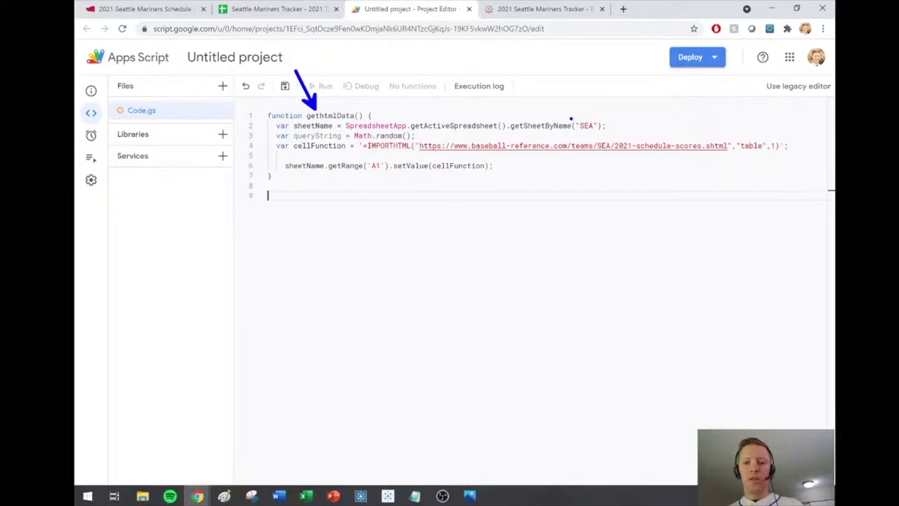
left_click_drag(569, 118, 606, 133)
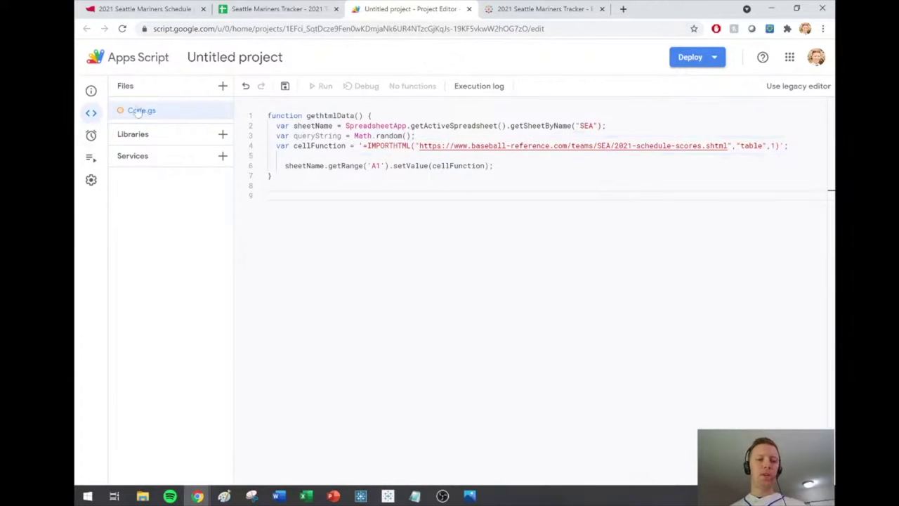
left_click(92, 138)
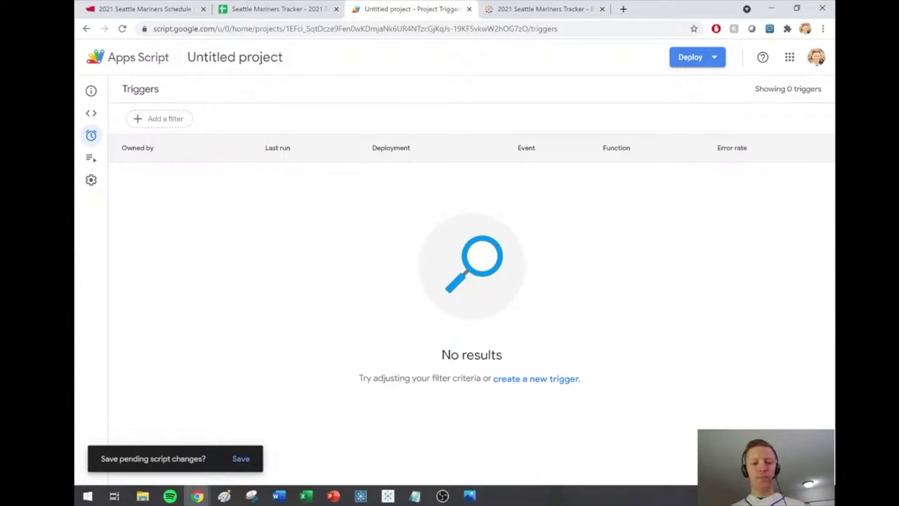
left_click(780, 464)
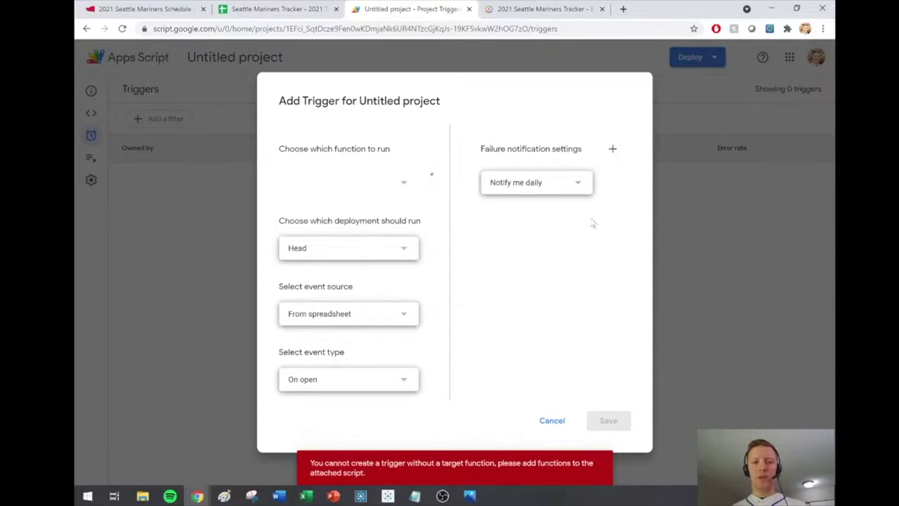
left_click(558, 424)
left_click(91, 113)
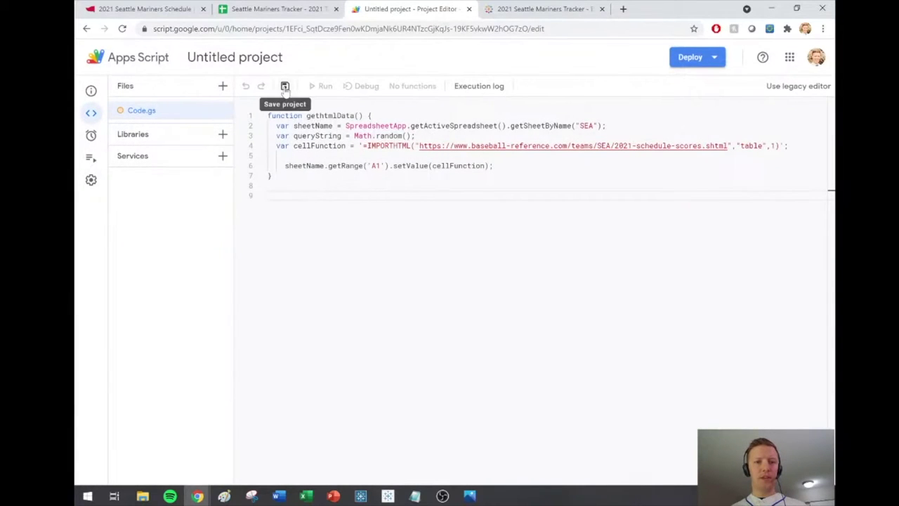
- Save the script project and run gethtmlData, authorizing its data access with the Google account
left_click(285, 87)
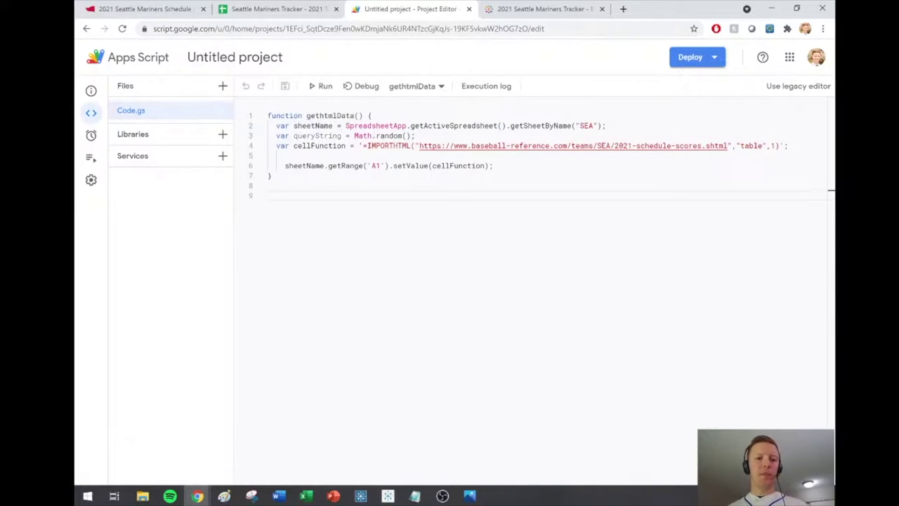
left_click(323, 87)
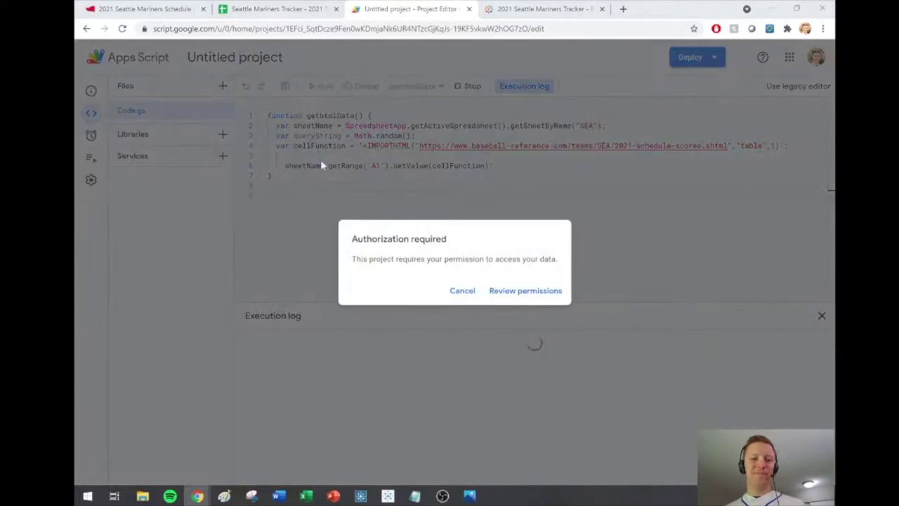
left_click(524, 292)
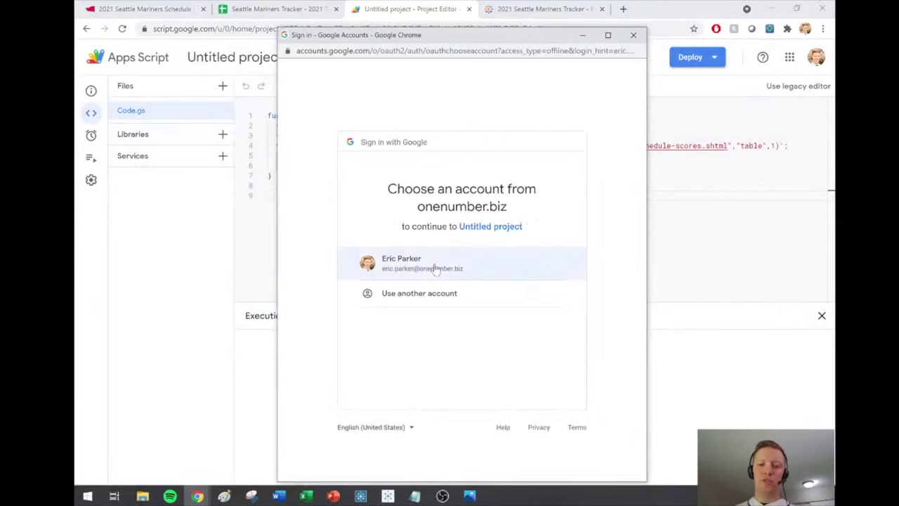
left_click(437, 267)
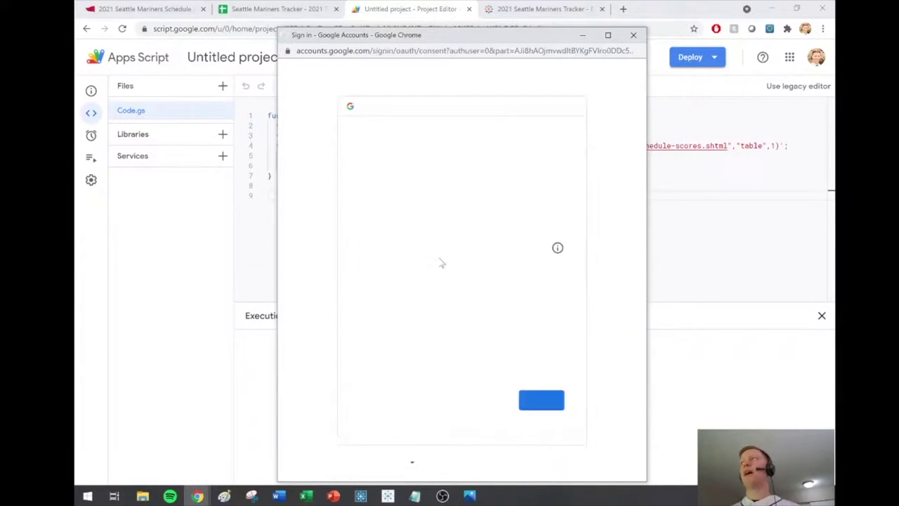
left_click(540, 400)
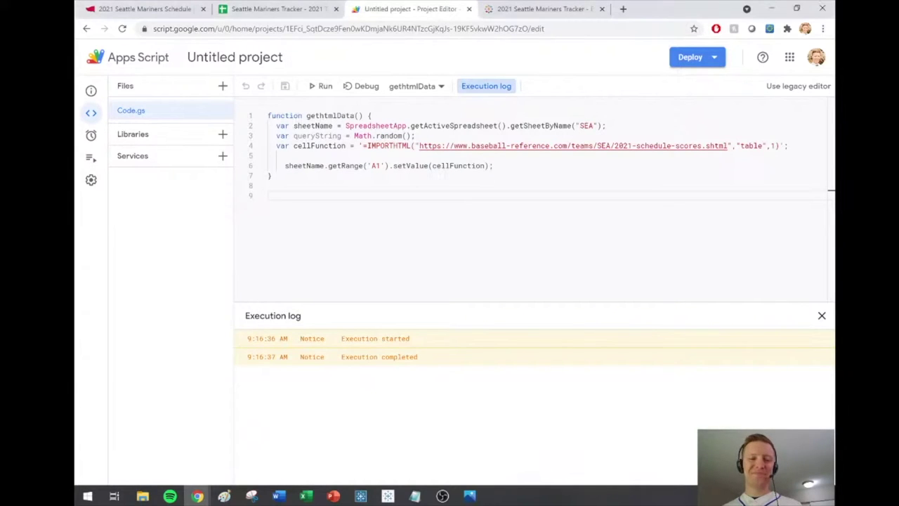
- Create a project trigger for the gethtmlData function on the Head deployment with a time-driven event source
mouse_move(92, 136)
left_click(96, 139)
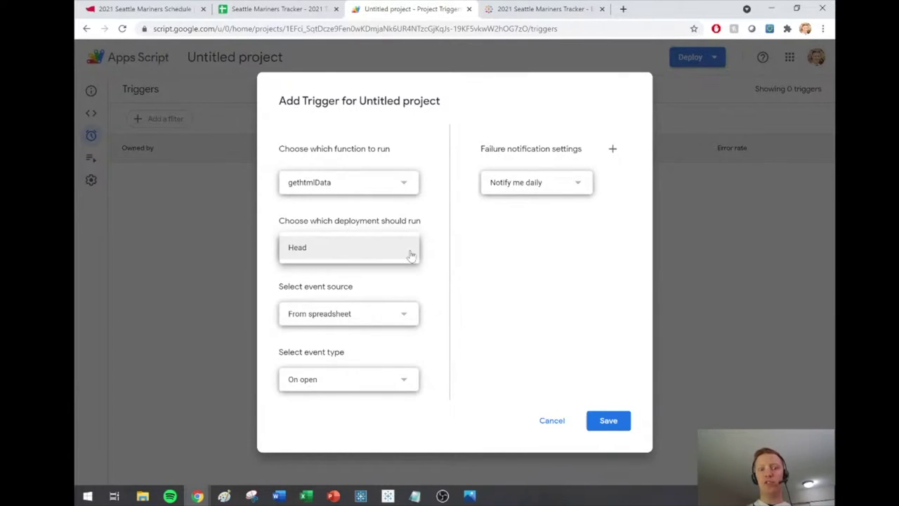
left_click(467, 253)
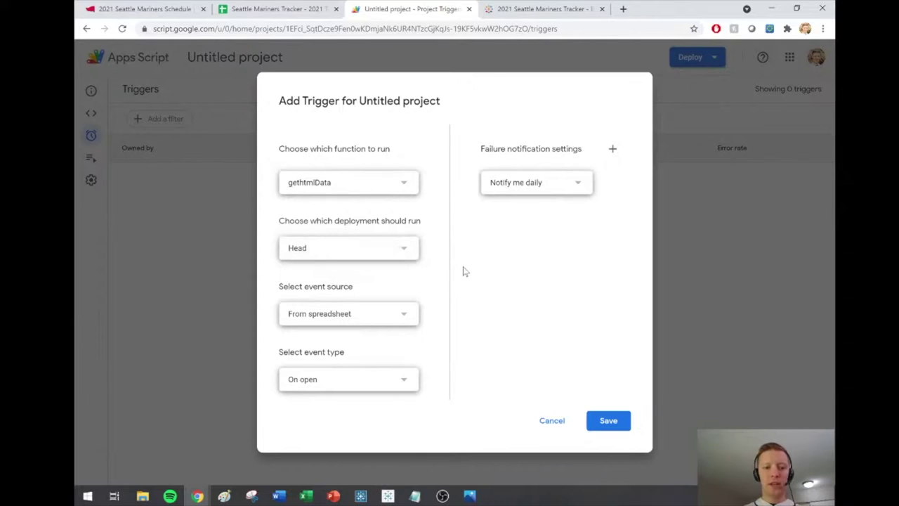
left_click(408, 316)
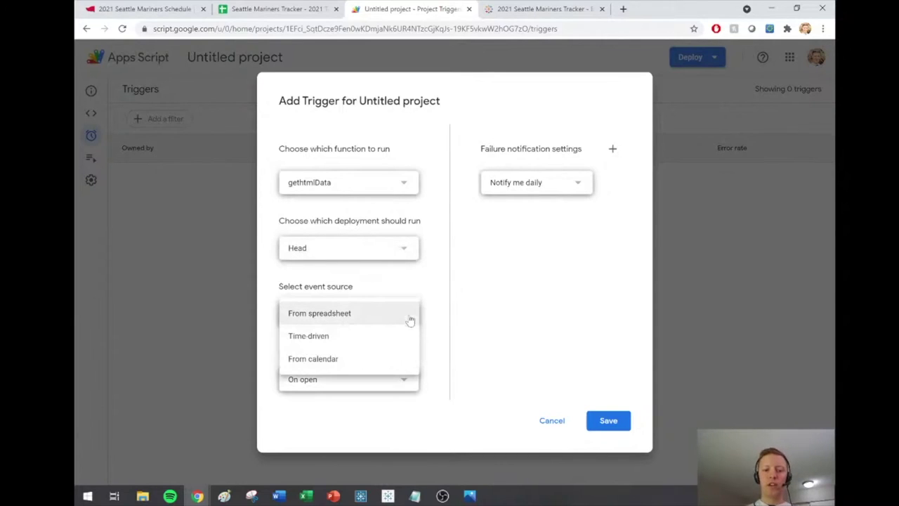
left_click(434, 307)
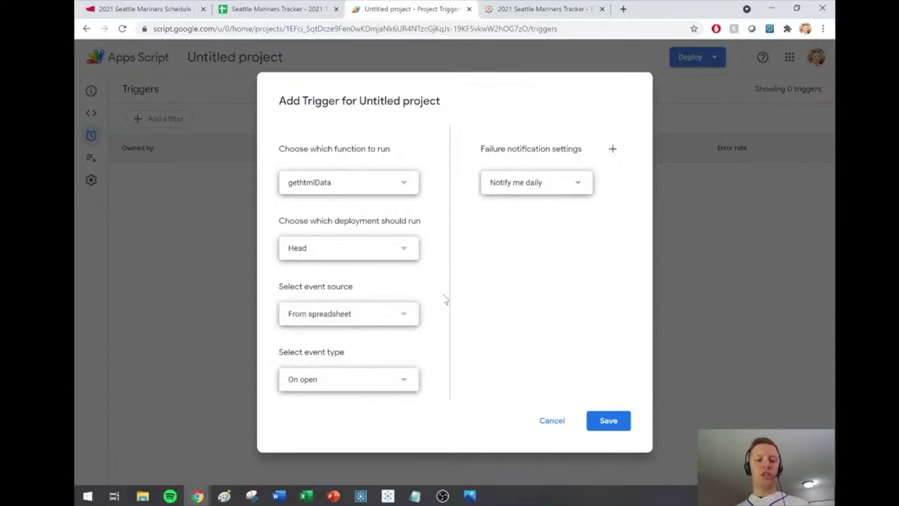
left_click_drag(354, 314, 387, 283)
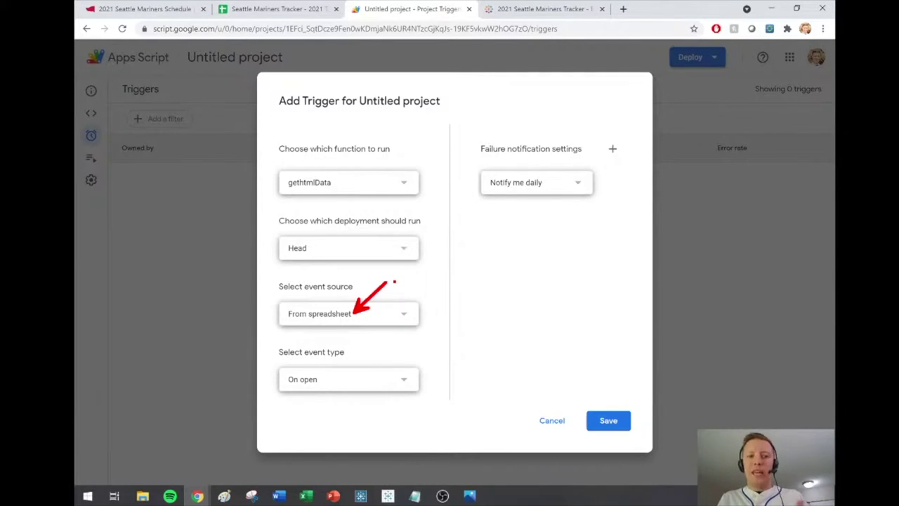
key("Escape")
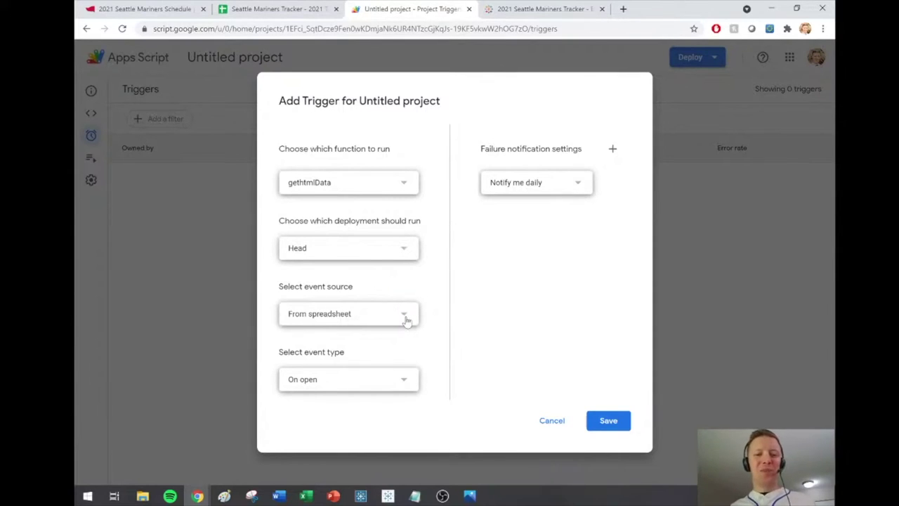
left_click(406, 320)
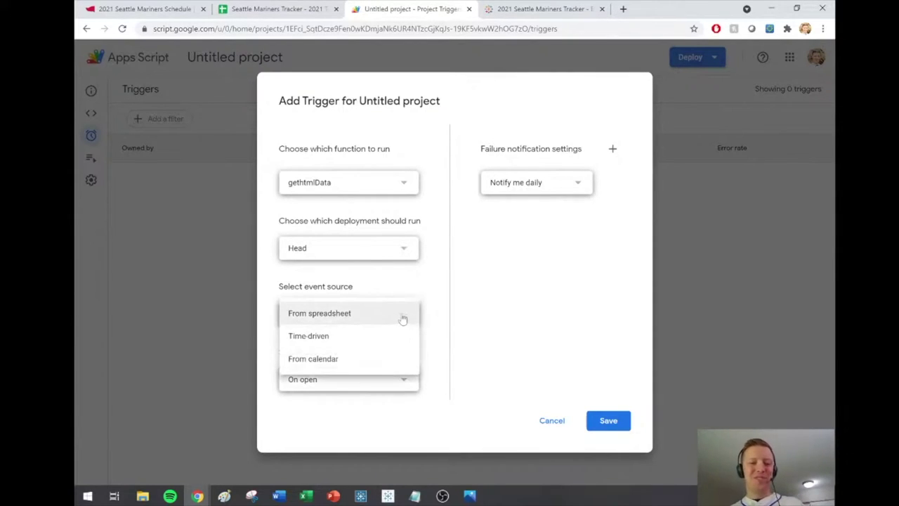
left_click(331, 344)
scroll(446, 295, "down", 1)
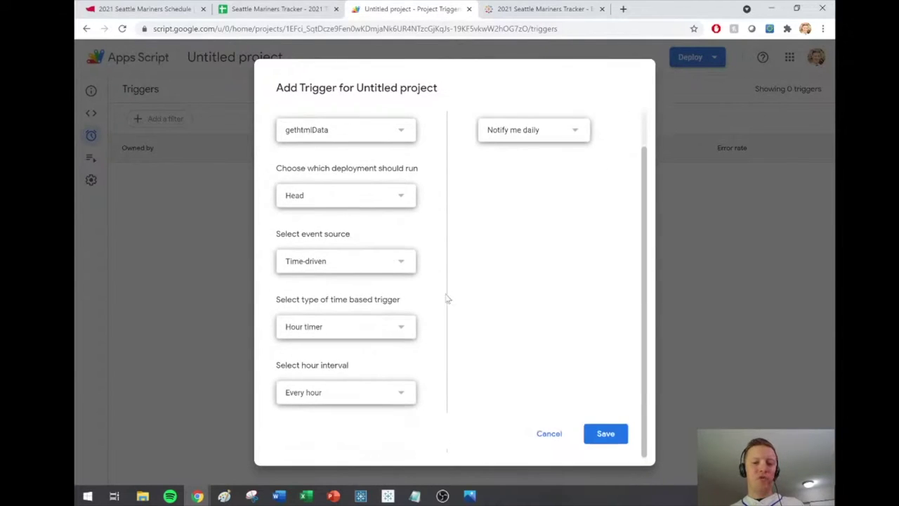
- Set the time-based trigger to an hour timer with an interval of every hour
left_click(397, 335)
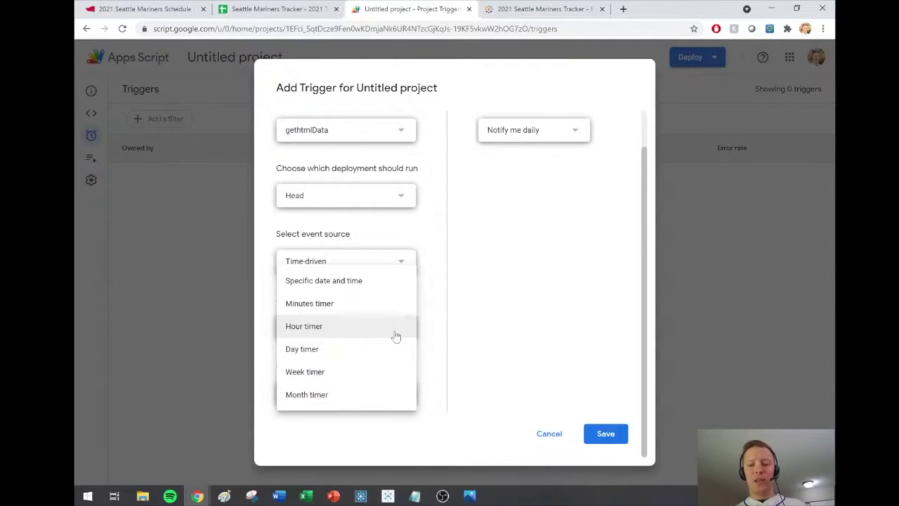
left_click(396, 335)
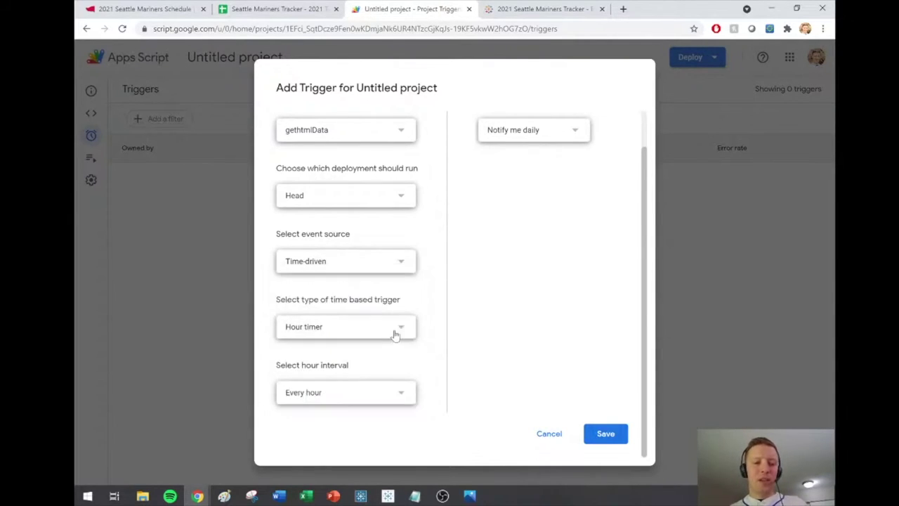
left_click(362, 399)
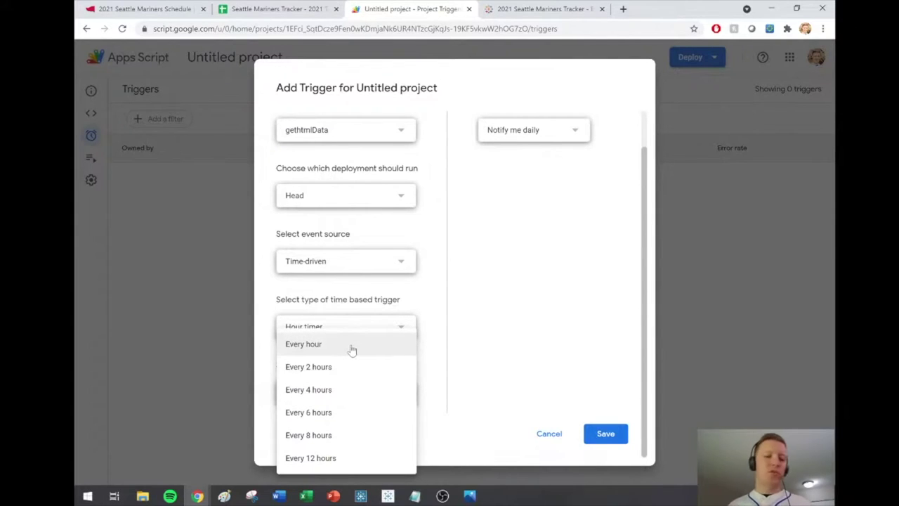
left_click(501, 334)
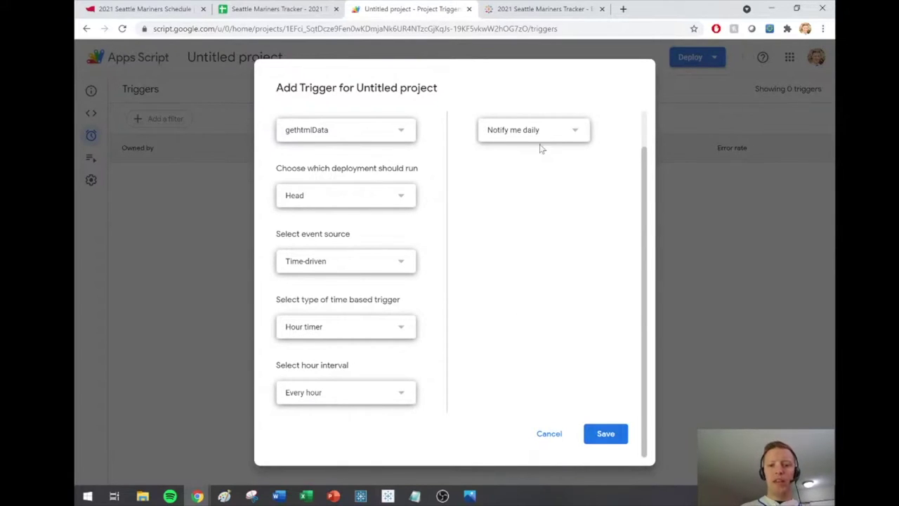
- Keep the failure notification setting at Notify me daily and save the trigger
scroll(568, 187, "up", 1)
left_click(568, 177)
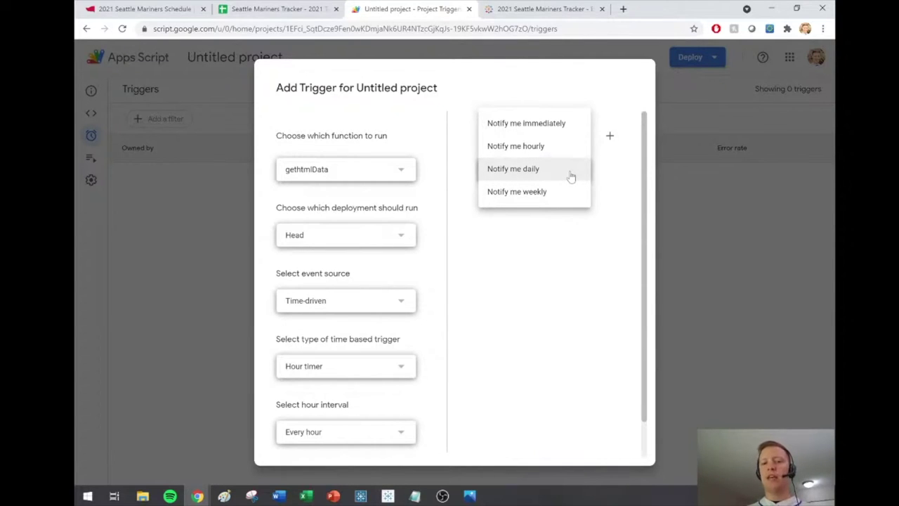
left_click(613, 171)
scroll(602, 217, "down", 1)
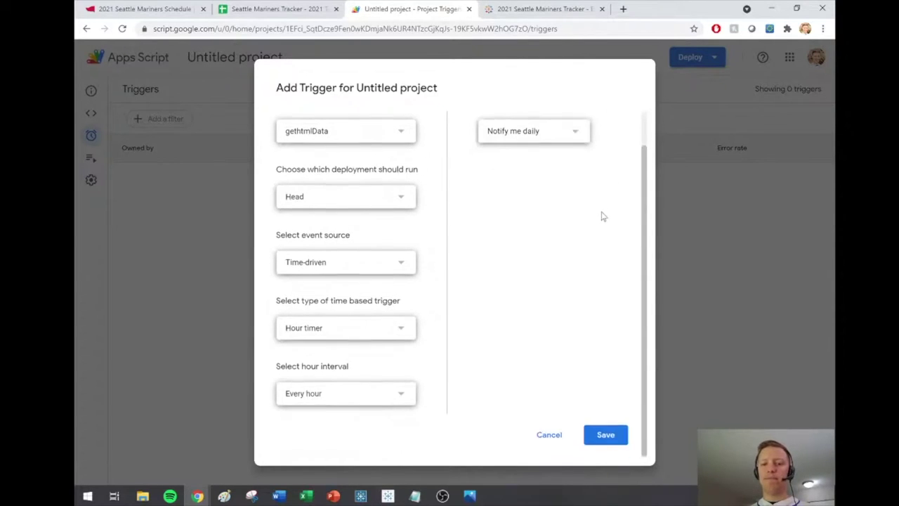
left_click(611, 435)
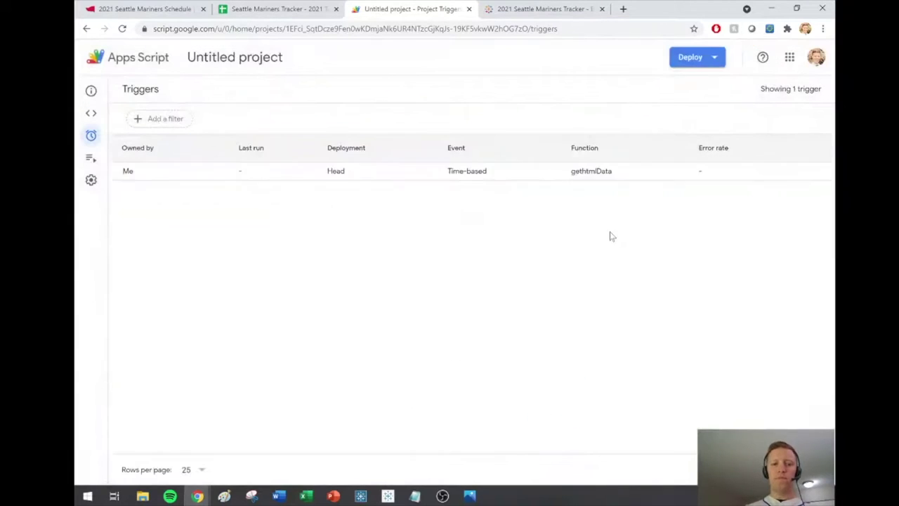
- Run gethtmlData from the code editor and return to the tracker spreadsheet
left_click(92, 113)
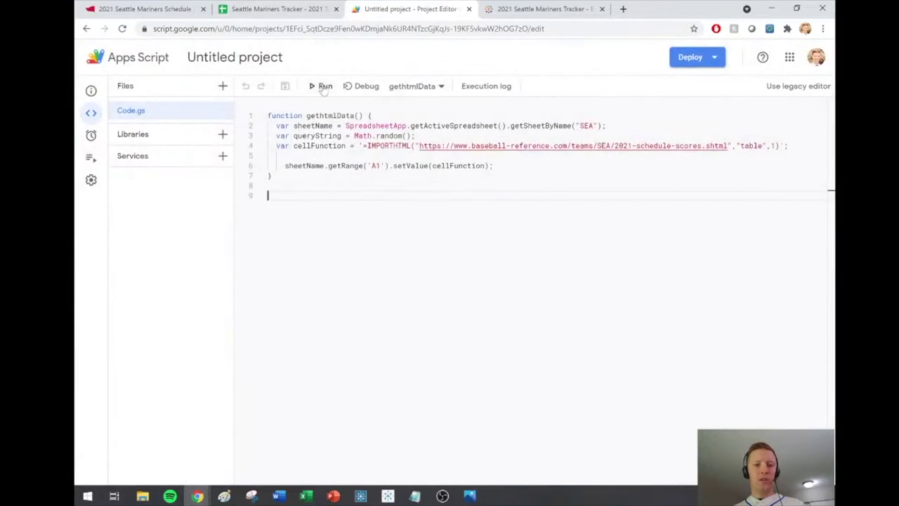
left_click(324, 87)
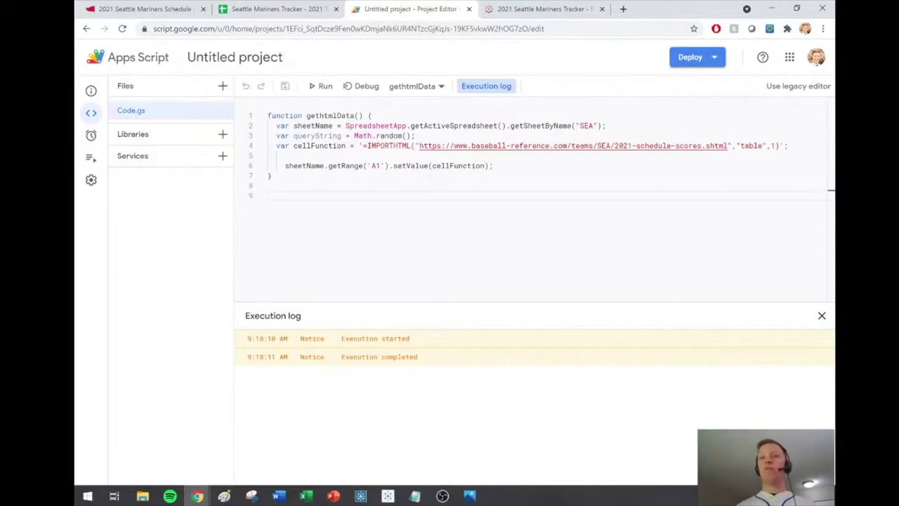
left_click(301, 8)
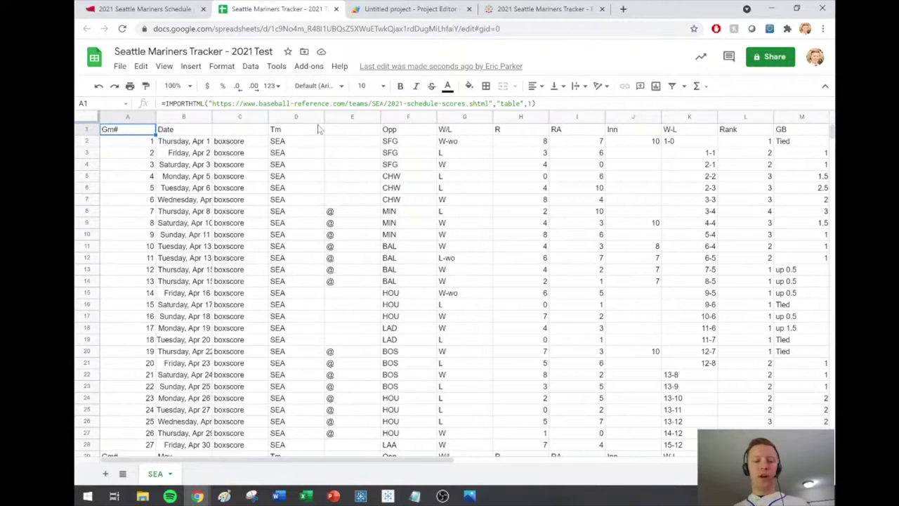
- Switch to the Photos app to view the Mariners 2021 tracker overview image, and return to the spreadsheet
left_click(469, 496)
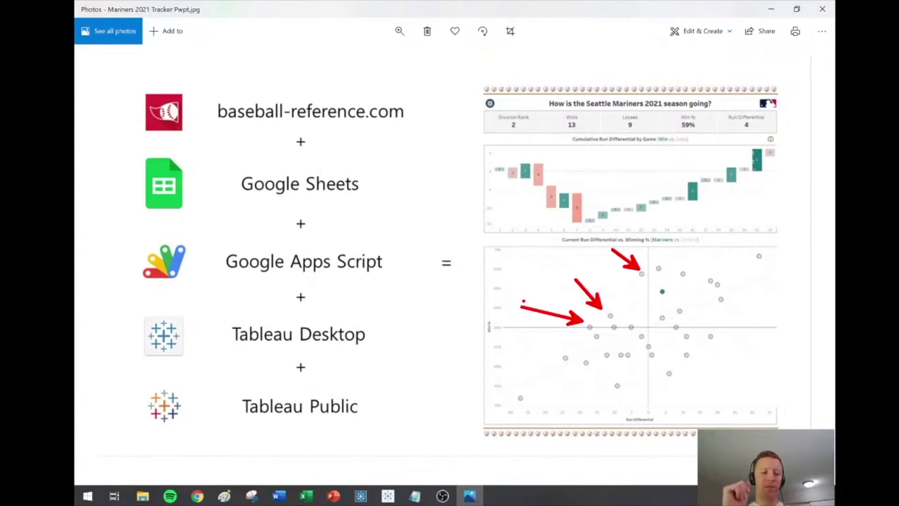
key("Escape")
key("alt+Tab")
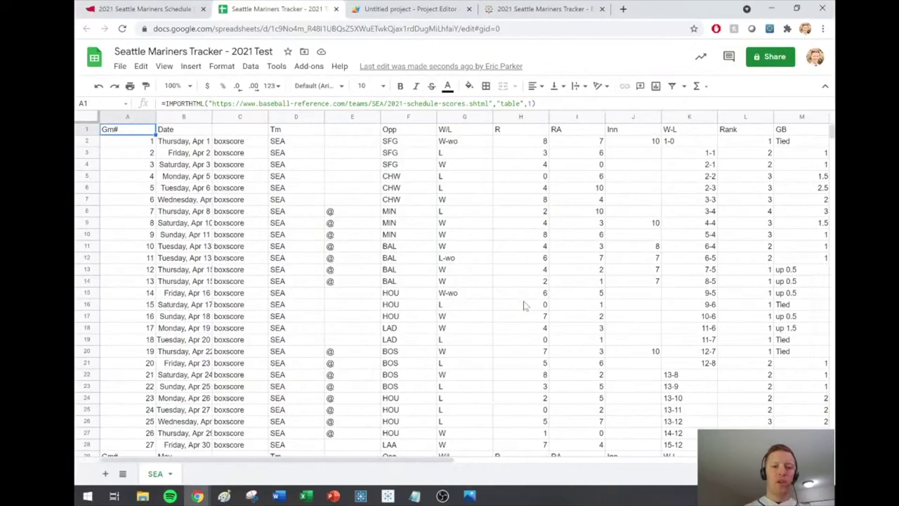
- Duplicate the browser tab holding the Baseball Reference 2021 Seattle Mariners schedule
left_click(148, 9)
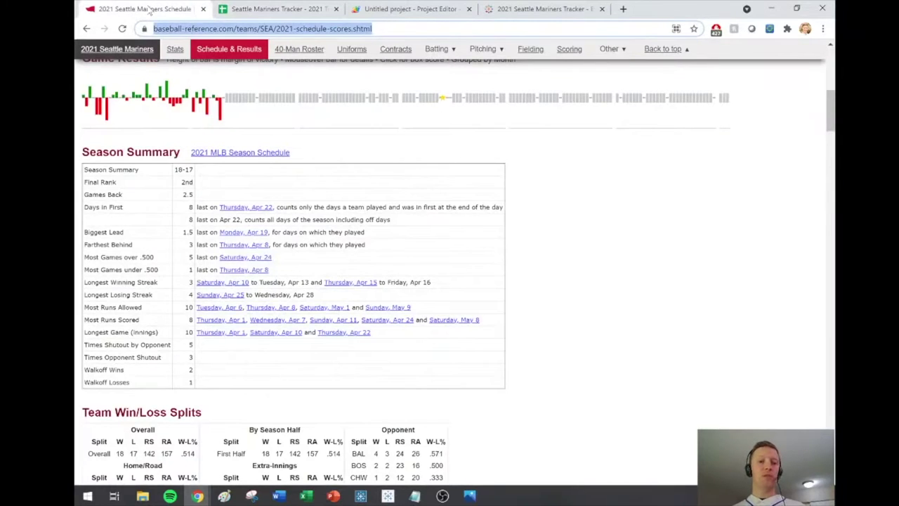
right_click(152, 8)
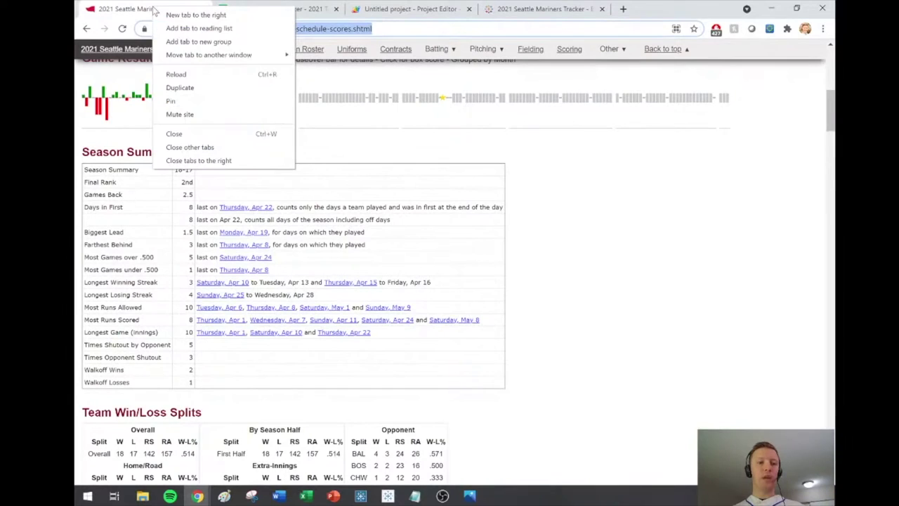
left_click(180, 87)
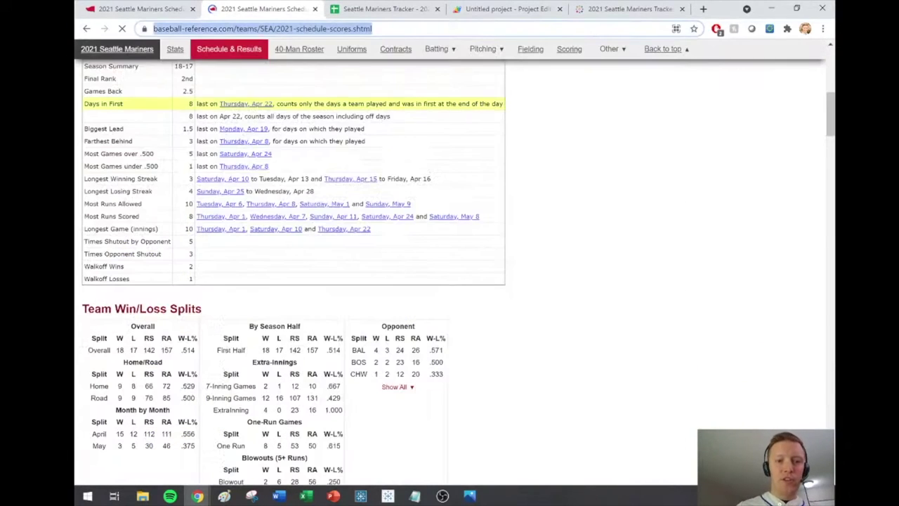
- Set the team code in the duplicated page's address to SD and load the 2021 San Diego Padres schedule
left_click_drag(318, 28, 304, 28)
left_click(317, 29)
key("BackSpace")
key("BackSpace")
type("D")
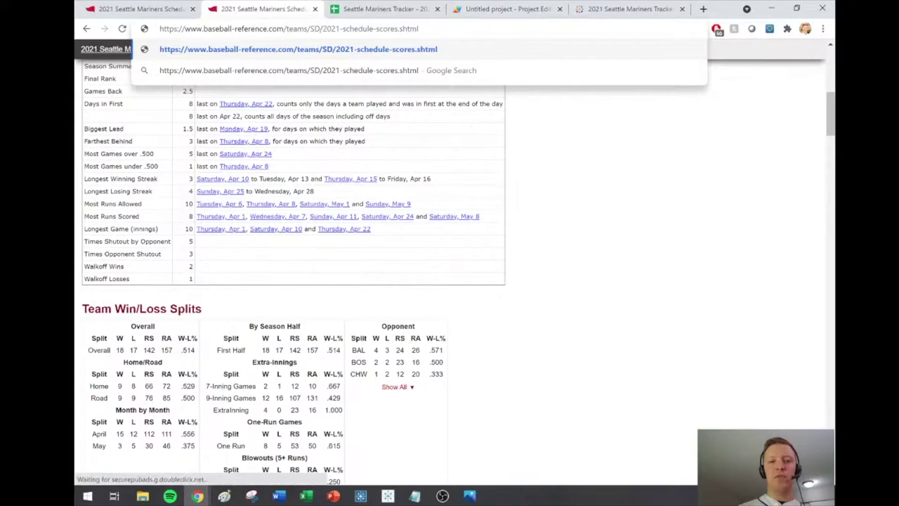
key("Return")
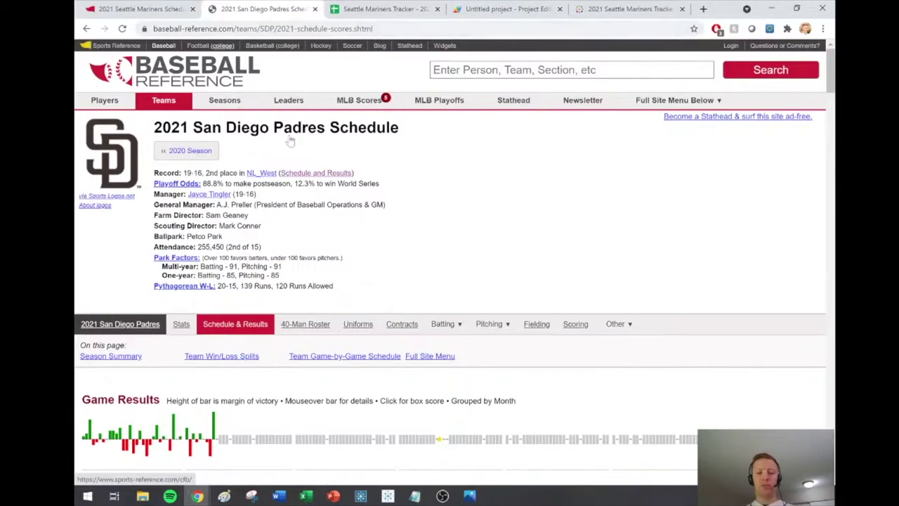
scroll(397, 164, "down", 4)
scroll(404, 158, "down", 8)
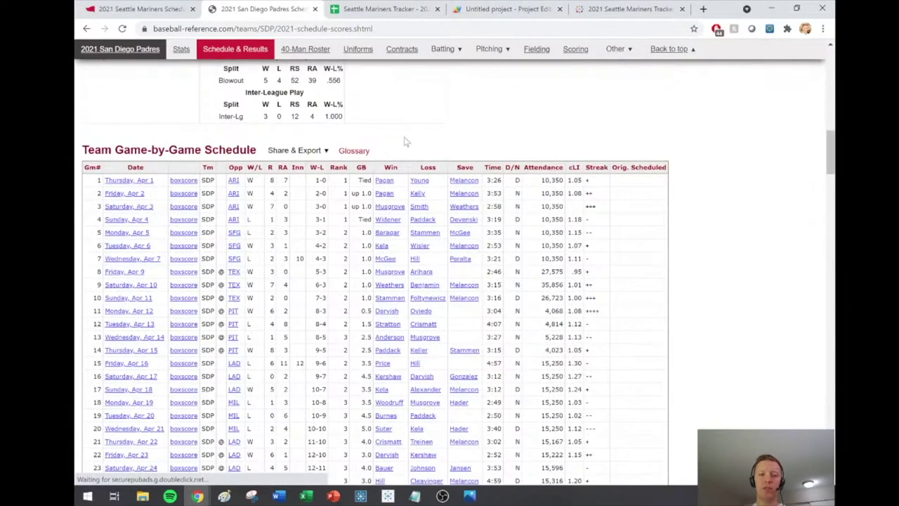
scroll(404, 142, "up", 15)
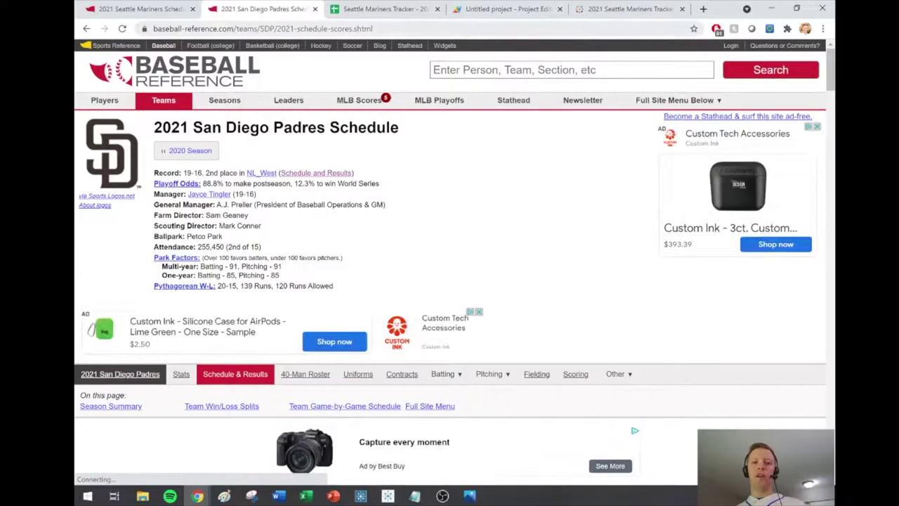
- Duplicate the SEA sheet in the tracker spreadsheet and rename the copy SD
left_click(387, 11)
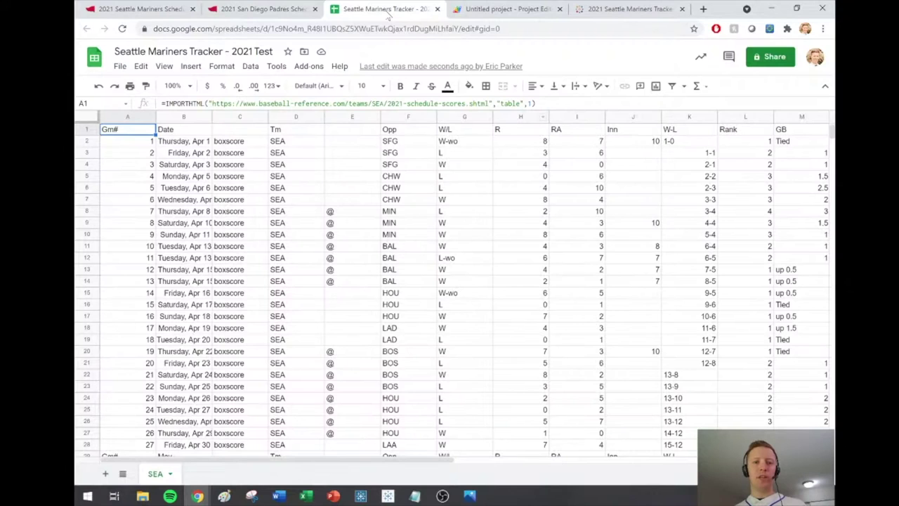
right_click(164, 477)
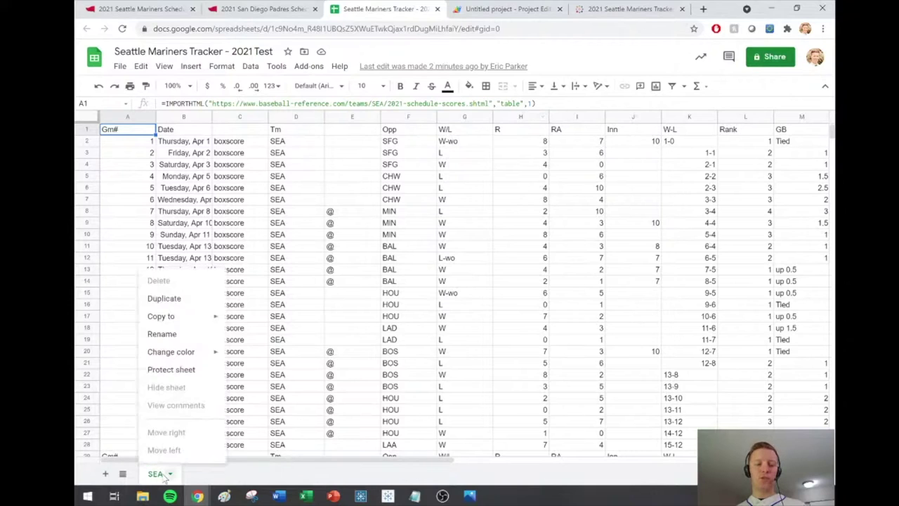
left_click(184, 300)
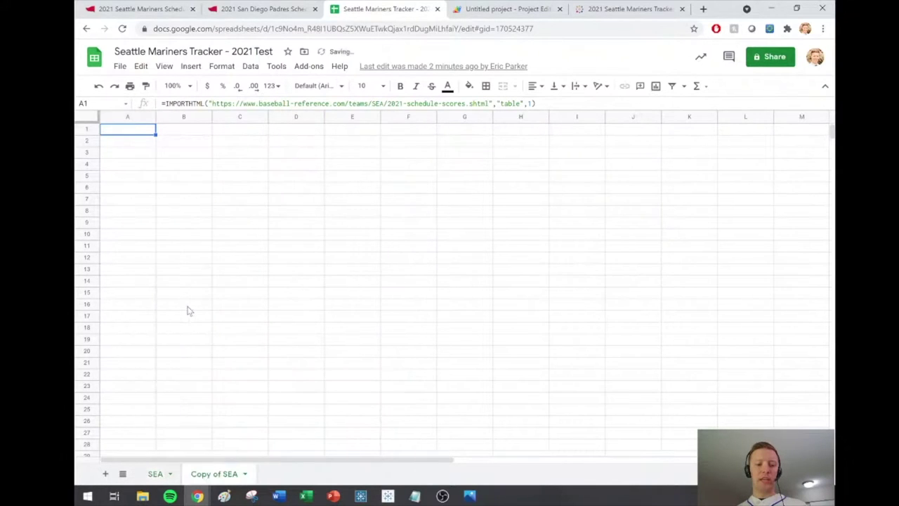
double_click(229, 474)
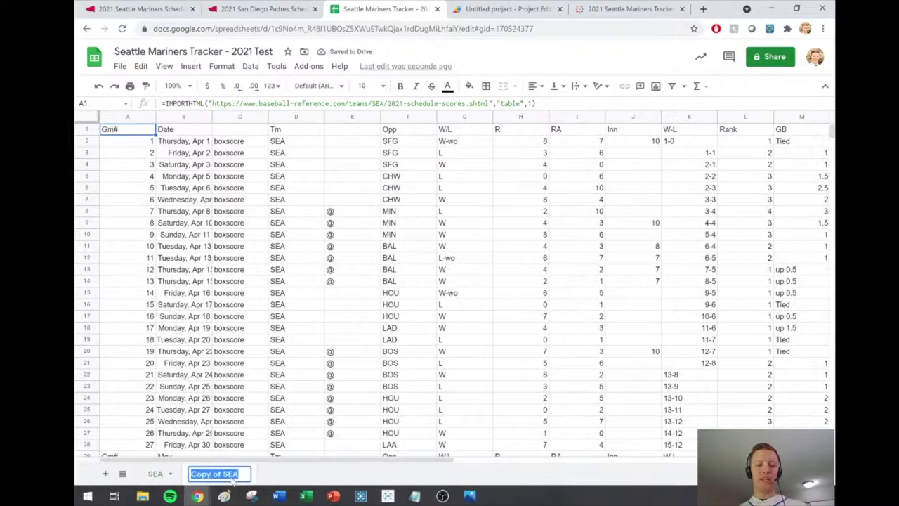
type("SD")
mouse_move(346, 495)
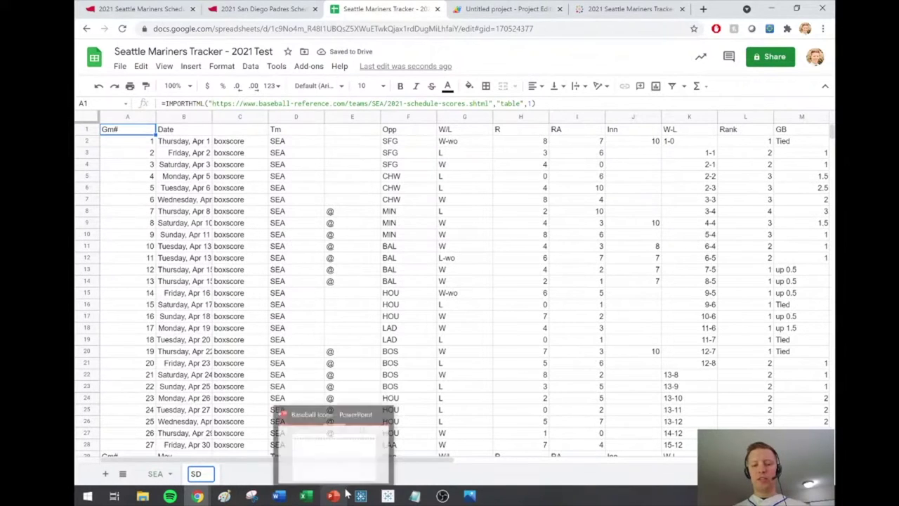
key("Return")
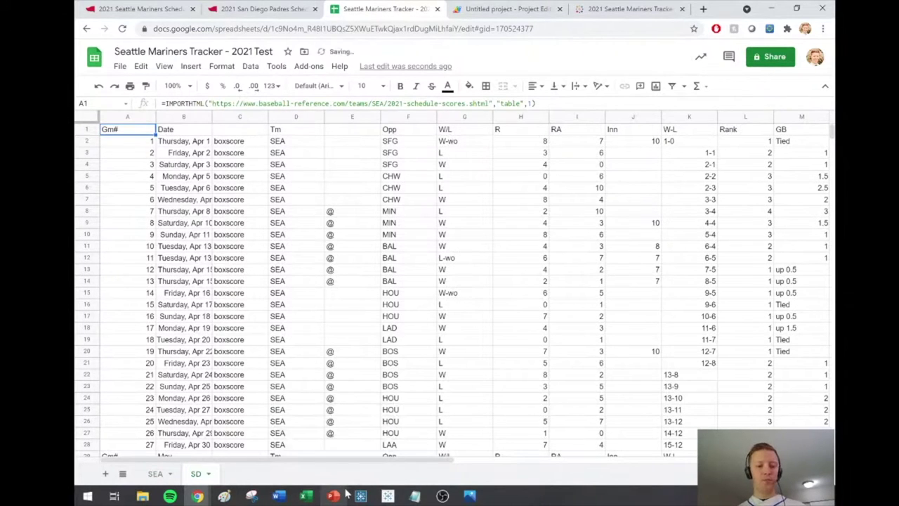
- Change the team code in the IMPORTHTML formula in cell A1 of the SD sheet to SD
left_click(129, 132)
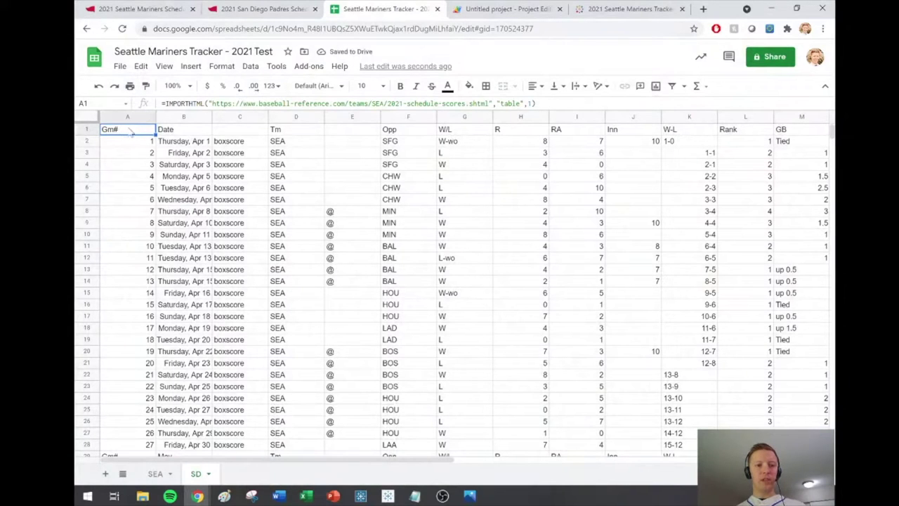
left_click(383, 103)
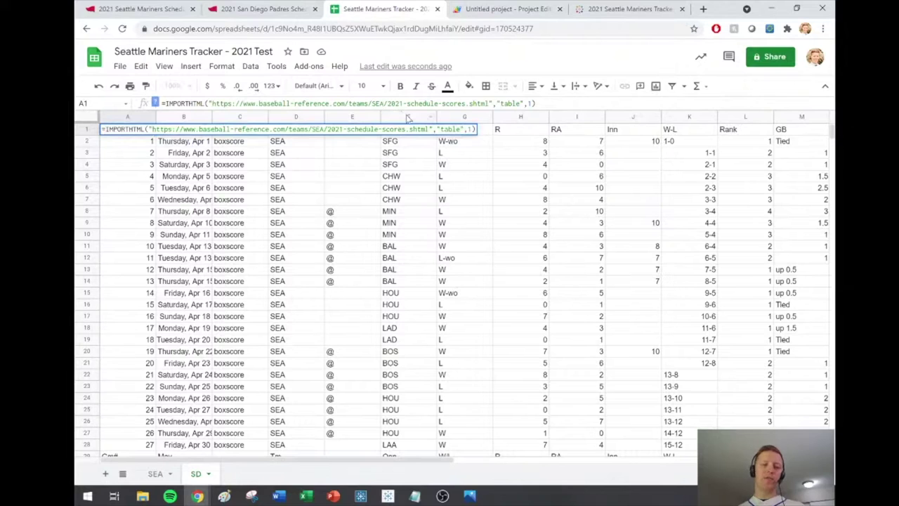
key("BackSpace")
key("BackSpace")
type("D")
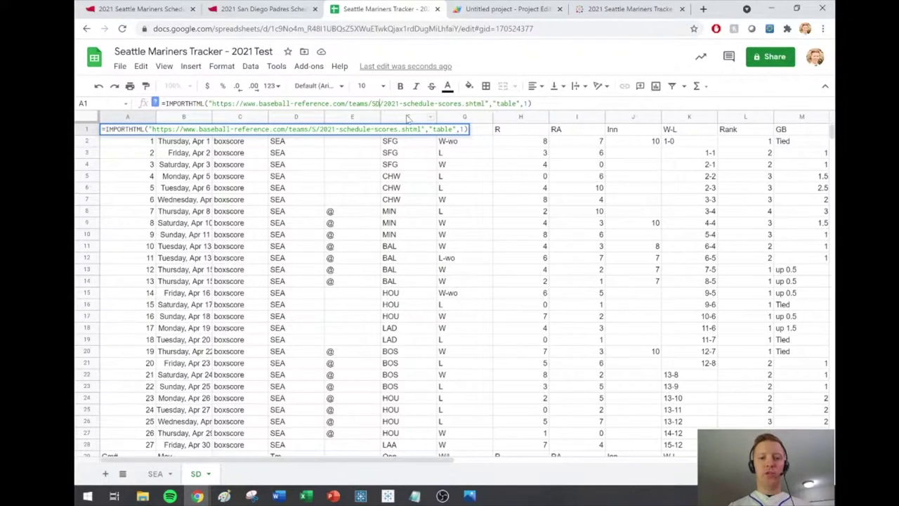
key("Return")
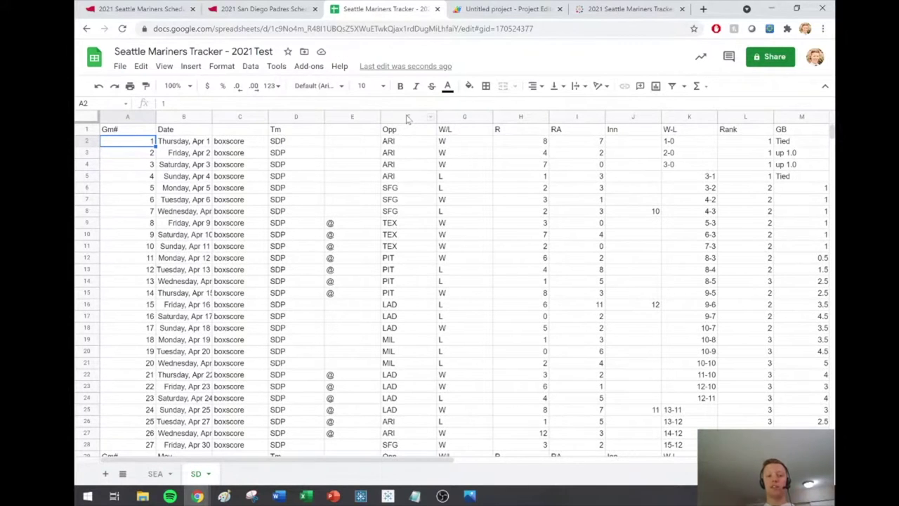
- Open the spreadsheet's script editor and duplicate the gethtmlData code block below the existing lines, inside the same function
left_click(275, 66)
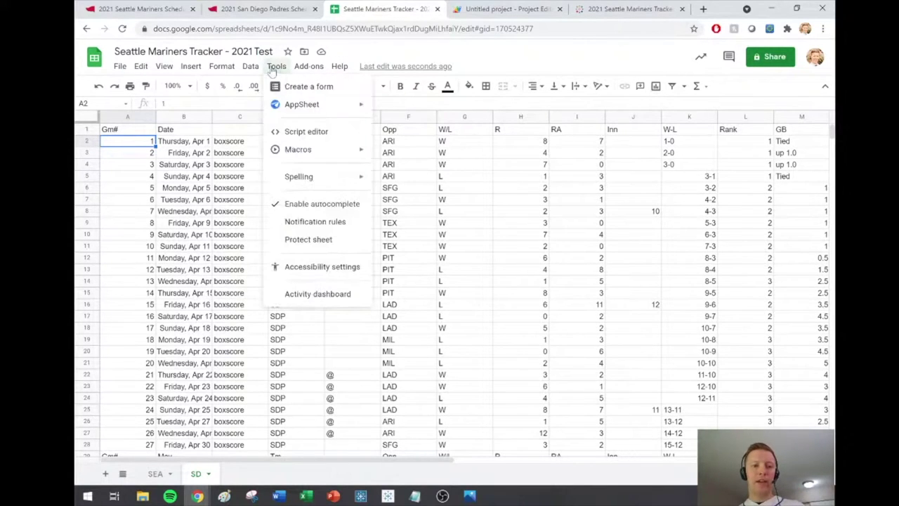
left_click(304, 135)
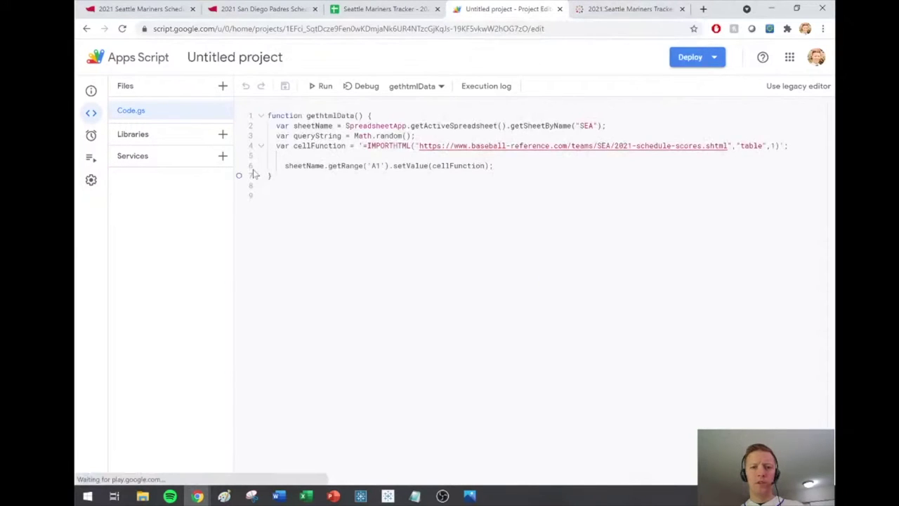
left_click_drag(496, 166, 268, 132)
key("ctrl+c")
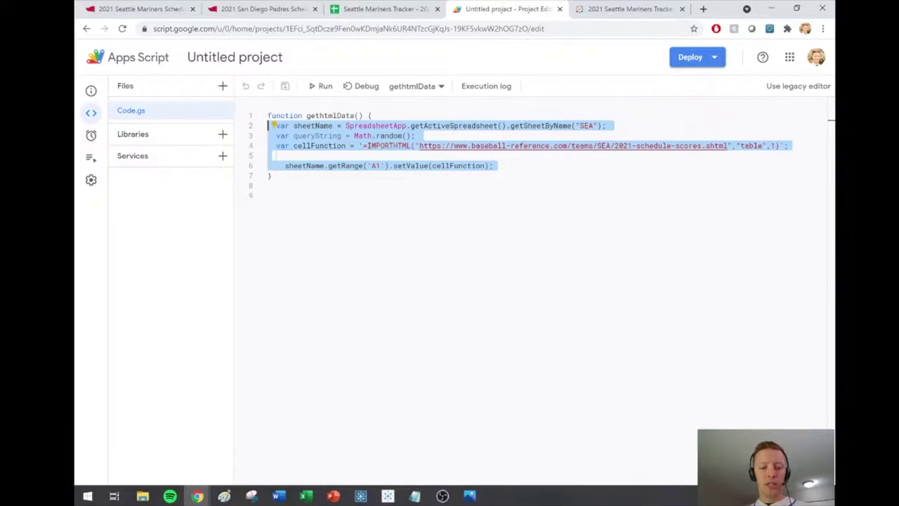
left_click(494, 166)
key("Return")
key("Return")
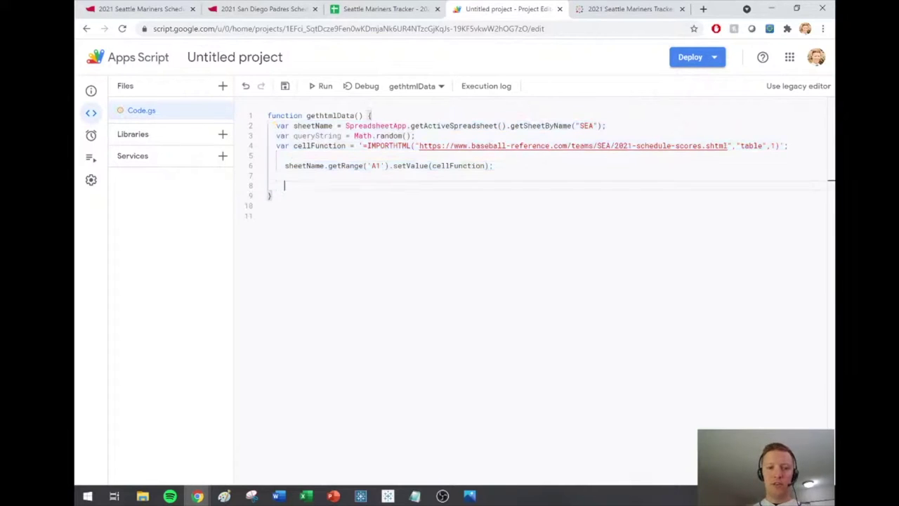
key("ctrl+v")
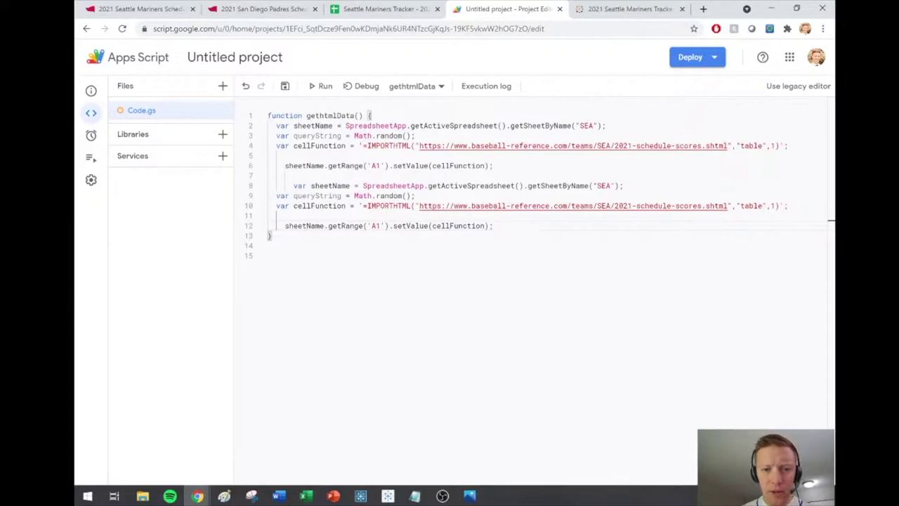
- In the second code block, set the getSheetByName argument and the team code in the IMPORTHTML address to SD
left_click(608, 186)
key("BackSpace")
key("BackSpace")
type("D")
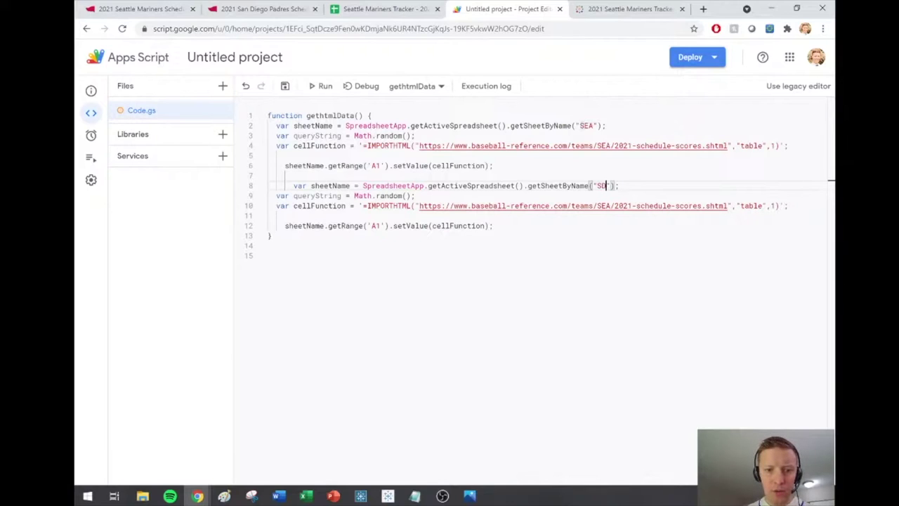
left_click(613, 206)
key("BackSpace")
key("BackSpace")
type("D")
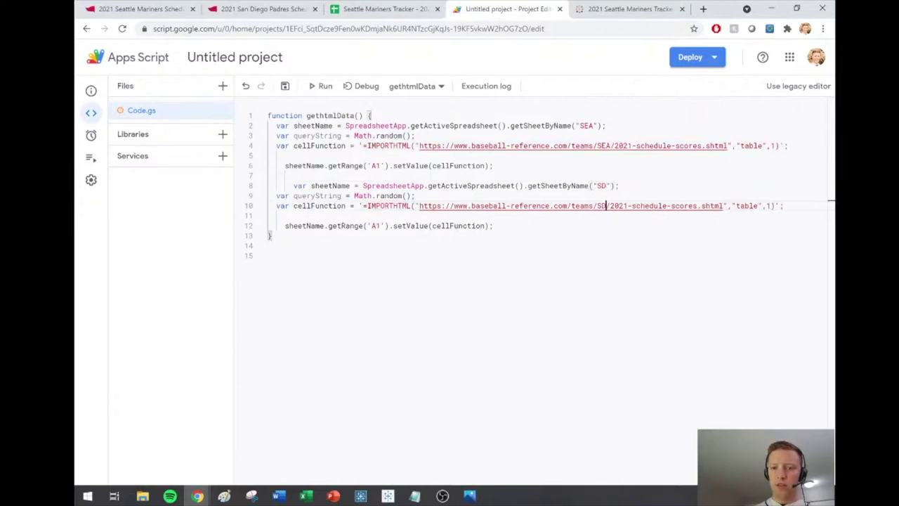
left_click(268, 255)
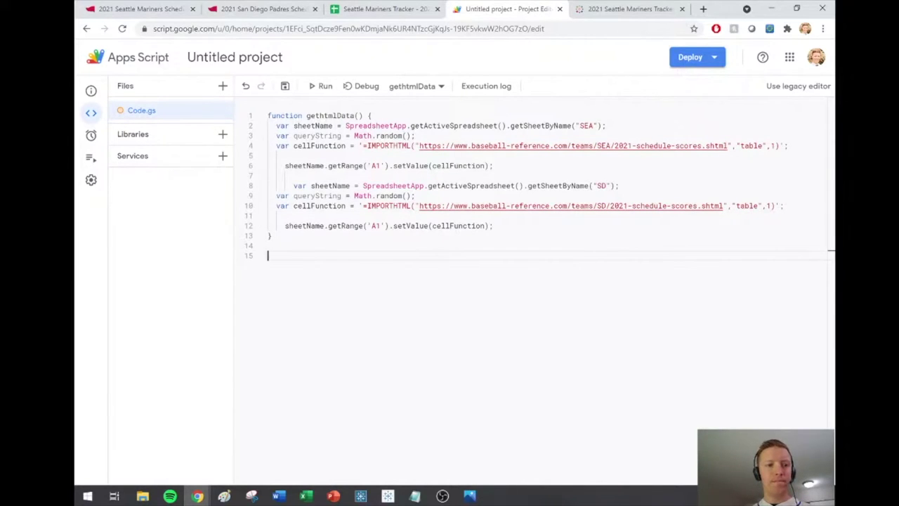
- Save the script, run gethtmlData, and check the SEA and SD sheets in the tracker spreadsheet
left_click(285, 86)
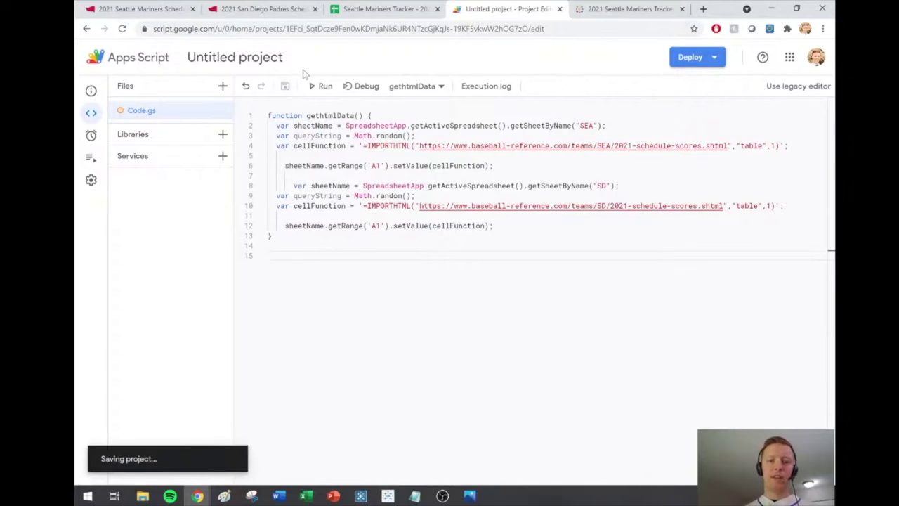
left_click(321, 86)
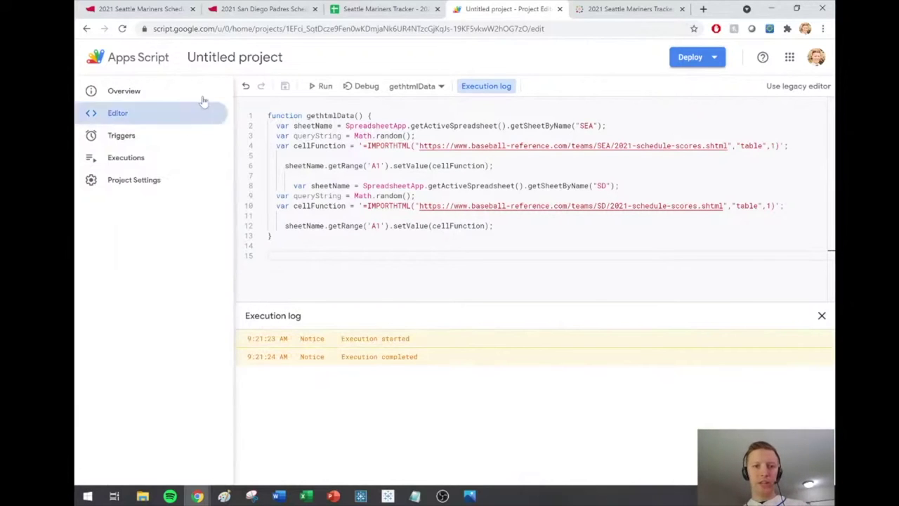
left_click(385, 9)
left_click(155, 473)
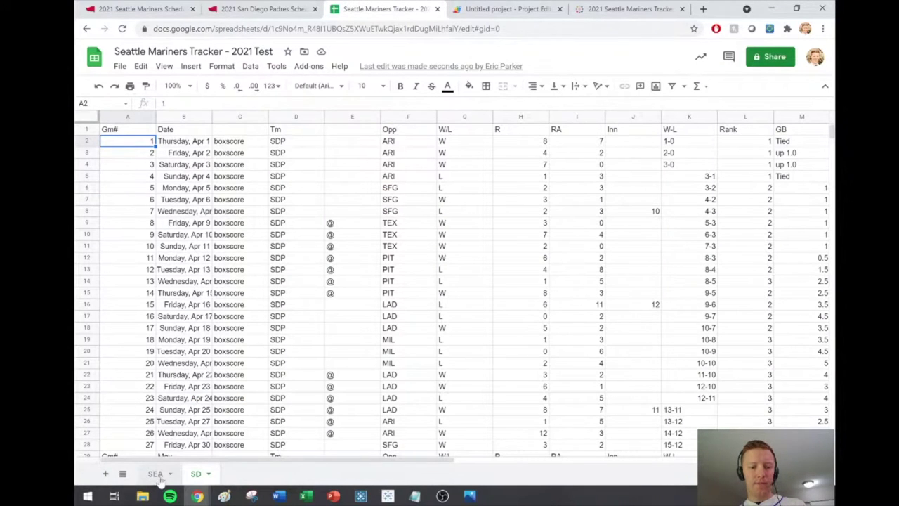
left_click(196, 474)
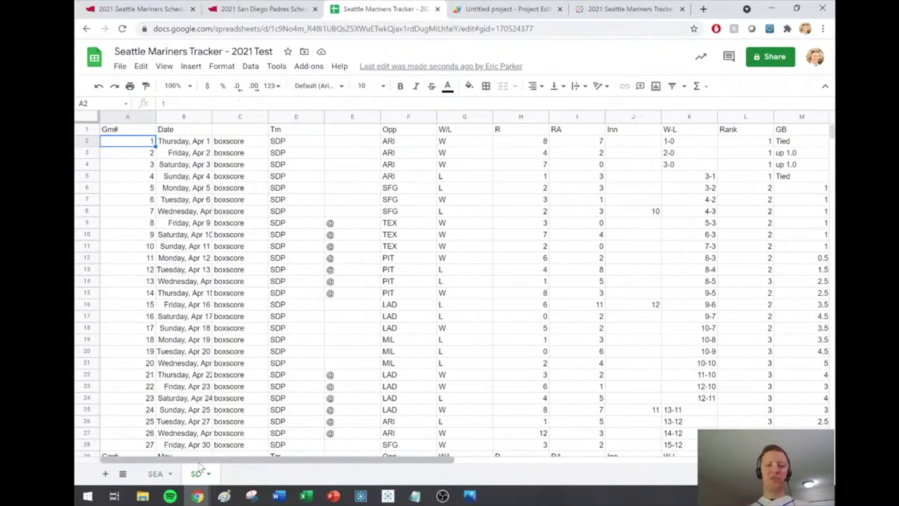
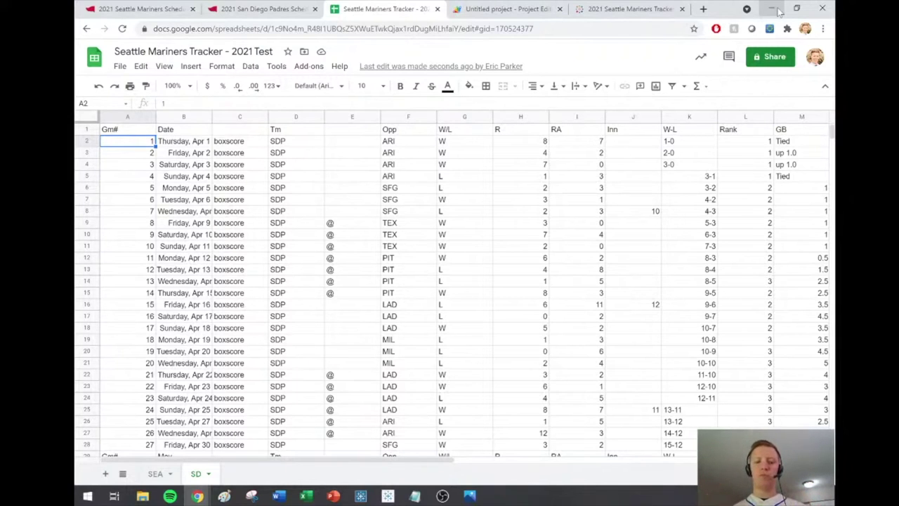
left_click(443, 496)
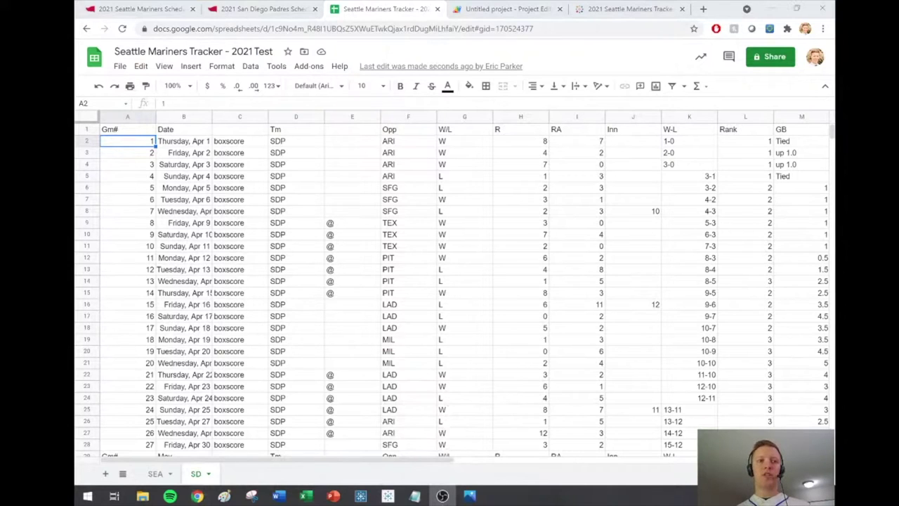
key("alt+Tab")
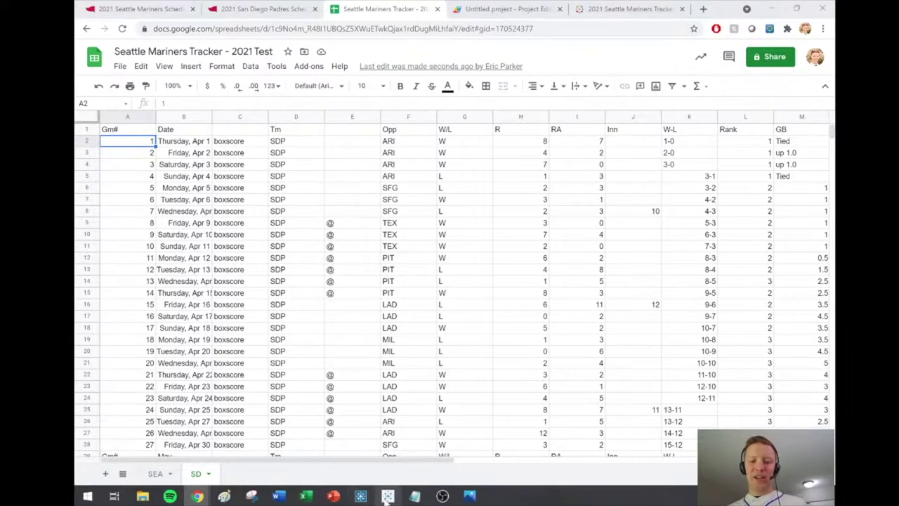
- Switch to Tableau, start a Google Sheets connection, and allow Tableau Desktop access to the first listed Google account
mouse_move(386, 497)
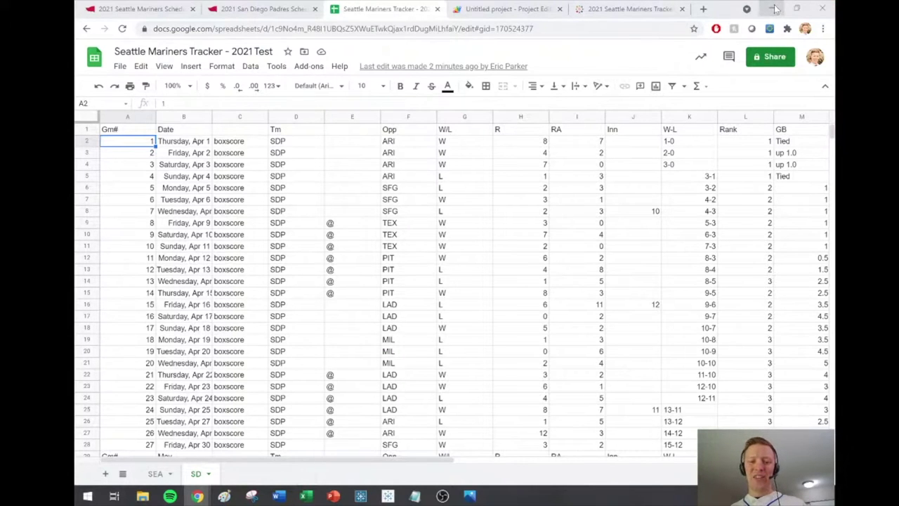
left_click(389, 497)
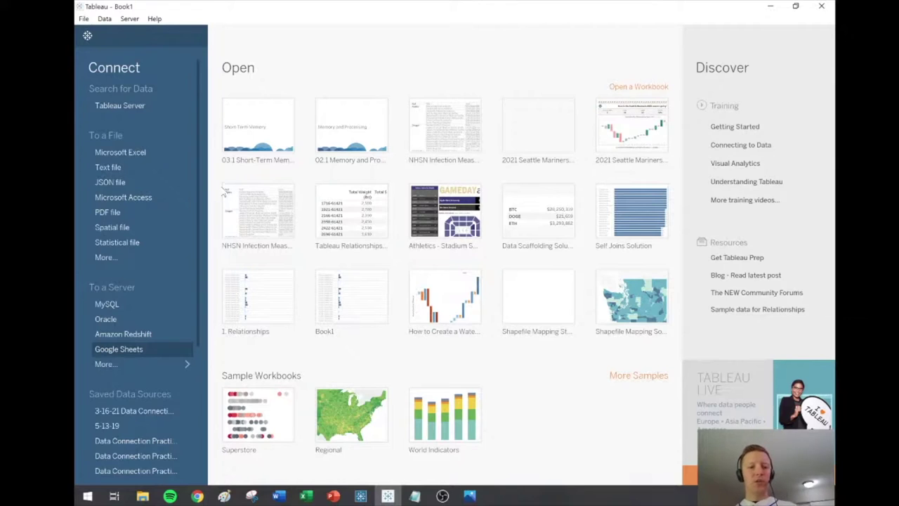
left_click(140, 349)
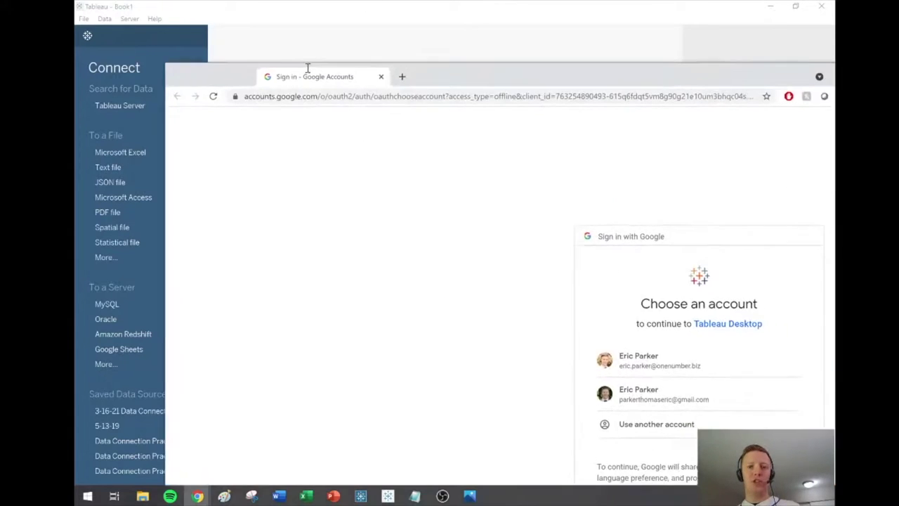
left_click_drag(305, 64, 289, 64)
double_click(291, 64)
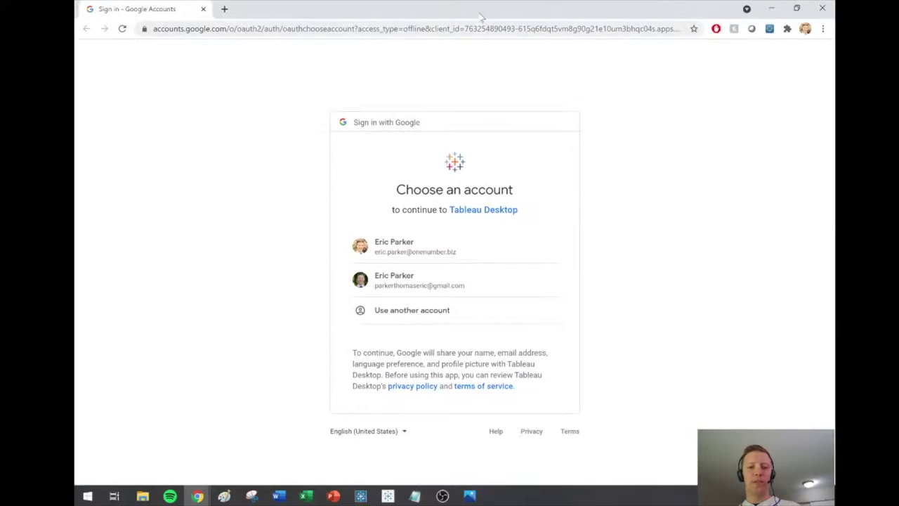
left_click(399, 255)
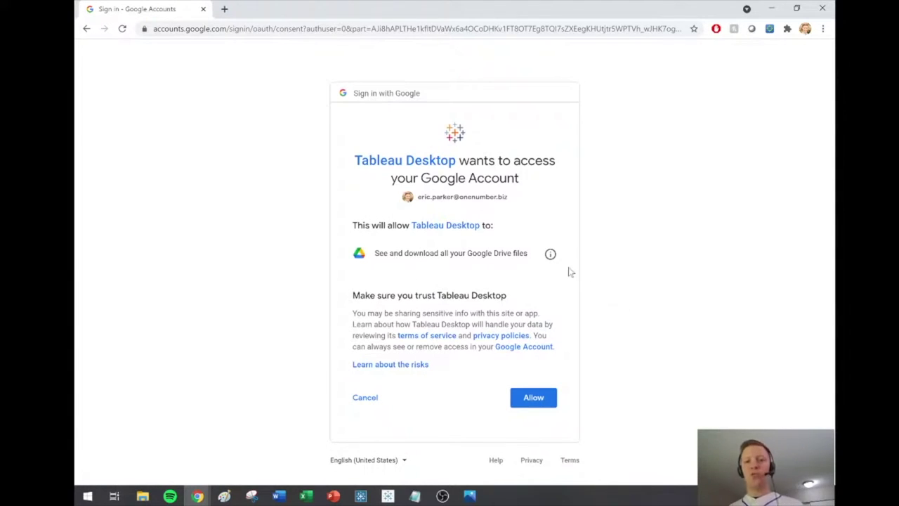
left_click(529, 400)
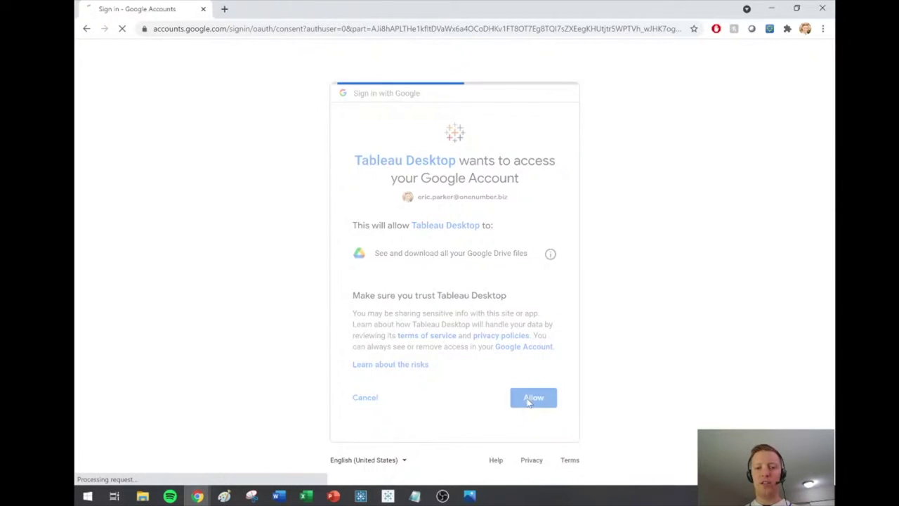
left_click(823, 8)
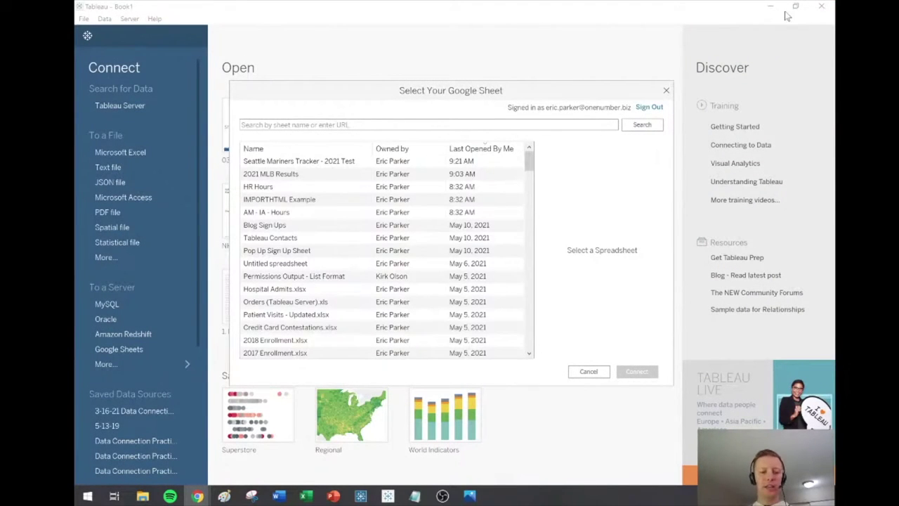
mouse_move(223, 68)
left_mouse_down()
mouse_move(311, 124)
mouse_move(677, 258)
mouse_move(700, 382)
mouse_move(676, 394)
mouse_move(685, 395)
left_mouse_up()
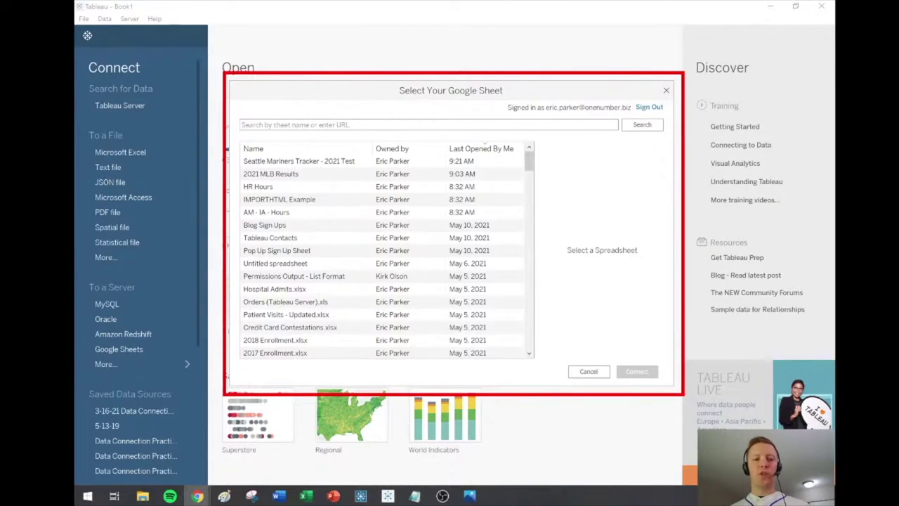
left_click_drag(360, 160, 413, 132)
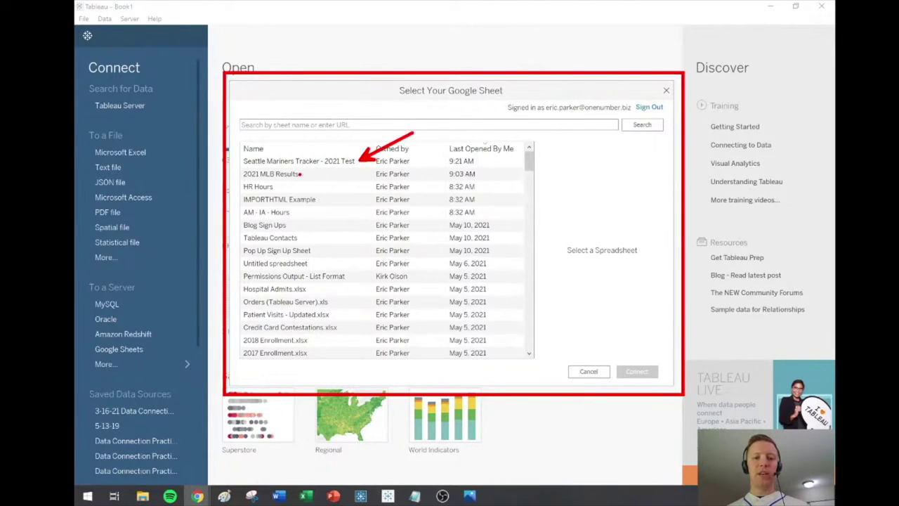
left_click_drag(300, 175, 362, 202)
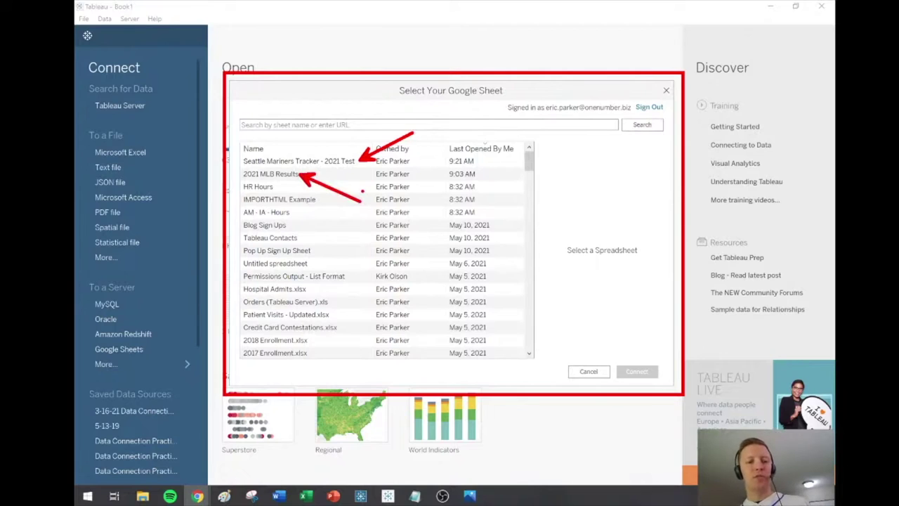
key("Escape")
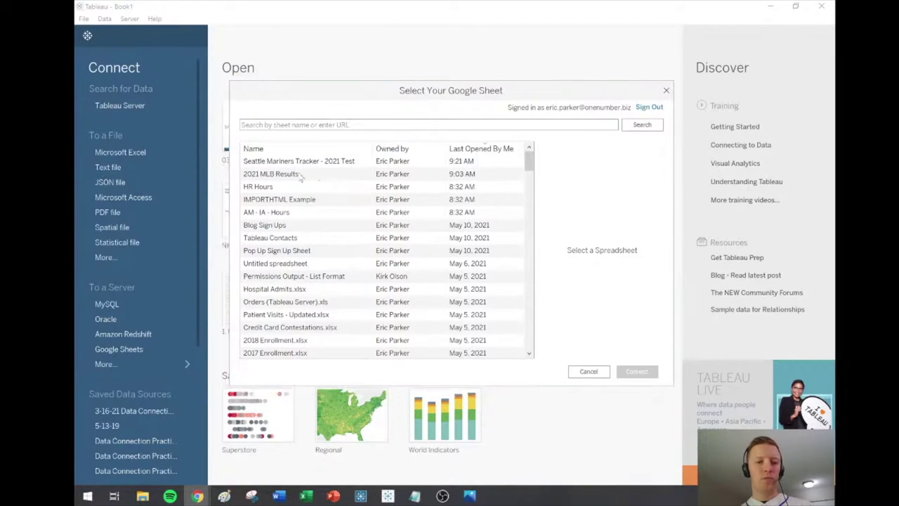
- Connect to the 2021 MLB Results spreadsheet and add its ARI sheet to the data source canvas
left_click(299, 175)
left_click(636, 372)
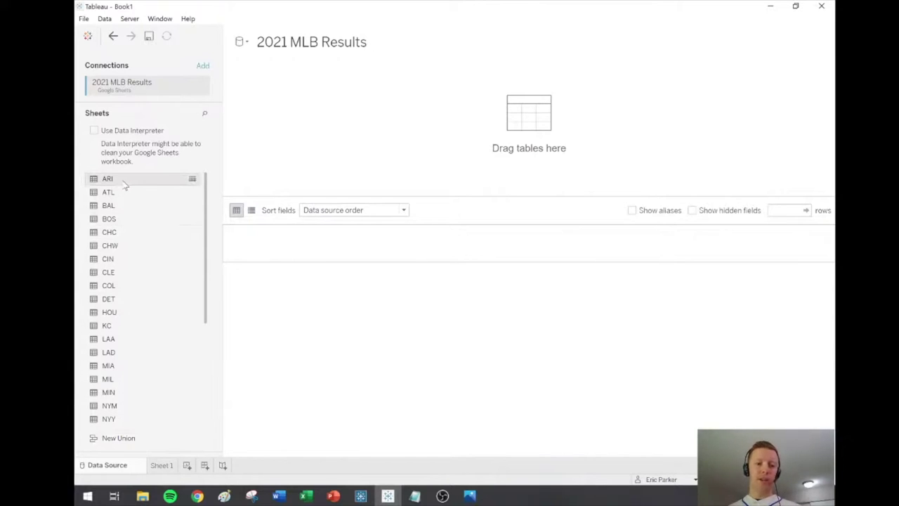
left_click_drag(108, 181, 498, 105)
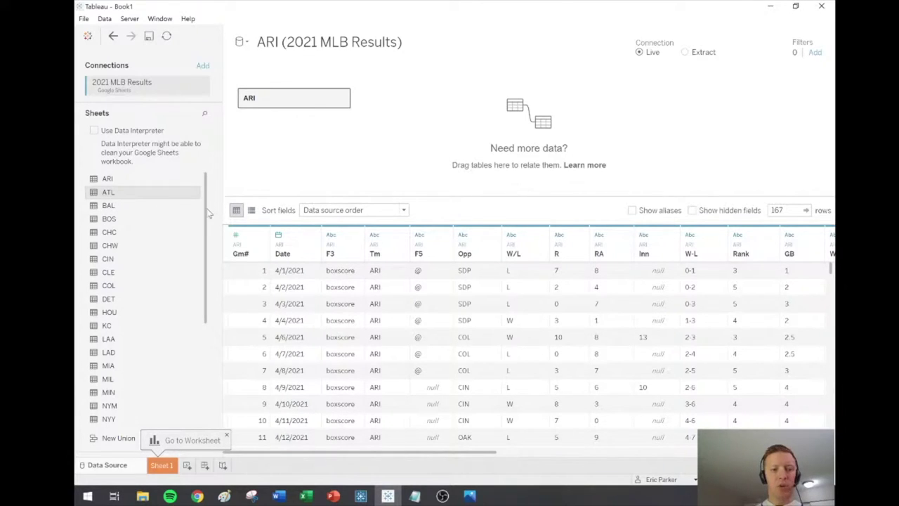
- Select all remaining team sheets from ATL through WSN and union them with the ARI table
left_click_drag(208, 214, 212, 331)
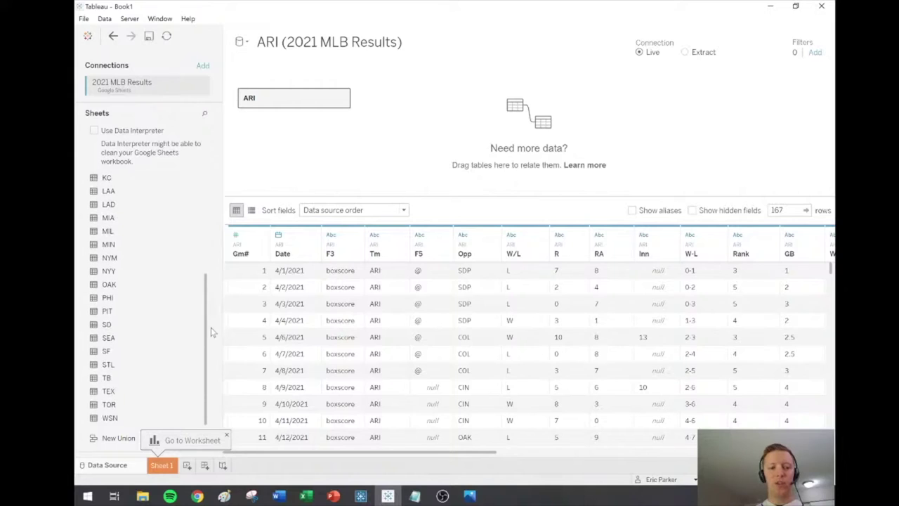
left_click(121, 420, "shift")
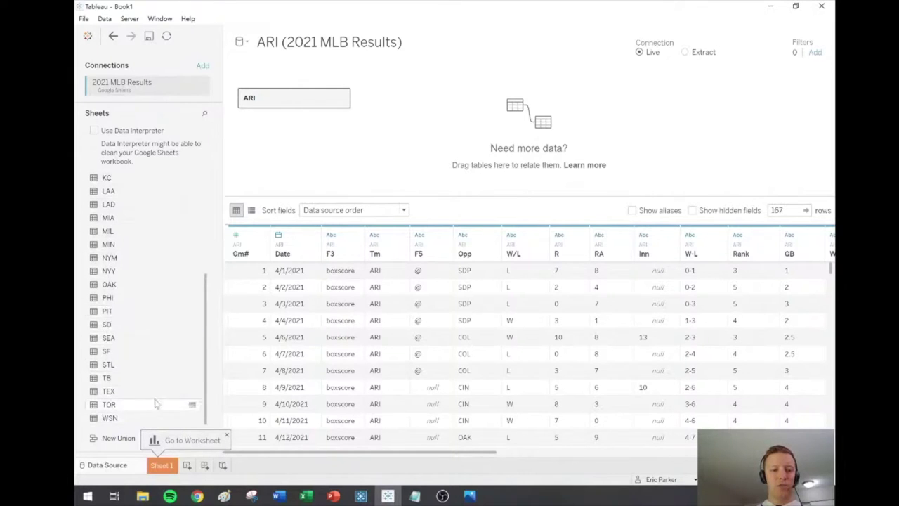
left_click(186, 418)
left_click_drag(209, 321, 173, 177)
left_click(118, 191, "shift")
left_click_drag(116, 191, 268, 115)
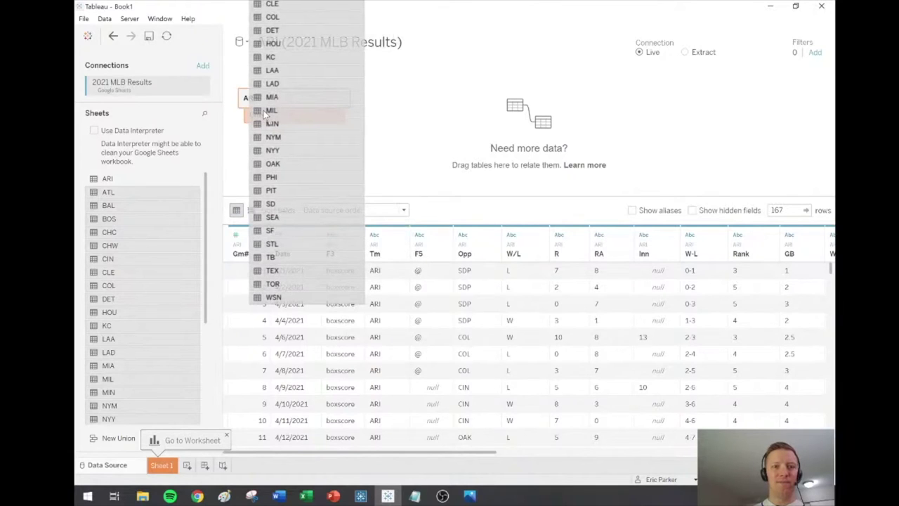
- Finish unioning the selected team sheets with the ARI table and review the union's full list of member tables
left_click_drag(268, 116, 264, 117)
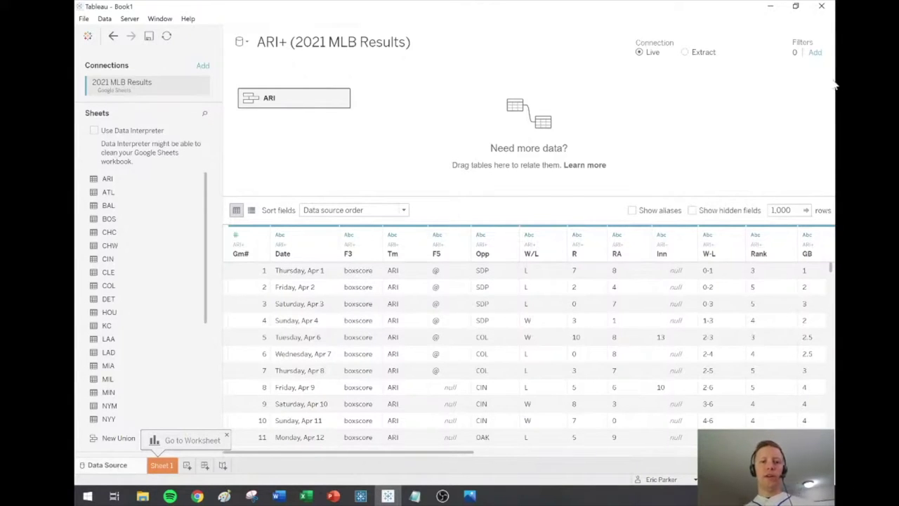
left_click(342, 99)
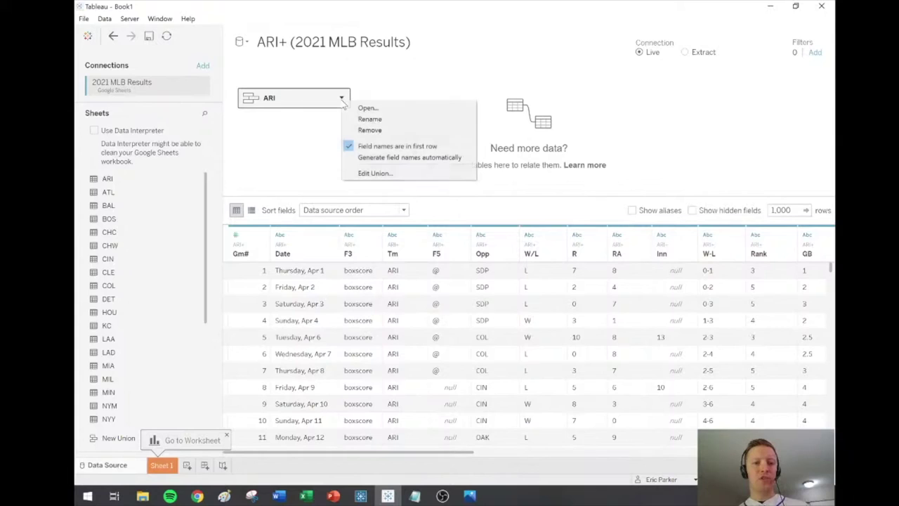
left_click(380, 173)
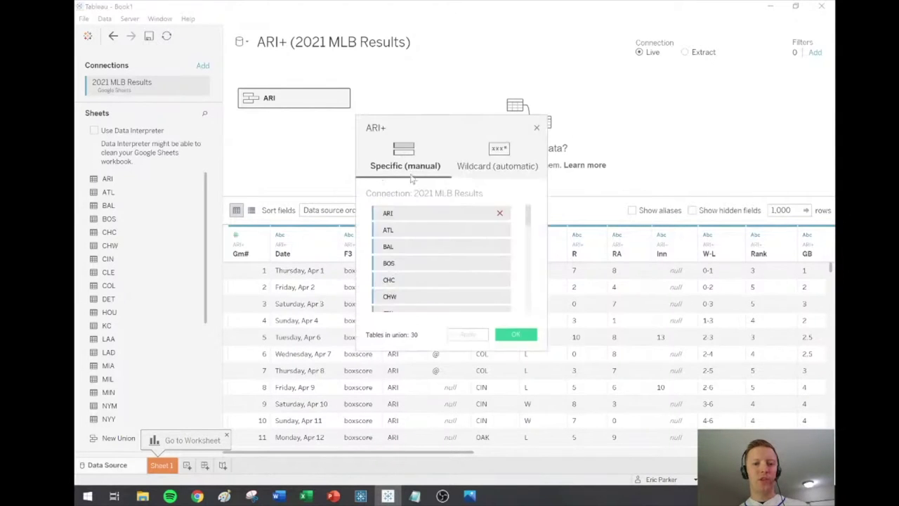
left_click_drag(528, 218, 523, 306)
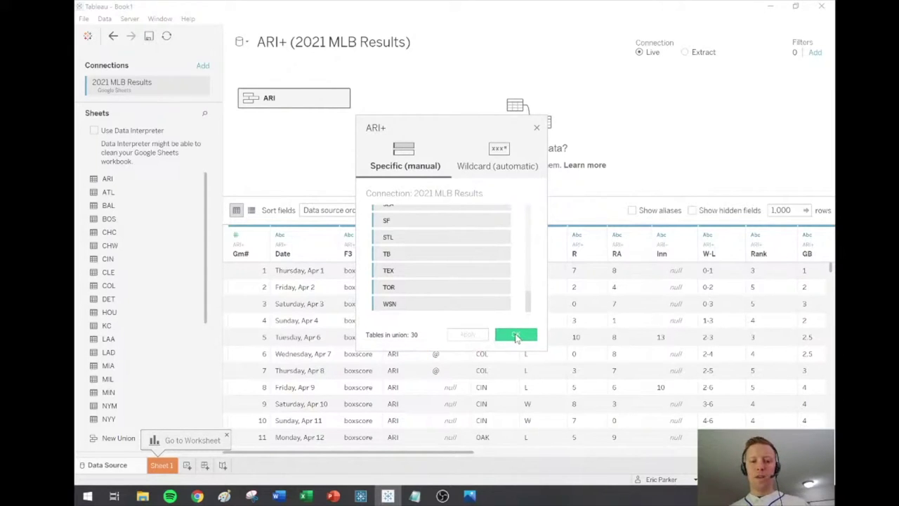
left_click(516, 336)
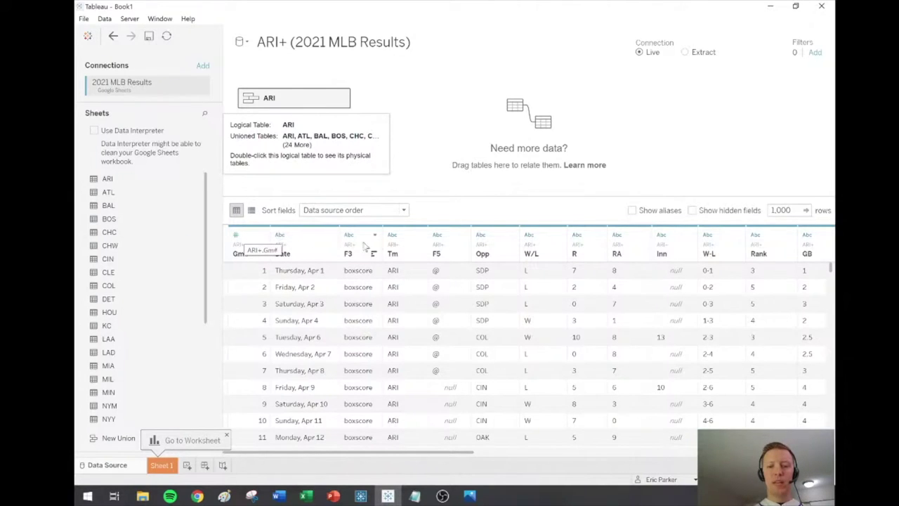
- Hide the F5 column in the unioned data source
left_click(458, 246)
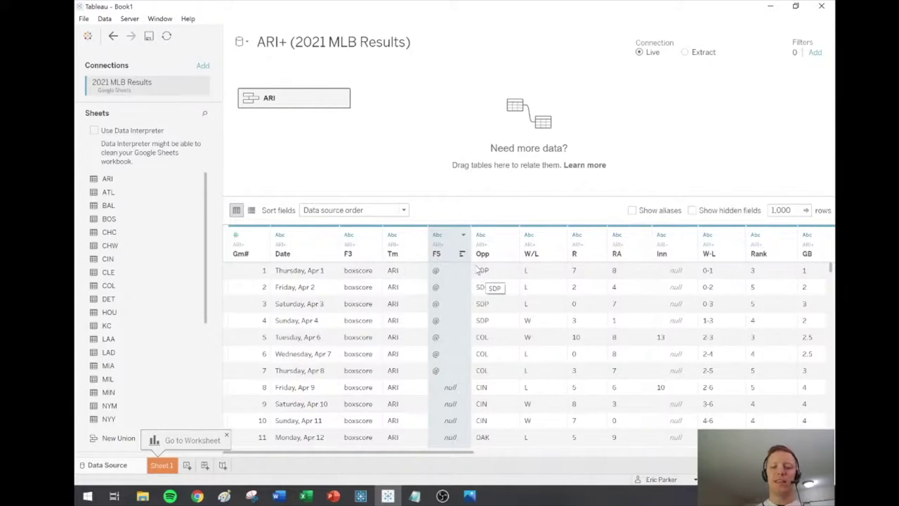
left_click(464, 236)
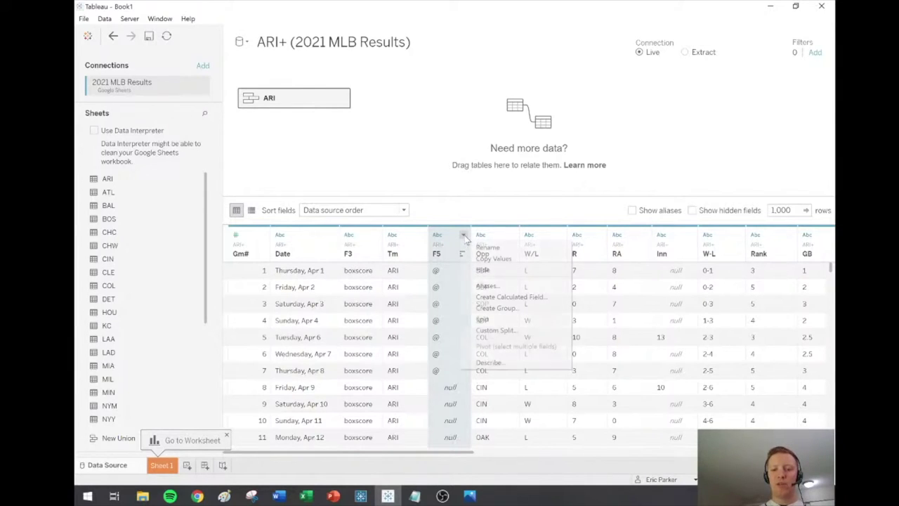
left_click(489, 271)
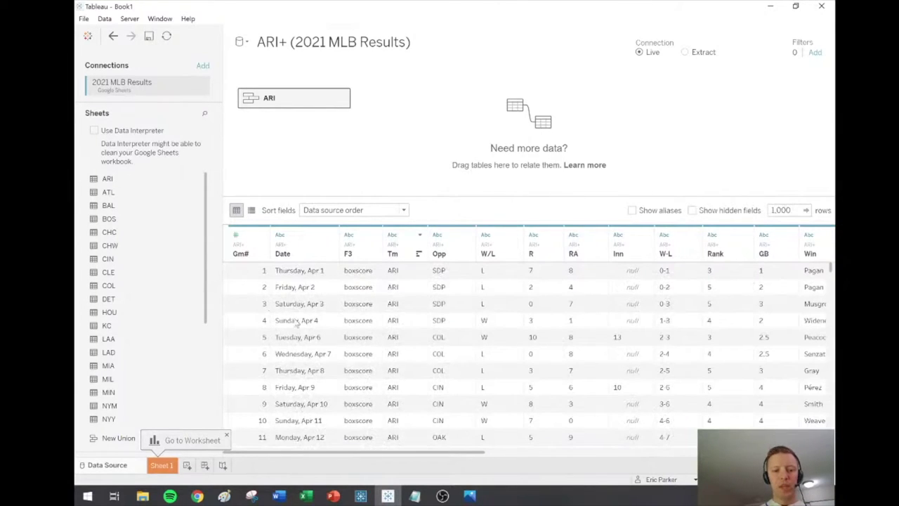
- Switch to Chrome, examine the month header rows in the 2021 Seattle Mariners game-by-game schedule, and return to Tableau
left_click(198, 496)
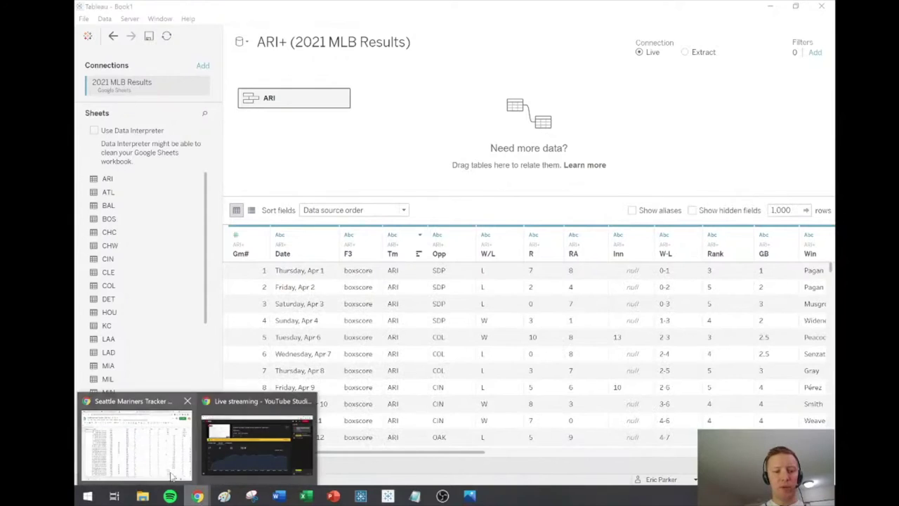
left_click(171, 476)
left_click(121, 9)
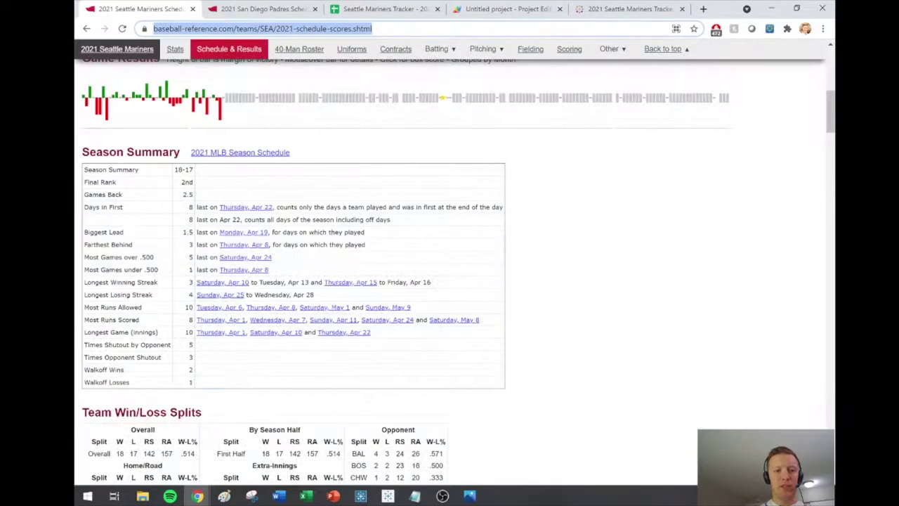
left_click(586, 258)
scroll(484, 372, "down", 8)
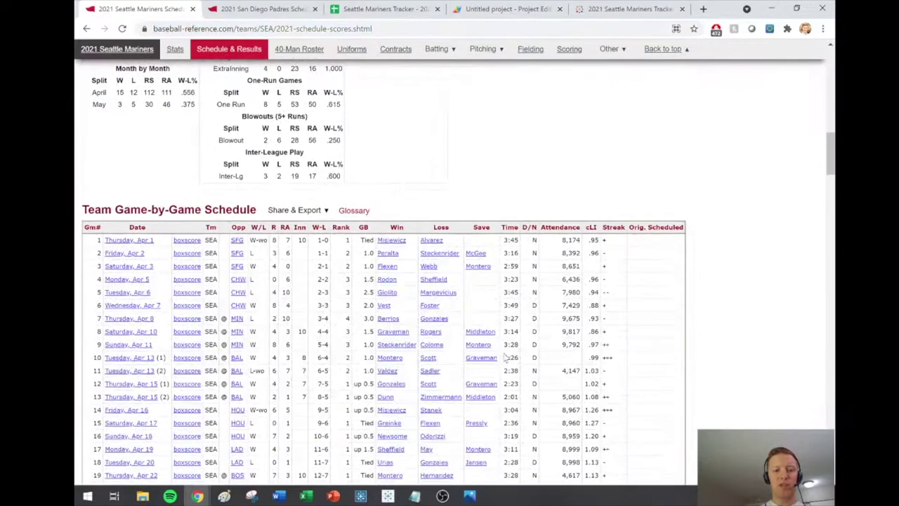
scroll(485, 351, "down", 3)
left_click(429, 342)
scroll(427, 337, "up", 3)
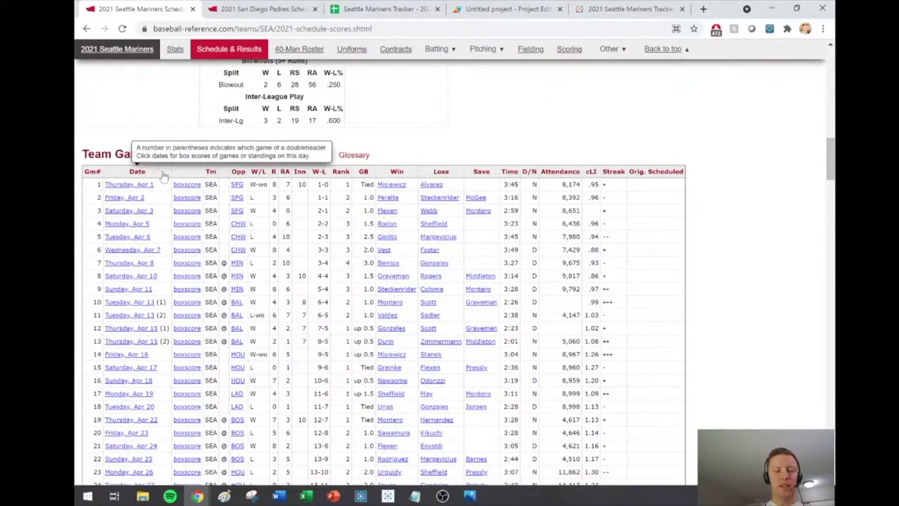
scroll(167, 298, "down", 3)
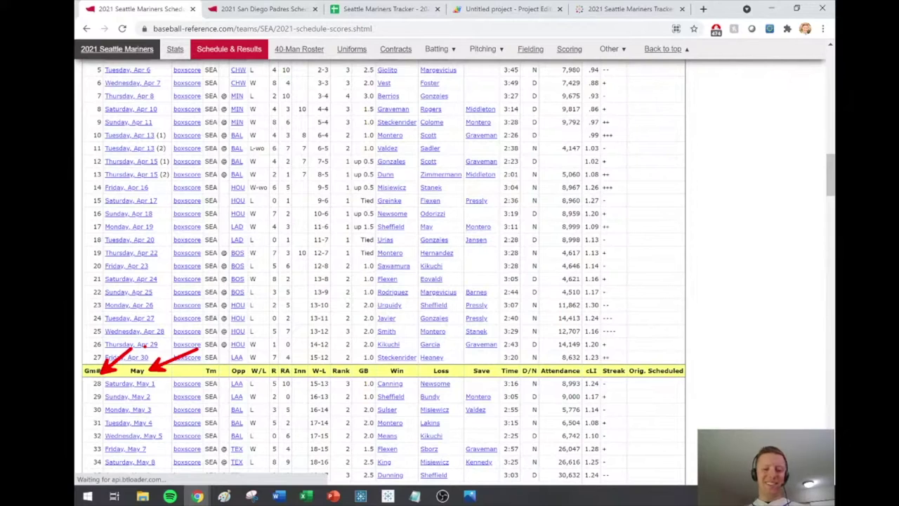
left_click(388, 496)
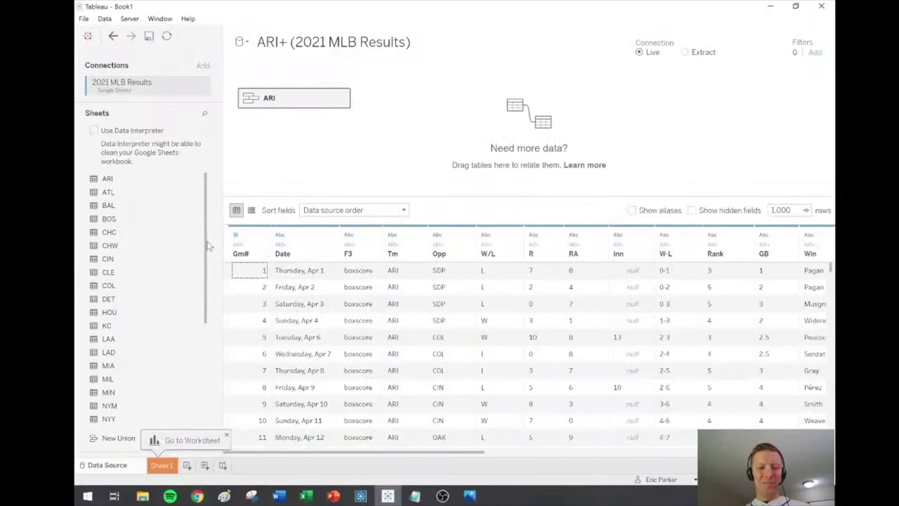
left_click(813, 53)
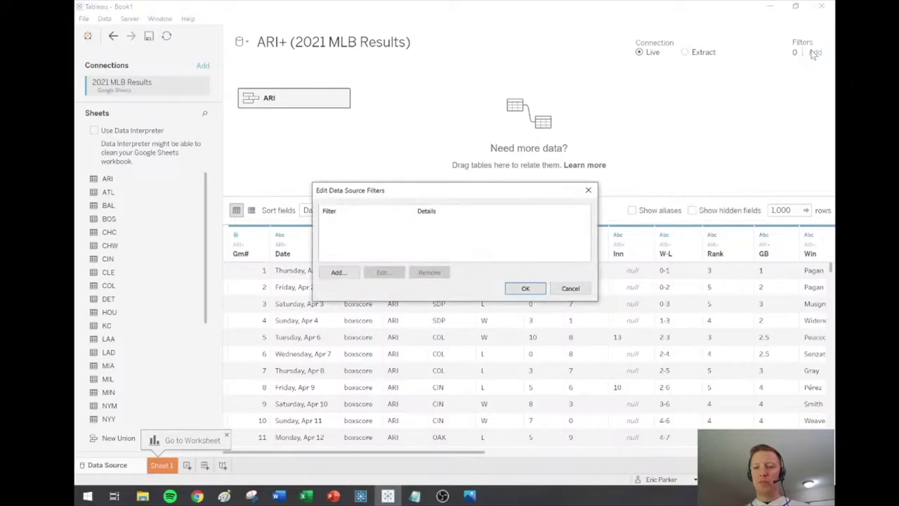
left_click(337, 273)
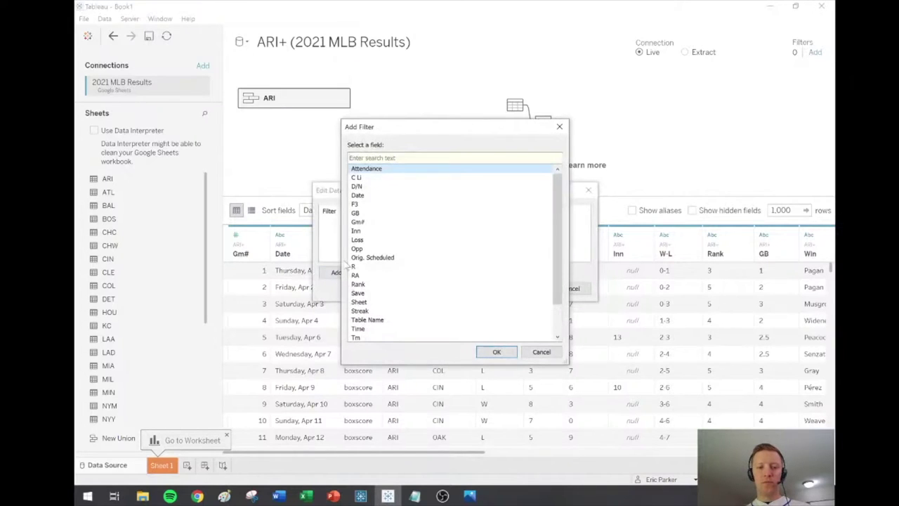
left_click(373, 221)
left_click(497, 353)
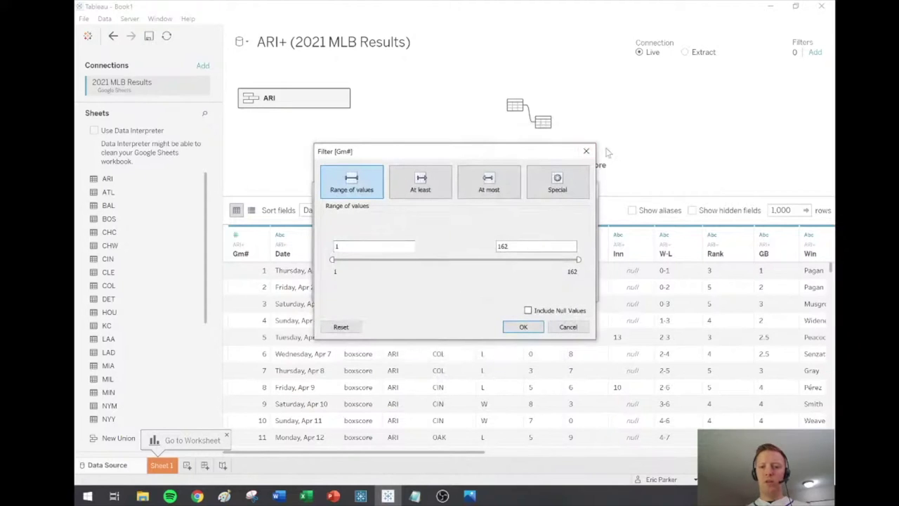
left_click(586, 151)
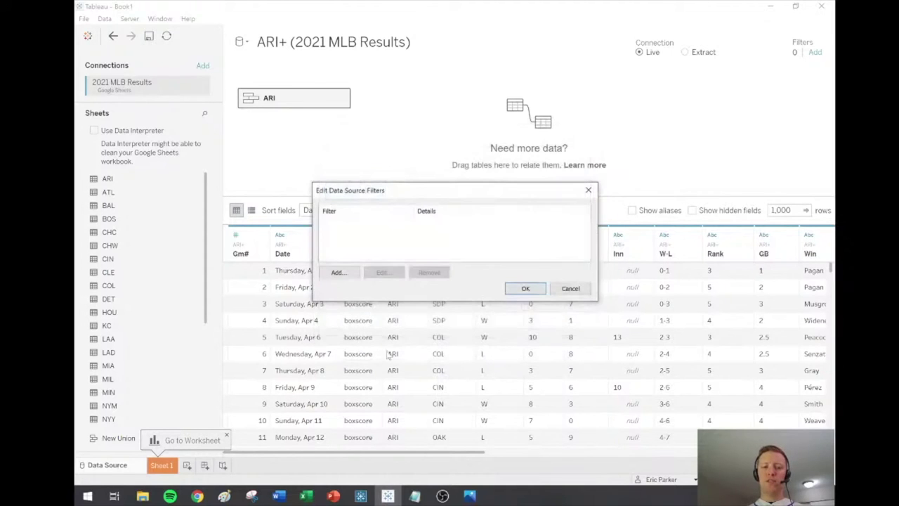
left_click(569, 288)
- Add a data source filter on Gm# that keeps only non-null values
scroll(275, 372, "down", 8)
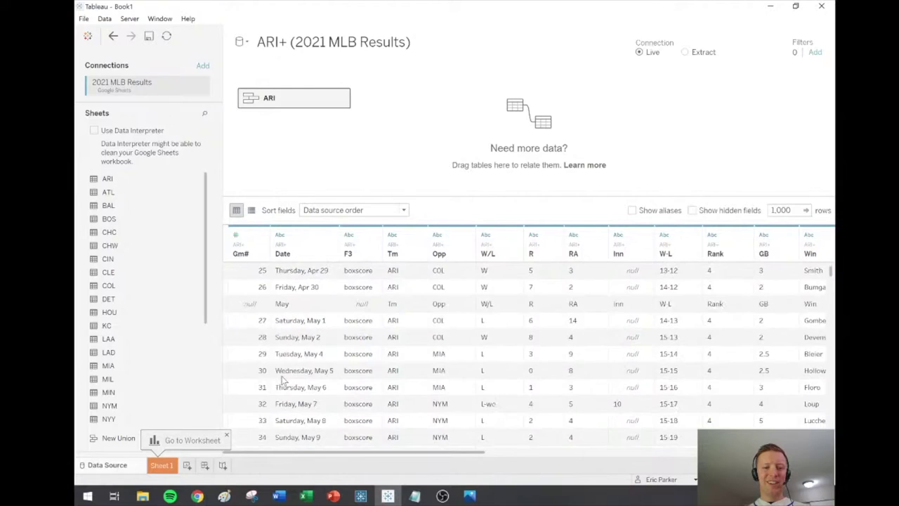
left_click(261, 308)
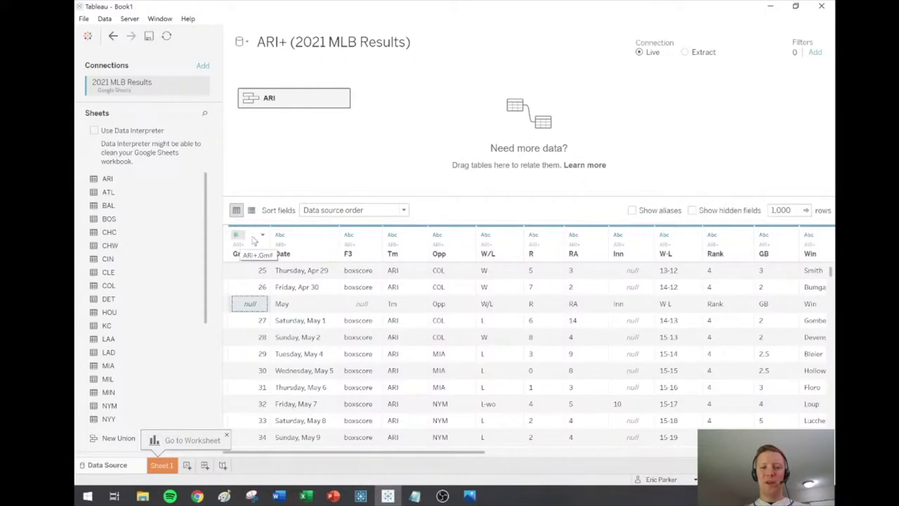
left_click(815, 52)
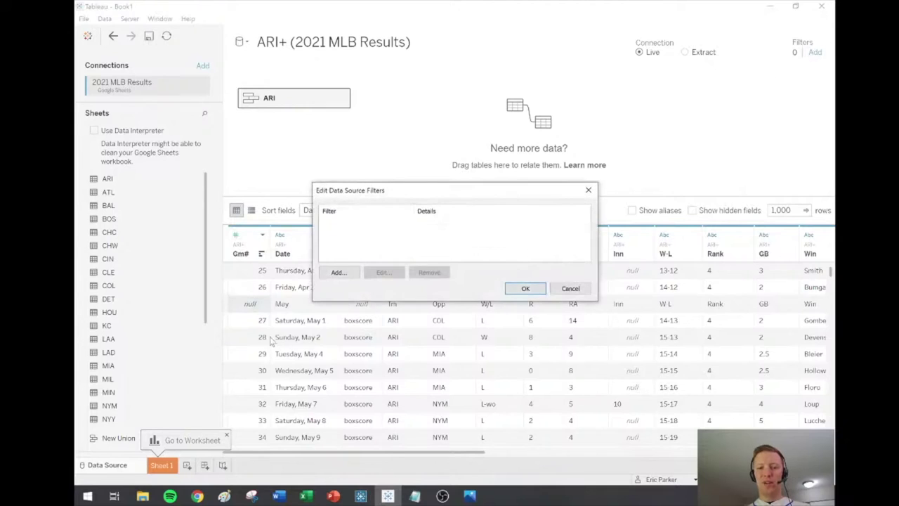
left_click(340, 274)
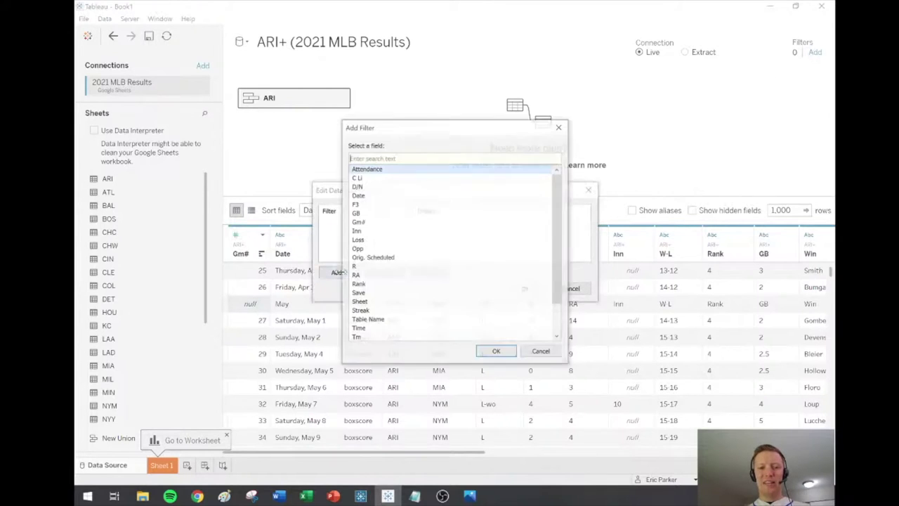
left_click(360, 222)
left_click(496, 352)
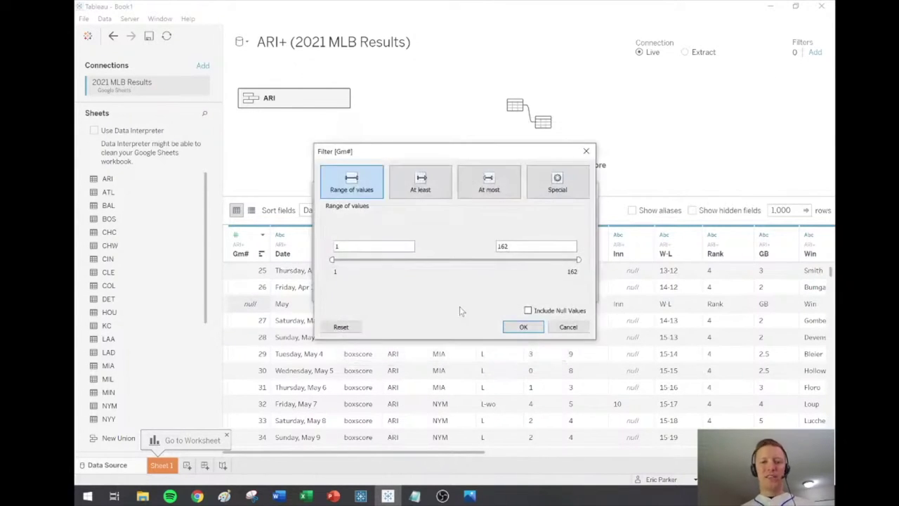
left_click(558, 183)
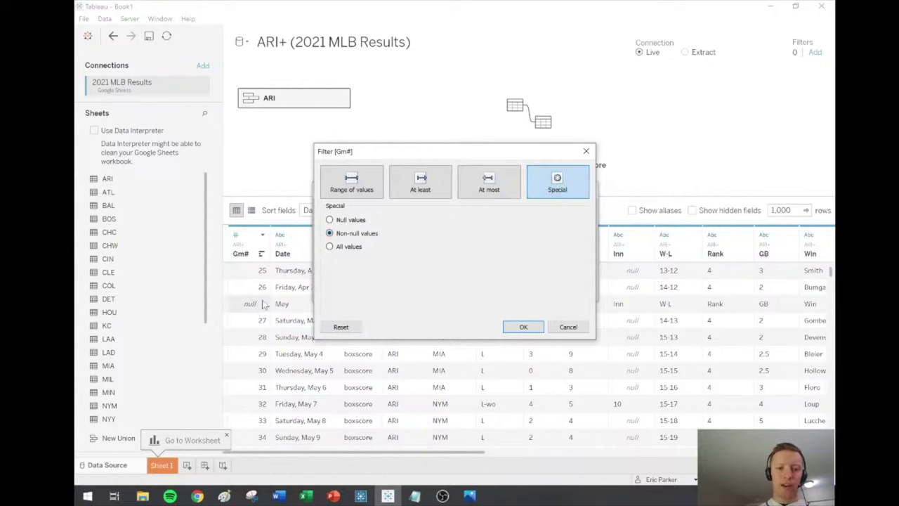
left_click(523, 327)
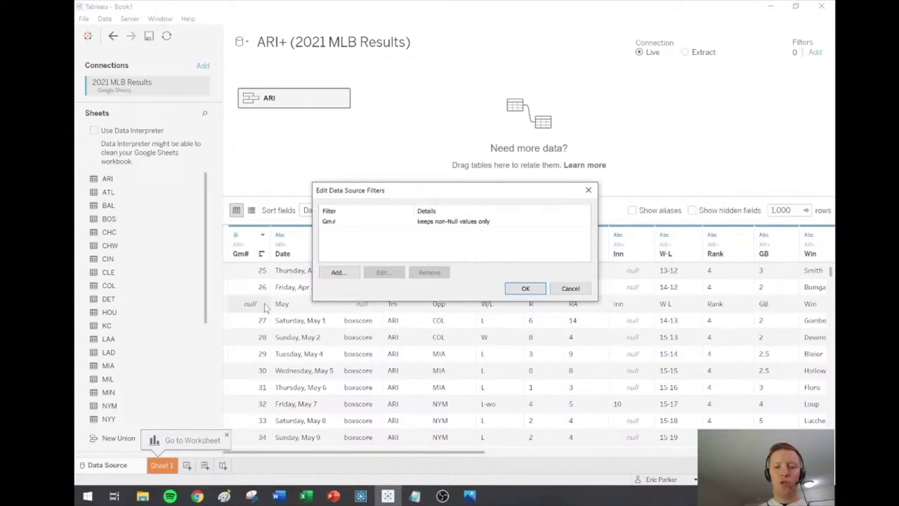
left_click(524, 289)
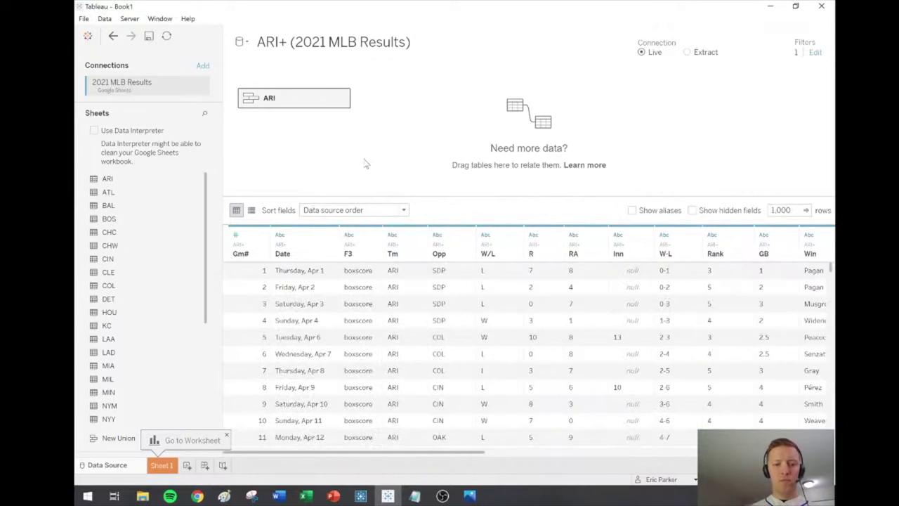
- Examine the Gm# sequence around the start of May and the F3 values for played and upcoming games
scroll(283, 374, "down", 7)
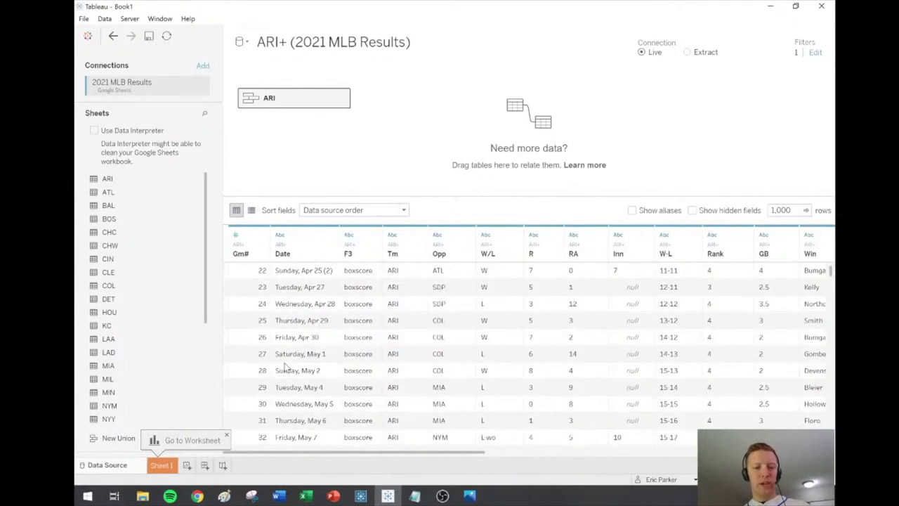
scroll(274, 336, "up", 1)
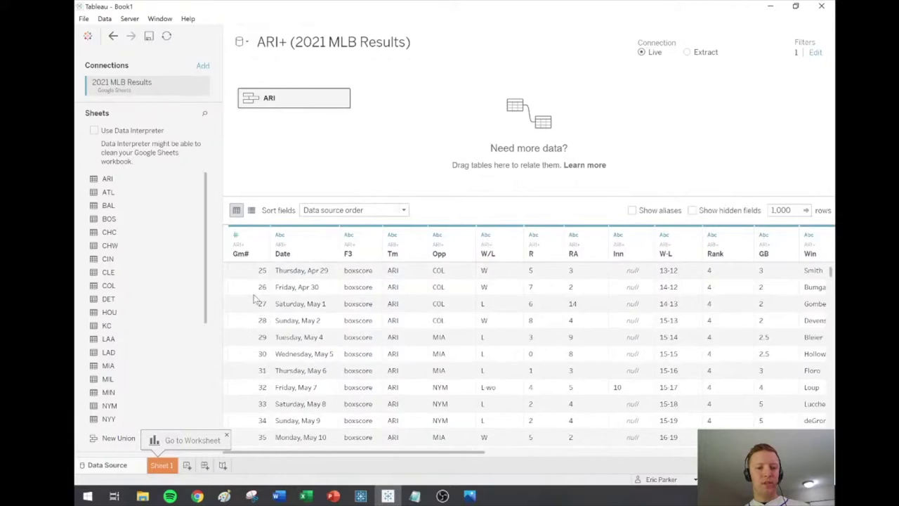
left_click(247, 295)
left_click_drag(247, 295, 243, 413)
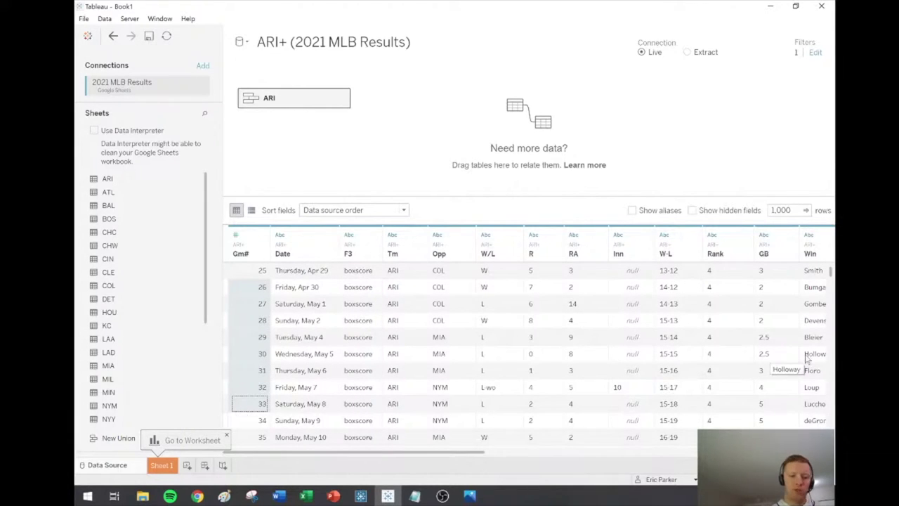
scroll(485, 360, "down", 3)
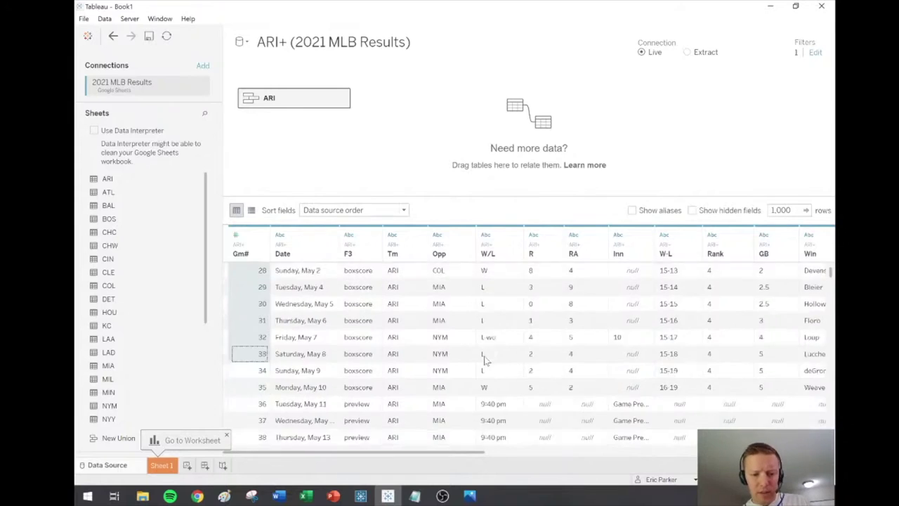
scroll(258, 281, "up", 1)
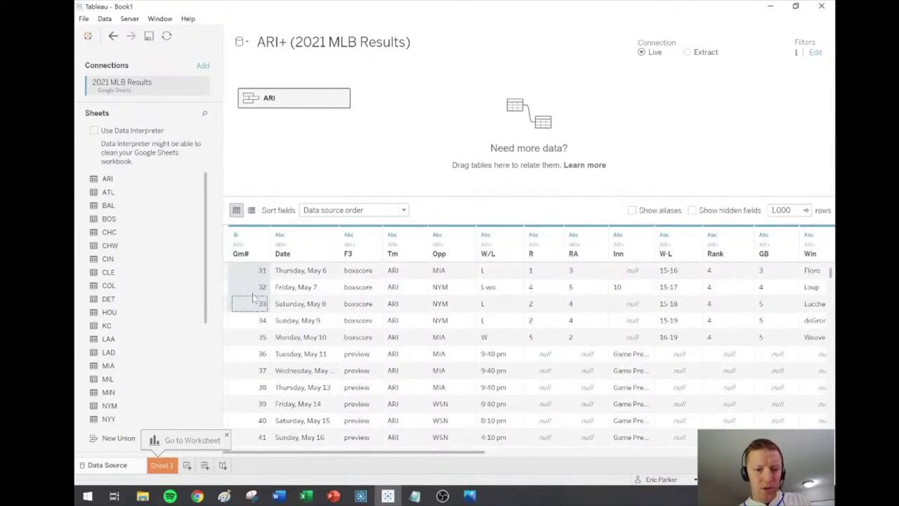
left_click_drag(256, 321, 254, 359)
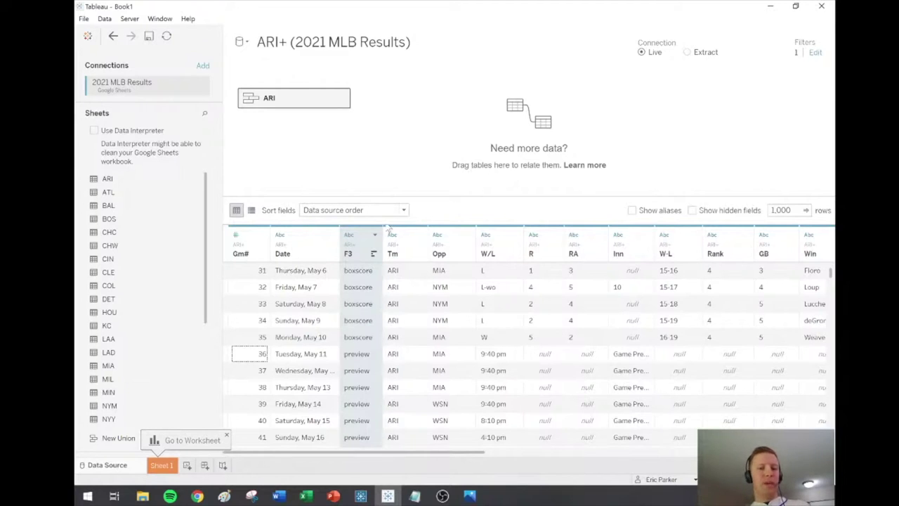
left_click(370, 273)
left_click_drag(371, 273, 361, 404)
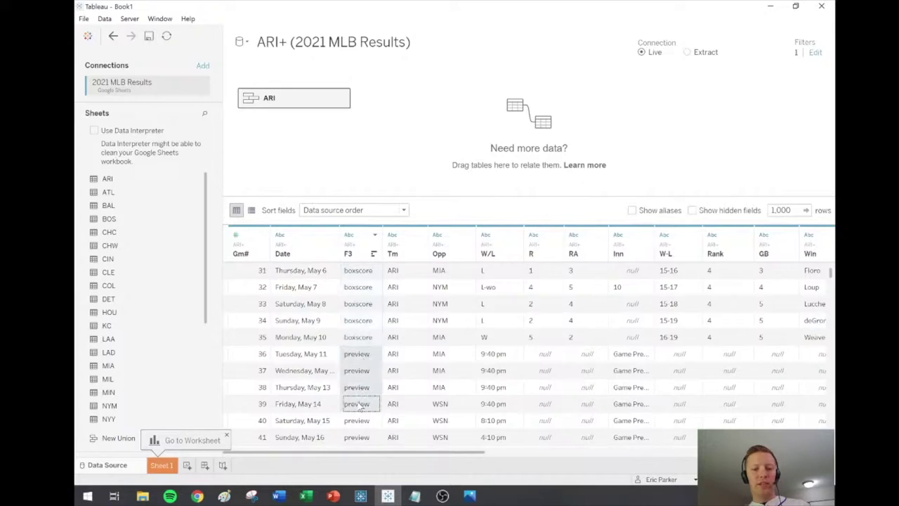
- Add a second data source filter on F3 that excludes the preview value
left_click(815, 52)
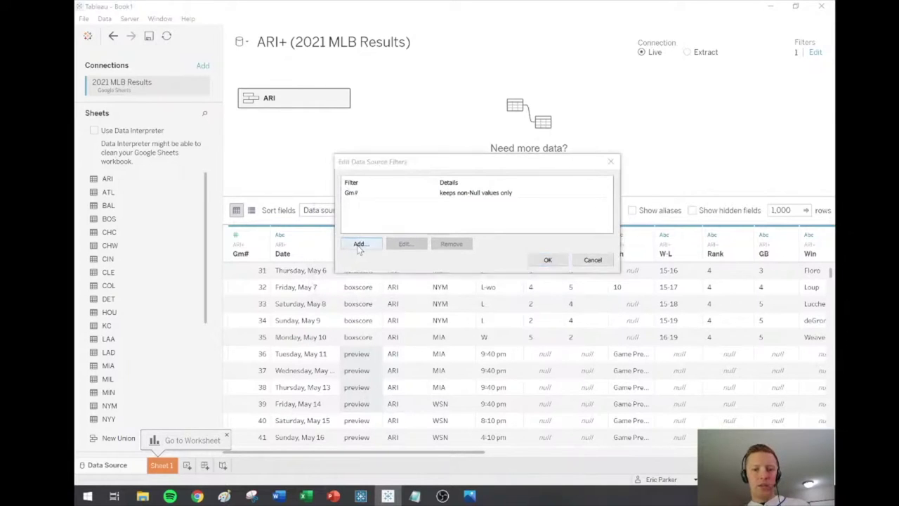
left_click(359, 245)
left_click(394, 178)
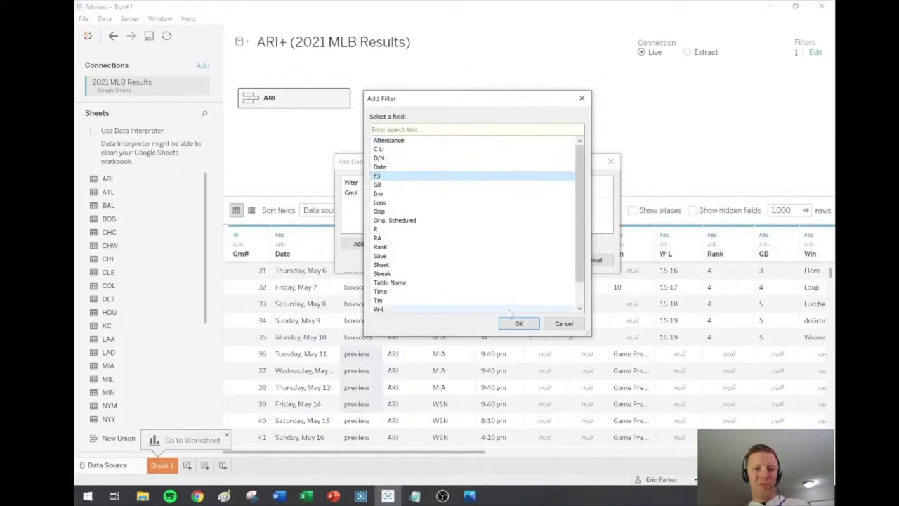
left_click(519, 324)
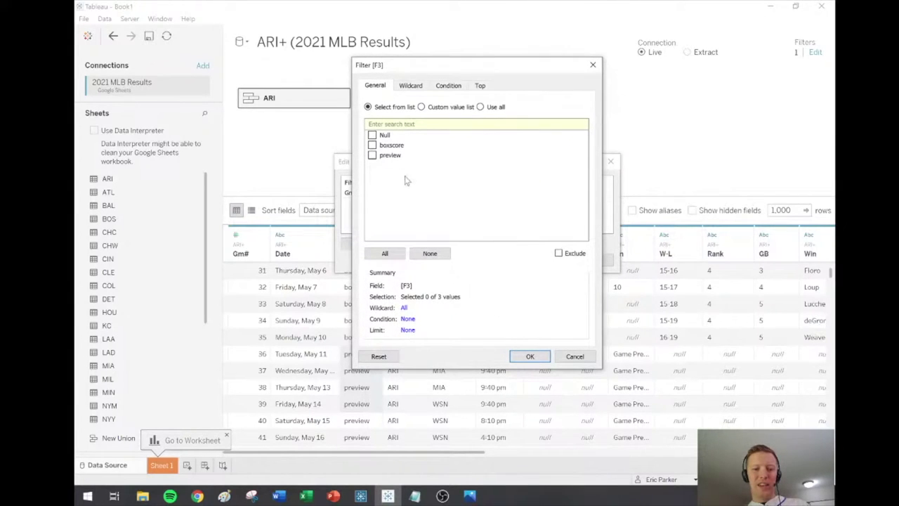
left_click(373, 155)
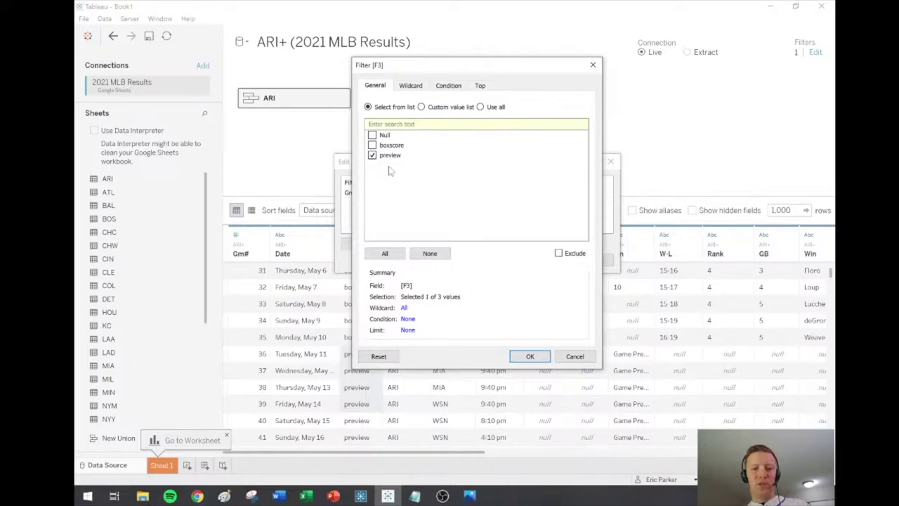
left_click(560, 254)
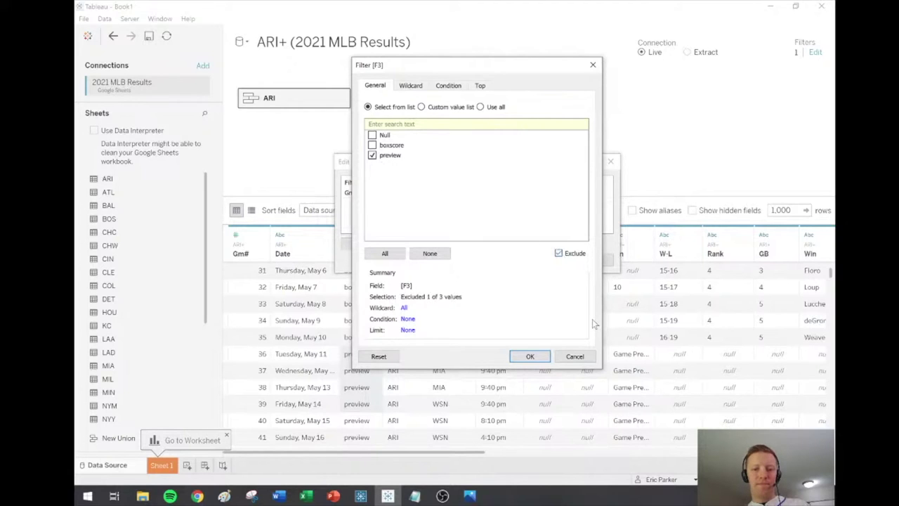
left_click(530, 356)
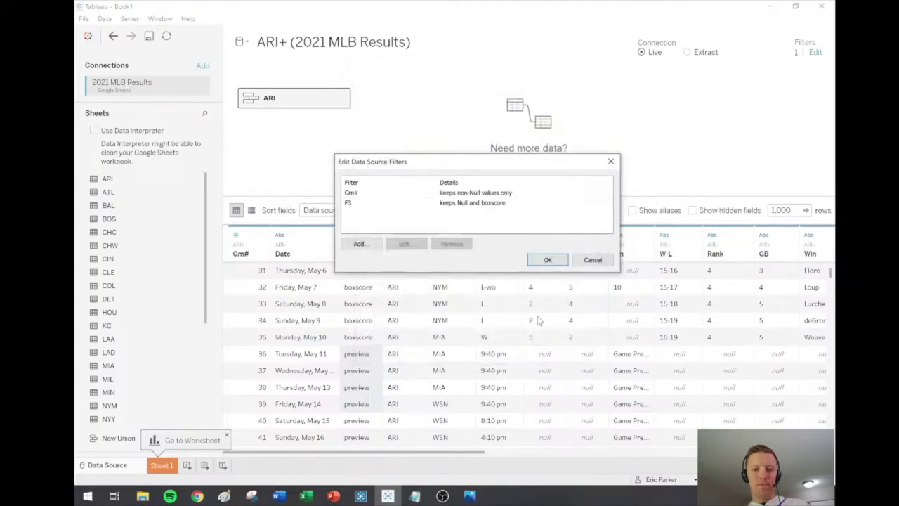
left_click(548, 260)
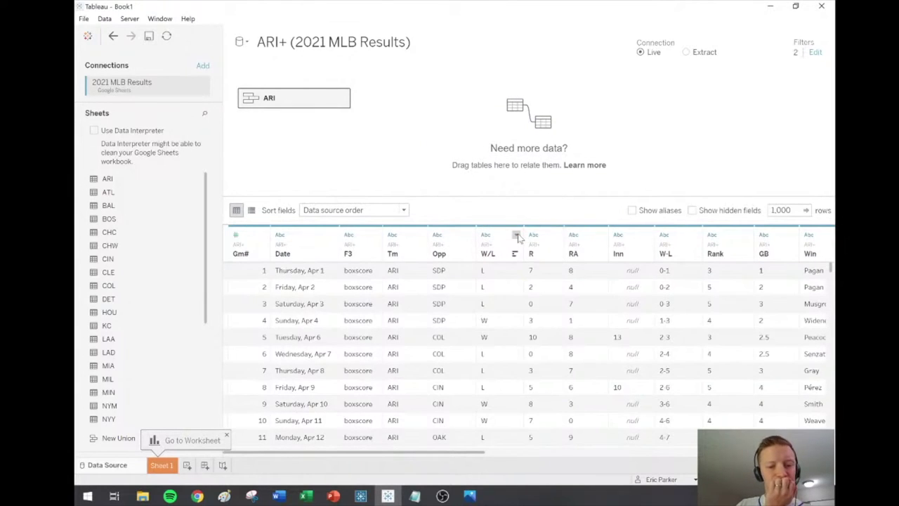
- Examine the filtered rows, checking Gm# and Tm where the ARI games end and the ATL games begin
left_click(265, 273)
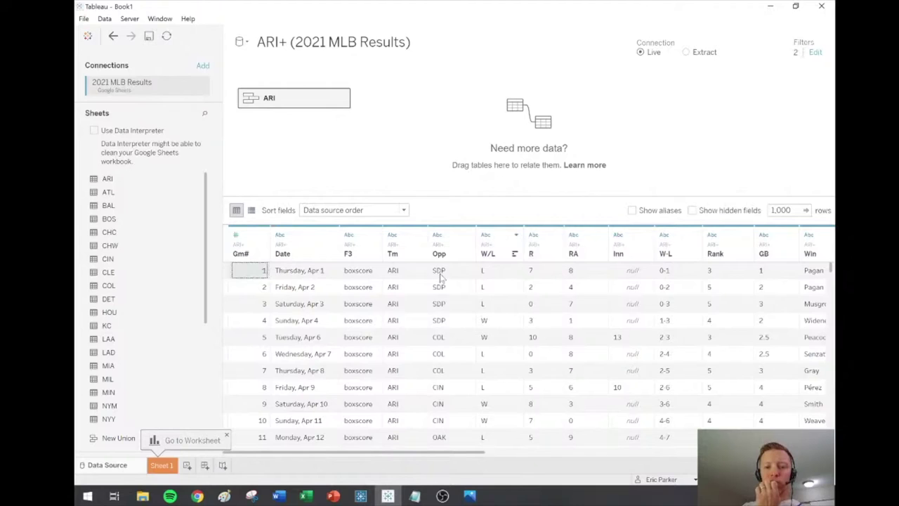
left_click_drag(402, 273, 413, 339)
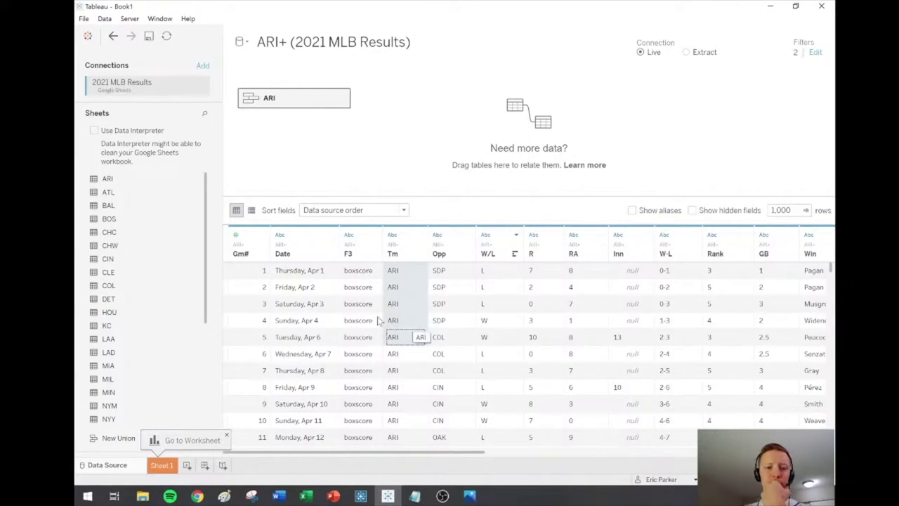
scroll(393, 303, "down", 10)
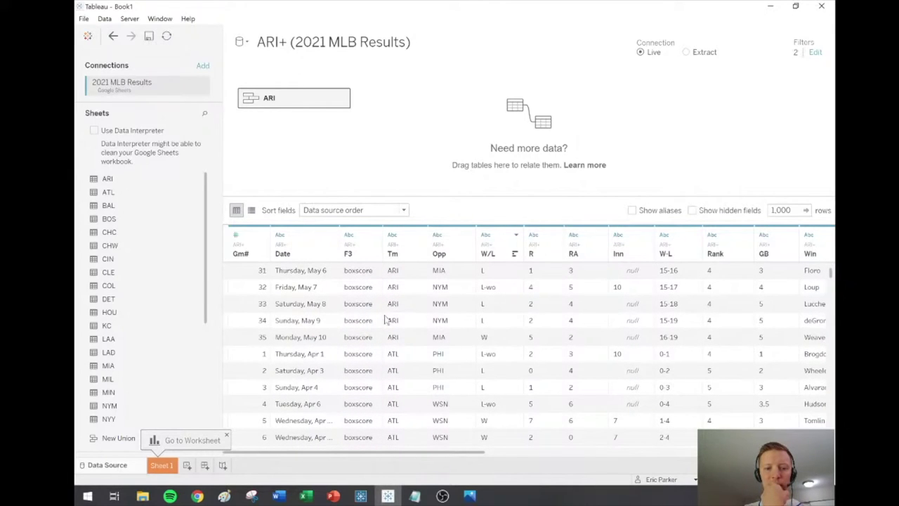
left_click(244, 340)
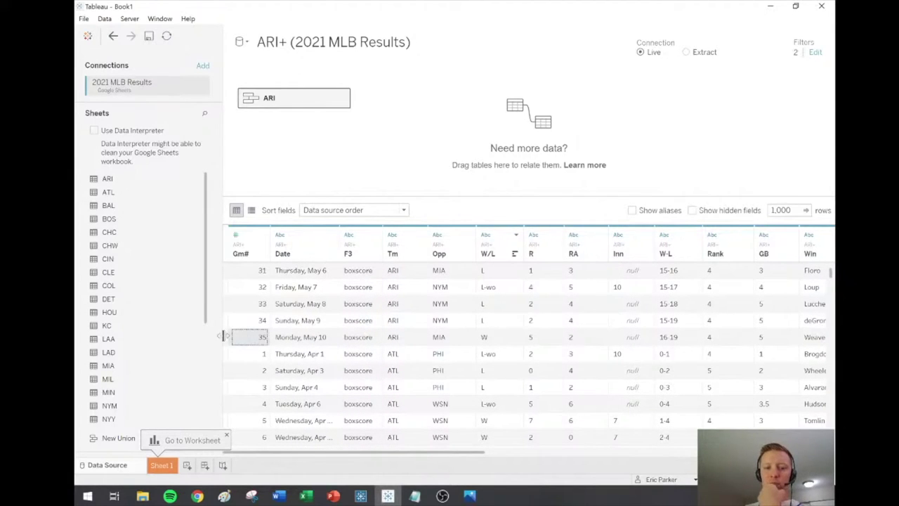
left_click(225, 338)
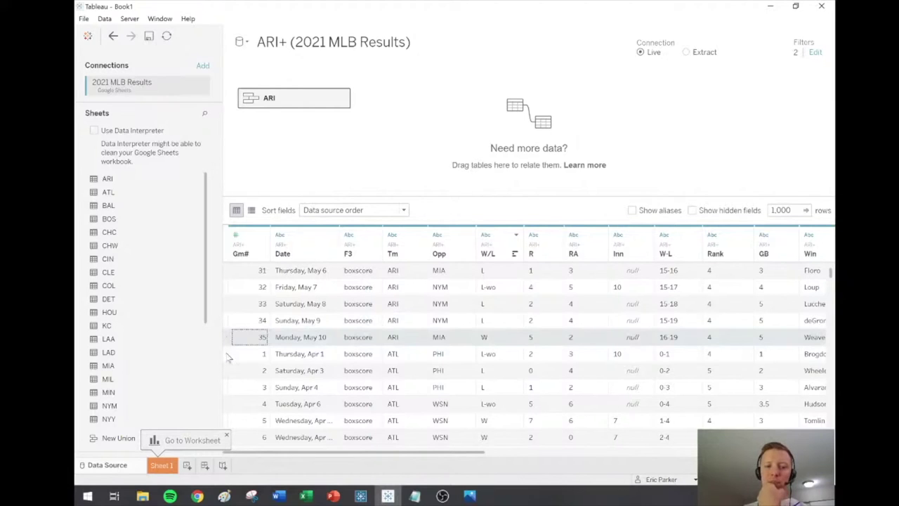
left_click(227, 355)
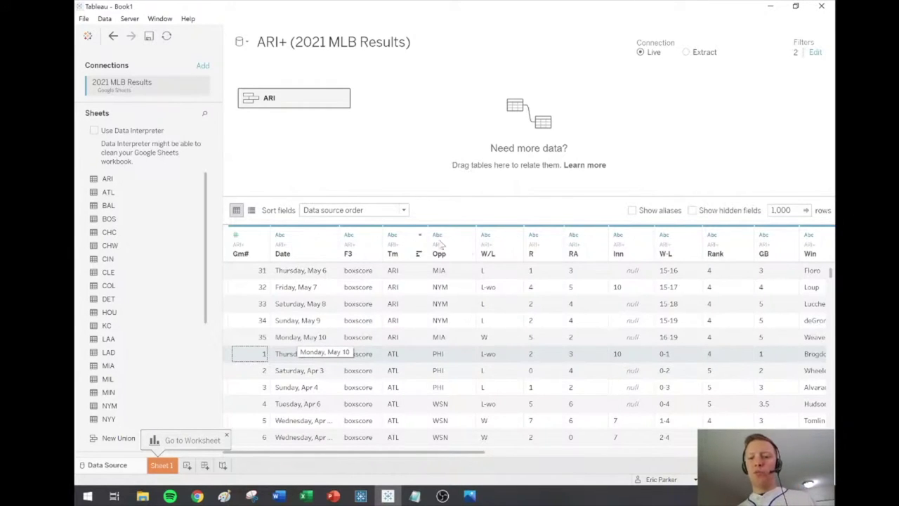
mouse_move(431, 458)
left_mouse_down()
mouse_move(759, 454)
mouse_move(389, 460)
left_mouse_up()
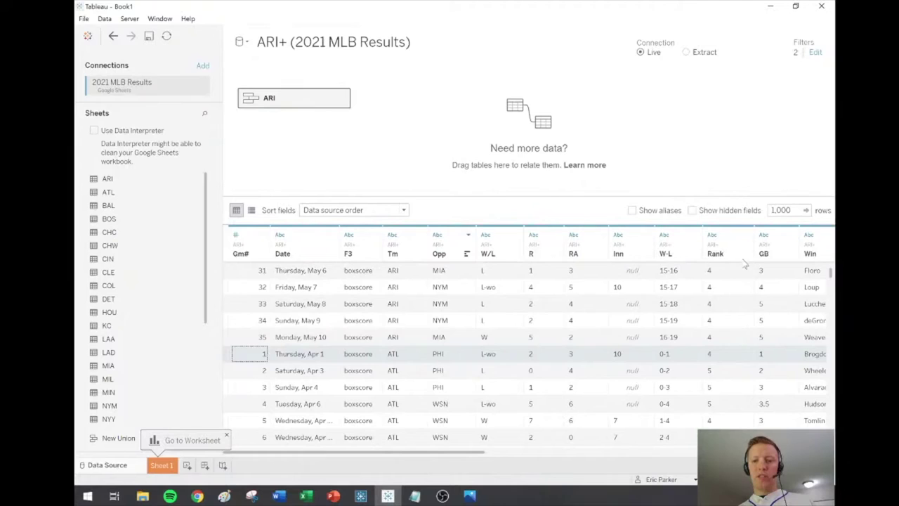
- Apply a custom split to the W-L column, using "-" as the separator and splitting off all columns
left_click(683, 242)
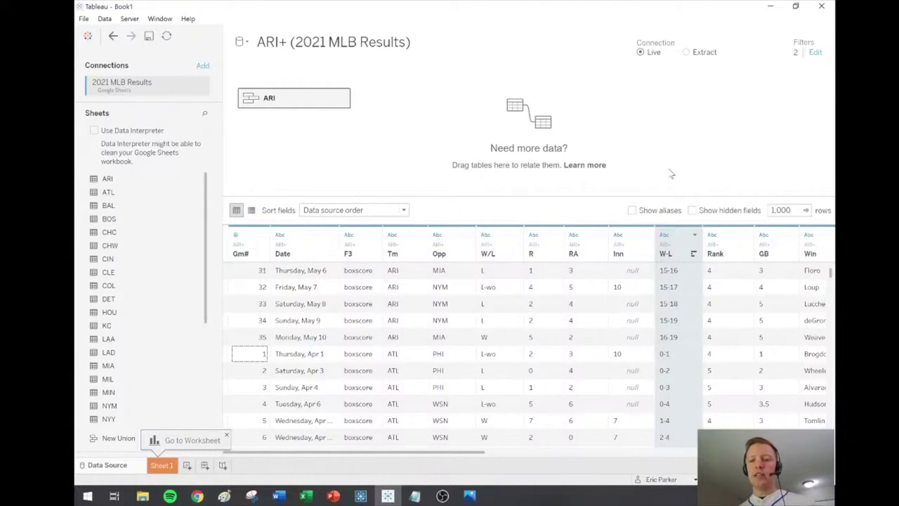
left_click(695, 236)
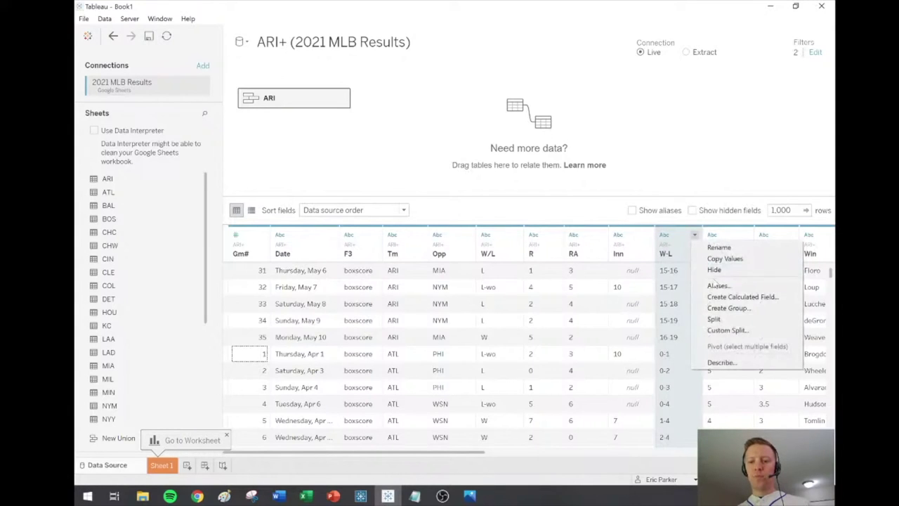
left_click(727, 331)
type("-")
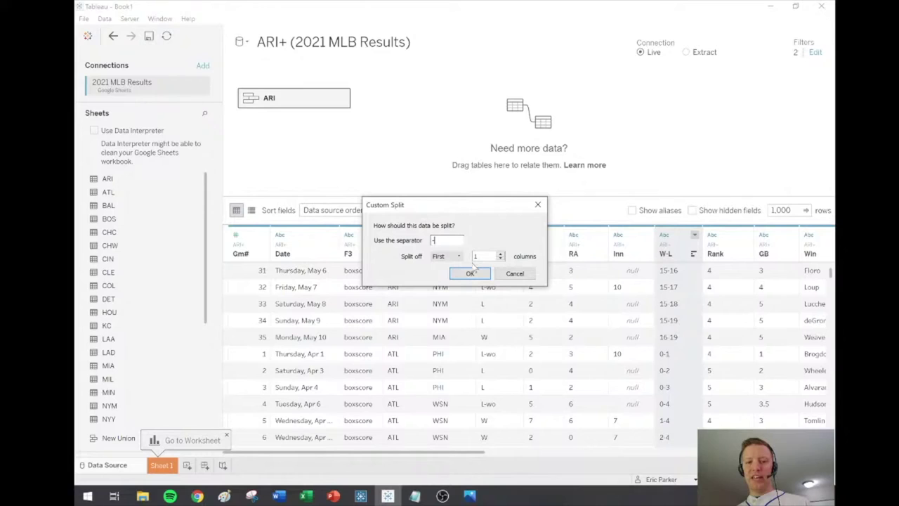
left_click(447, 256)
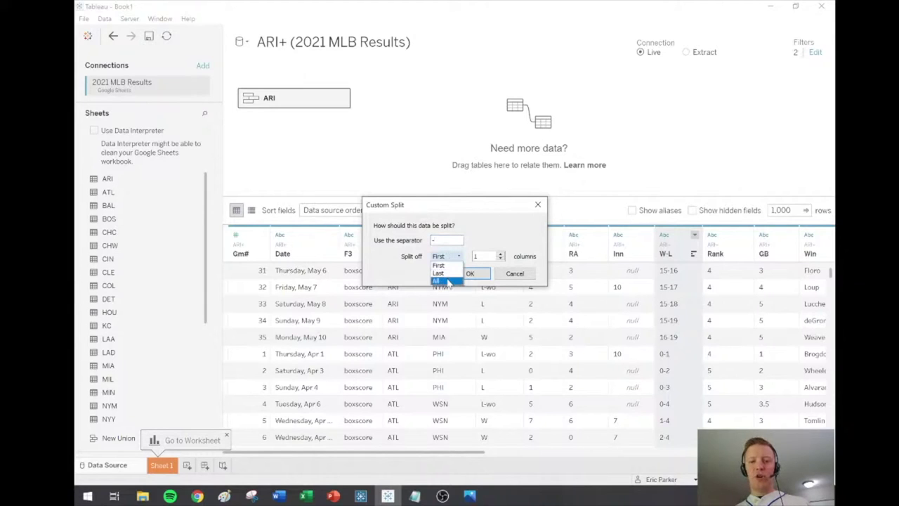
left_click(447, 281)
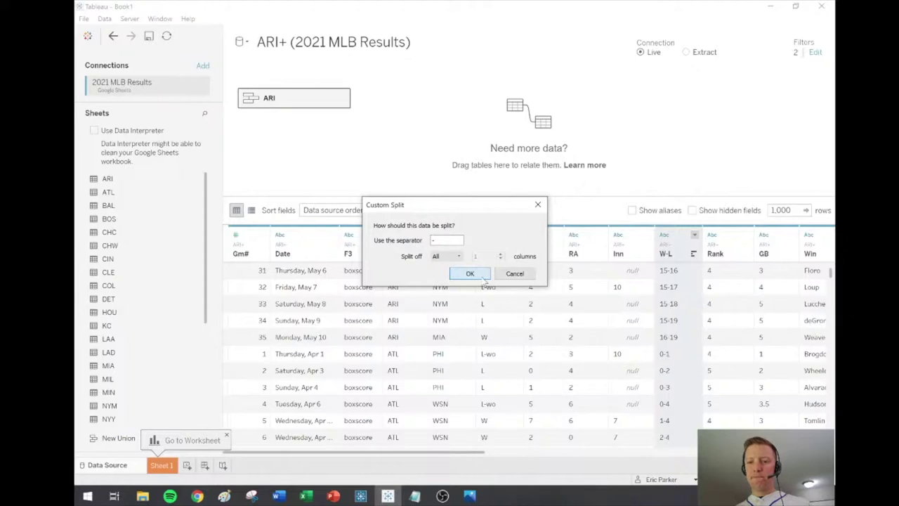
left_click(470, 274)
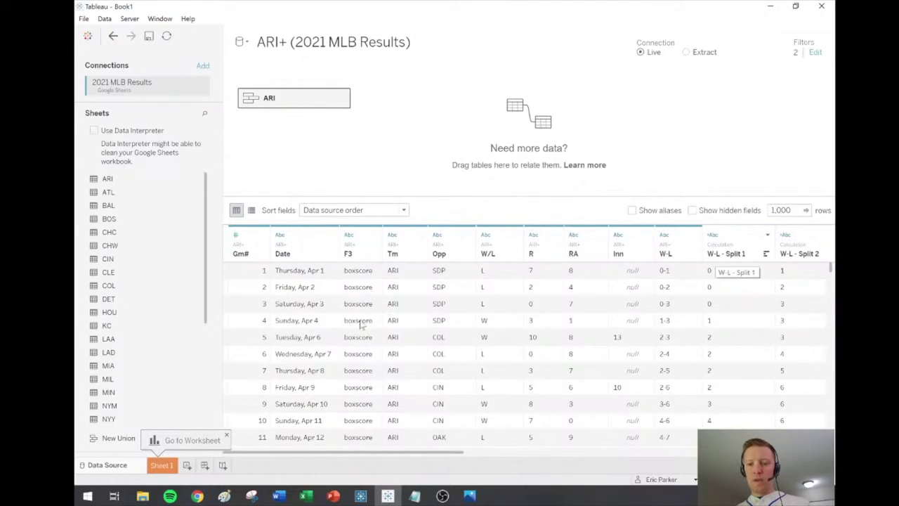
left_click(227, 325)
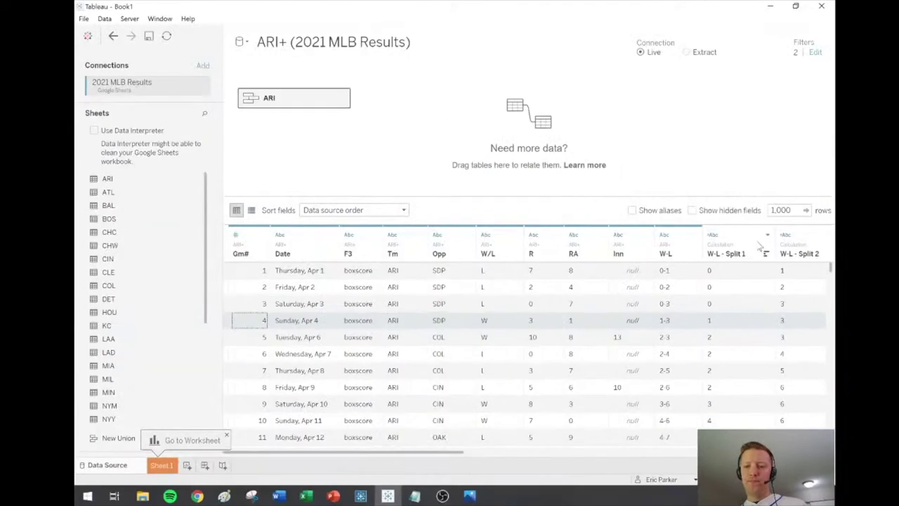
- Rename the first W-L split column as Wins and the second one as Losses
left_click(769, 236)
left_click(754, 266)
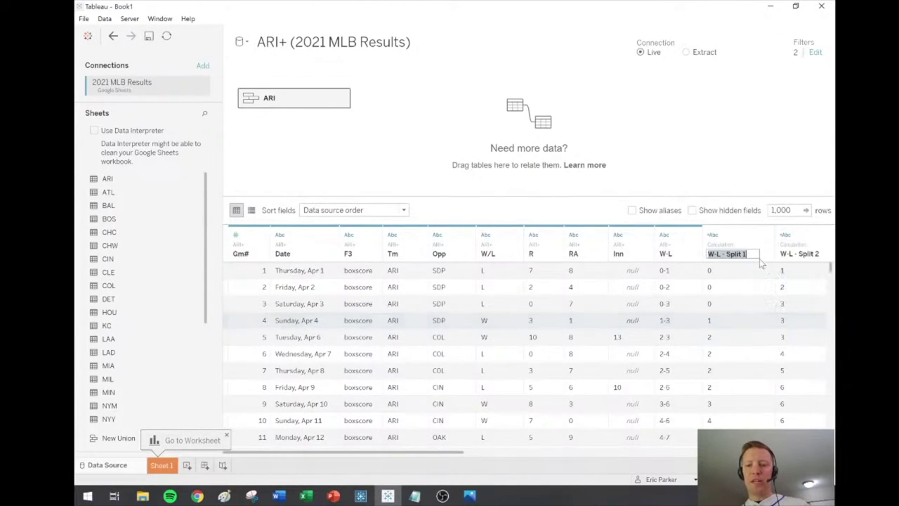
type("Wins")
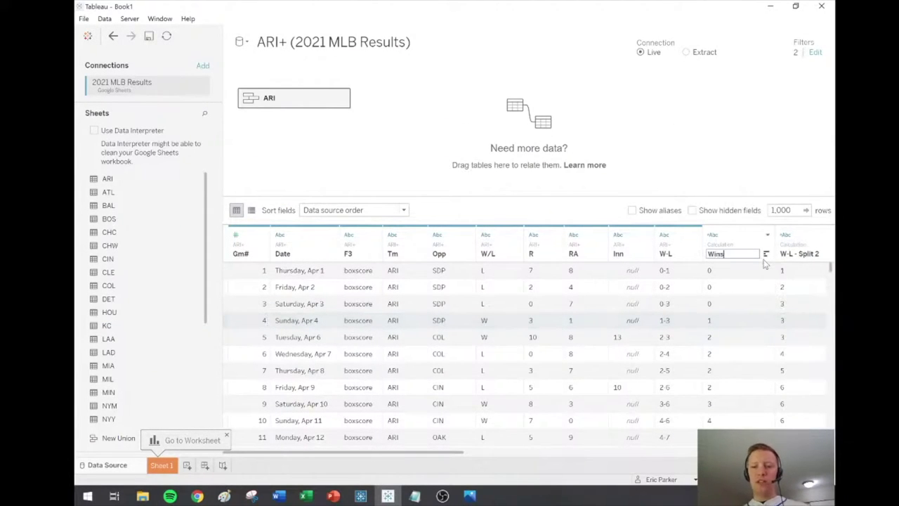
key("Return")
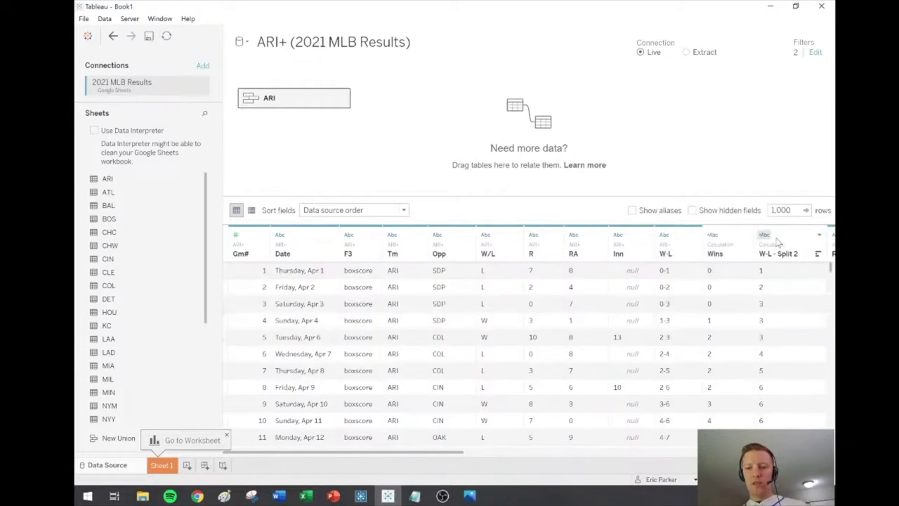
left_click(820, 235)
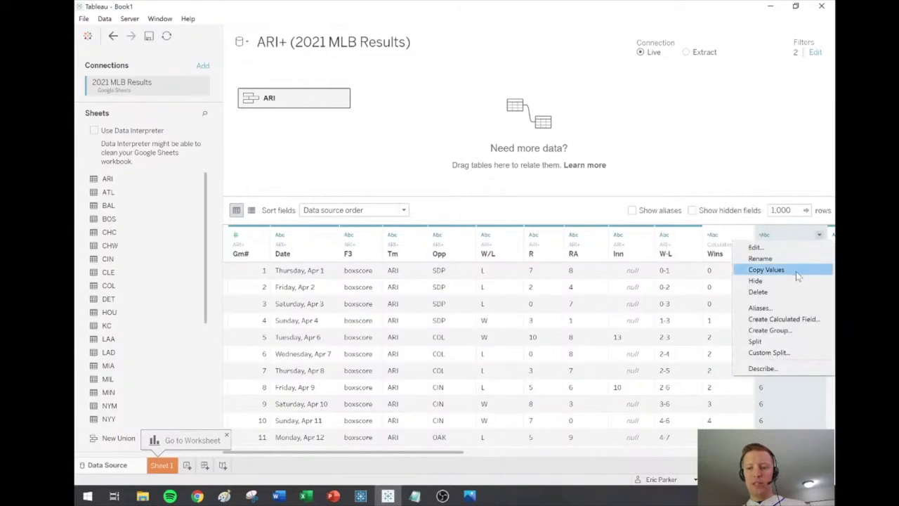
left_click(761, 259)
type("Losses")
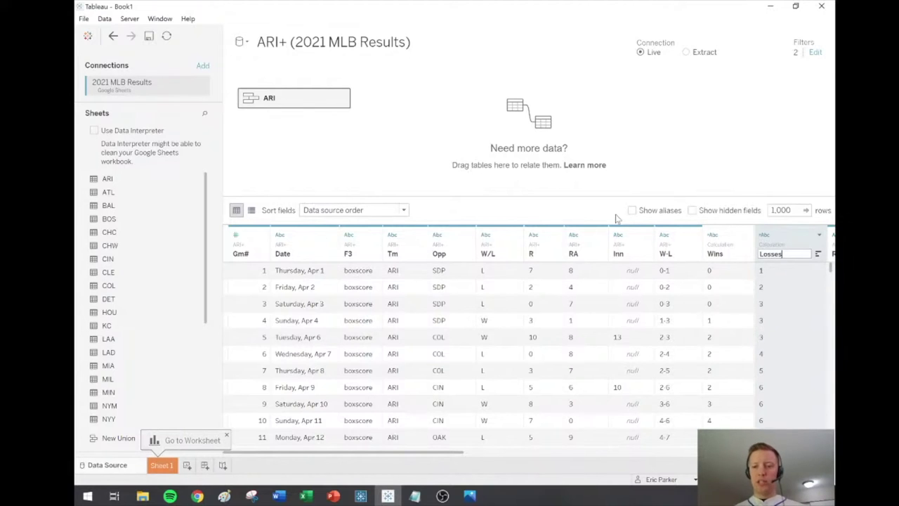
key("Return")
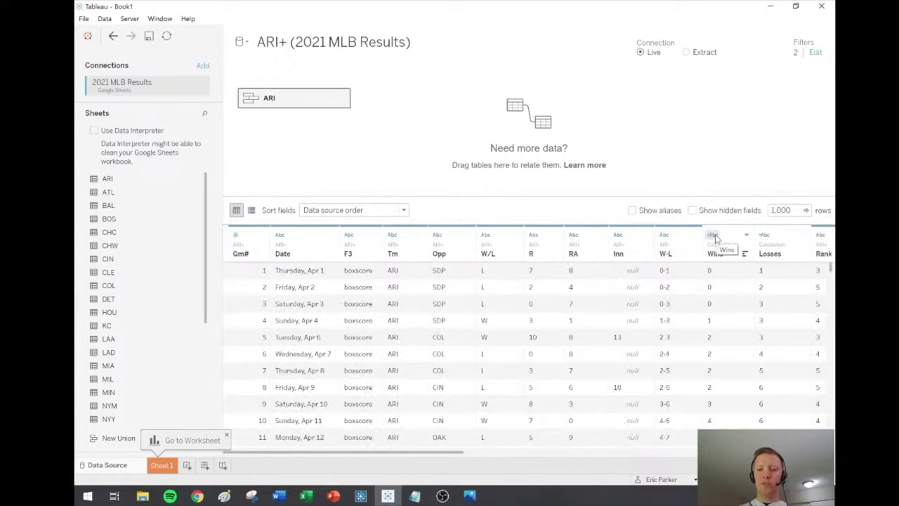
- Change the data type of the Wins and Losses columns to Number (whole)
left_click(714, 237)
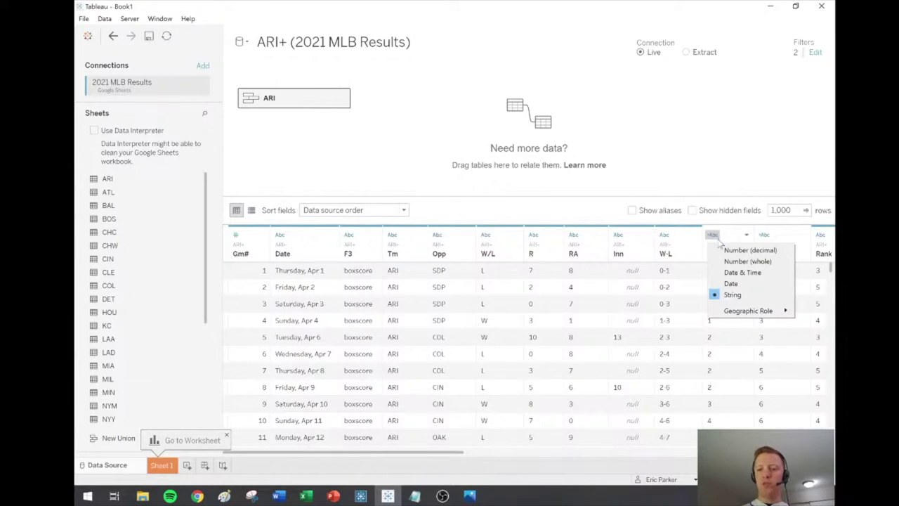
left_click(727, 261)
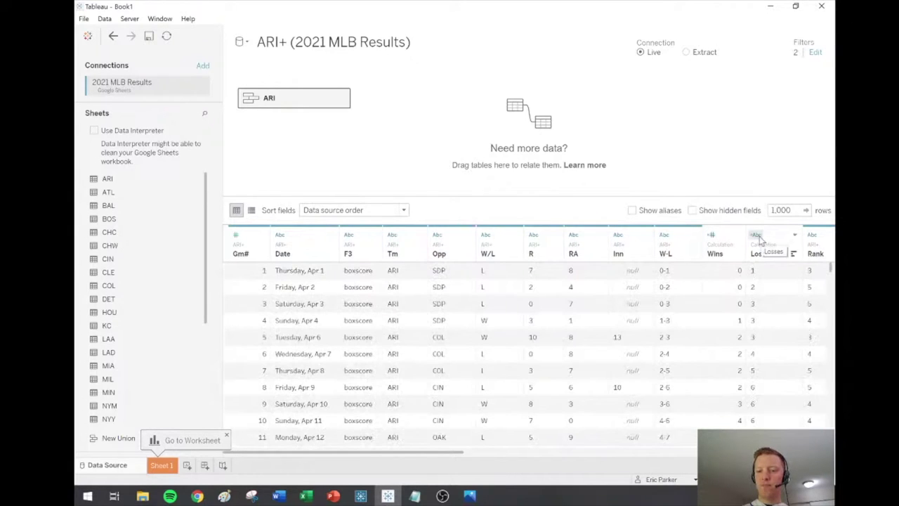
left_click(758, 237)
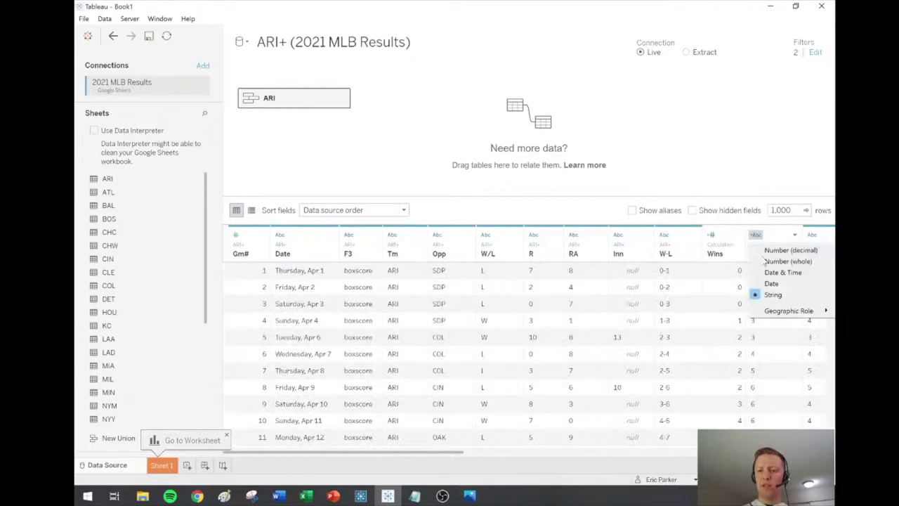
left_click(765, 262)
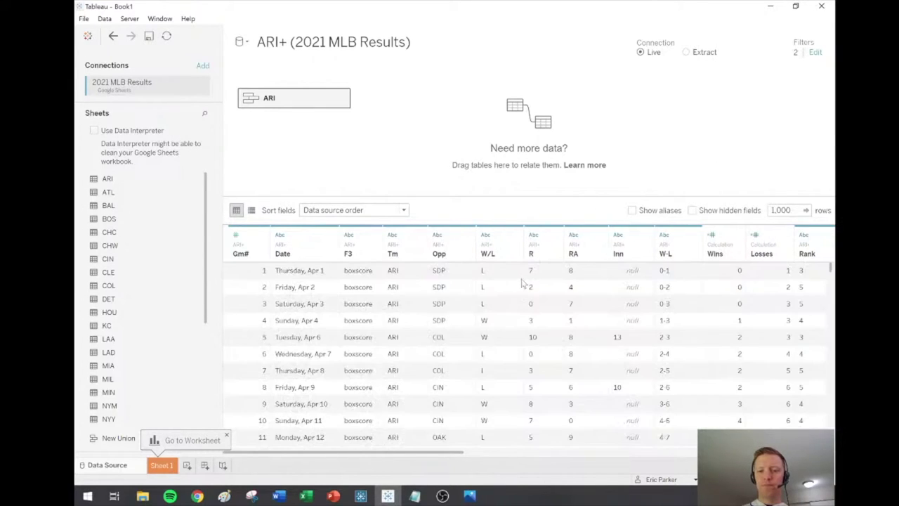
- Examine the remaining columns and the R and RA values in the first ARI game row
left_click_drag(435, 456, 487, 463)
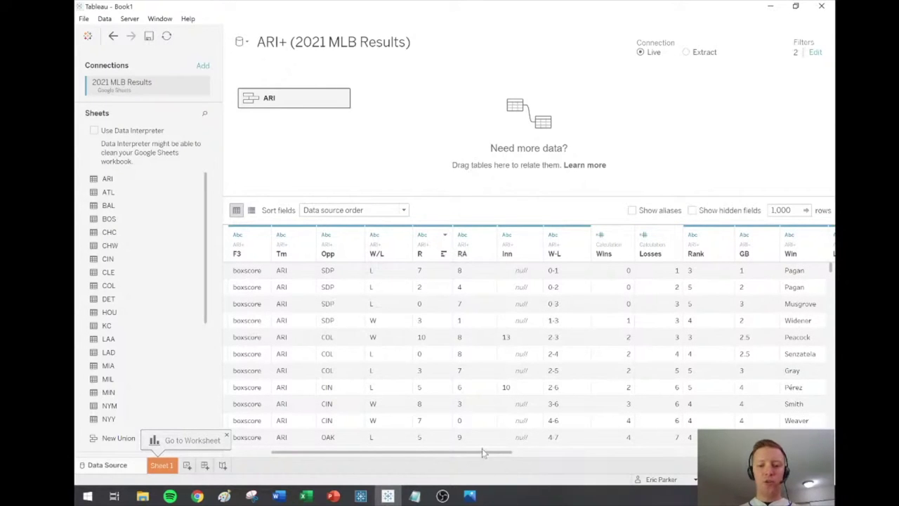
left_click_drag(485, 454, 425, 455)
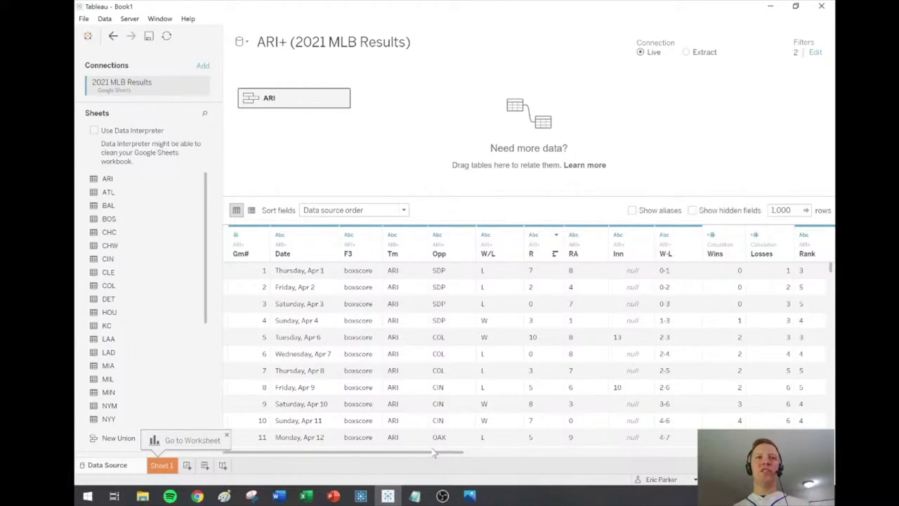
left_click(227, 274)
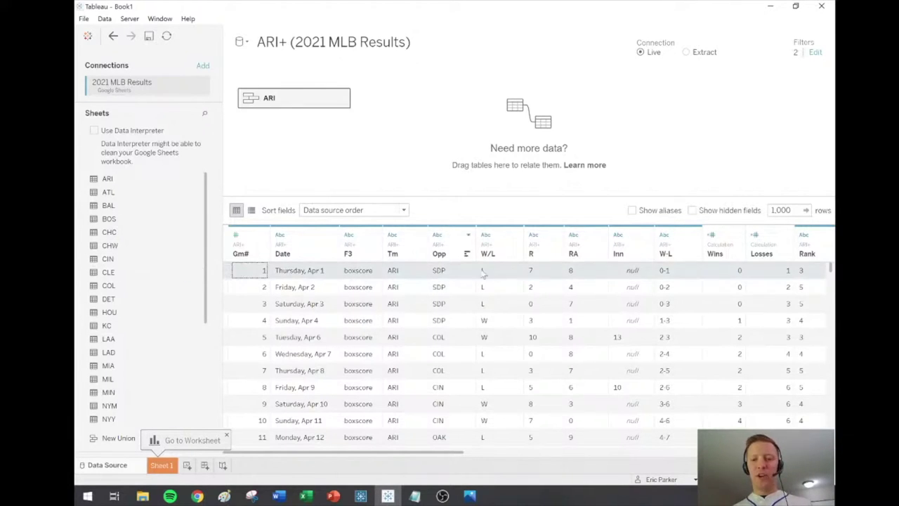
left_click(547, 273)
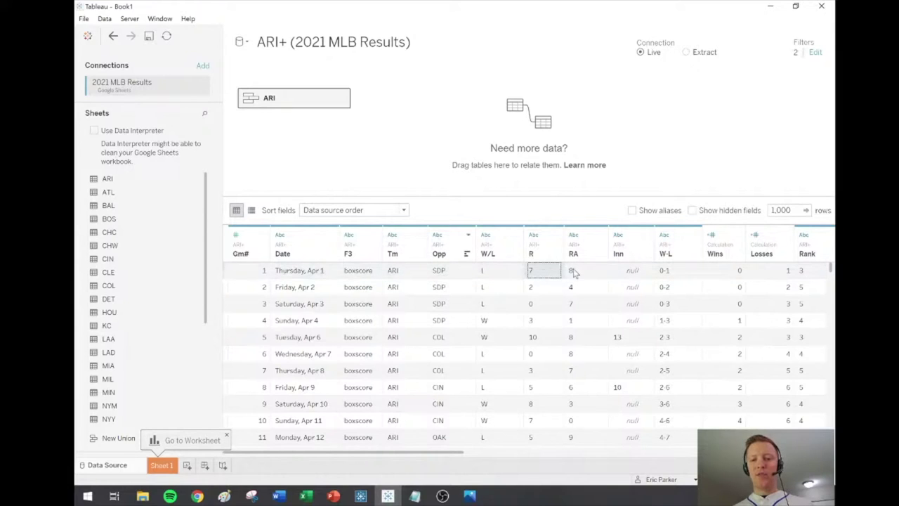
- Create a calculated field from the RA column named "Run Differential" with the formula [R] - [RA]
left_click(573, 273)
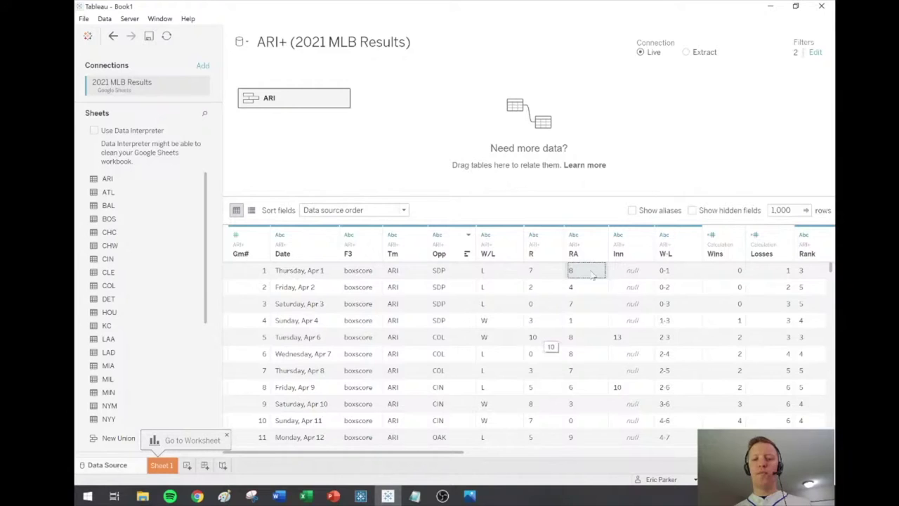
left_click(601, 236)
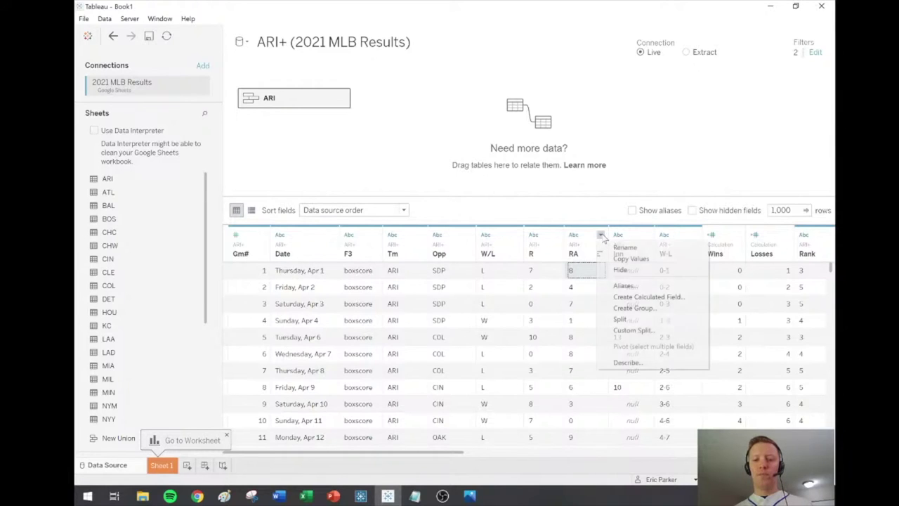
left_click(638, 296)
type("Run Differential")
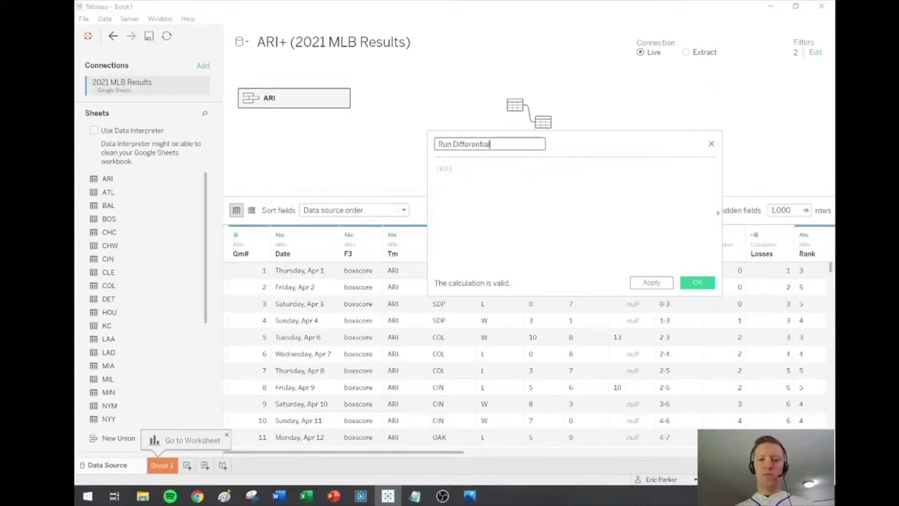
left_click_drag(598, 143, 607, 82)
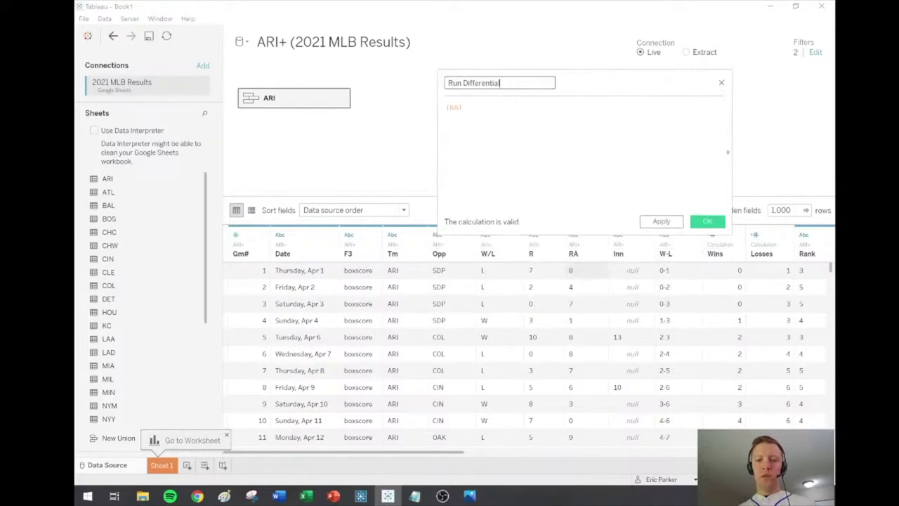
left_click(448, 112)
type("[R] - [RA")
scroll(485, 111, "up", 3)
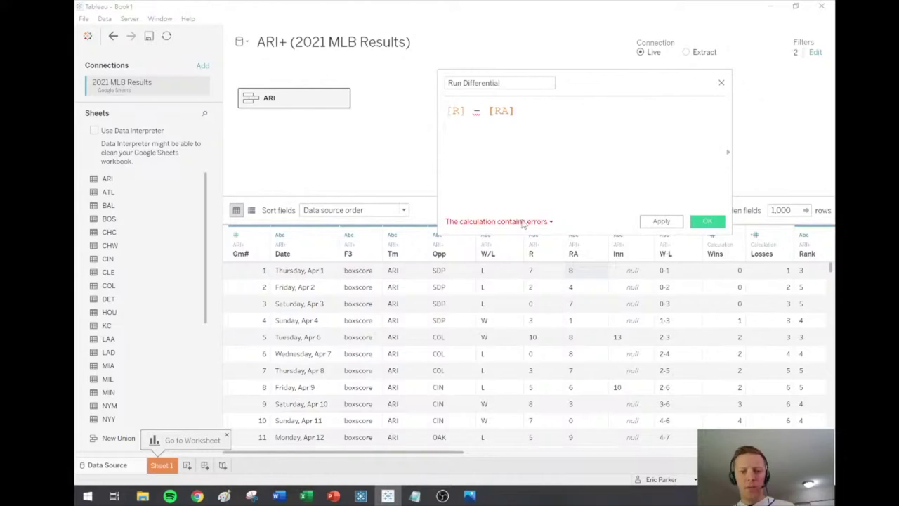
- Wrap the [R] term of the Run Differential formula in INT()
left_click_drag(570, 41, 569, 53)
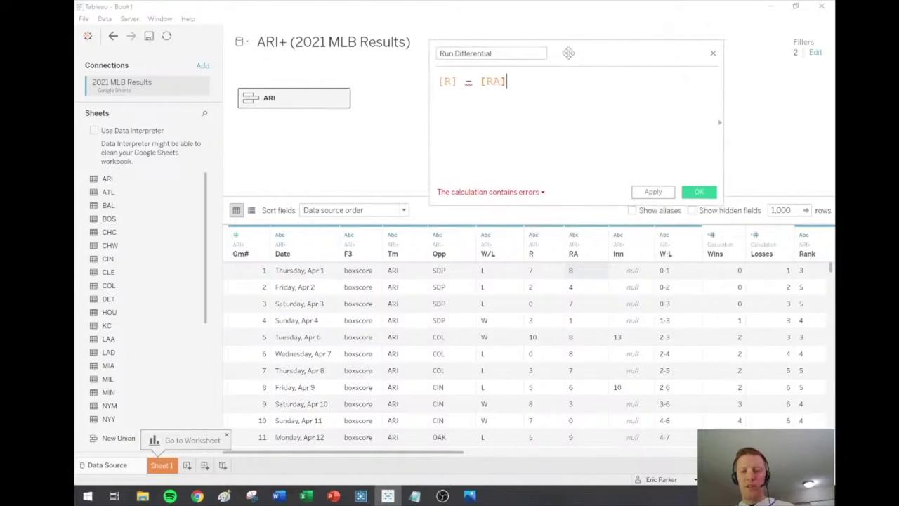
key("Home")
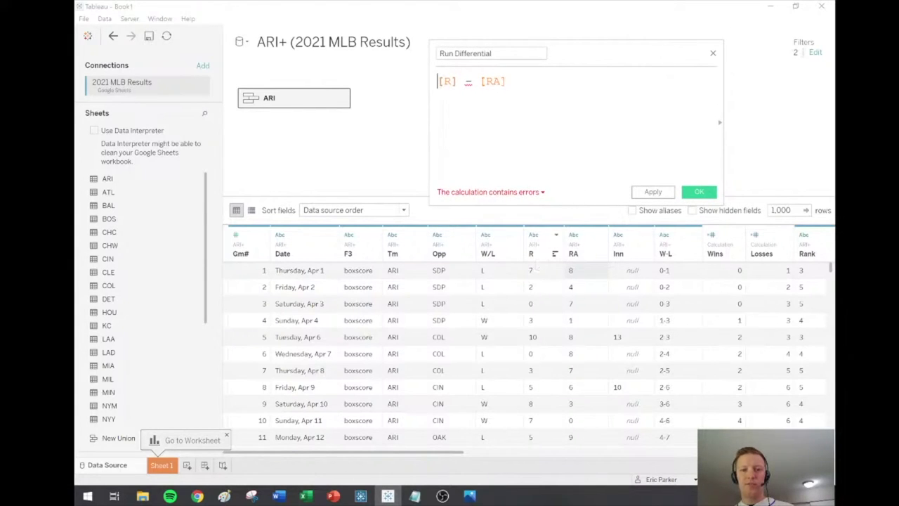
type("INT(")
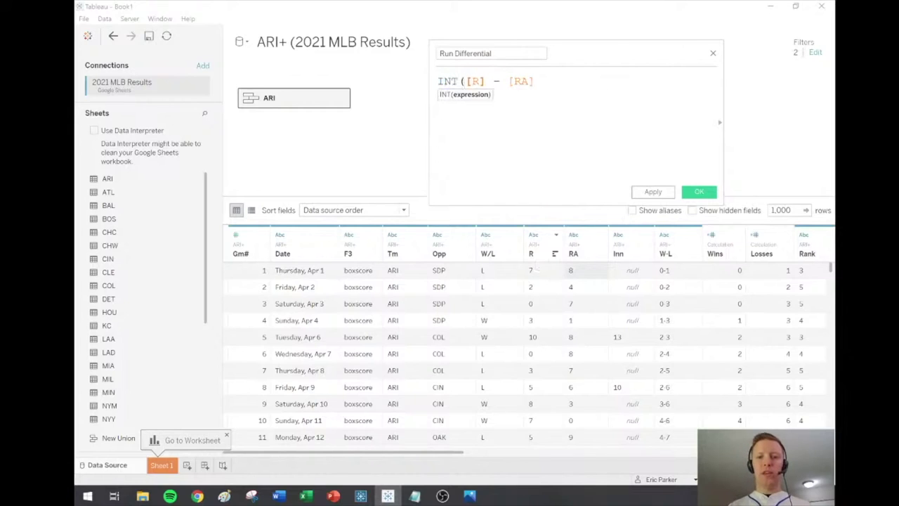
key("Right")
key("Right")
key("Right")
type(")")
key("Right")
key("Right")
key("Right")
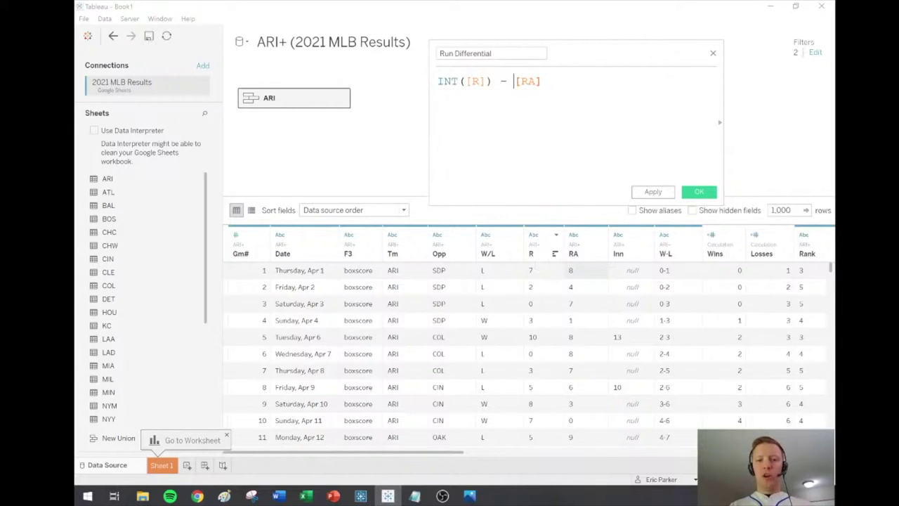
- Wrap the [RA] term in INT() as well, making the formula INT([R]) - INT([RA]), and save the calculation
type("INT(")
key("Right")
key("Right")
key("Right")
key("Right")
type(")")
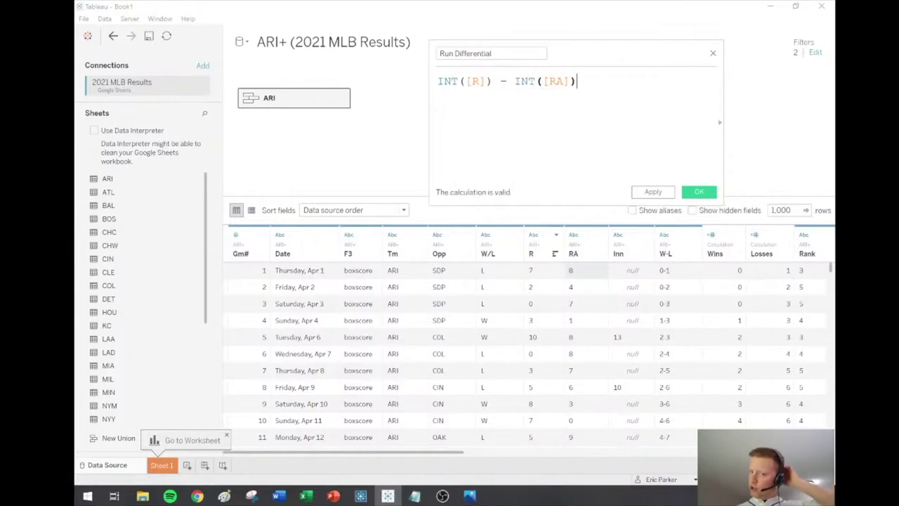
left_click(704, 193)
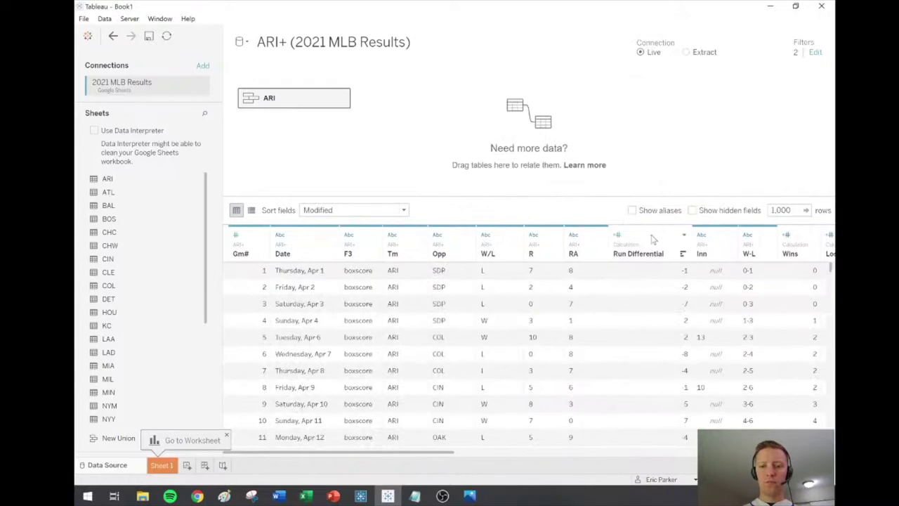
- Check the Run Differential column against the first two ARI game rows and open the Sheet 1 worksheet
left_click(655, 234)
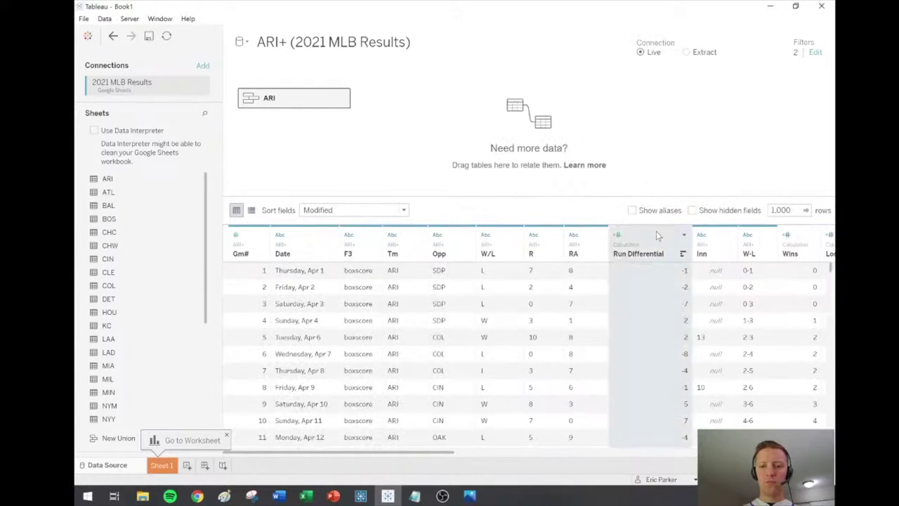
left_click(233, 272)
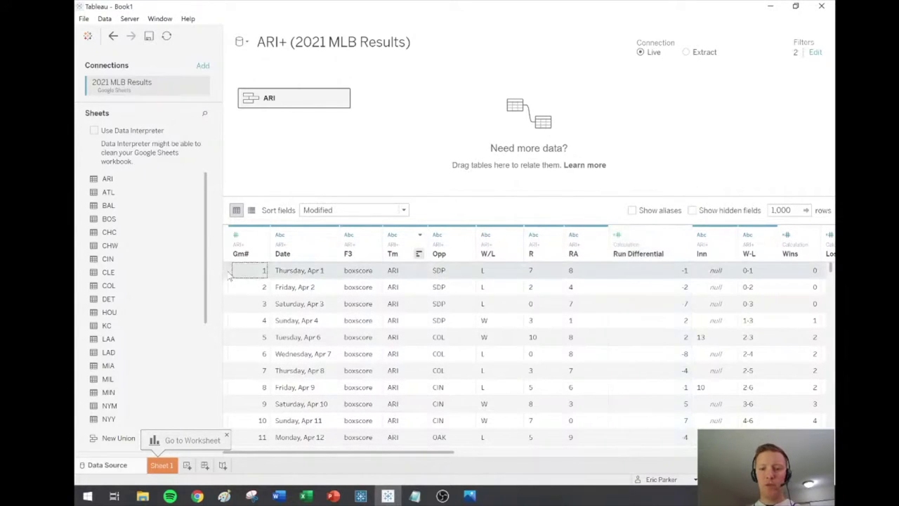
left_click(685, 271)
left_click(678, 296)
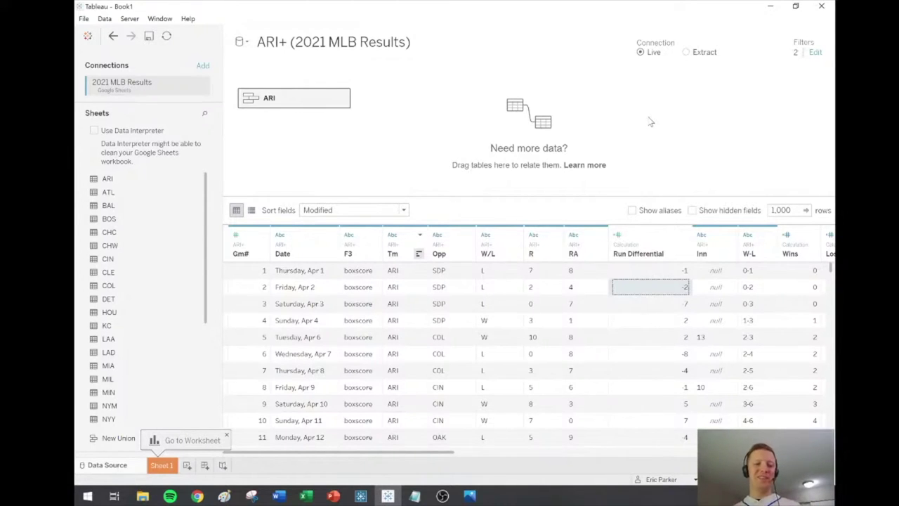
left_click(162, 467)
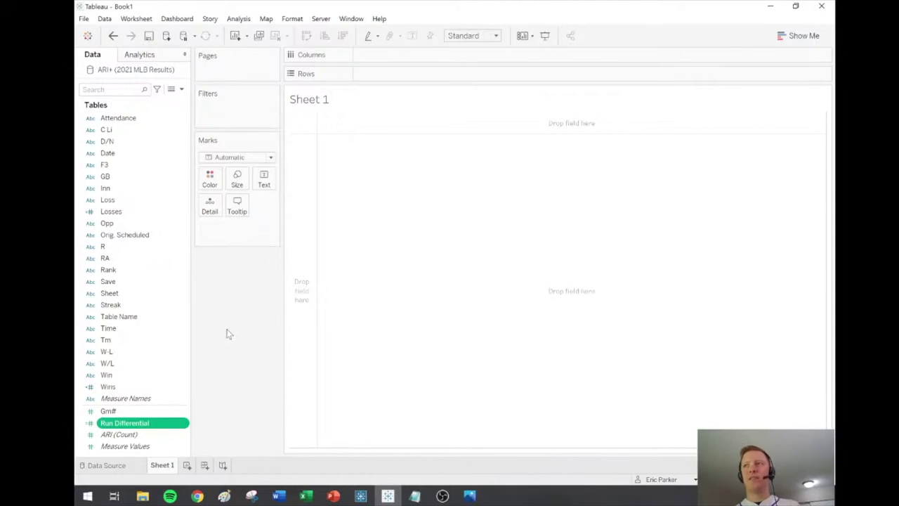
- Switch to Chrome and view the Run Differential vs. Winning % scatter plot in the Tableau Public Seattle Mariners tracker
left_click(197, 496)
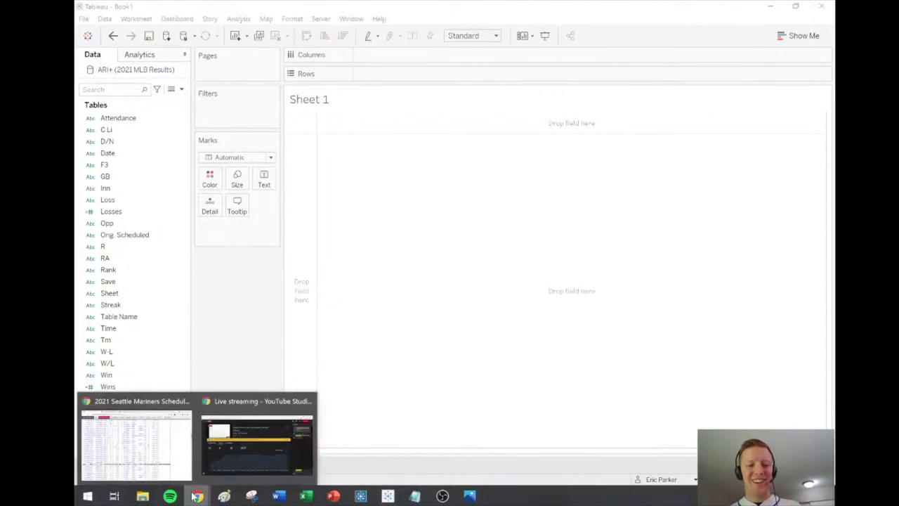
left_click(137, 444)
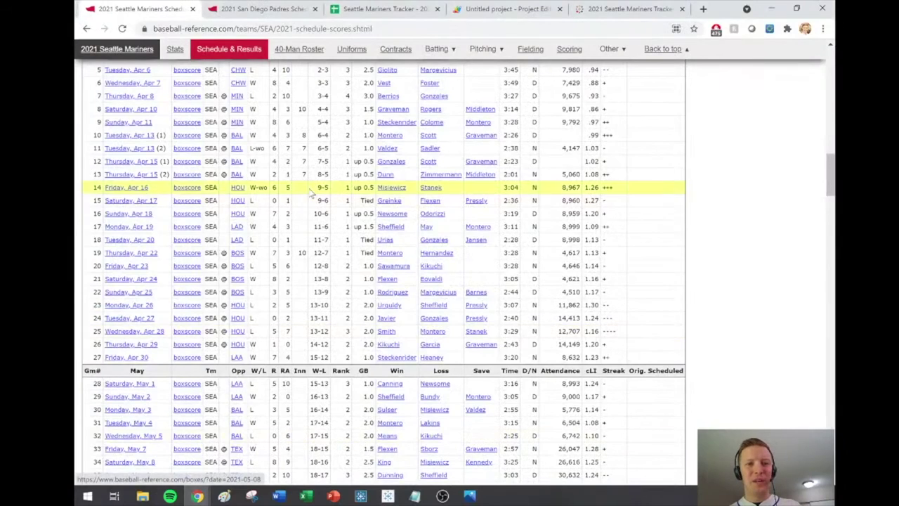
left_click(603, 9)
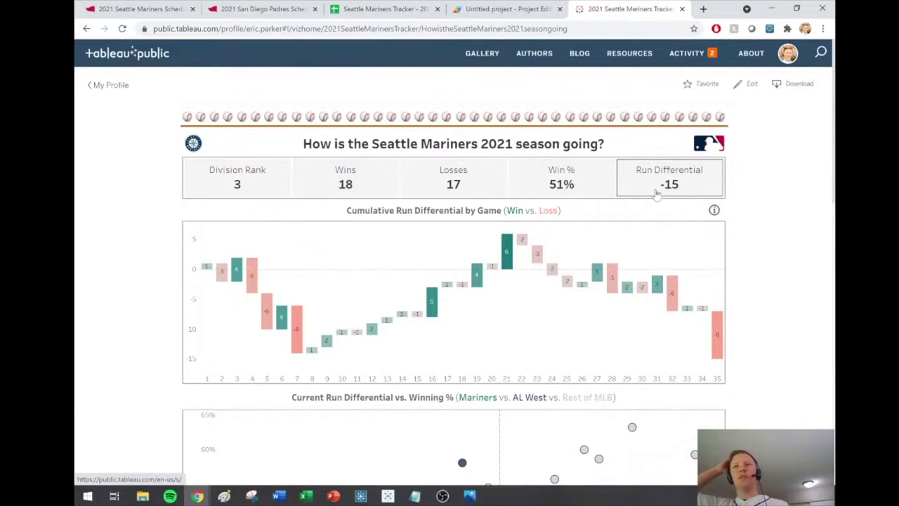
scroll(793, 189, "down", 1)
scroll(779, 208, "down", 5)
scroll(787, 221, "up", 1)
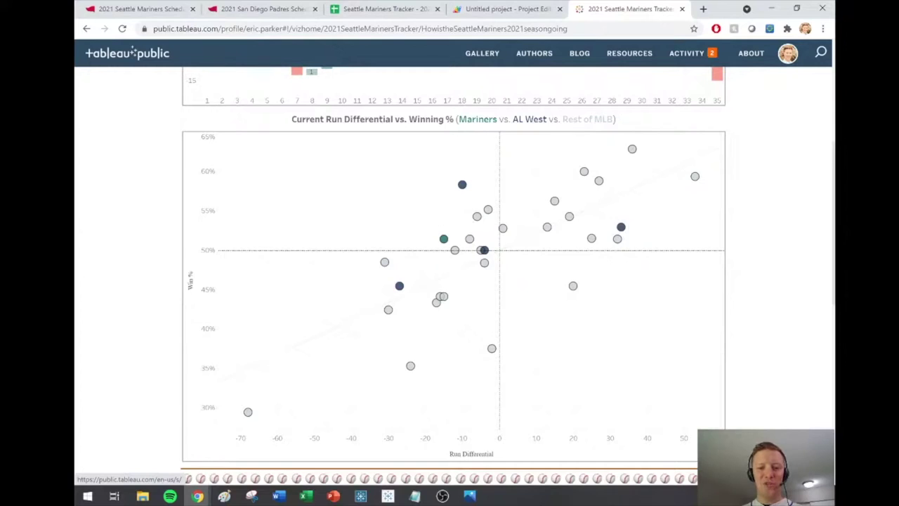
- Examine how the Mariners, AL West and outlying team marks sit relative to the scatter plot's trend line, using temporary on-screen annotations
mouse_move(444, 222)
left_mouse_down()
mouse_move(436, 253)
mouse_move(450, 260)
mouse_move(459, 227)
mouse_move(422, 234)
mouse_move(430, 252)
mouse_move(464, 222)
left_mouse_up()
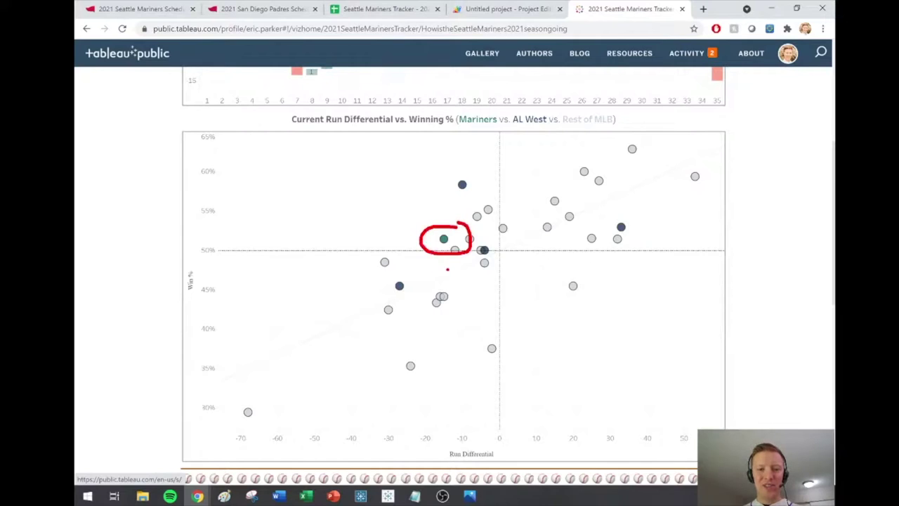
mouse_move(221, 380)
left_mouse_down()
mouse_move(289, 362)
mouse_move(735, 145)
left_mouse_up()
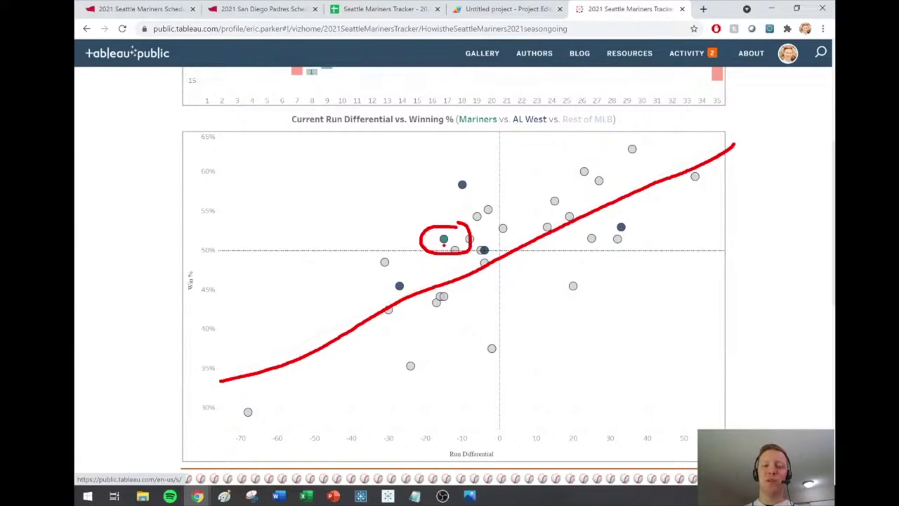
mouse_move(444, 245)
left_mouse_down()
mouse_move(444, 278)
mouse_move(441, 272)
mouse_move(453, 270)
left_mouse_up()
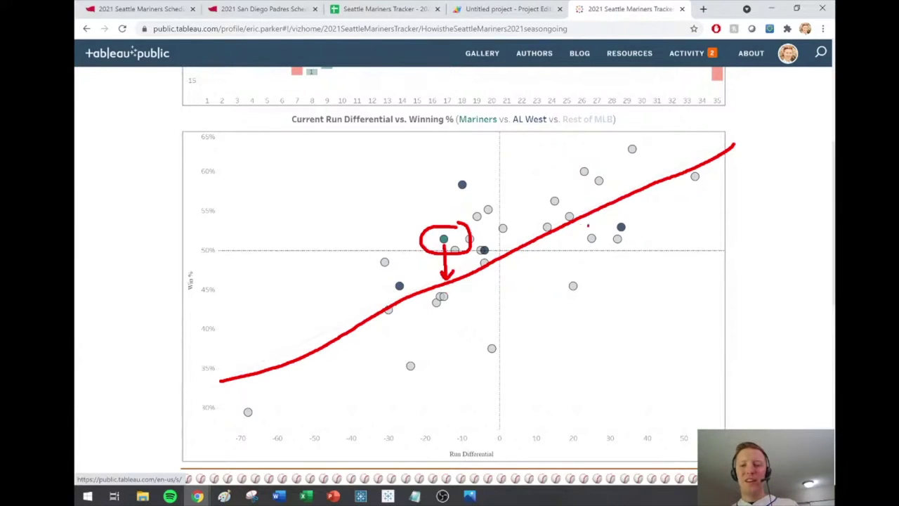
mouse_move(624, 215)
left_mouse_down()
mouse_move(610, 239)
mouse_move(632, 244)
mouse_move(644, 225)
mouse_move(630, 192)
left_mouse_up()
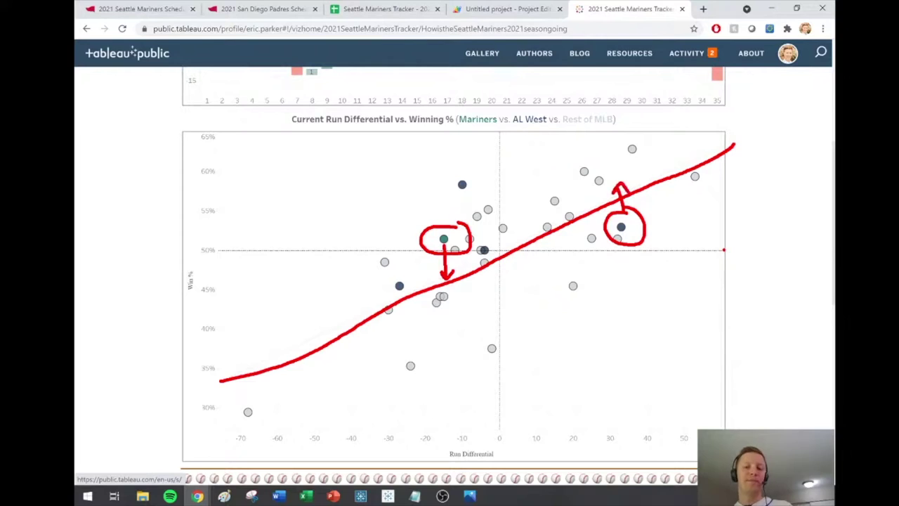
key("Escape")
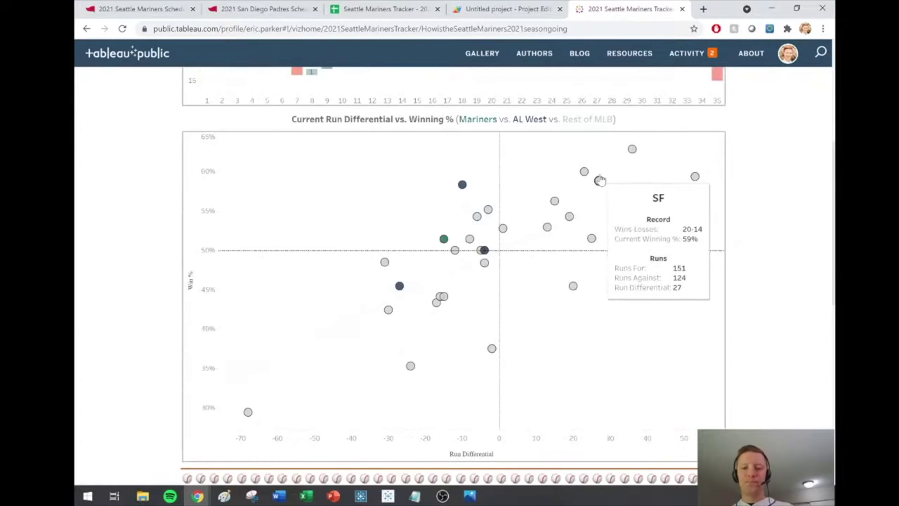
key("ctrl+2")
mouse_move(702, 142)
left_mouse_down()
mouse_move(435, 230)
mouse_move(323, 290)
mouse_move(222, 361)
mouse_move(211, 380)
mouse_move(263, 381)
mouse_move(534, 279)
mouse_move(665, 216)
mouse_move(758, 152)
mouse_move(736, 130)
mouse_move(671, 149)
left_mouse_up()
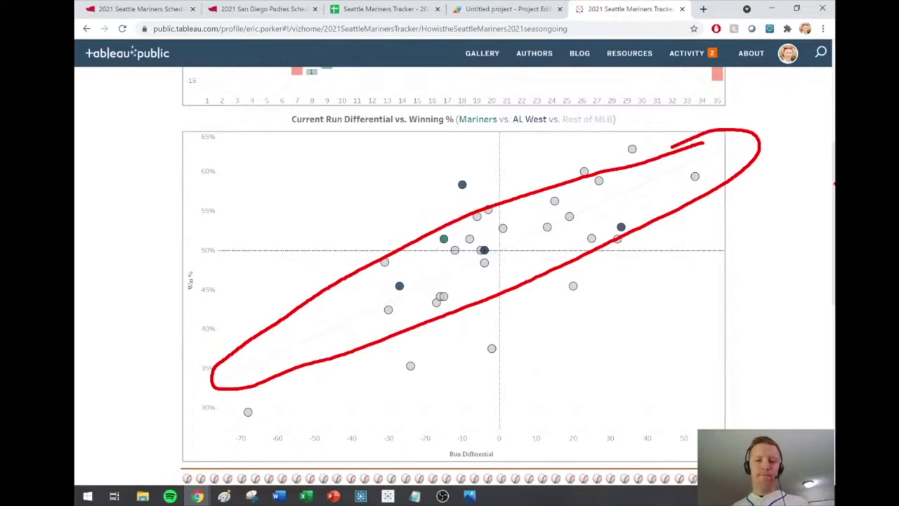
key("Escape")
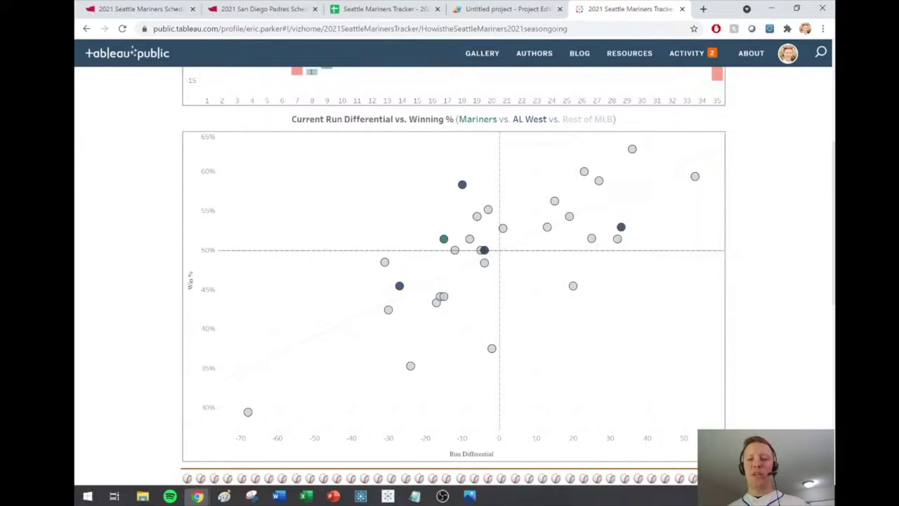
left_click_drag(679, 88, 668, 89)
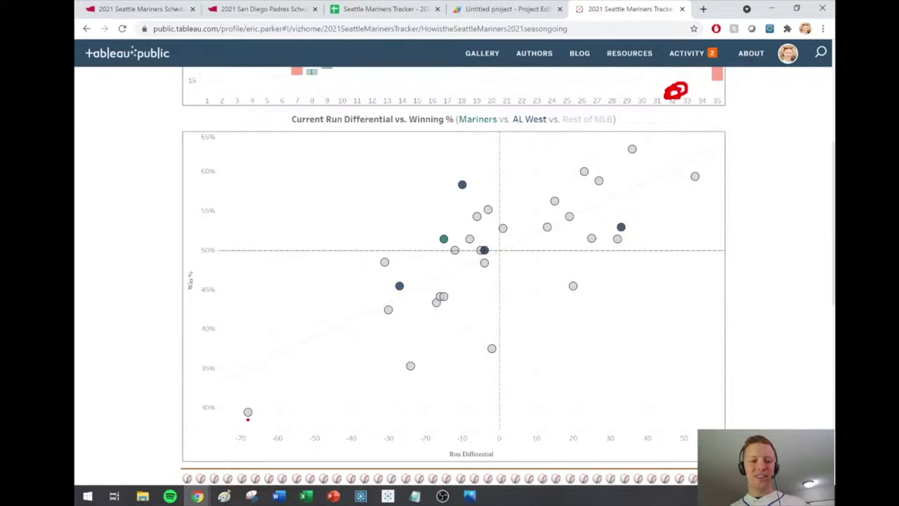
mouse_move(248, 462)
left_mouse_down()
mouse_move(229, 472)
mouse_move(250, 479)
mouse_move(243, 468)
left_mouse_up()
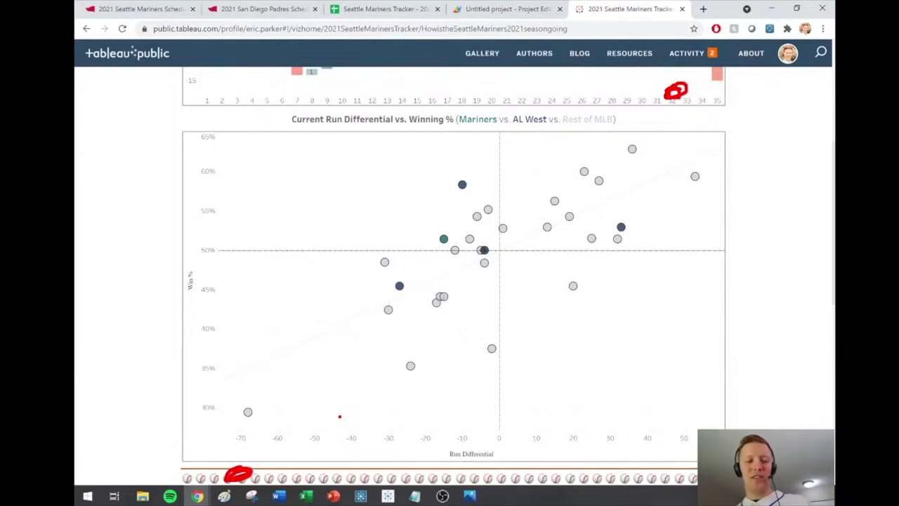
key("Escape")
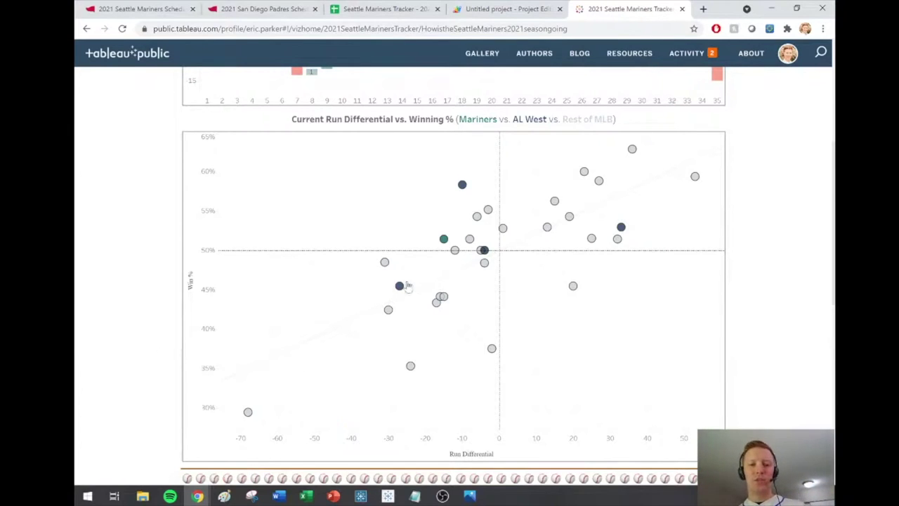
- Switch back to Tableau and rename Sheet 1 as "Run Differential vs. Winning %"
left_click(391, 496)
double_click(162, 465)
type("Run Differential vs. Winning %")
key("Return")
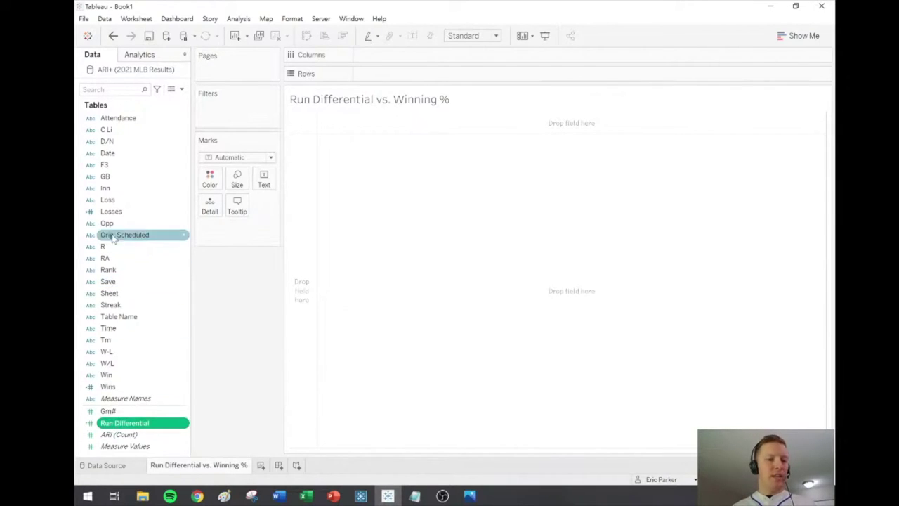
- Rename the Sheet field in the data source as Team
left_click(111, 293)
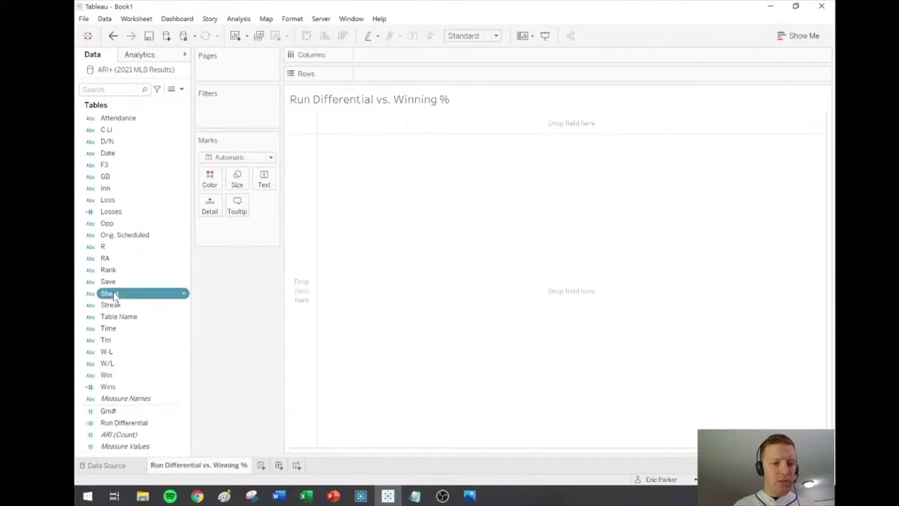
left_click(183, 294)
left_click(175, 328)
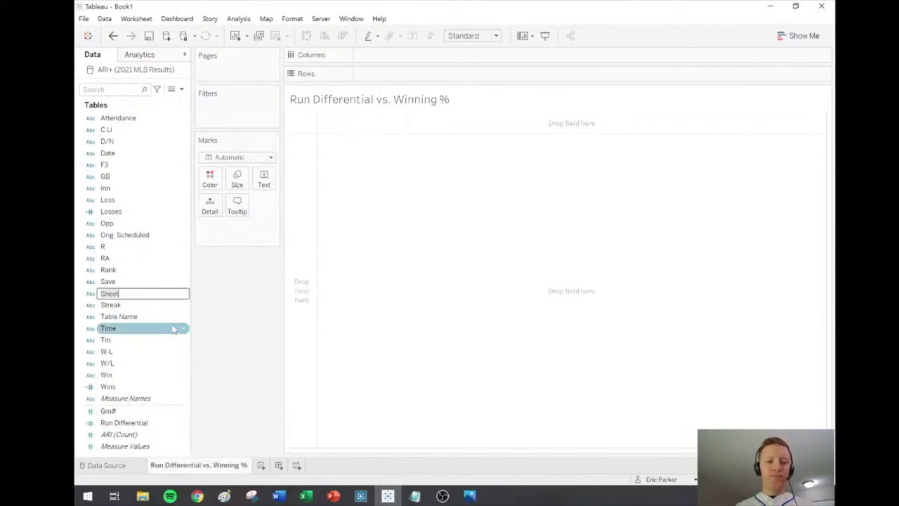
type("Team")
key("Return")
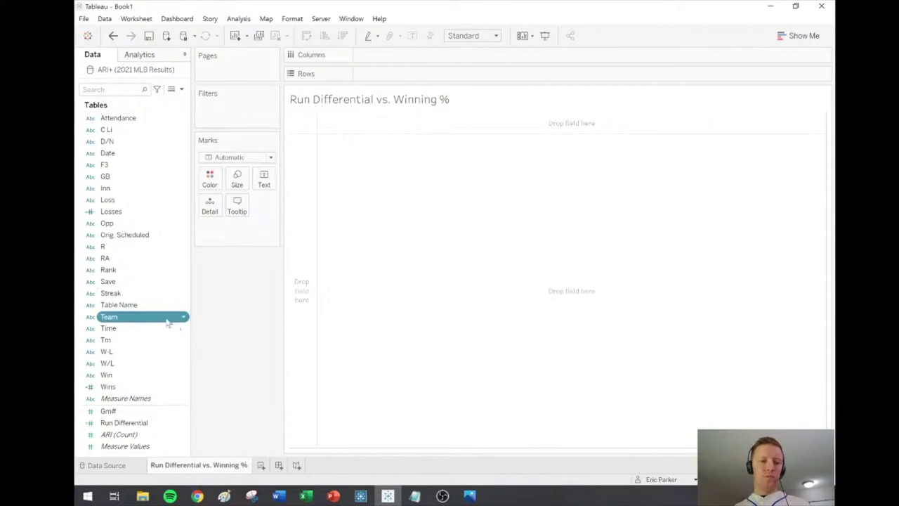
- List the teams on Rows and show the sum of Run Differential as text for each one
left_click_drag(150, 316, 420, 80)
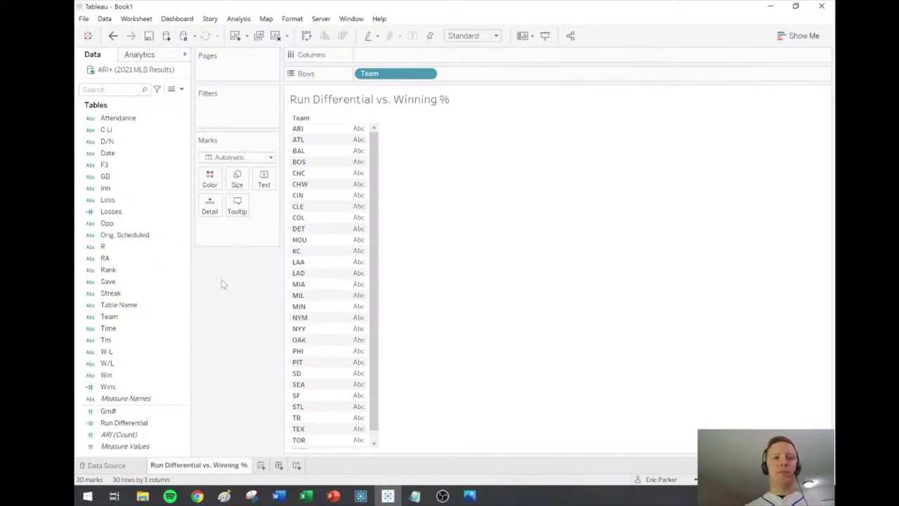
left_click_drag(124, 422, 264, 178)
scroll(376, 163, "down", 1)
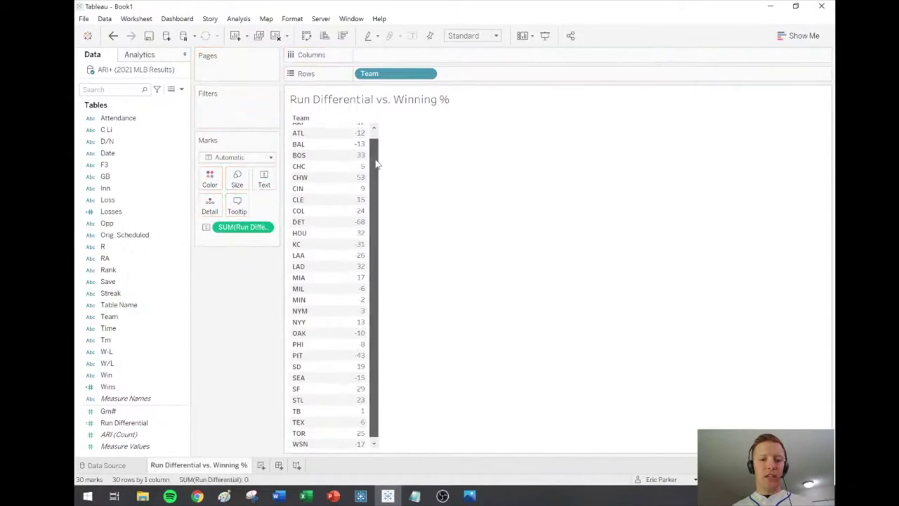
- Compare Seattle's run differential in the team table with the figure on the published Mariners tracker, and return to the Tableau workbook
left_click(297, 380)
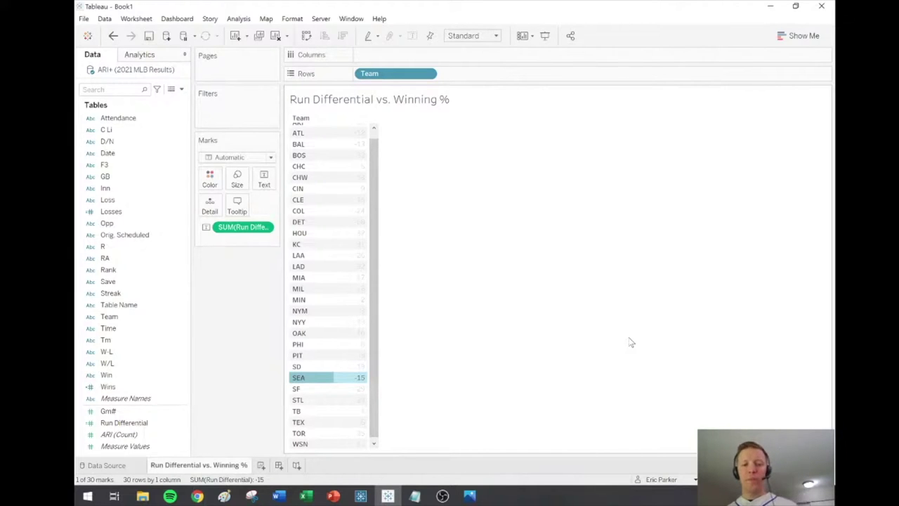
key("alt+Tab")
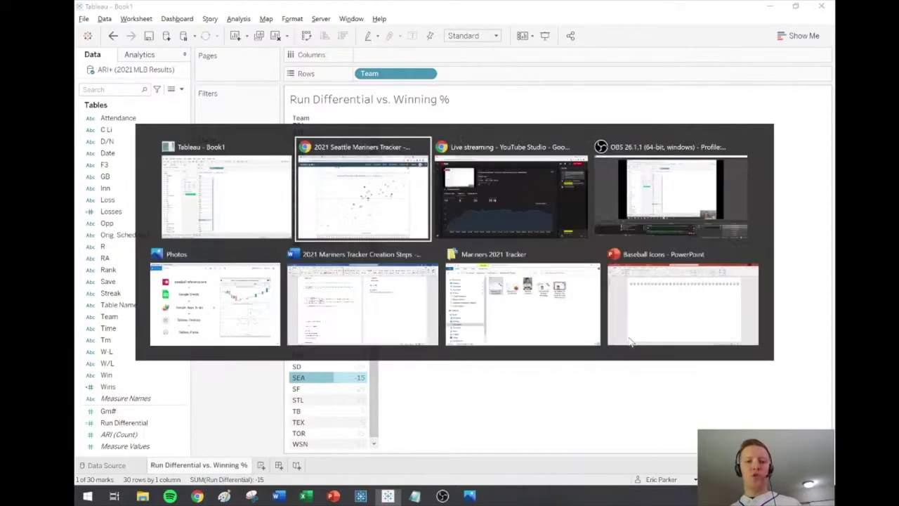
scroll(722, 267, "up", 3)
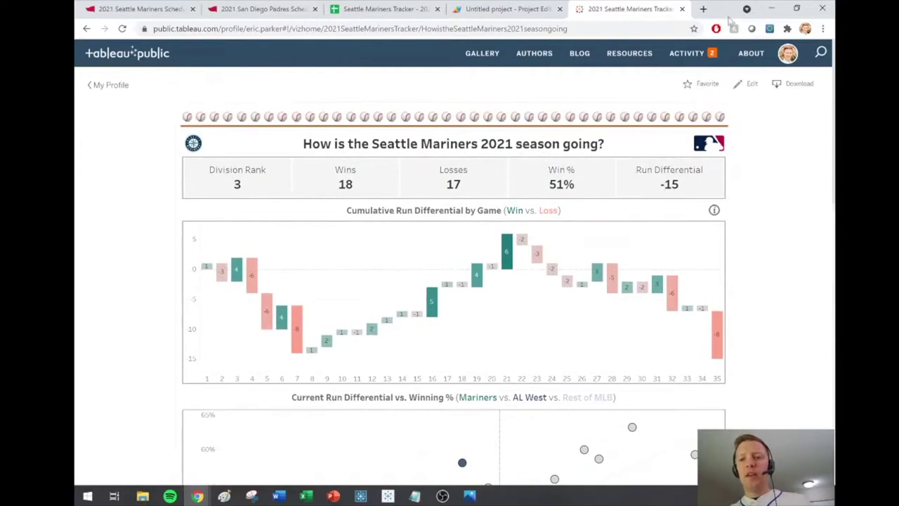
left_click(773, 9)
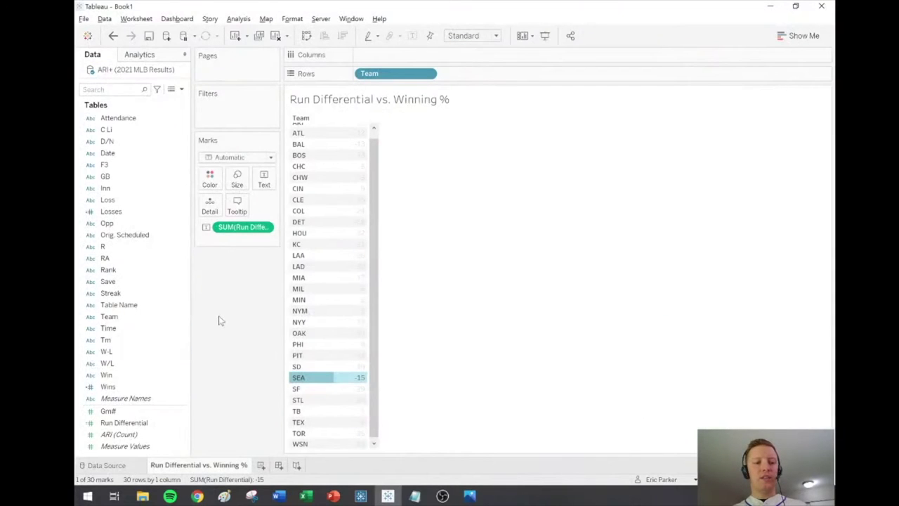
- Examine in the underlying data how the Wins column accumulates over Arizona's first games
left_click(172, 90)
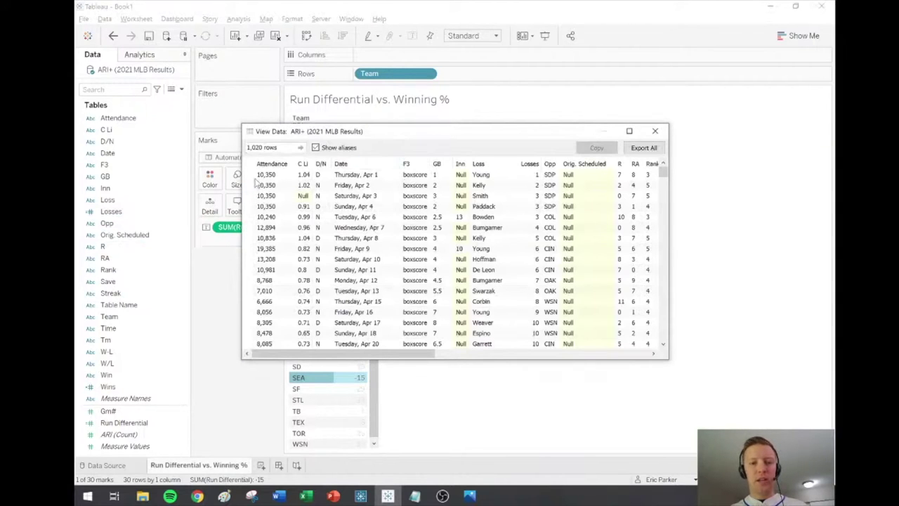
left_click_drag(415, 354, 612, 353)
left_click_drag(590, 175, 596, 206)
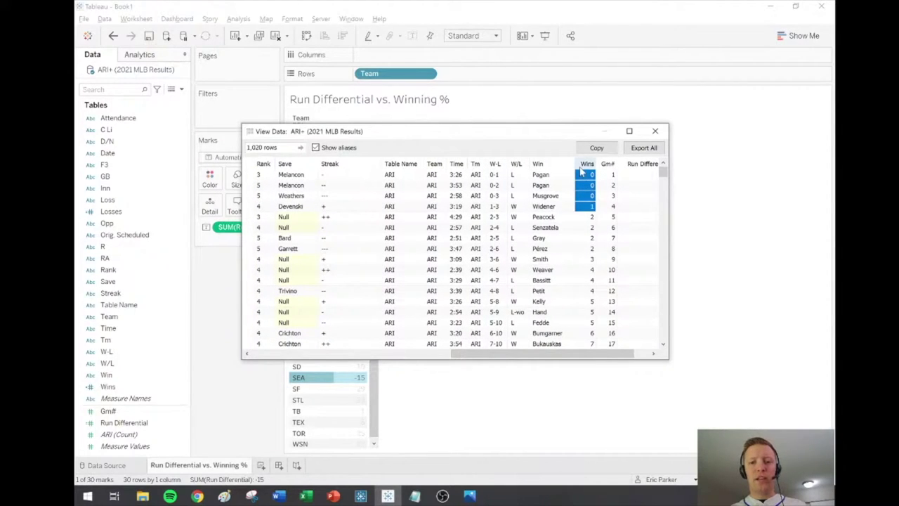
left_click(588, 175)
left_click(589, 185)
left_click(590, 195)
left_click(590, 205)
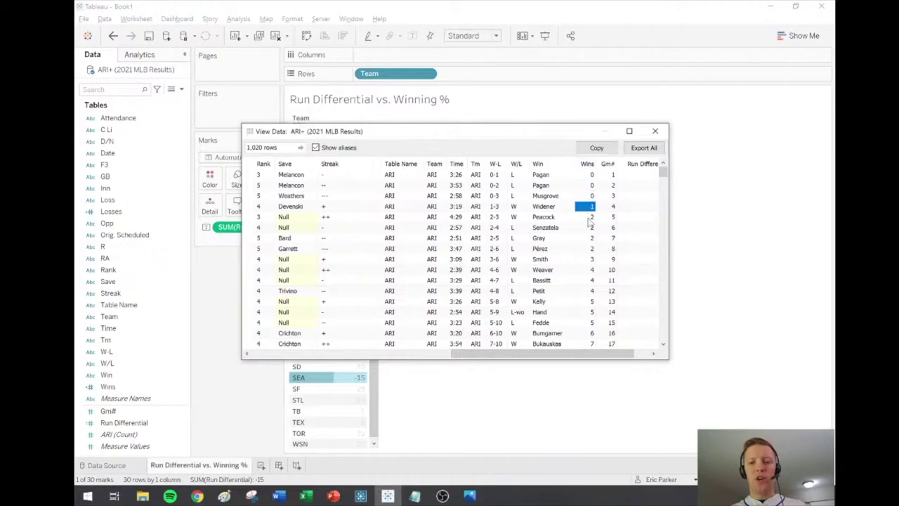
left_click(656, 132)
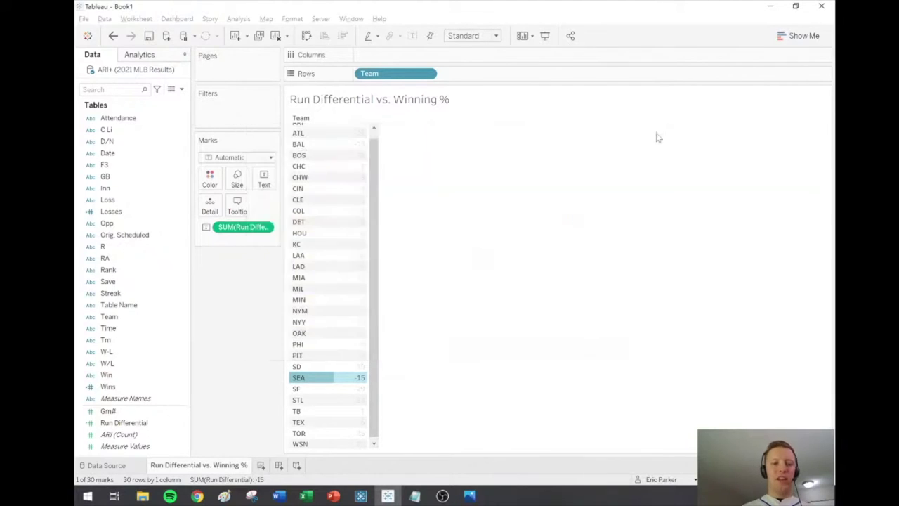
- Convert the Wins and Losses fields from dimensions to measures and clear the selection in the team table
left_click(109, 386)
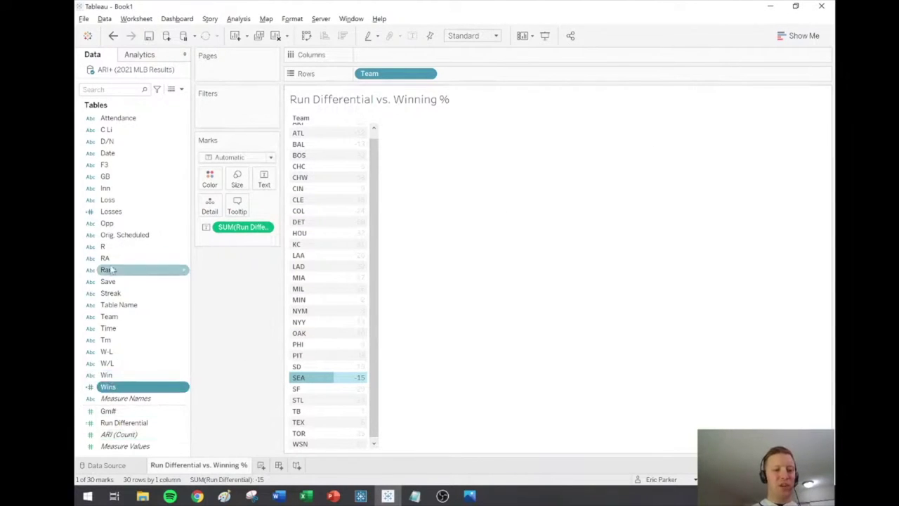
left_click_drag(111, 211, 109, 424)
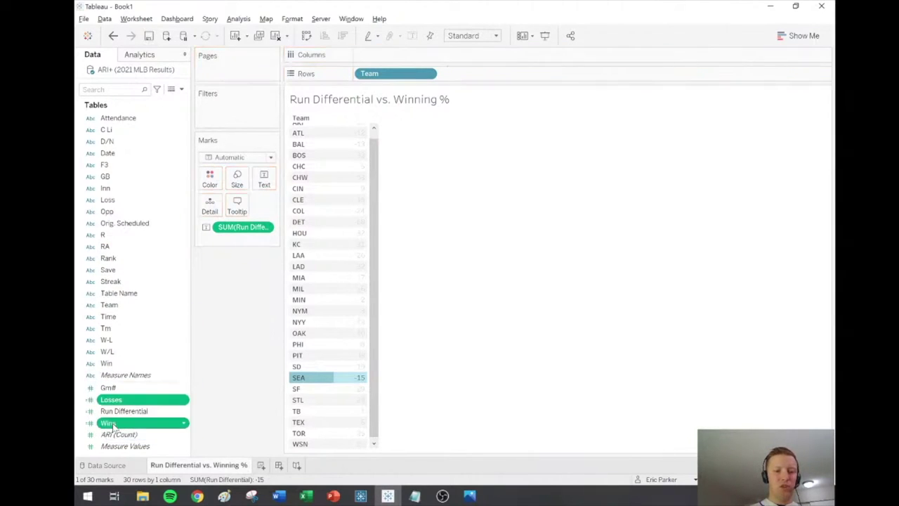
key("Escape")
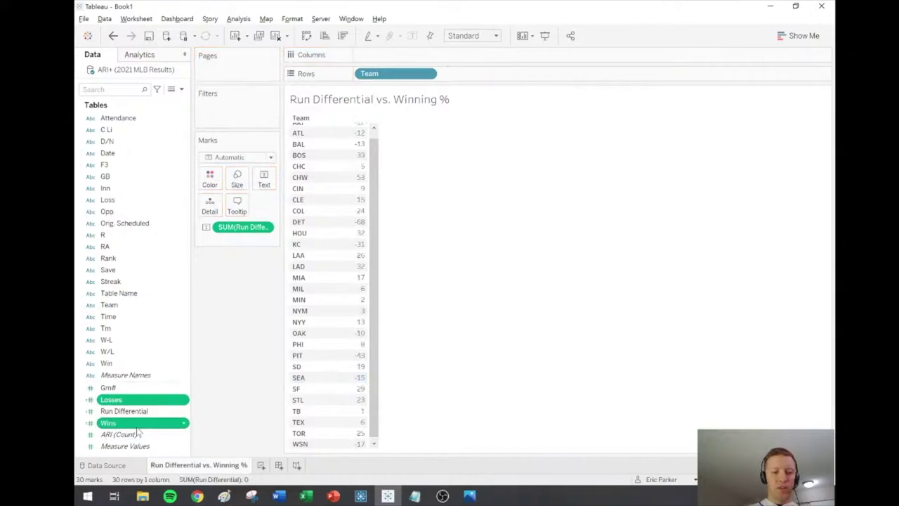
- Add the sum of Wins to the team table to check its totals, and remove it again
left_click(109, 423)
mouse_move(107, 424)
left_mouse_down()
mouse_move(208, 375)
mouse_move(259, 209)
mouse_move(99, 457)
mouse_move(110, 430)
left_mouse_up()
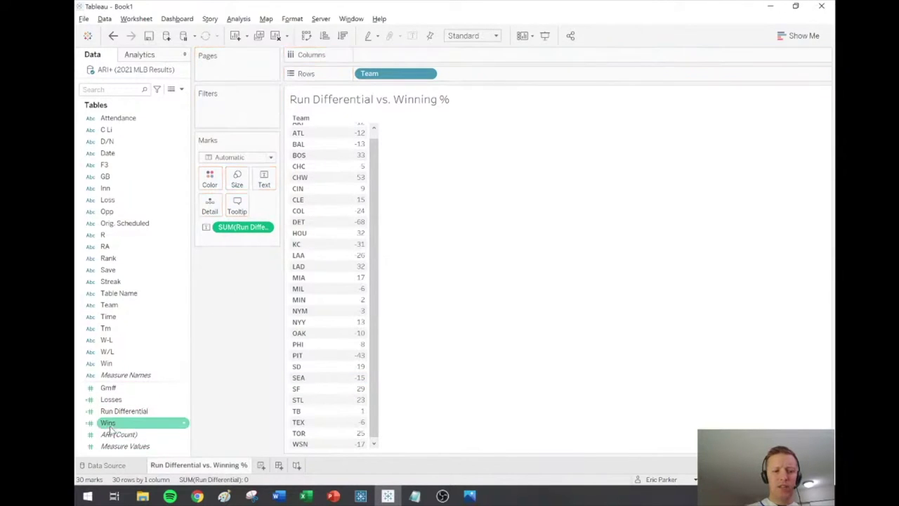
double_click(109, 423)
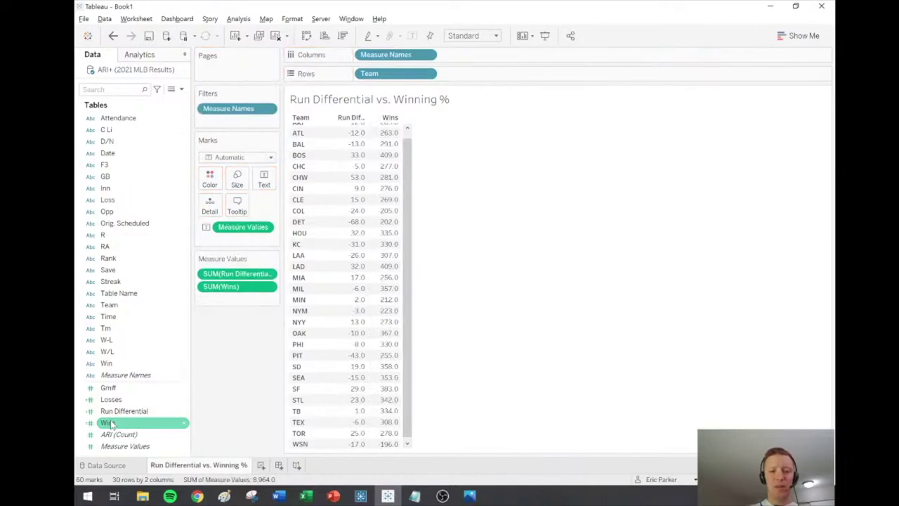
mouse_move(387, 385)
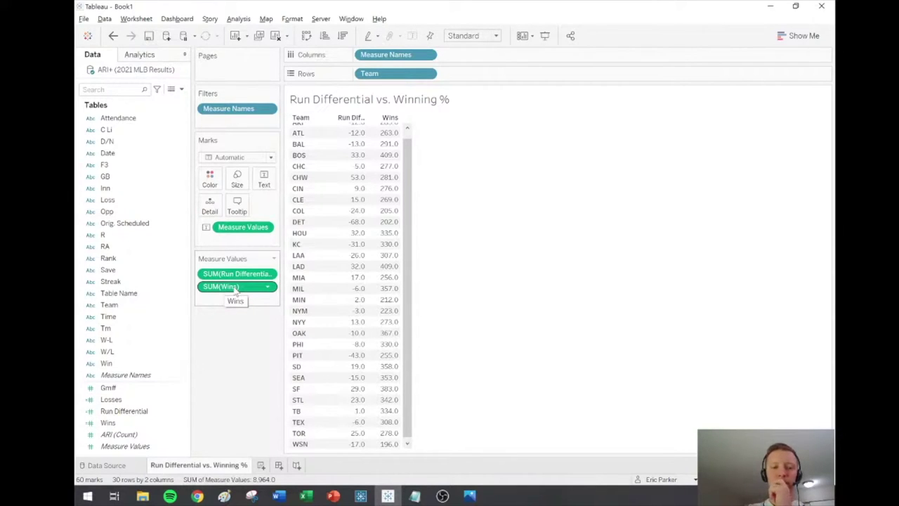
left_click_drag(236, 288, 241, 337)
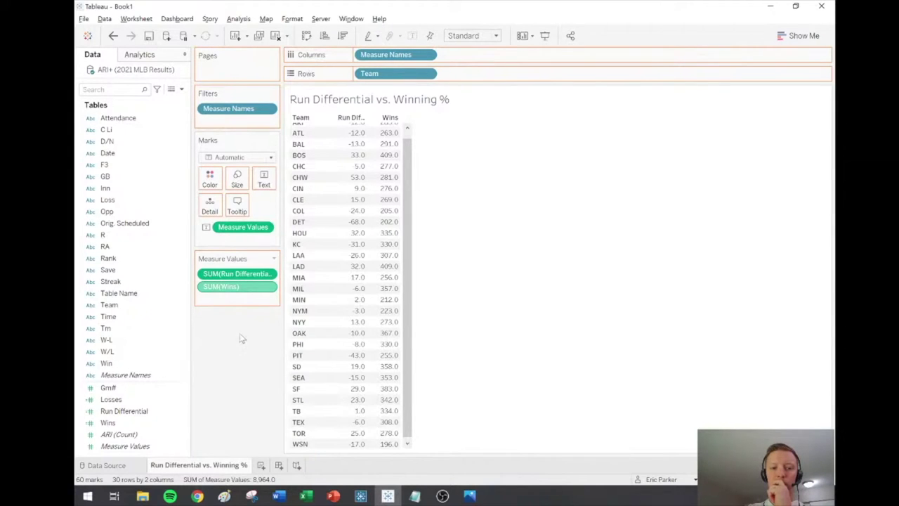
- Create a calculated field named "Current Winning %" and move its editor clear of the shelves
left_click(181, 89)
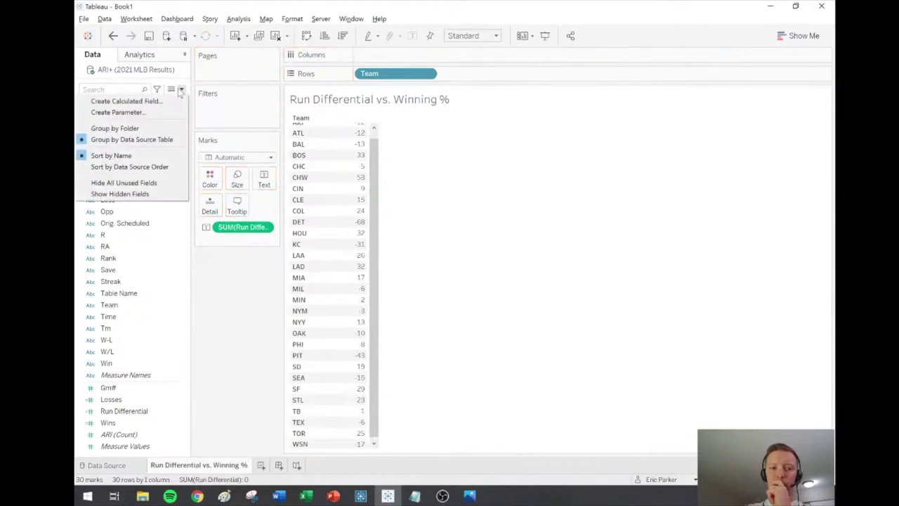
left_click(127, 101)
type("Cu")
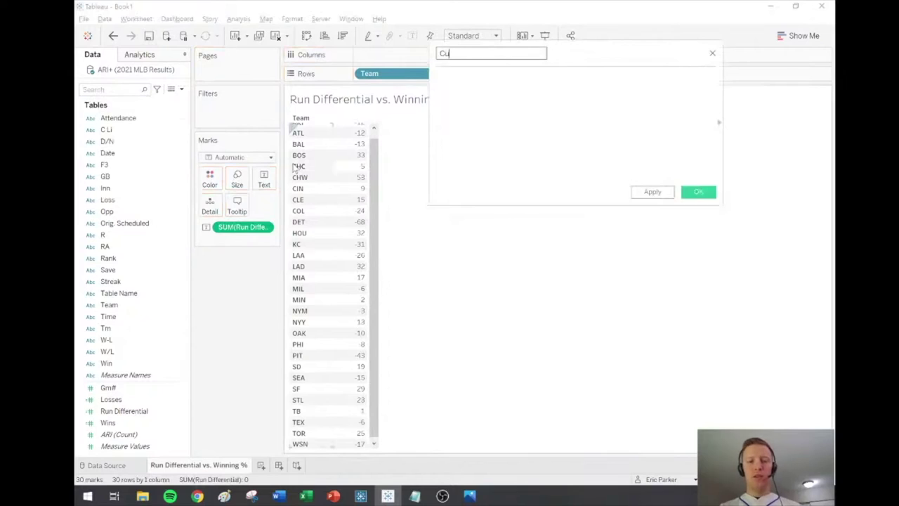
type("rrent Winning %")
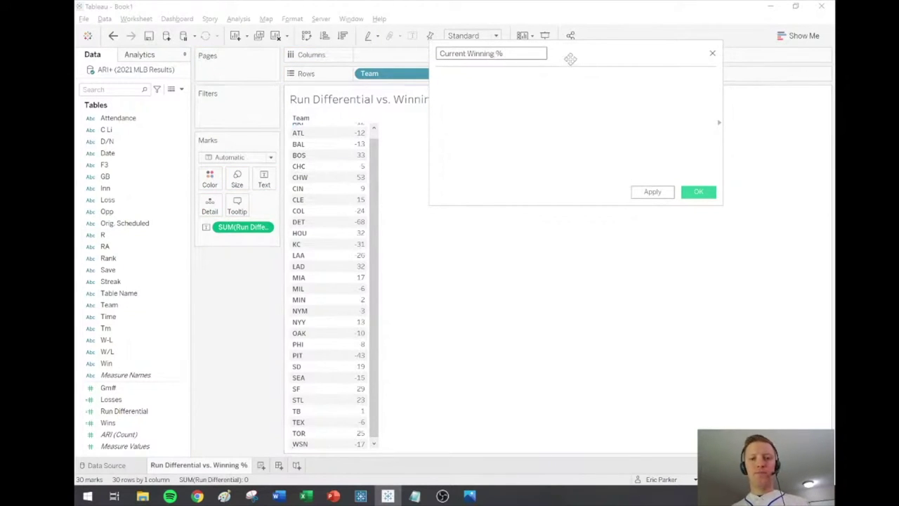
left_click_drag(570, 58, 572, 217)
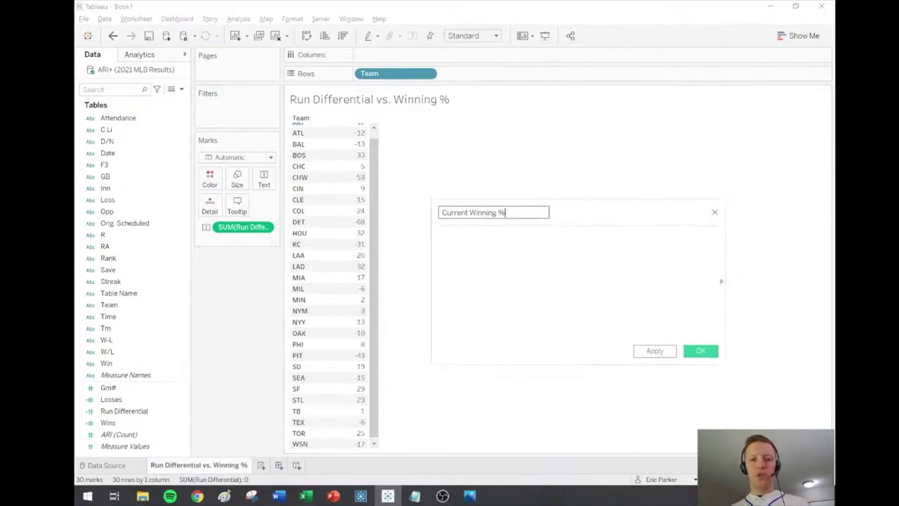
left_click(440, 239)
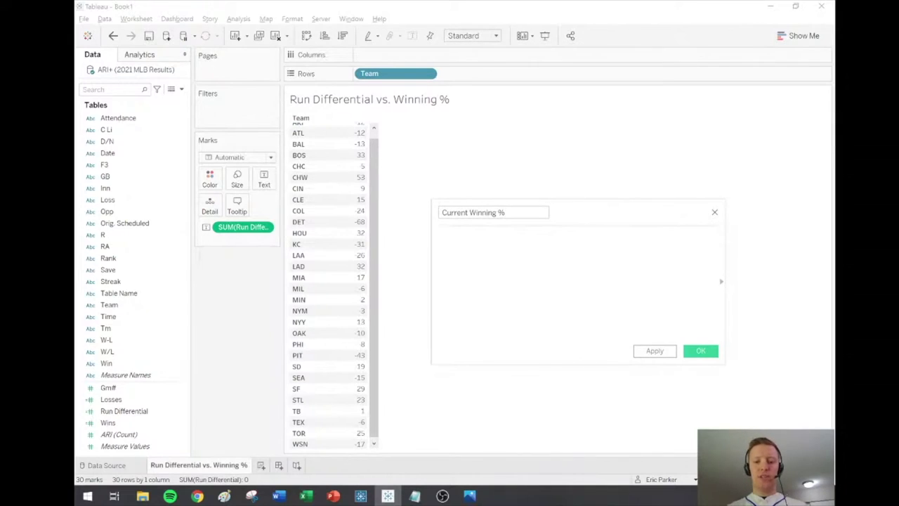
- Enter the formula MAX([Wins]) / MAX([Wins]) + MAX([Losses]) over three lines, with the division sign on its own line
type("MAX([Wins]")
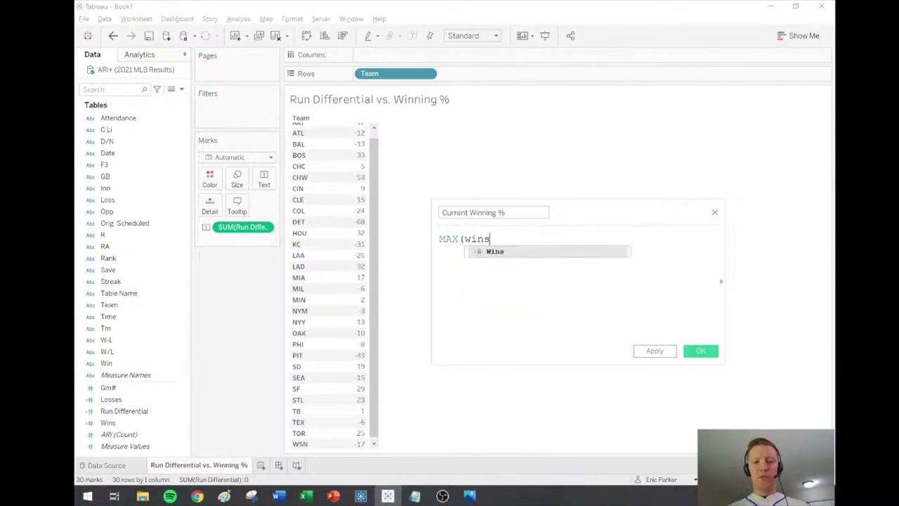
type(")")
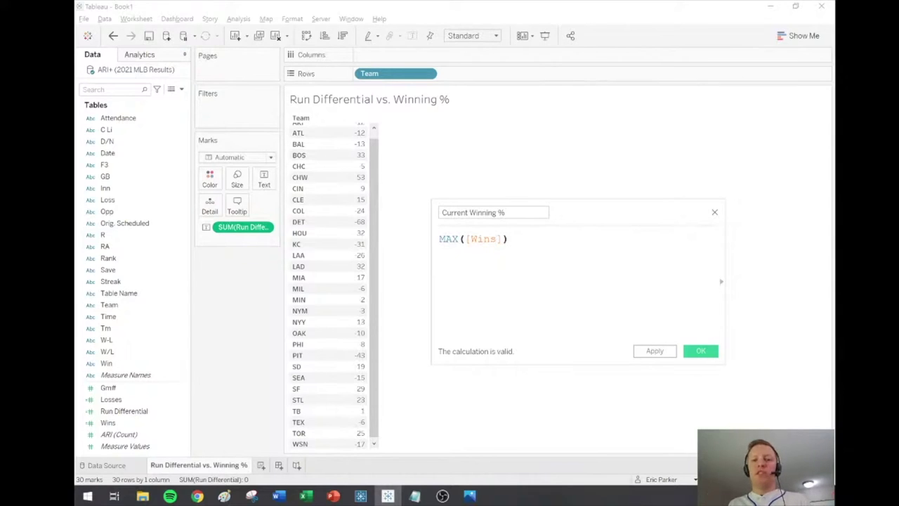
key("Return")
type("/")
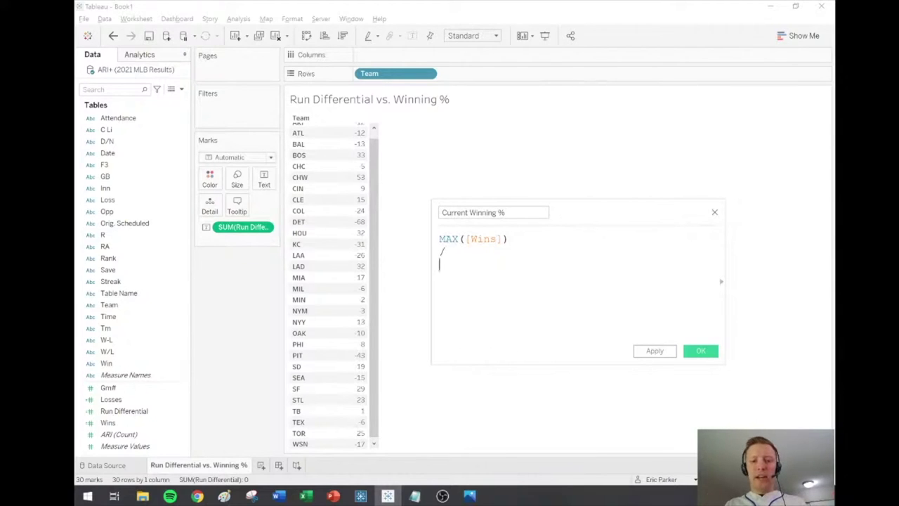
type("MAX(win")
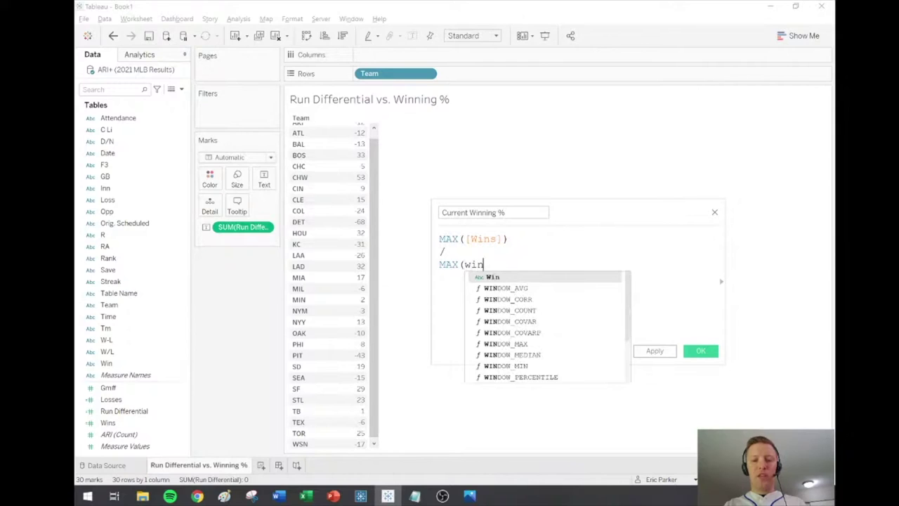
type("s")
key("Return")
type(") ")
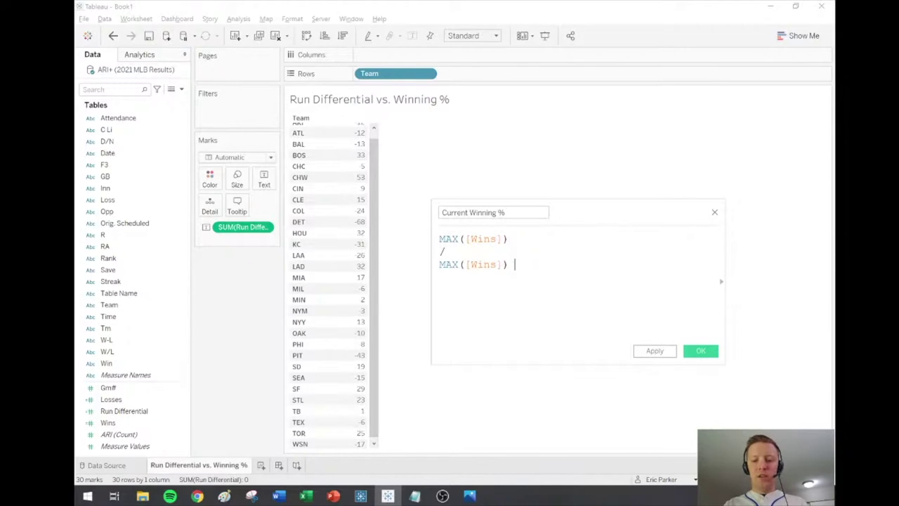
type("+ MAX(loss")
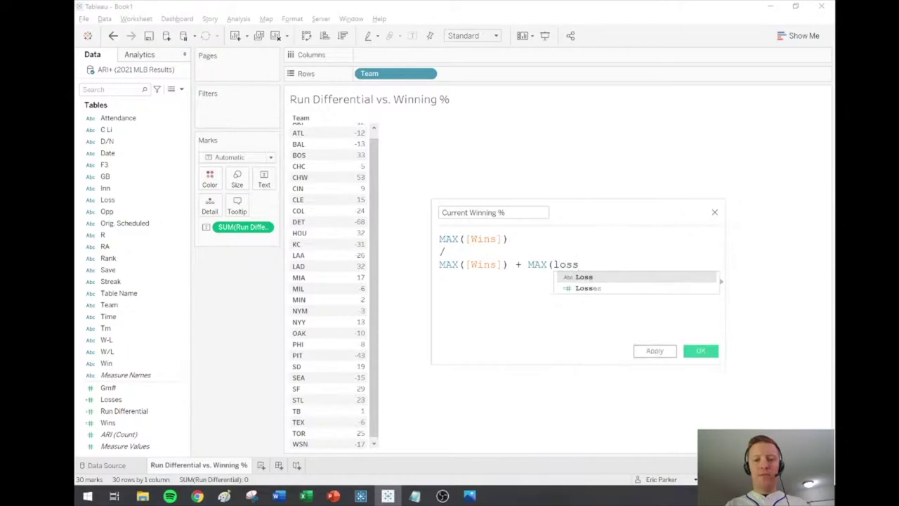
key("Down")
key("Return")
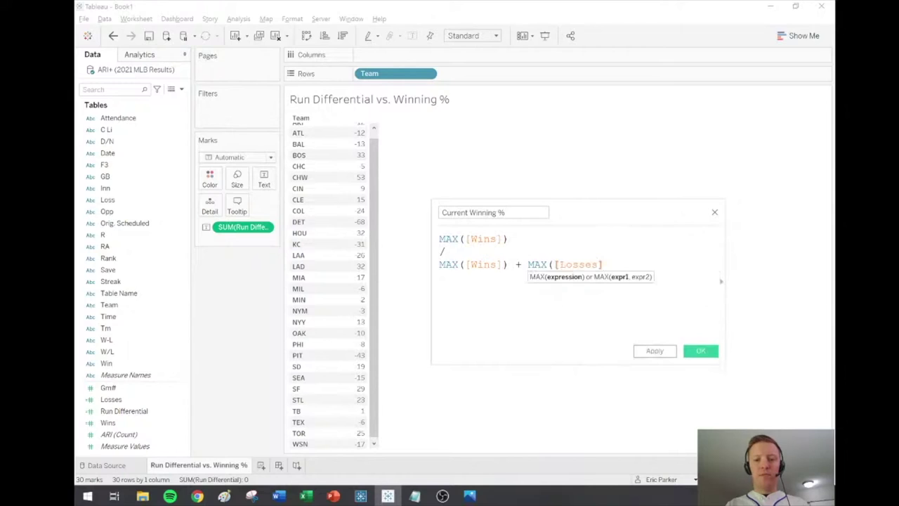
type(")")
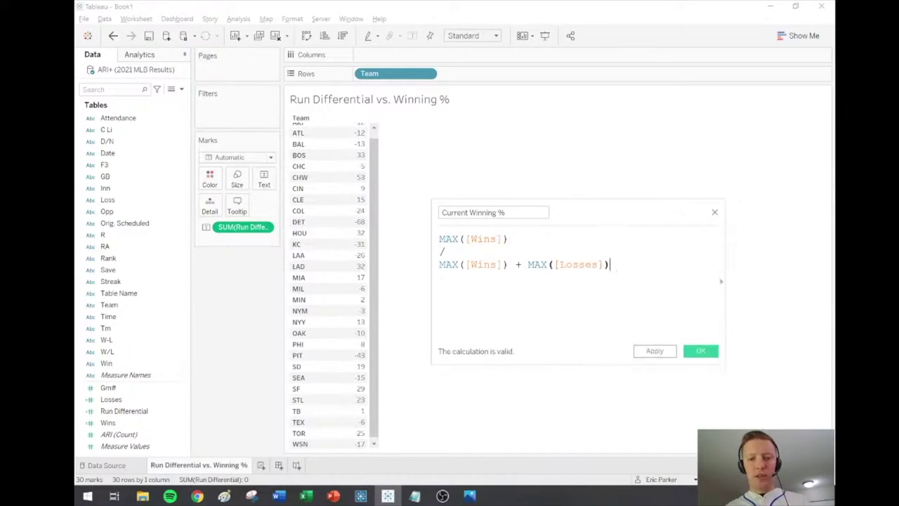
- Enclose the sum MAX([Wins]) + MAX([Losses]) in parentheses and save the calculated field
left_click(440, 265)
type("(")
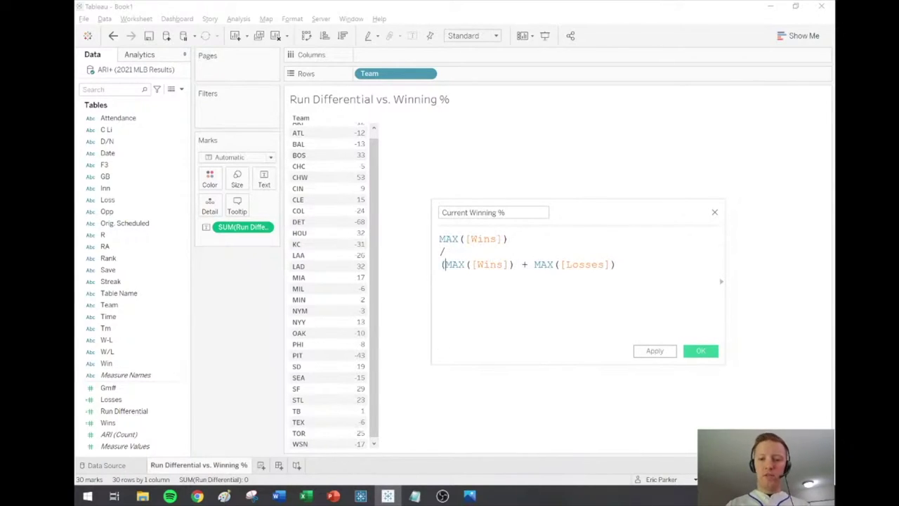
left_click(616, 264)
type(")")
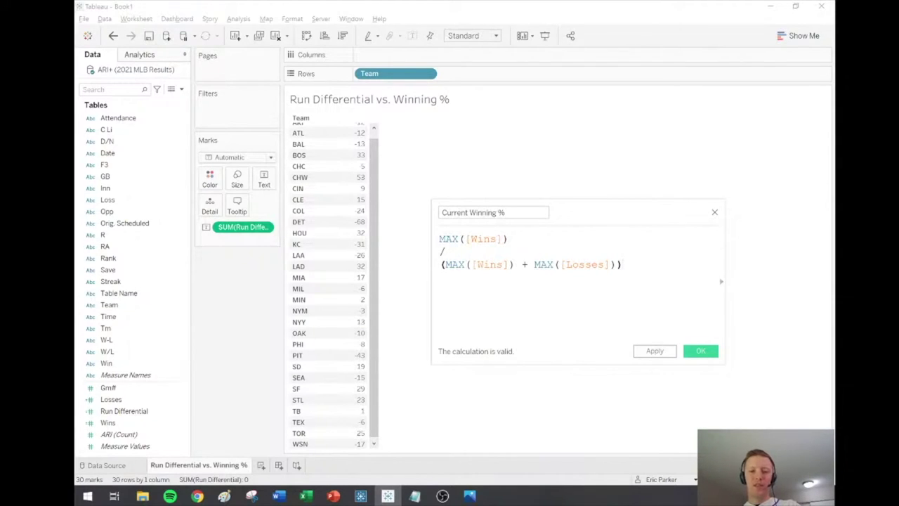
left_click(697, 354)
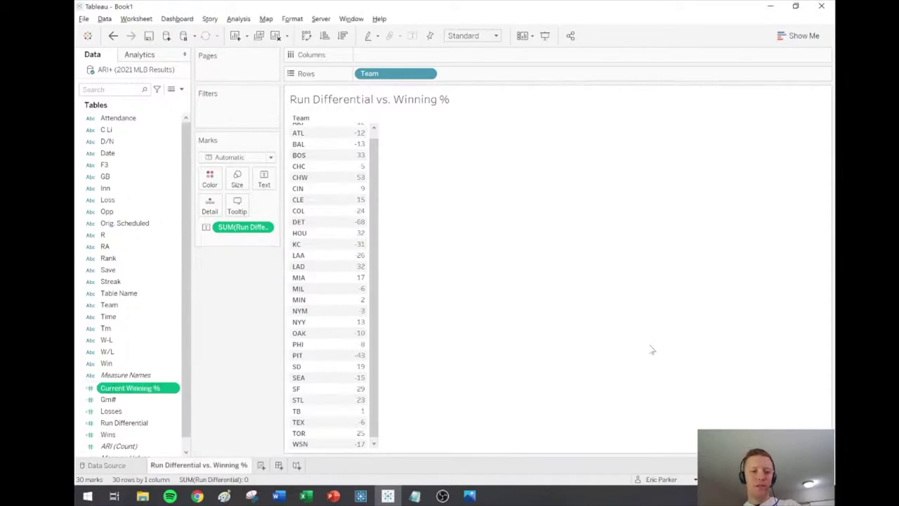
- Set the default number format of Current Winning % to percentage with one decimal place and add the field to the team table
right_click(125, 391)
mouse_move(188, 328)
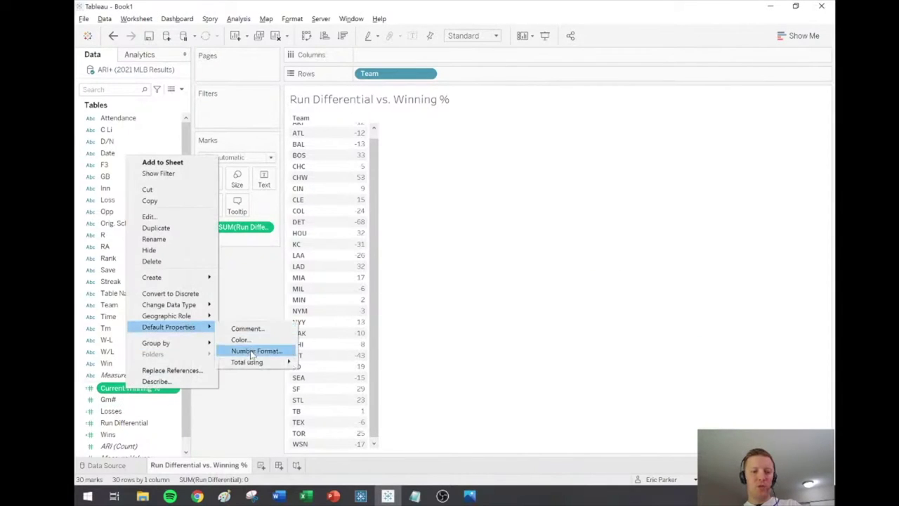
left_click(272, 350)
left_click(368, 232)
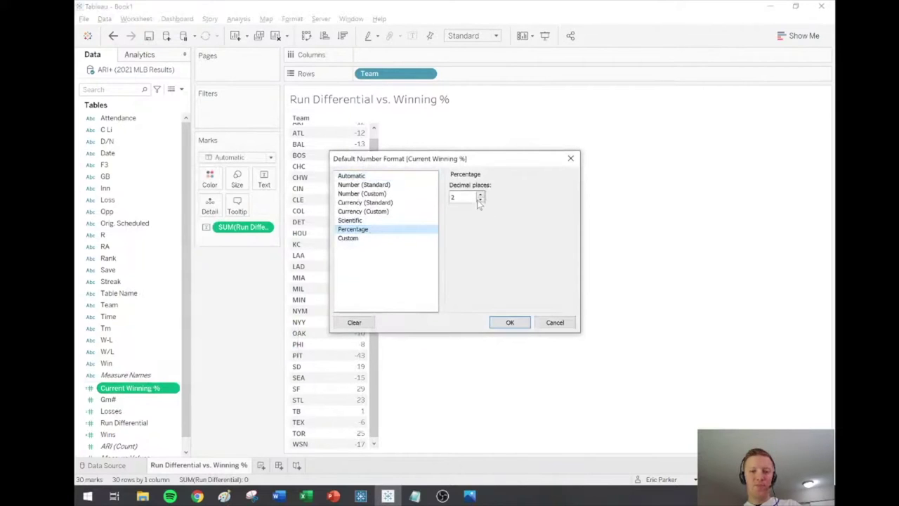
left_click(512, 323)
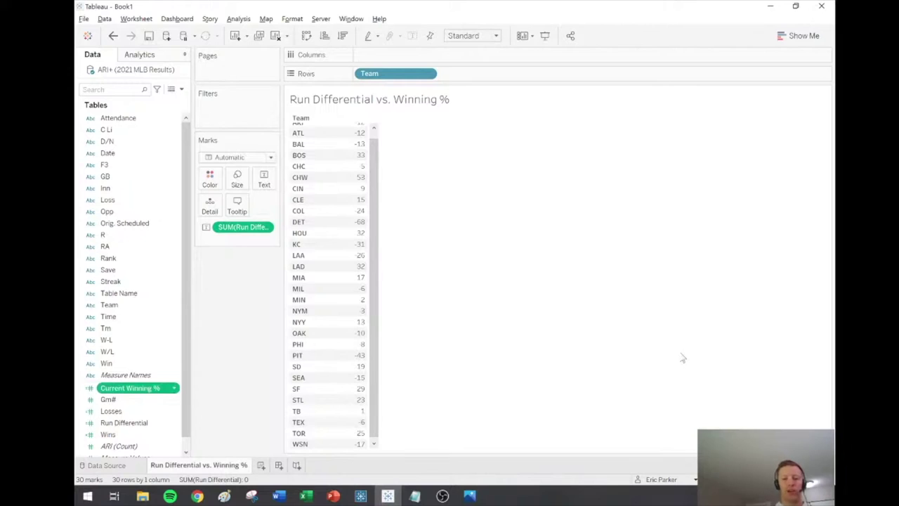
key("Return")
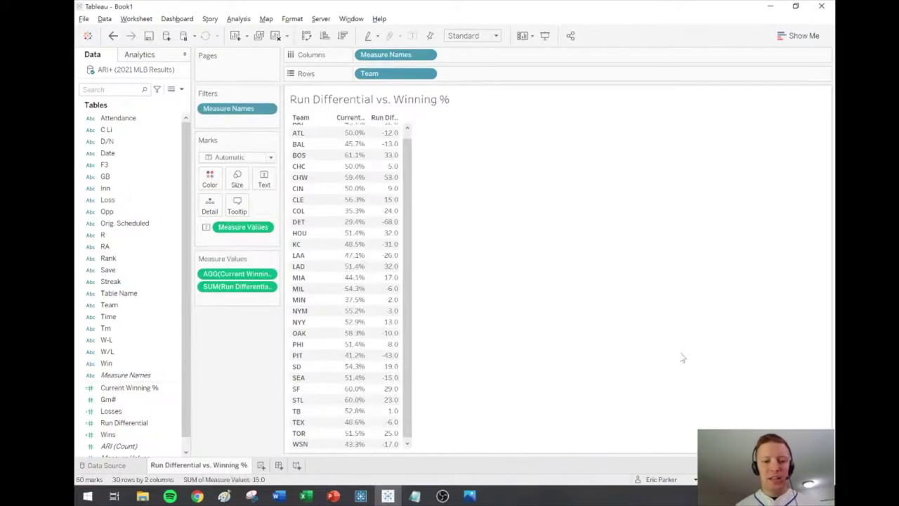
- Highlight the SEA row to check its current winning percentage and run differential, and clear the selection
left_click(307, 378)
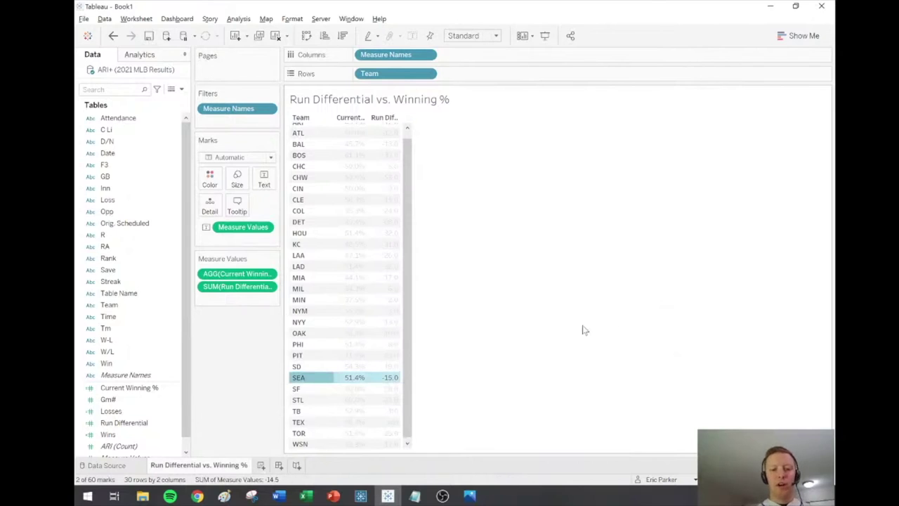
left_click(317, 381)
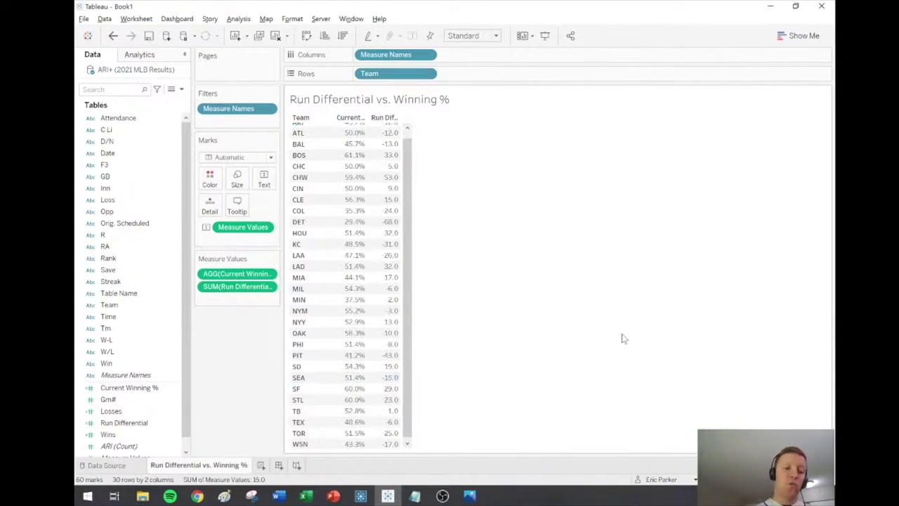
- Set the default aggregation of the Losses and Wins fields together to Maximum
scroll(179, 337, "down", 1)
left_click(111, 399)
left_click(129, 422, "ctrl")
right_click(129, 422)
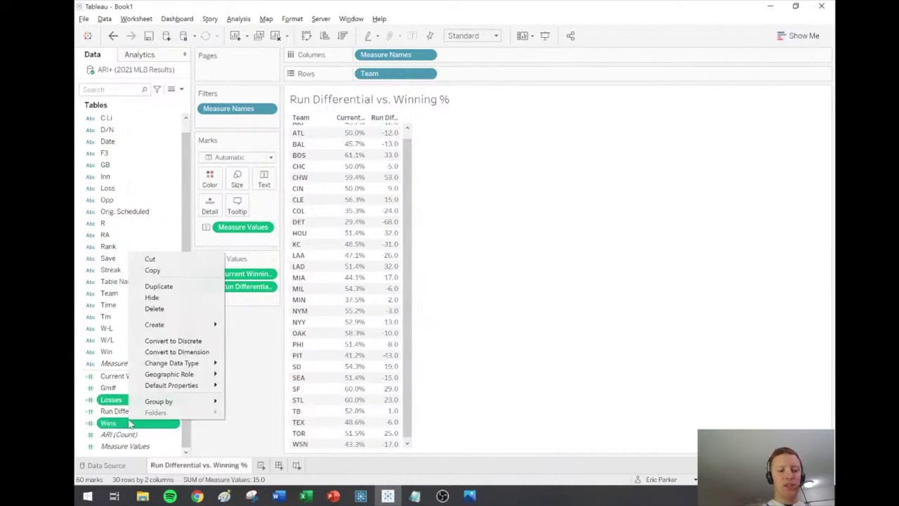
mouse_move(180, 388)
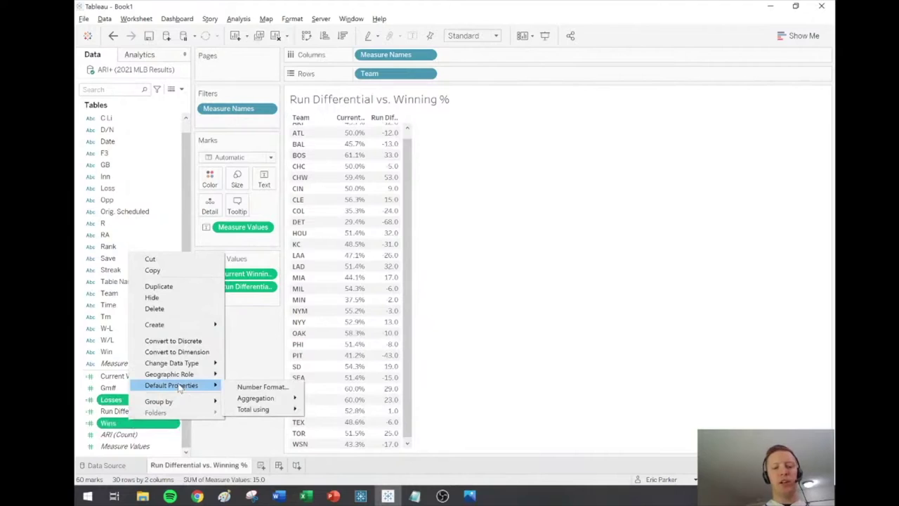
mouse_move(259, 398)
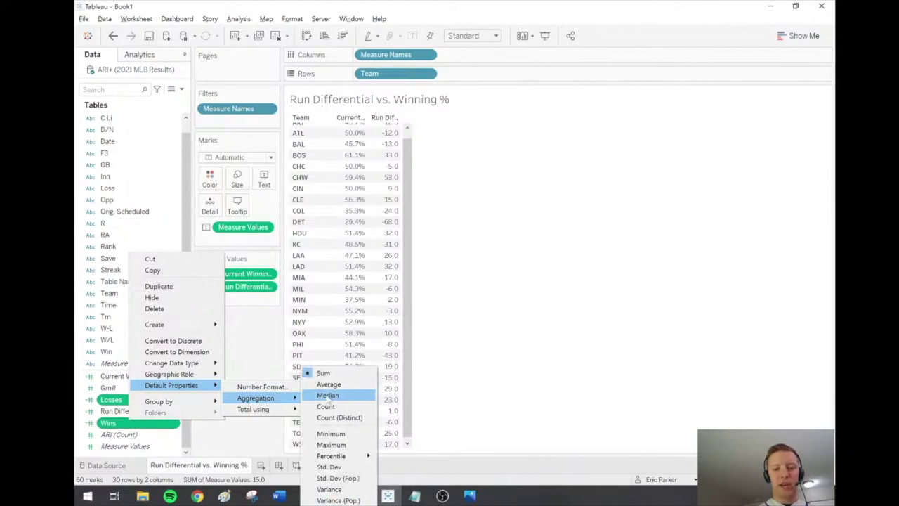
left_click(336, 445)
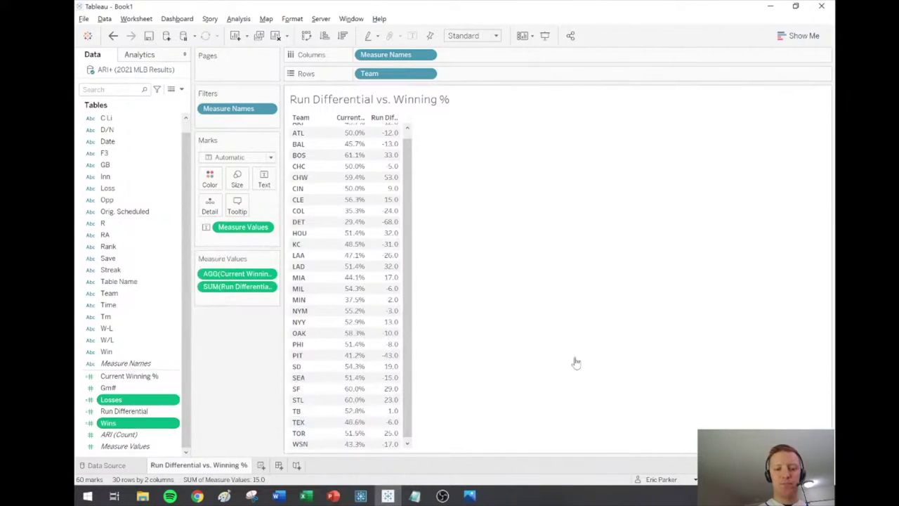
left_click(232, 355)
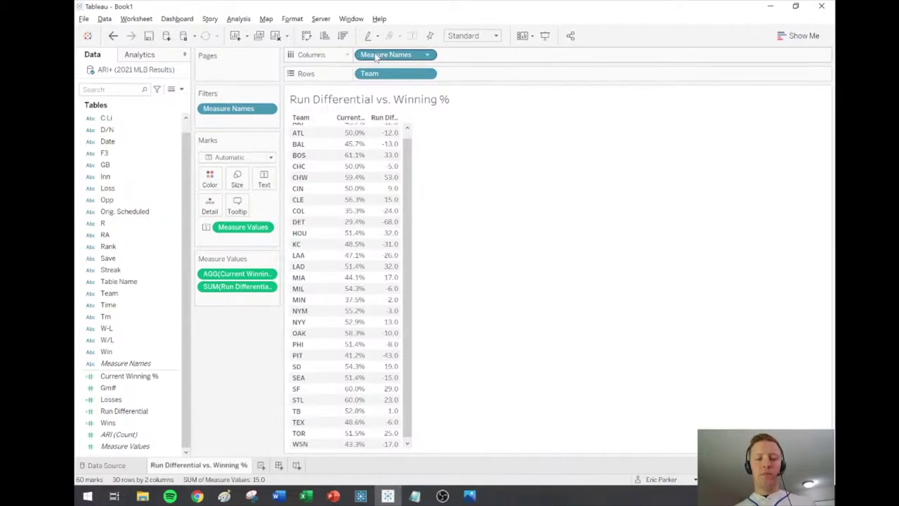
- Turn the team table into a scatter plot with Run Differential on Columns, Current Winning % on Rows and Team on Detail
left_click_drag(377, 59, 534, 200)
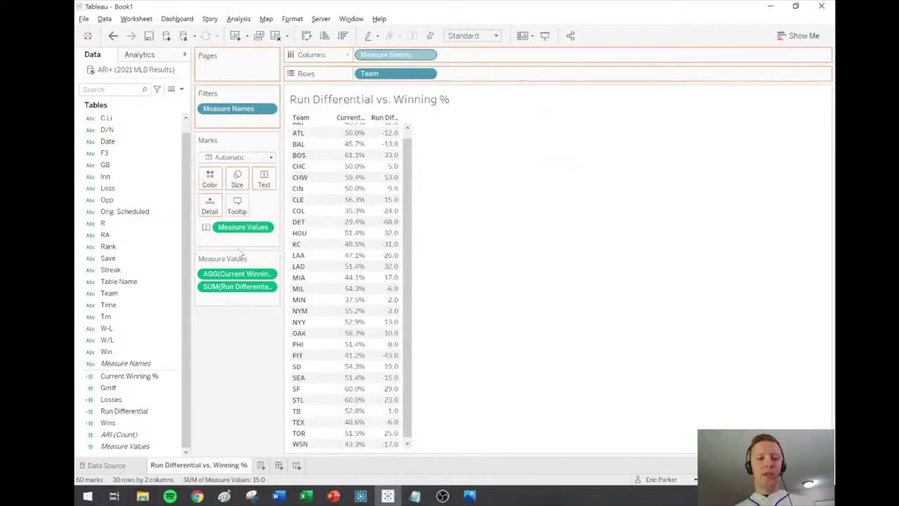
left_click_drag(234, 287, 365, 76)
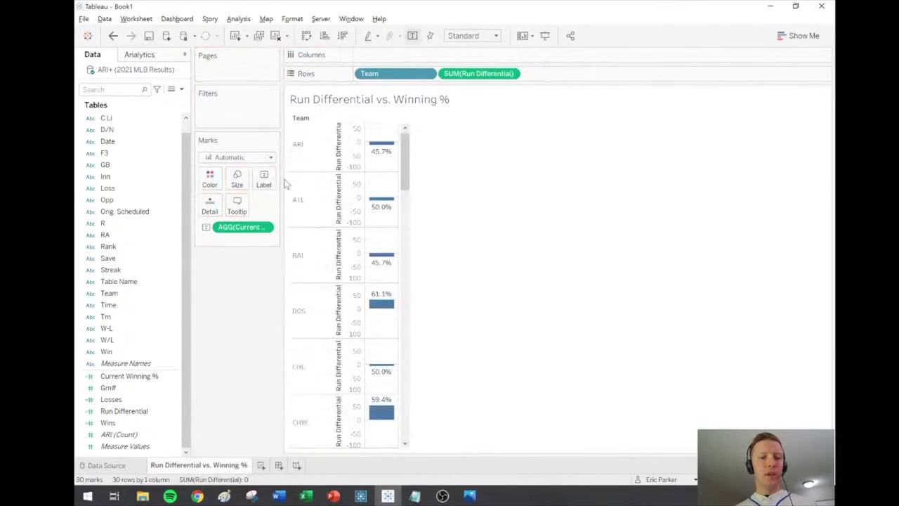
left_click_drag(251, 233, 215, 210)
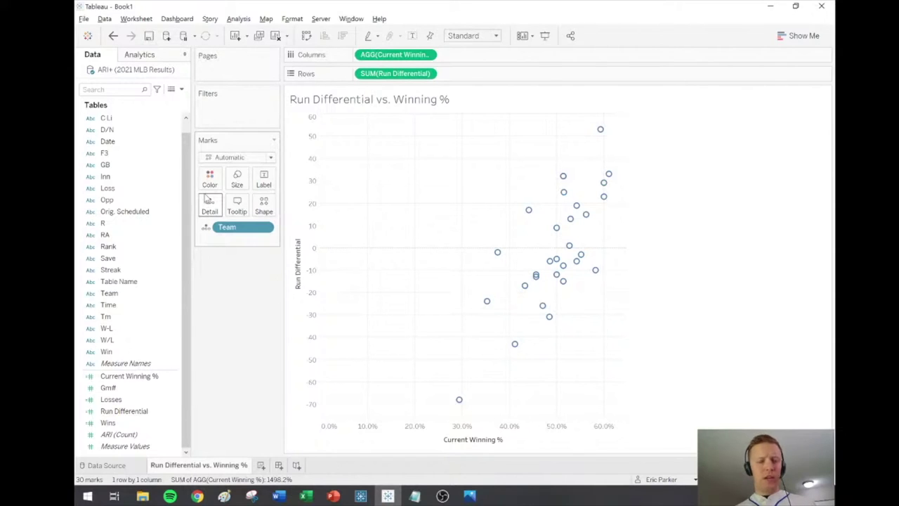
left_click(307, 36)
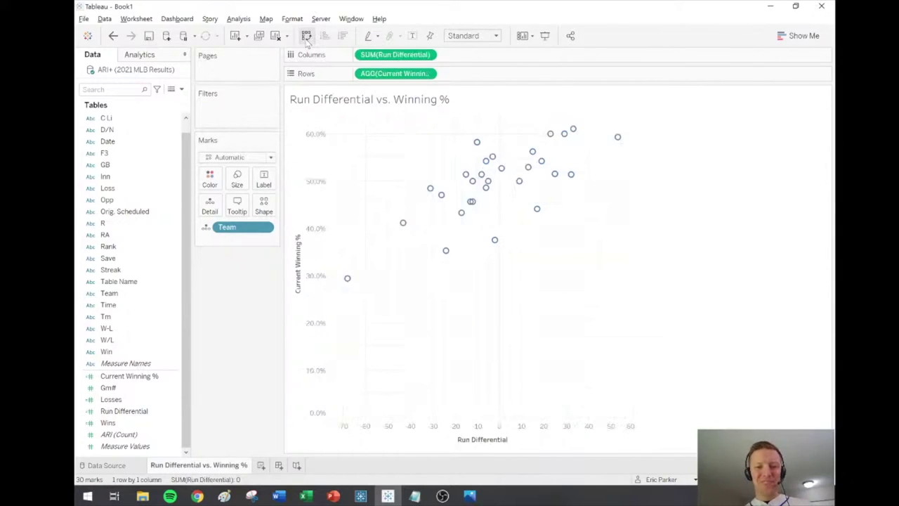
mouse_move(347, 284)
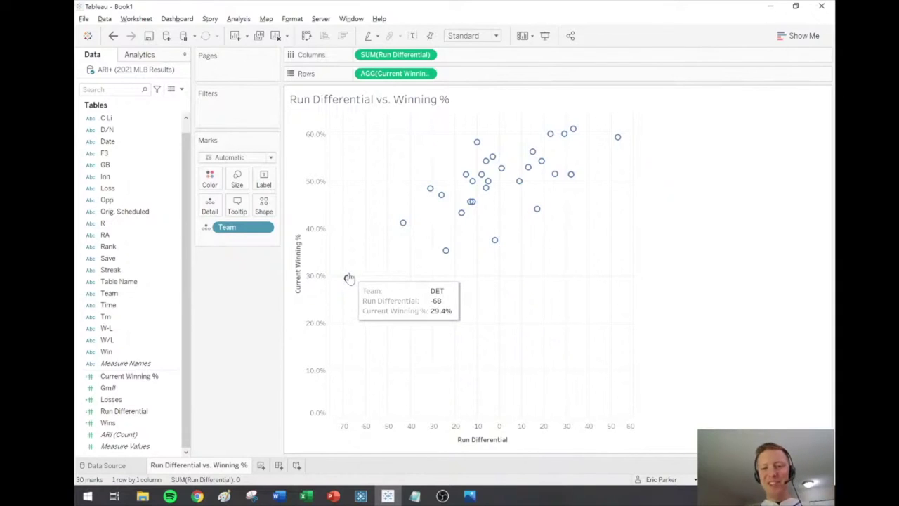
mouse_move(619, 140)
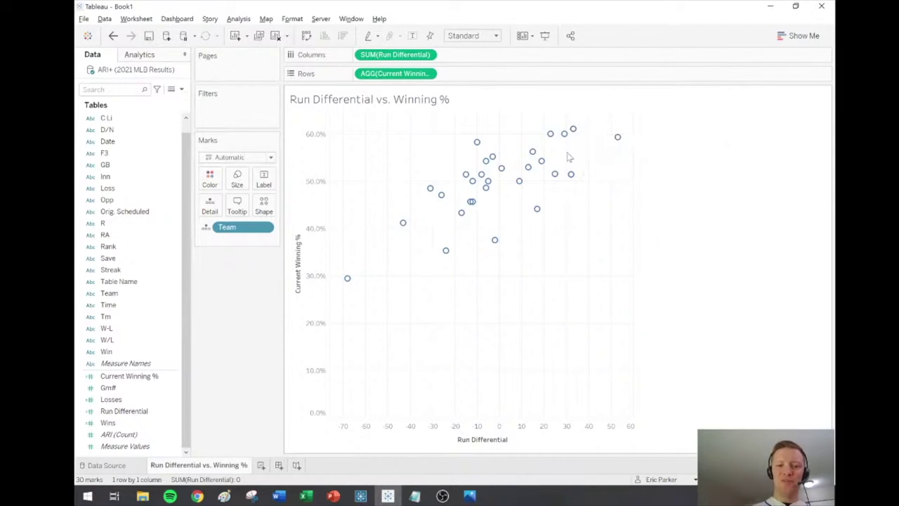
- Edit the Current Winning % axis so that its automatic range does not include zero
right_click(317, 254)
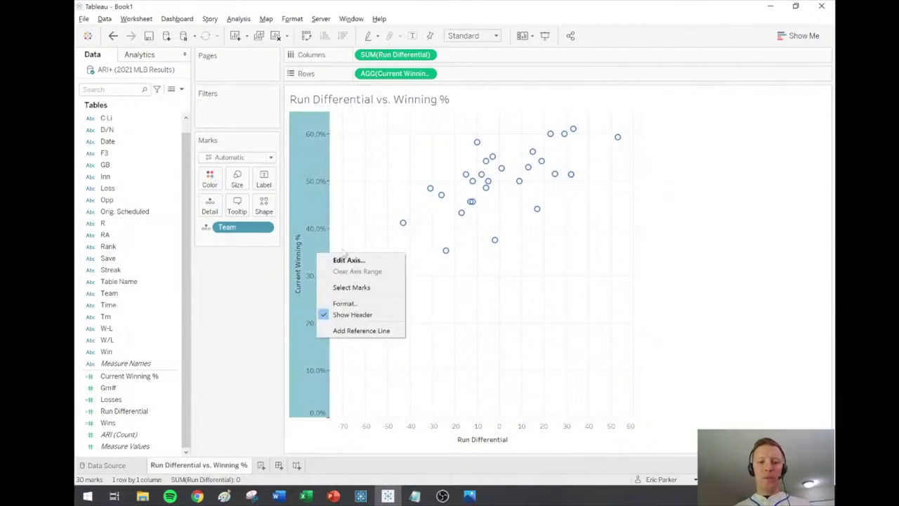
left_click(317, 390)
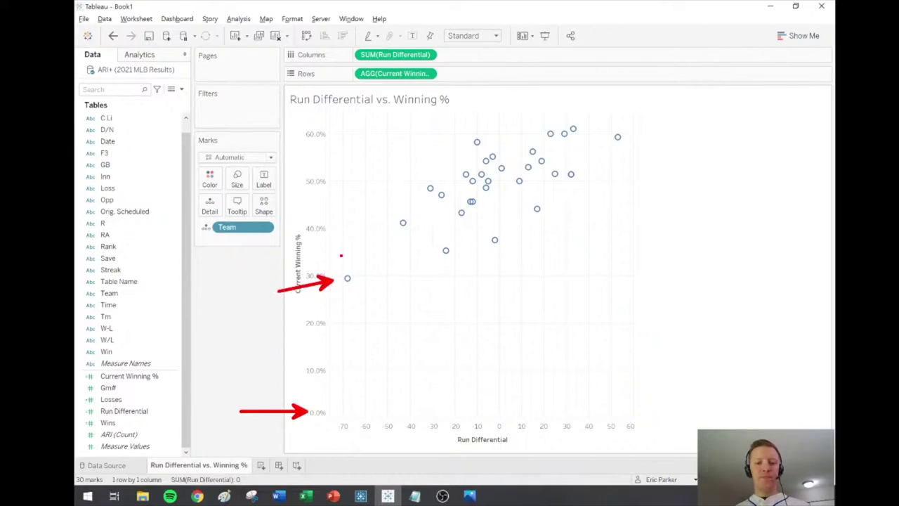
right_click(324, 214)
left_click(351, 222)
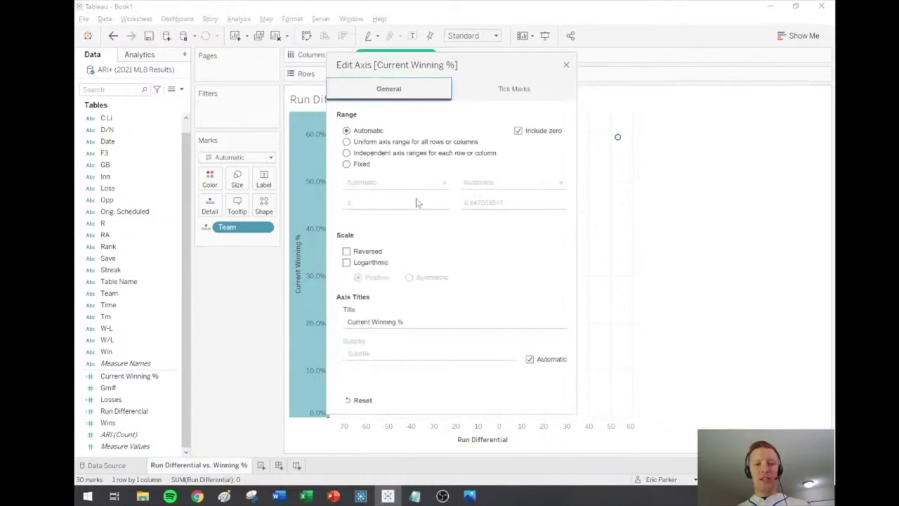
left_click(519, 133)
left_click(566, 64)
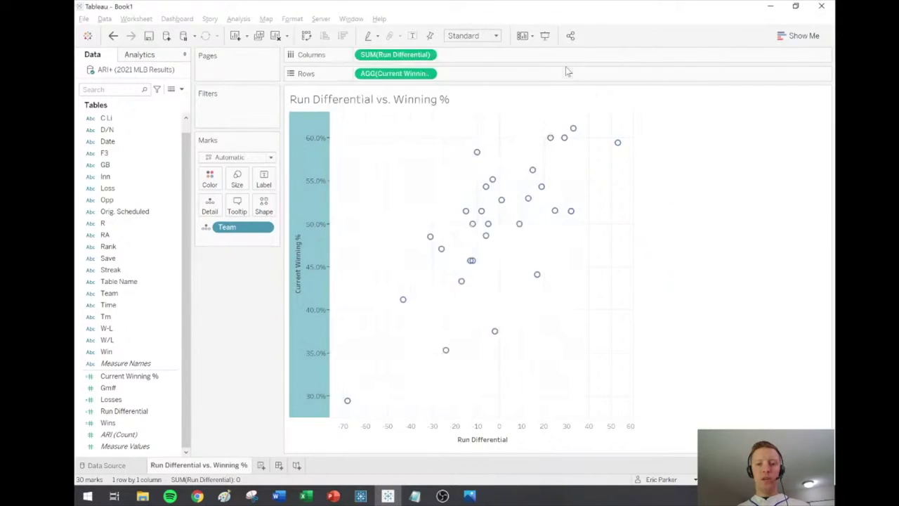
- Fit the Run Differential vs. Winning % scatter plot to the entire view
right_click(455, 434)
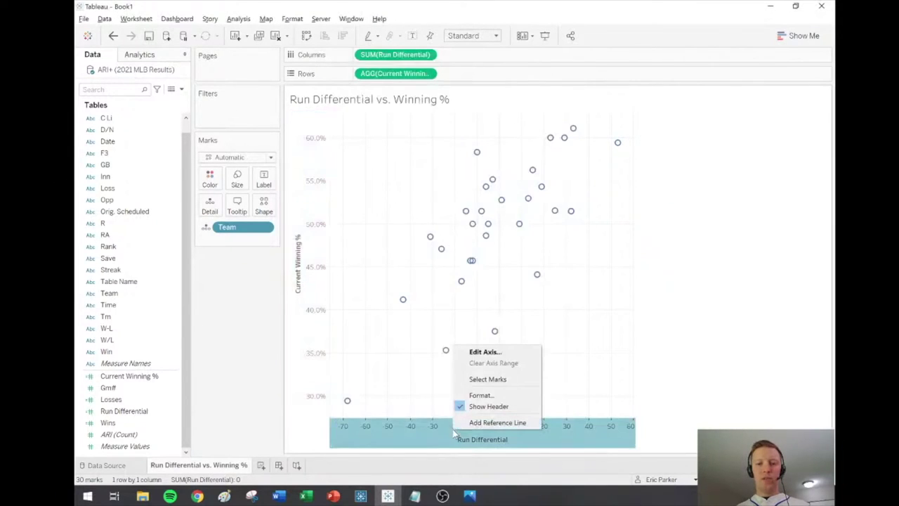
left_click(704, 307)
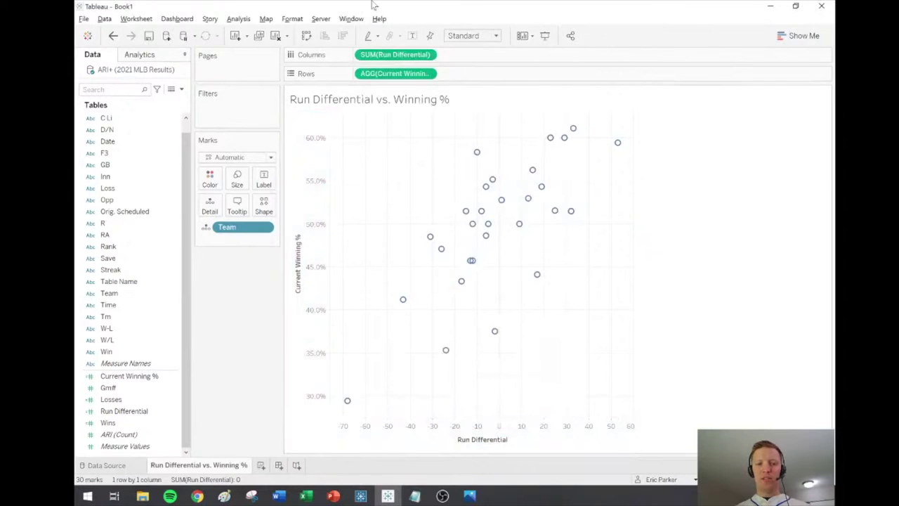
left_click(463, 36)
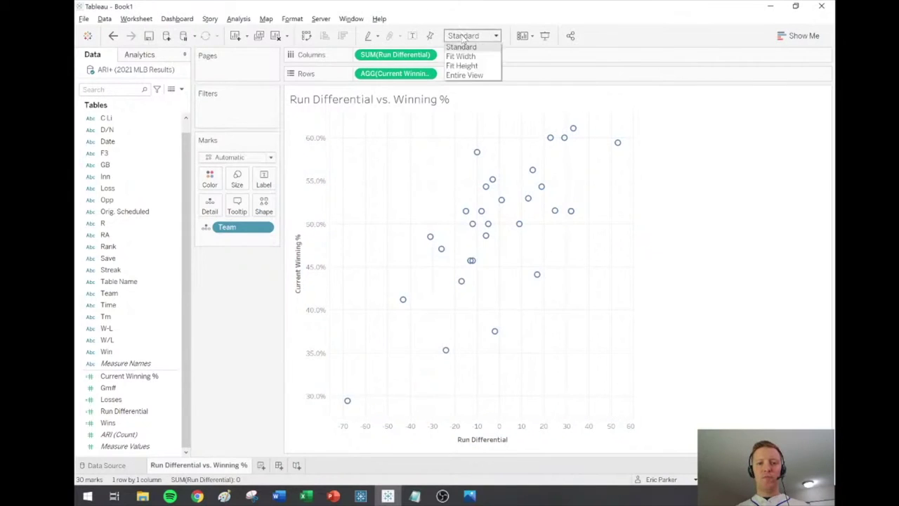
left_click(470, 76)
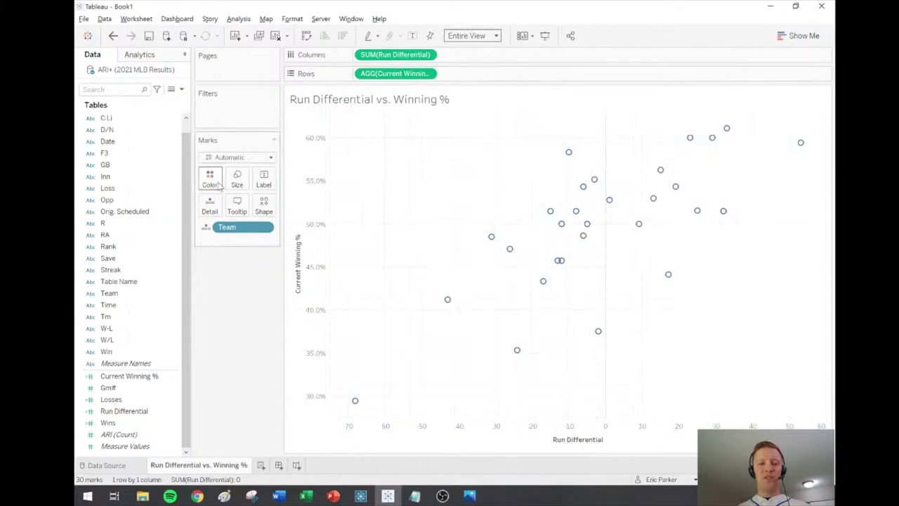
- Change the scatter plot's mark type to Circle and make the marks slightly larger
left_click(253, 159)
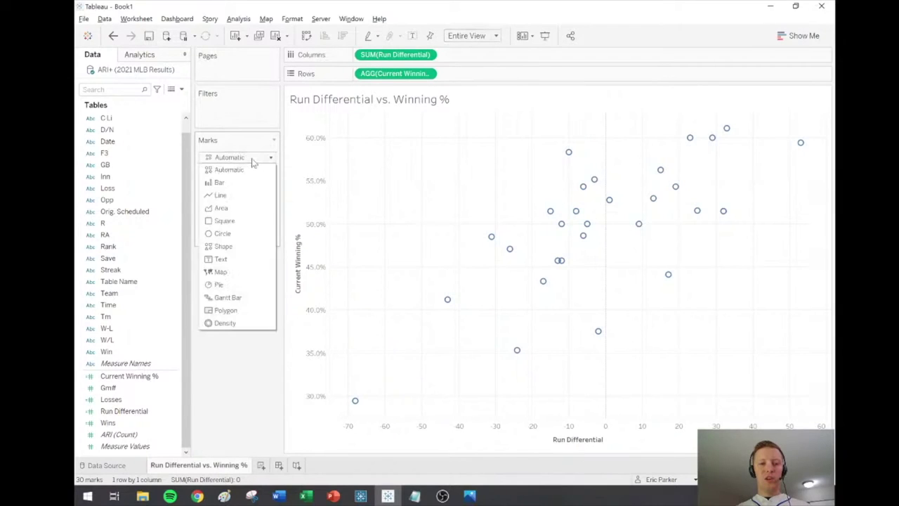
left_click(223, 233)
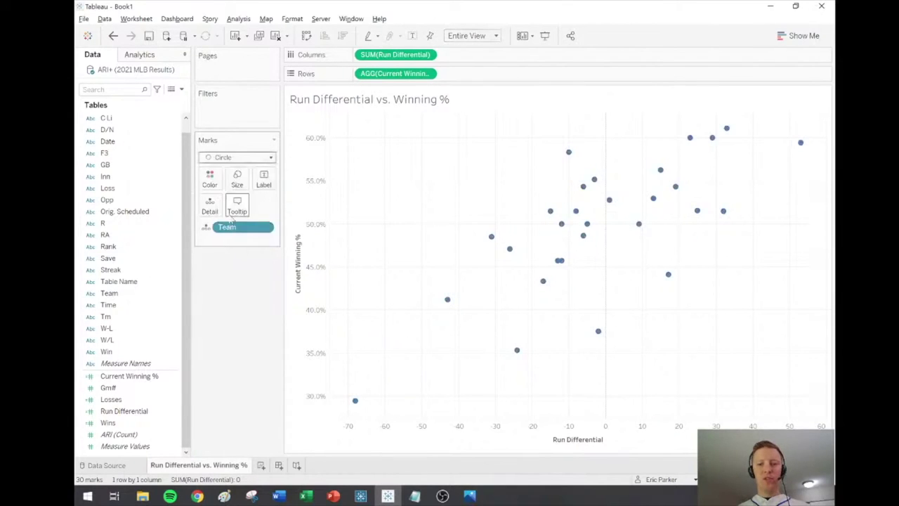
left_click(237, 179)
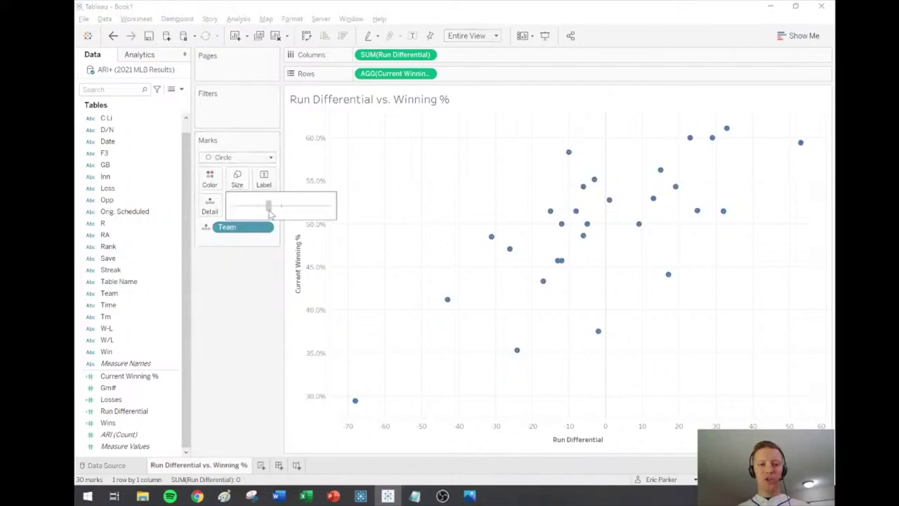
left_click_drag(270, 213, 269, 208)
- Lower the opacity of the circle marks to 64%
left_click(211, 179)
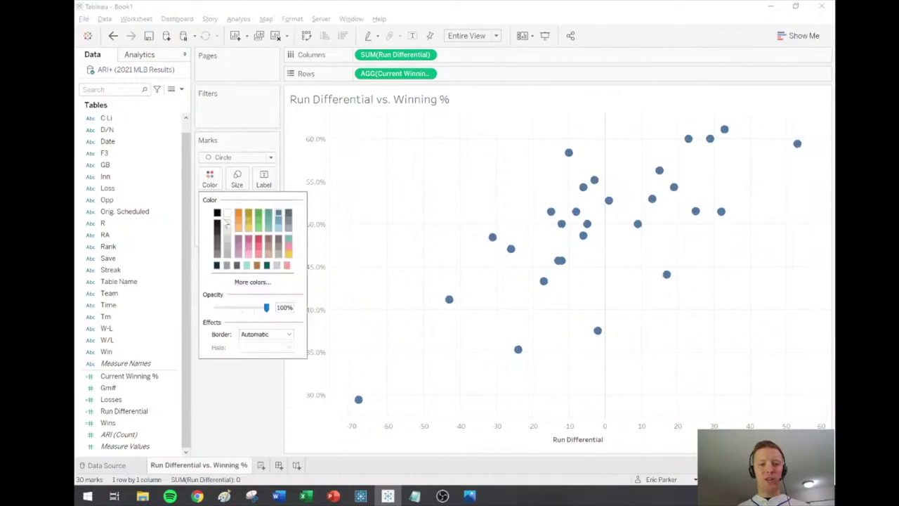
left_click(251, 310)
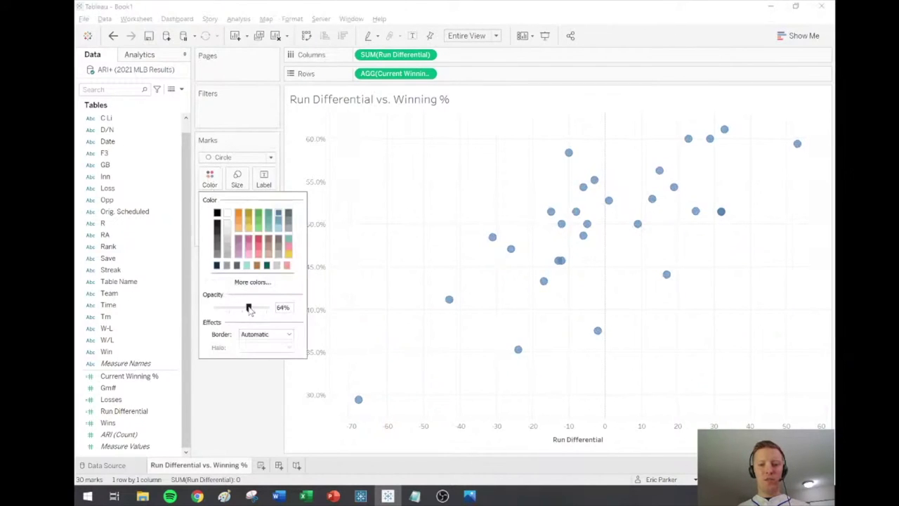
left_click(238, 411)
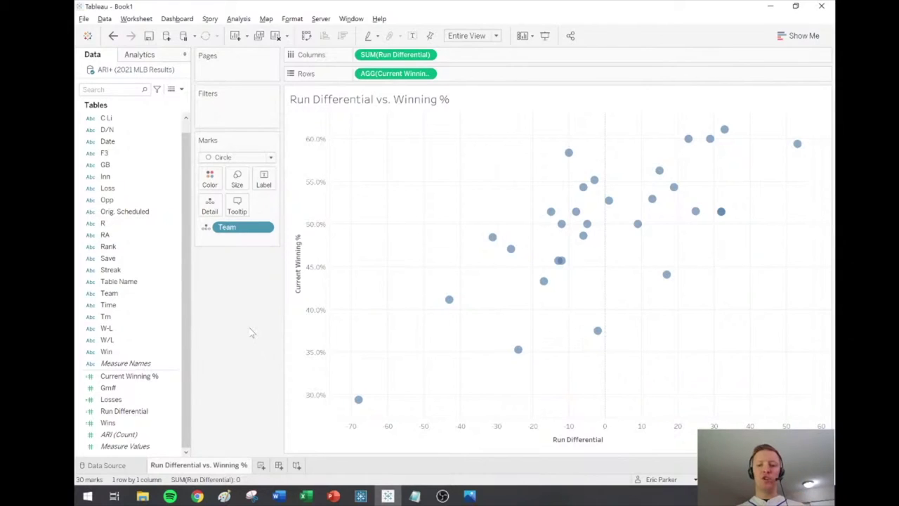
- Start a new group from the Team field and place SEA in a group of its own
right_click(156, 294)
mouse_move(207, 378)
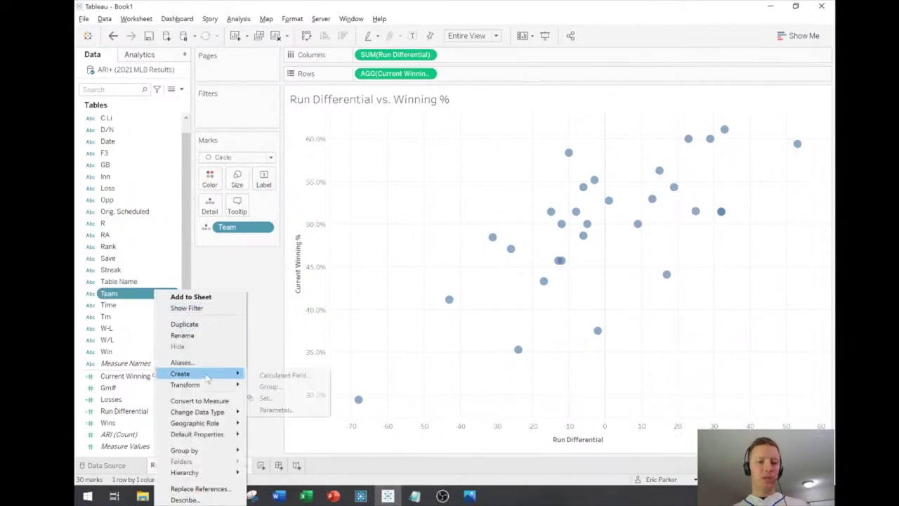
left_click(271, 387)
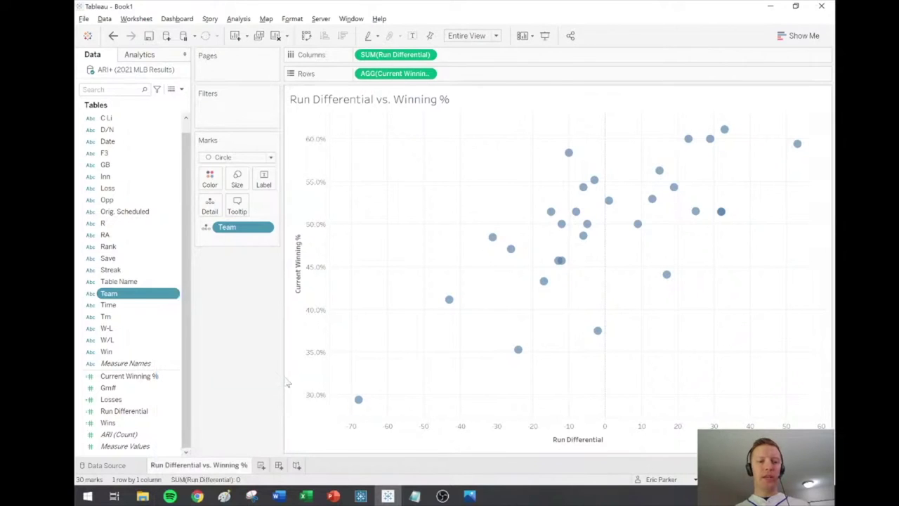
scroll(414, 182, "down", 1)
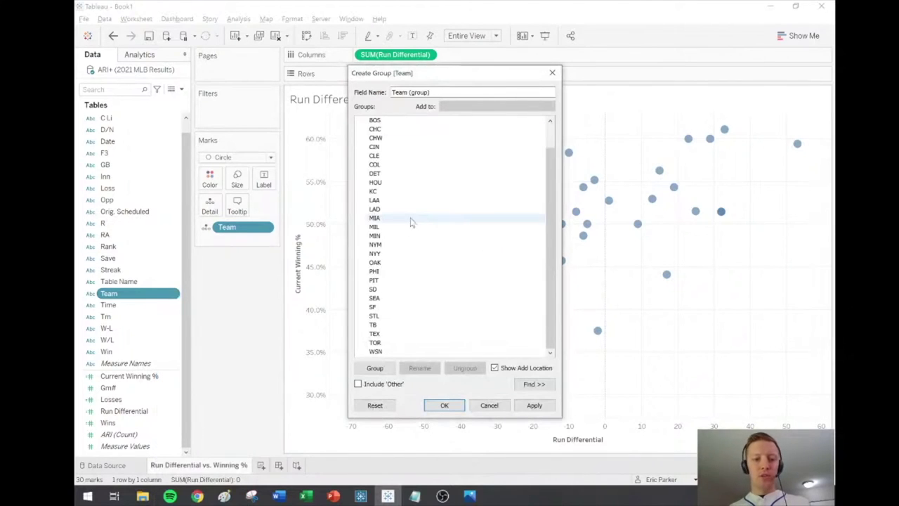
left_click(379, 298)
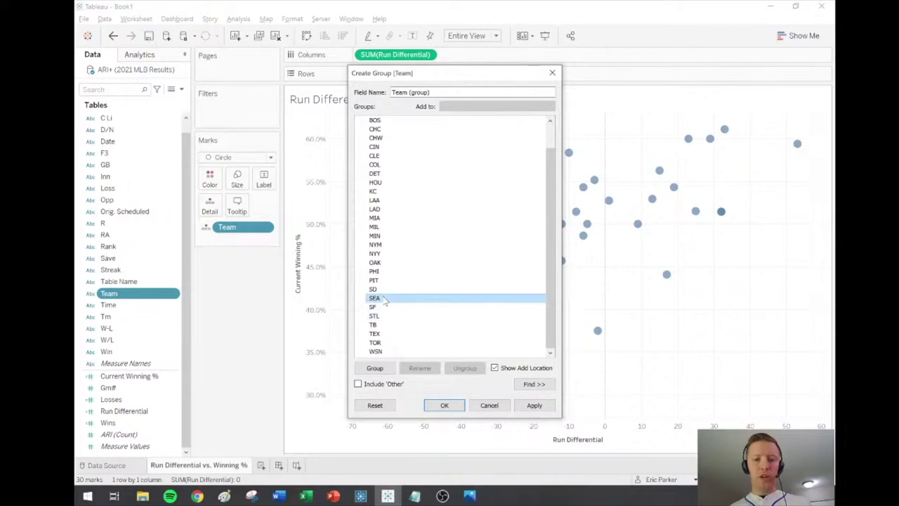
left_click(375, 368)
left_click(361, 298)
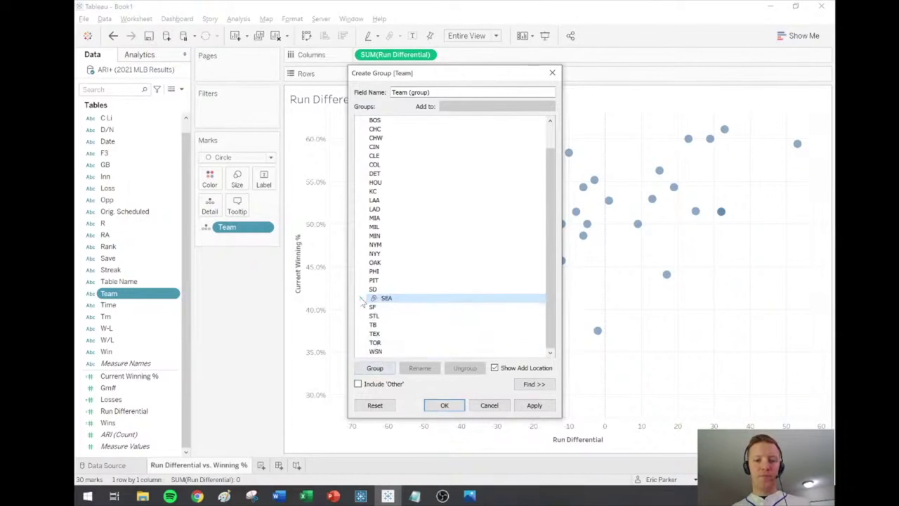
- Group the teams HOU, LAA, OAK and TEX under the name AL West
left_click(376, 334)
left_click(392, 182, "ctrl")
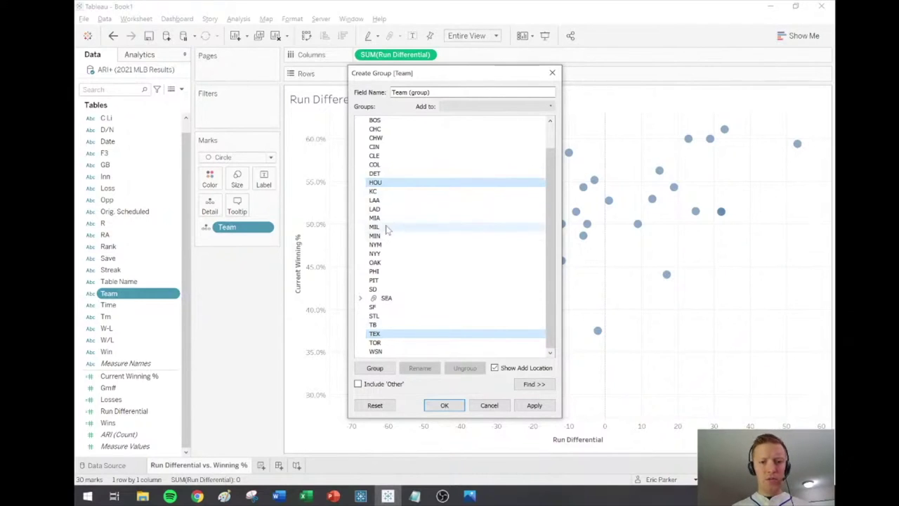
left_click(385, 201, "ctrl")
left_click(383, 262, "ctrl")
left_click(375, 368)
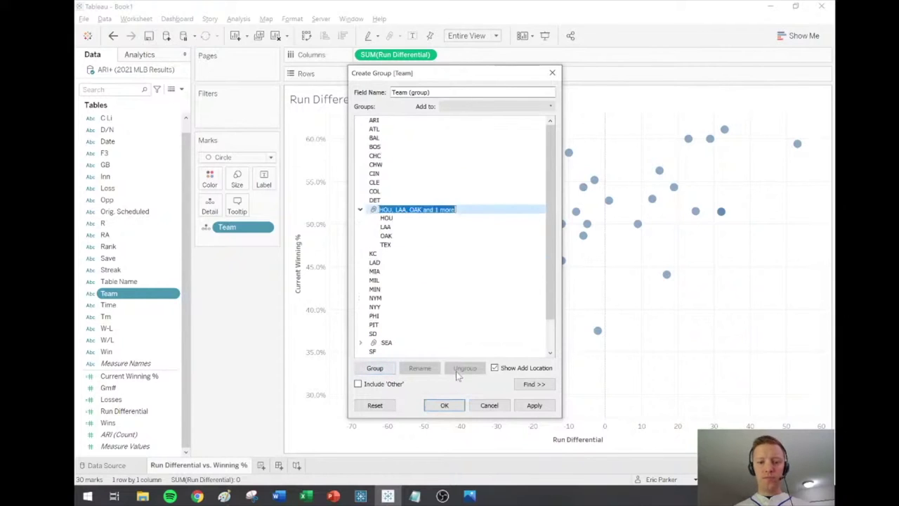
type("AL West")
key("Return")
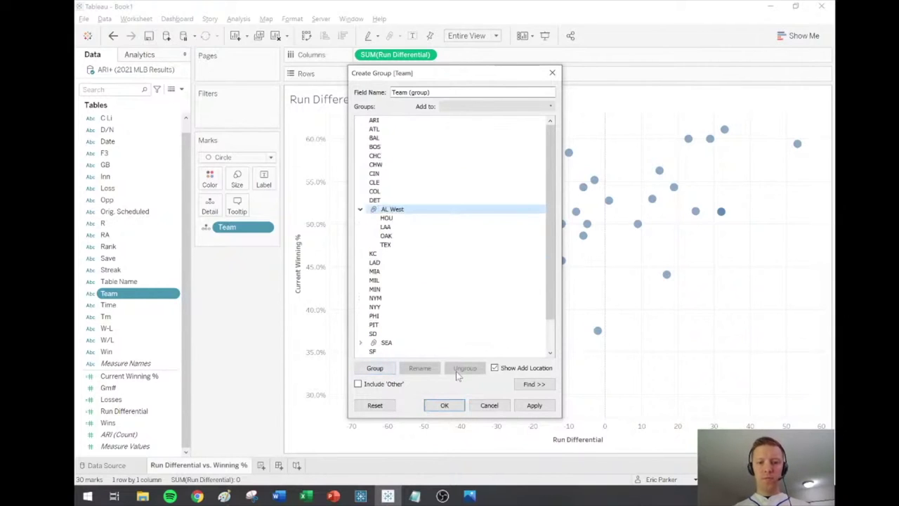
left_click(360, 210)
- Group all remaining ungrouped teams as Rest of MLB and save the Team group field
left_click(372, 218)
left_click(381, 298, "shift")
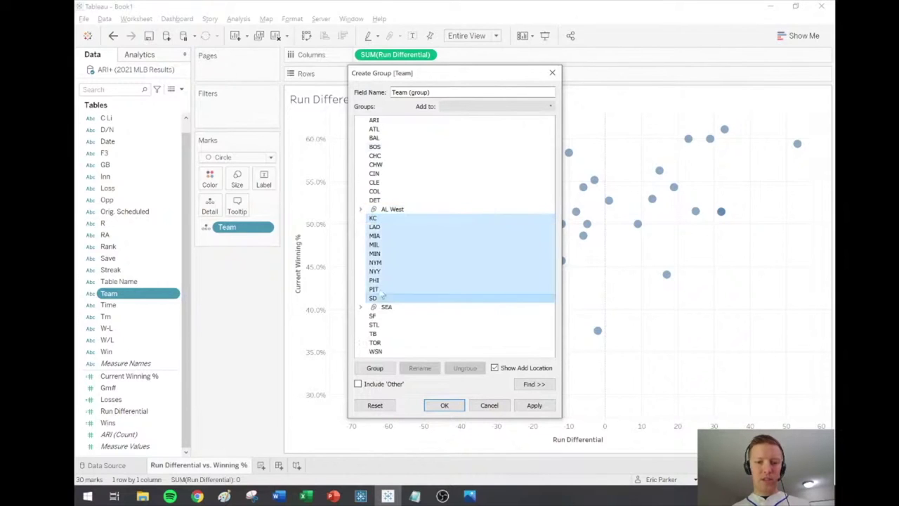
left_click(388, 121, "ctrl+shift")
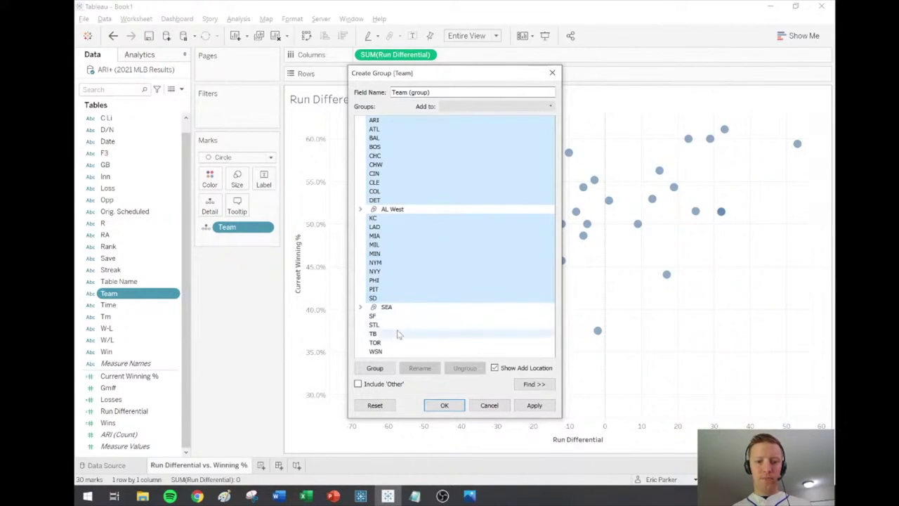
left_click(398, 316, "ctrl")
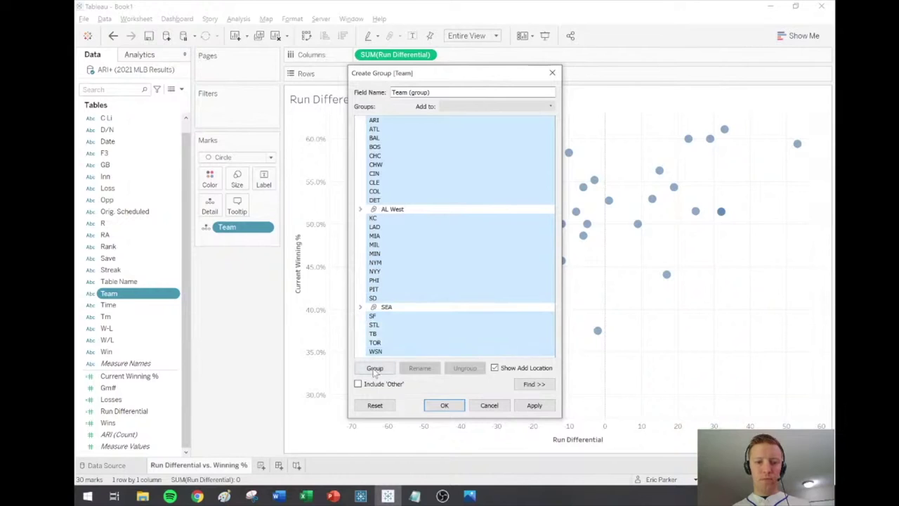
left_click(376, 369)
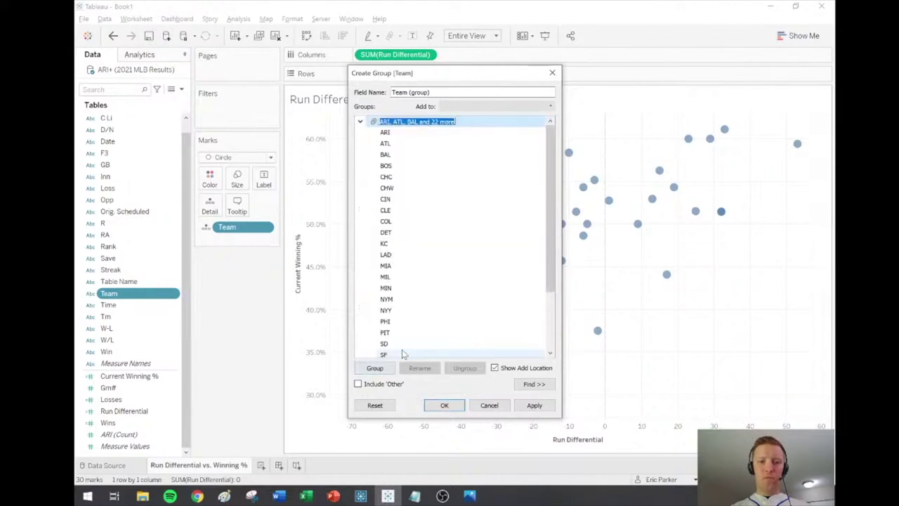
type("Rest of MLB")
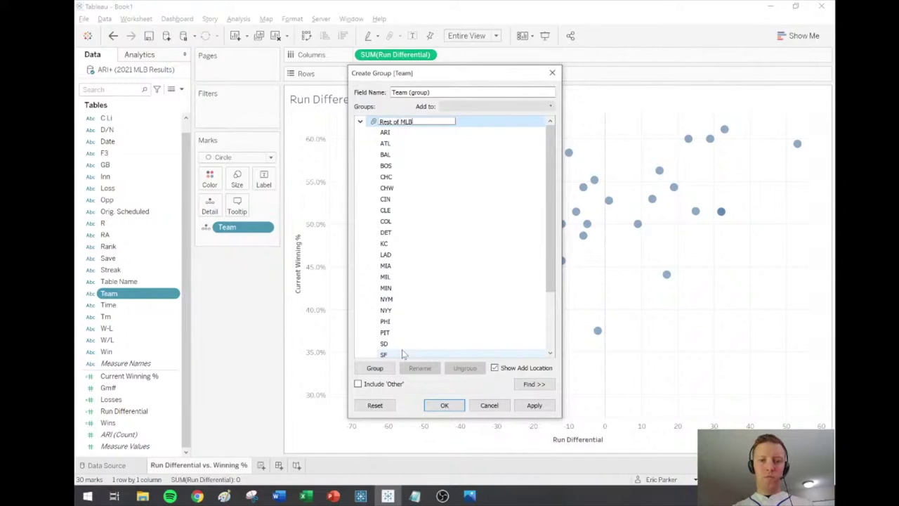
key("Return")
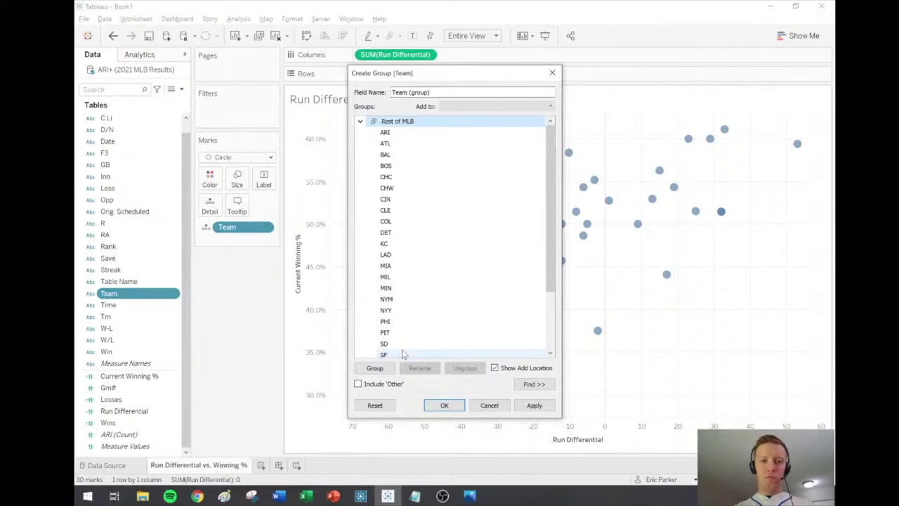
left_click(359, 121)
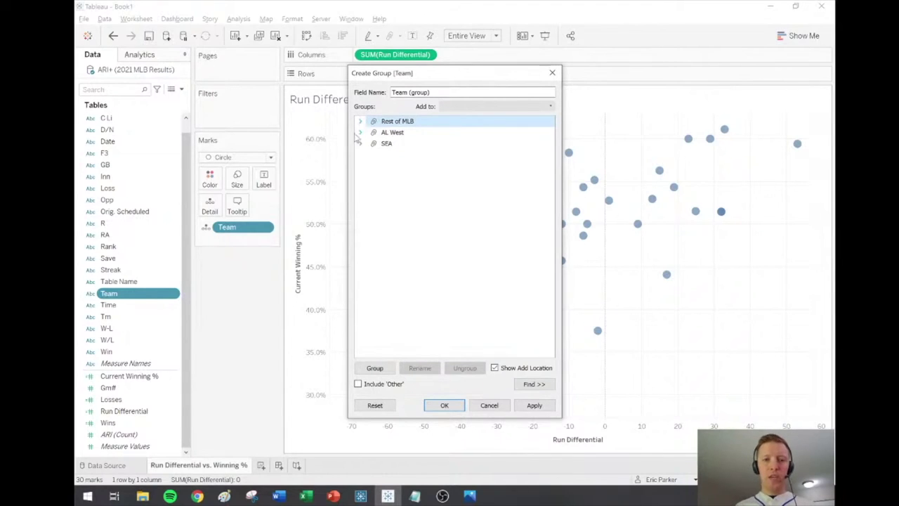
left_click(447, 407)
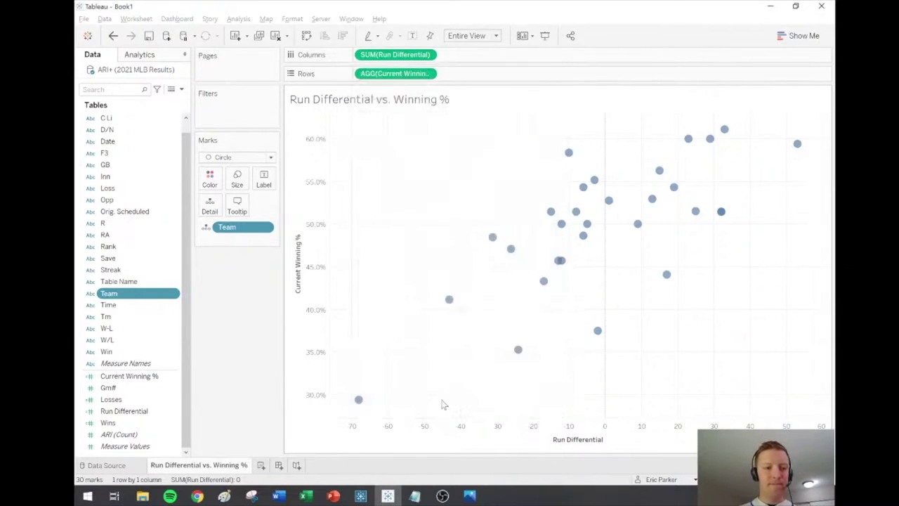
- Color the marks by Team (group) and choose the Mariners color palette for its items
left_click_drag(118, 305, 214, 181)
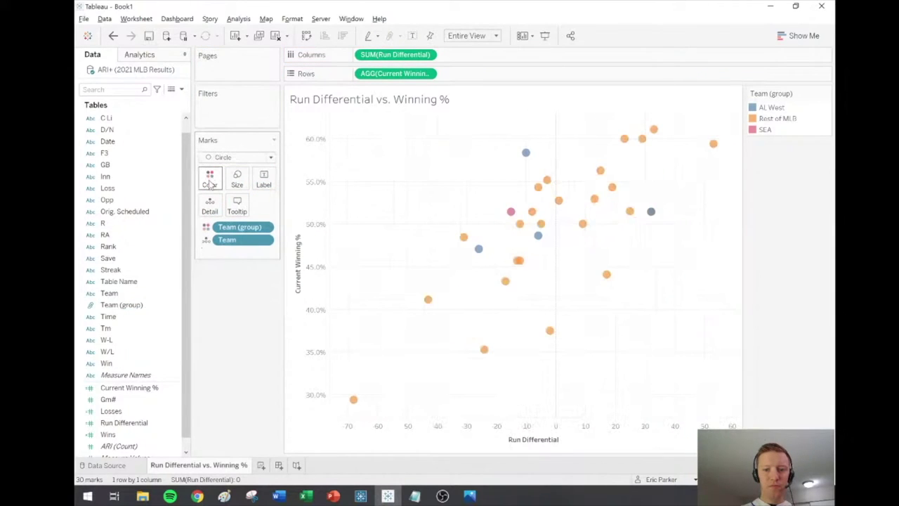
left_click(209, 179)
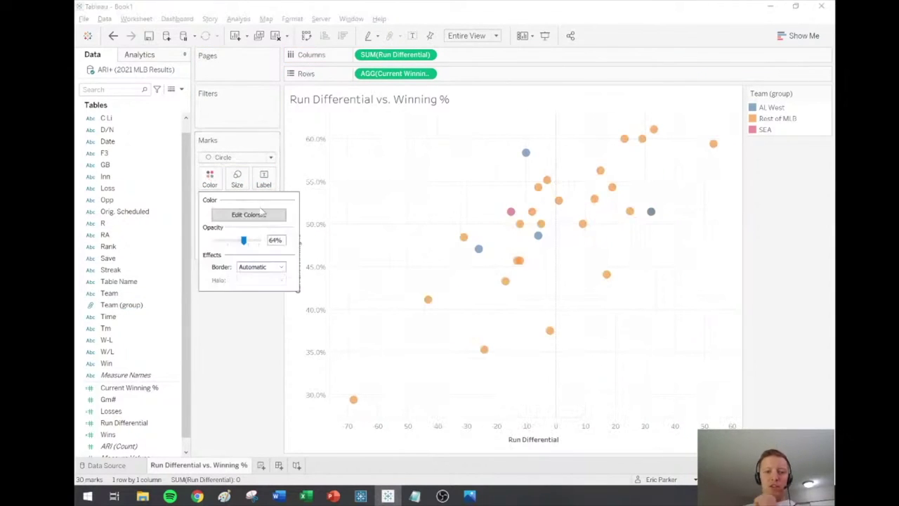
left_click(248, 215)
left_click(508, 154)
scroll(485, 288, "down", 1)
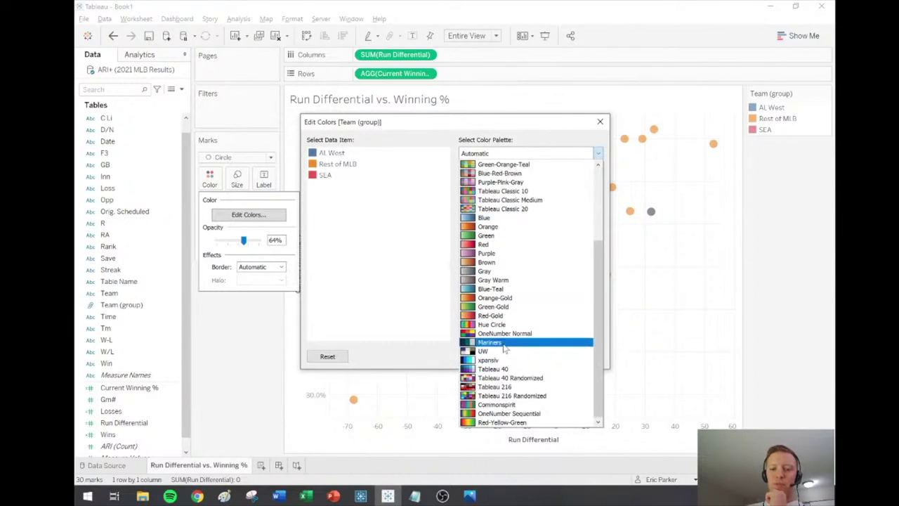
left_click(500, 343)
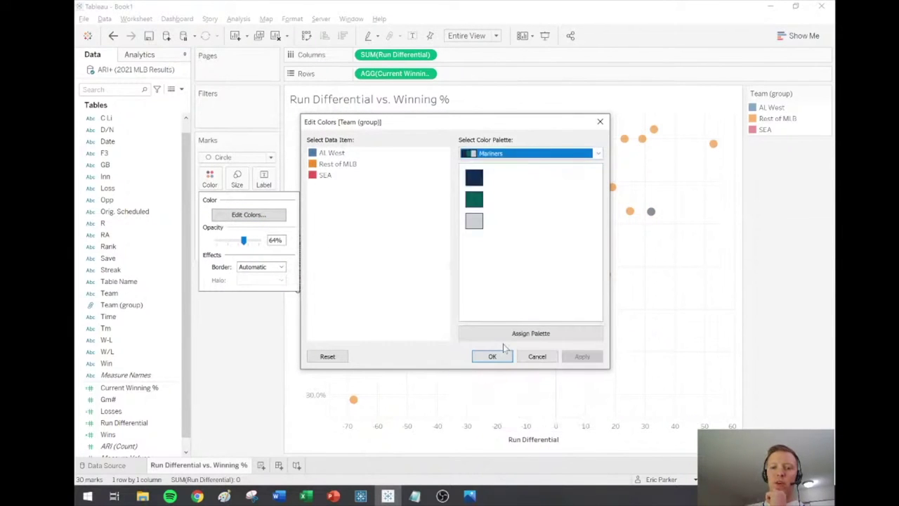
- Assign green to SEA, light gray to Rest of MLB and navy to AL West, and apply the colors to the plot
left_click(325, 174)
left_click(474, 199)
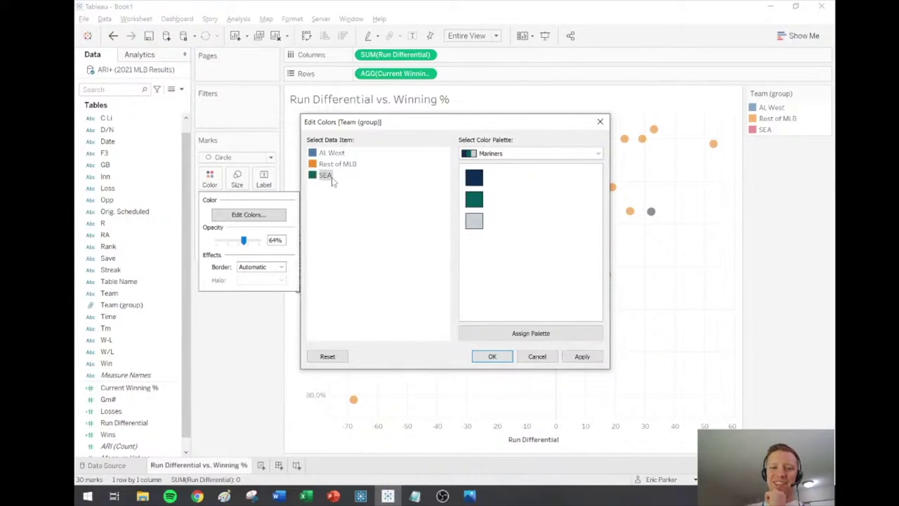
left_click(338, 164)
left_click(474, 222)
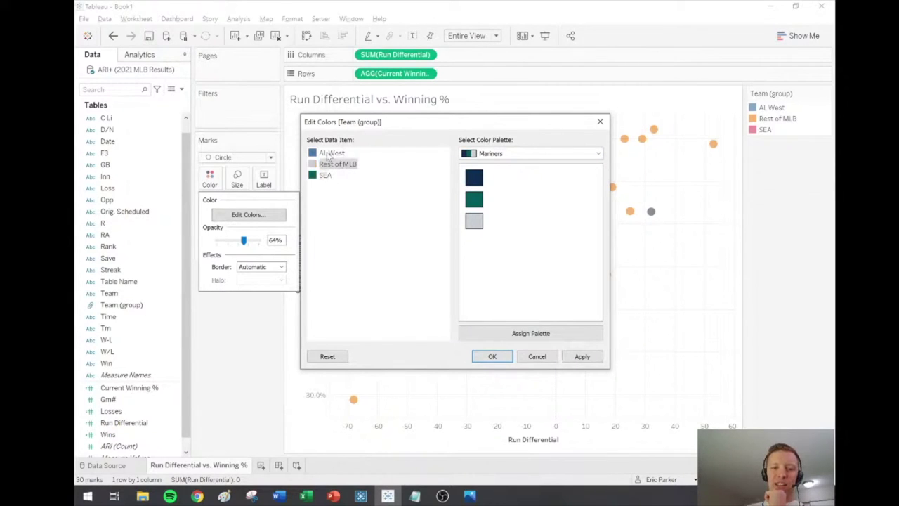
left_click(330, 153)
left_click(474, 177)
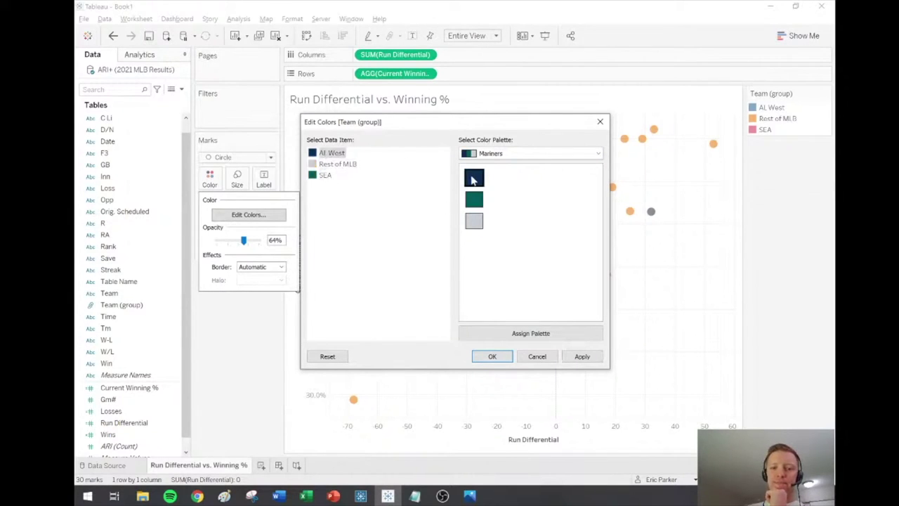
left_click(493, 356)
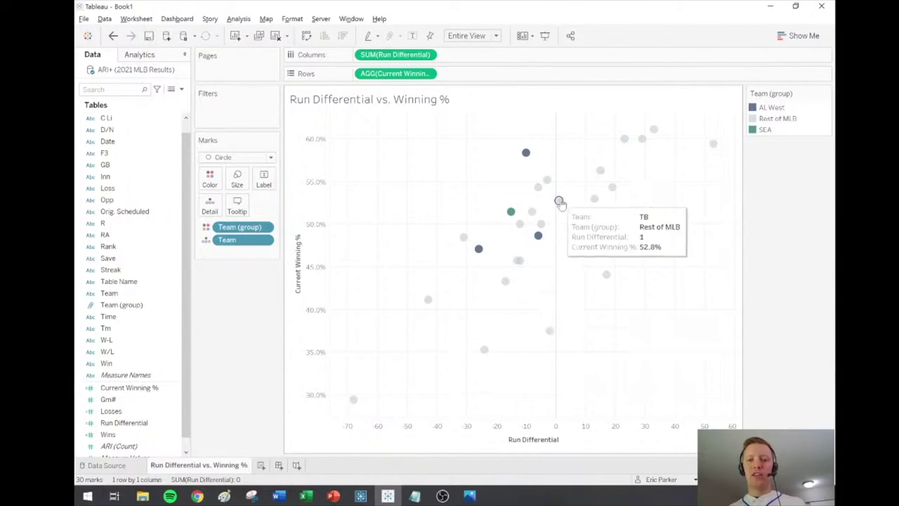
mouse_move(536, 233)
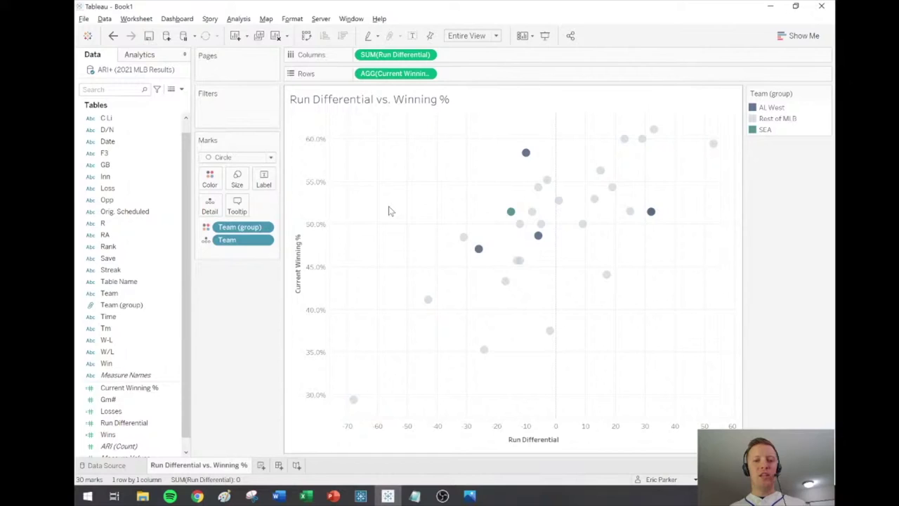
- Set the grid lines to None for both the rows and the columns of the scatter plot
right_click(391, 211)
left_click(424, 265)
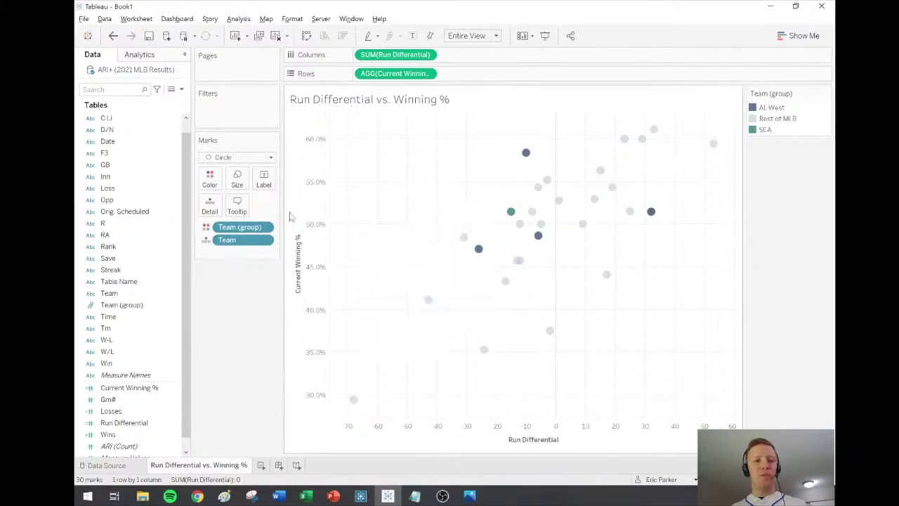
left_click(129, 74)
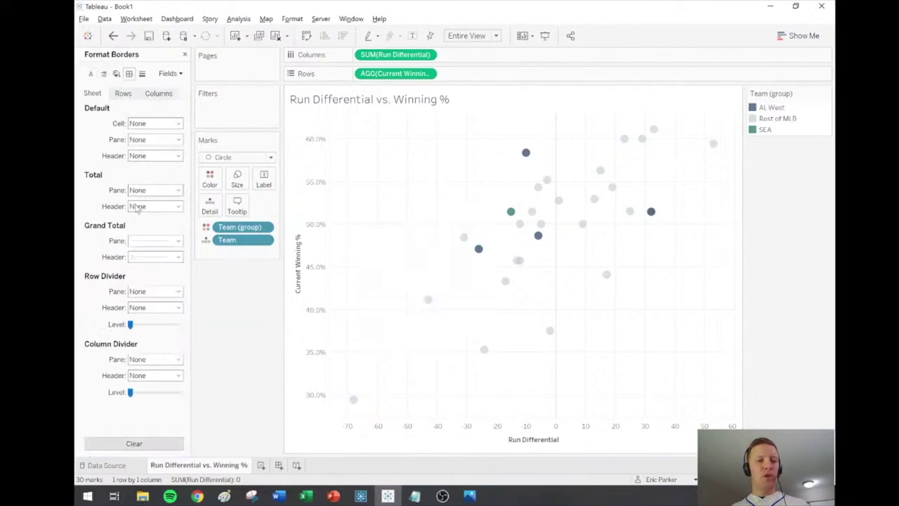
left_click(130, 96)
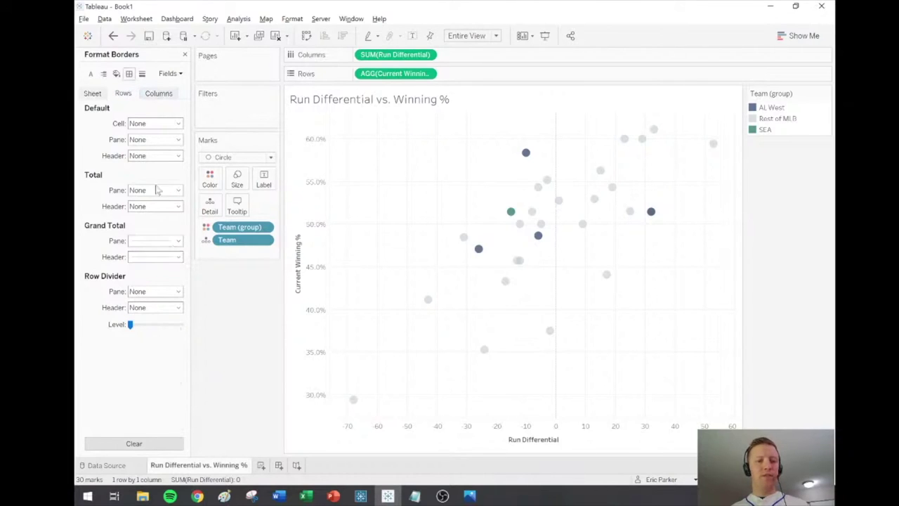
left_click(142, 74)
left_click(131, 124)
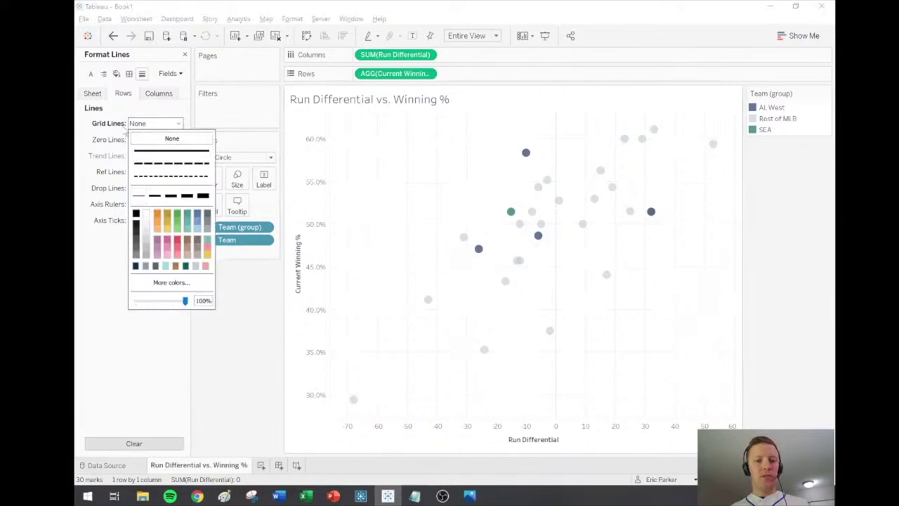
left_click(103, 133)
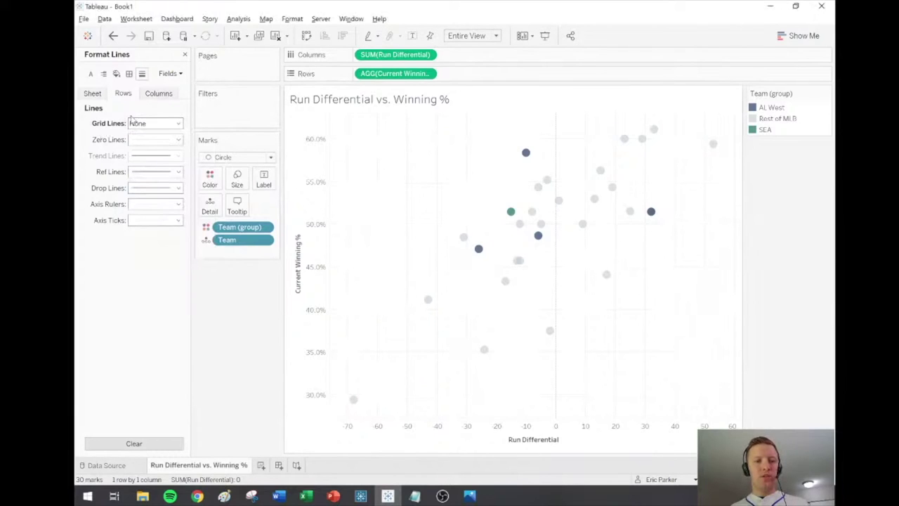
left_click(159, 94)
left_click(156, 123)
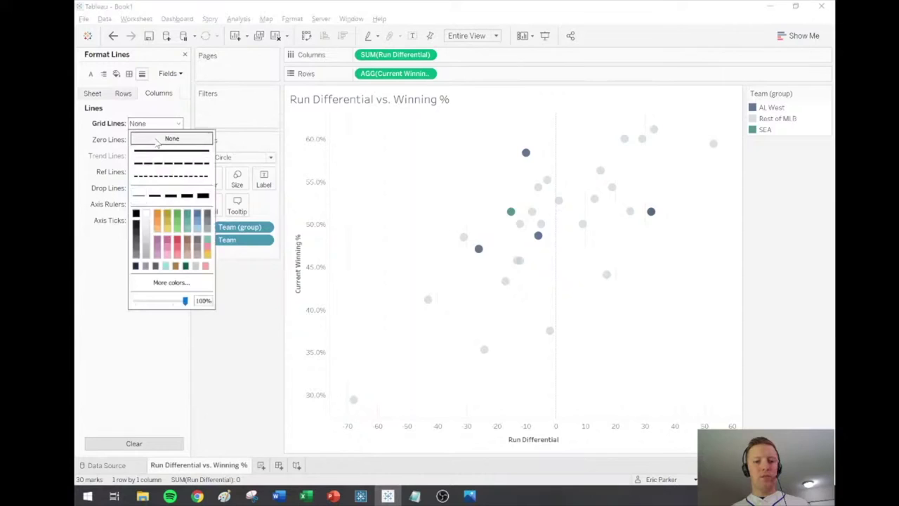
left_click(98, 97)
left_click(185, 54)
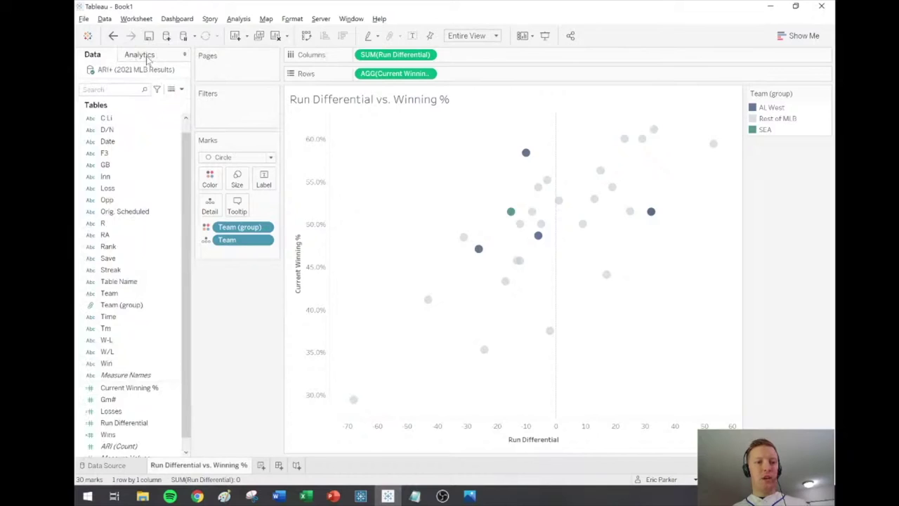
- Add a constant line at .5 on the Current Winning % axis
left_click(144, 59)
left_click_drag(115, 89, 377, 192)
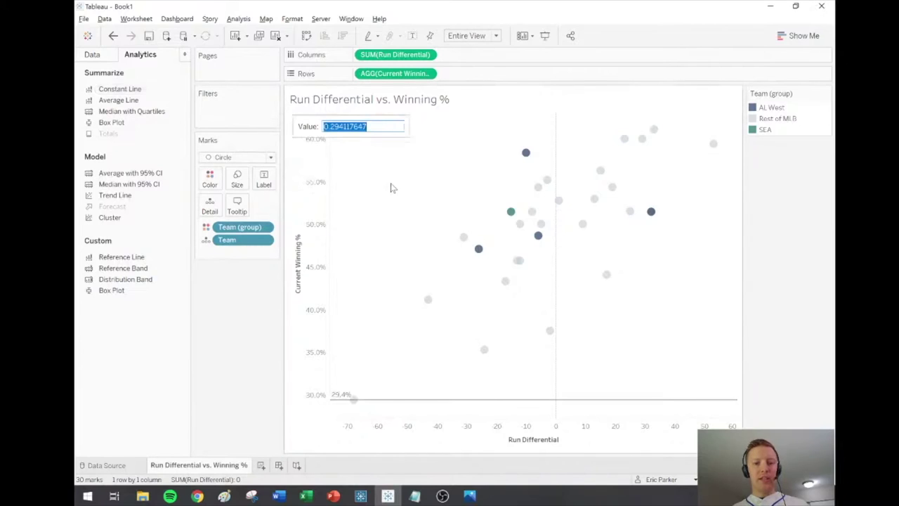
type(".5")
key("Return")
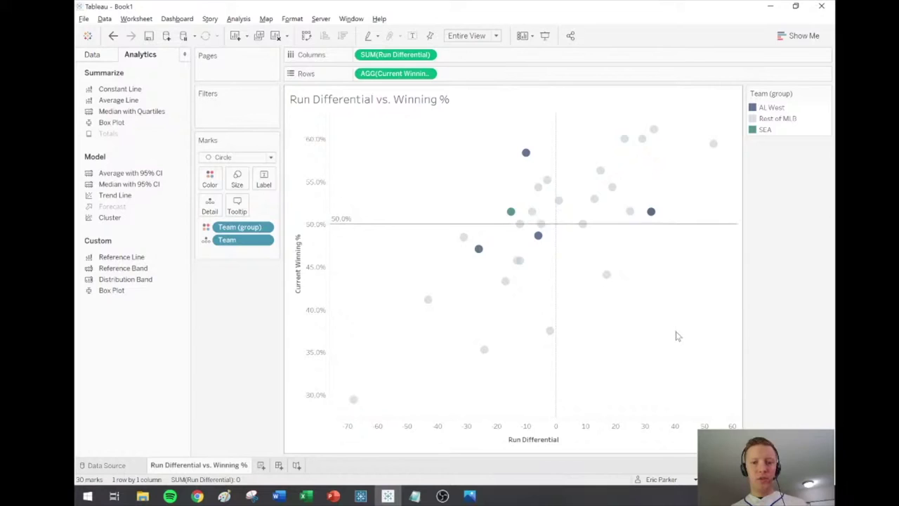
- Format the 50.0% reference line with the finely dashed line style
left_click(413, 224)
right_click(413, 225)
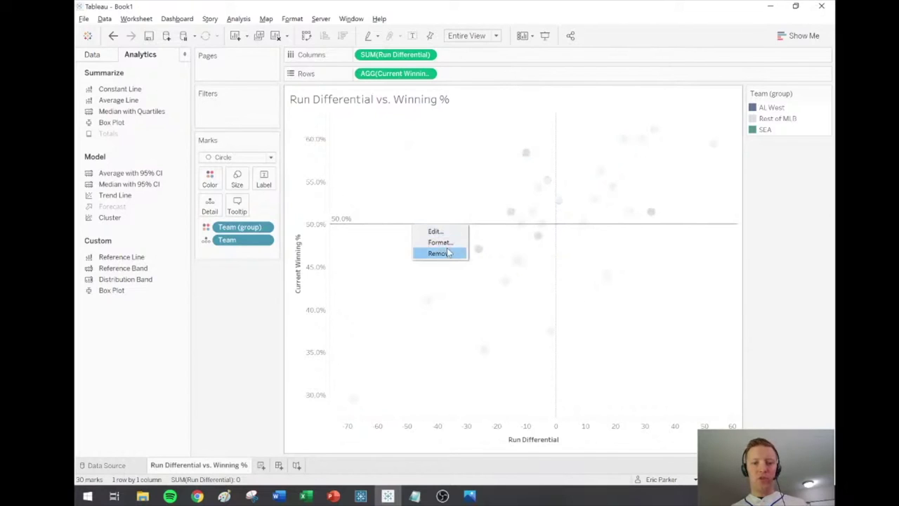
left_click(439, 243)
left_click(151, 88)
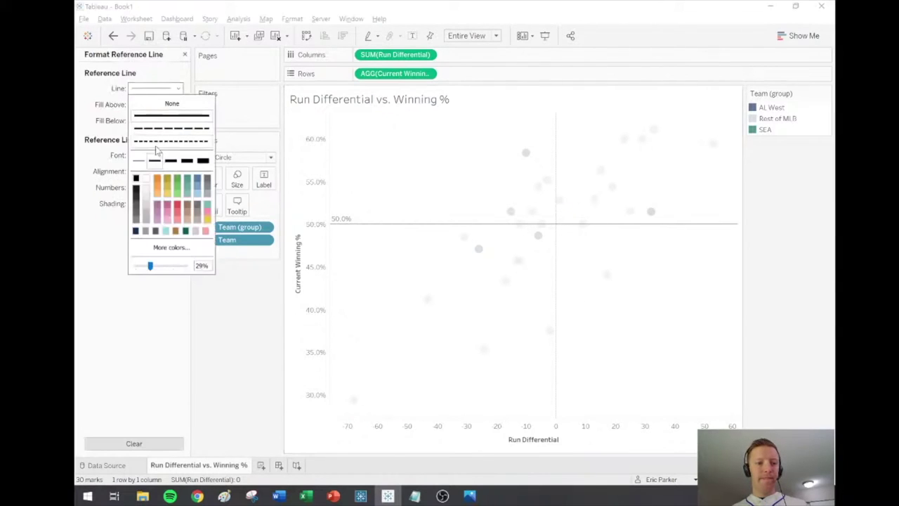
left_click(162, 144)
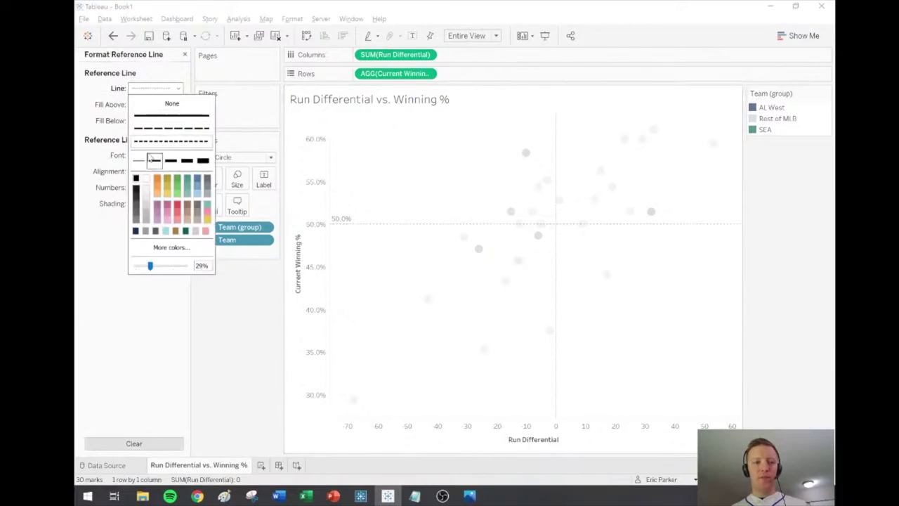
left_click(397, 288)
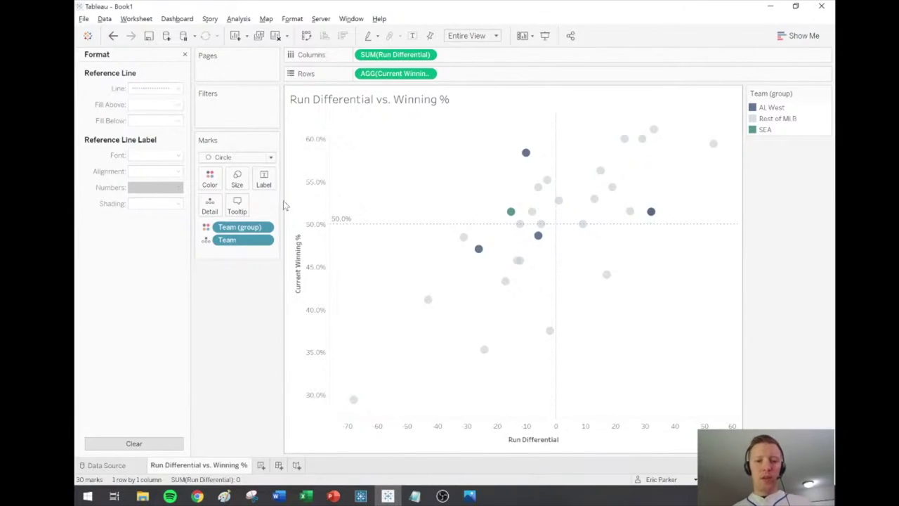
left_click(186, 55)
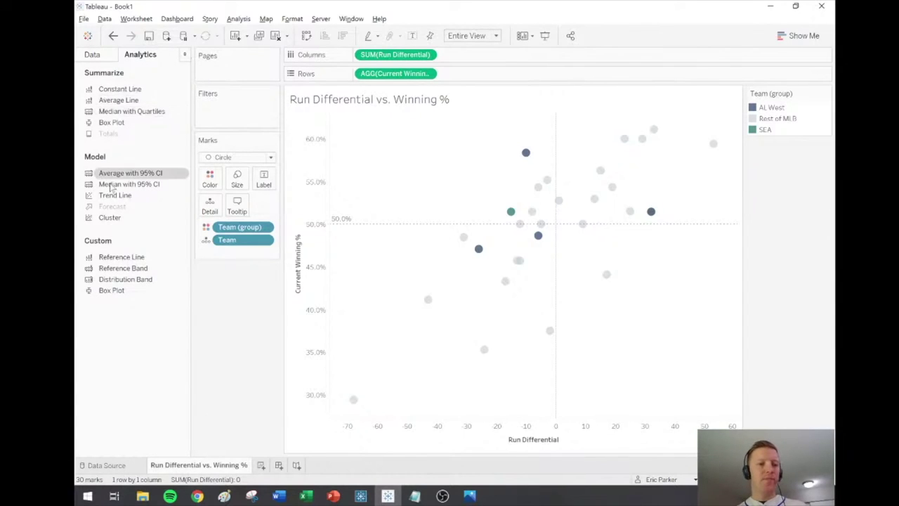
- Add a linear trend line to the plot and disallow a separate trend line per color
left_click_drag(110, 200, 406, 146)
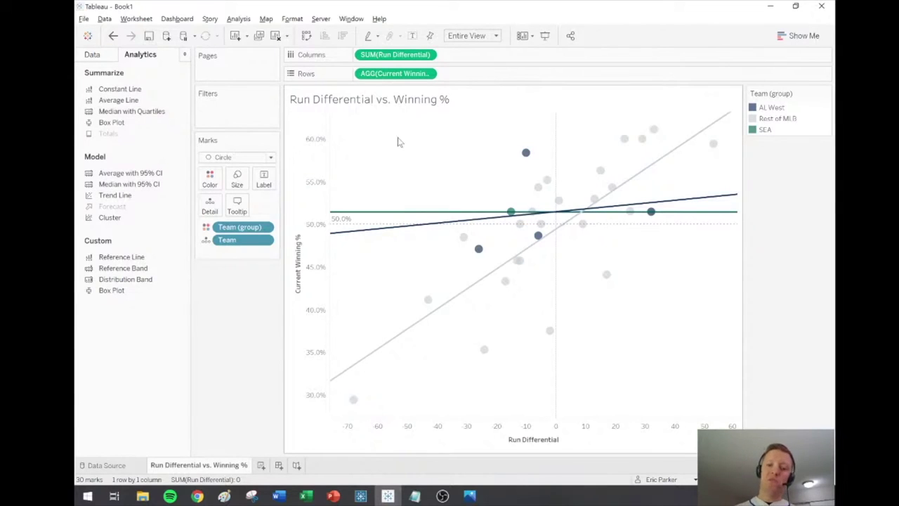
right_click(471, 293)
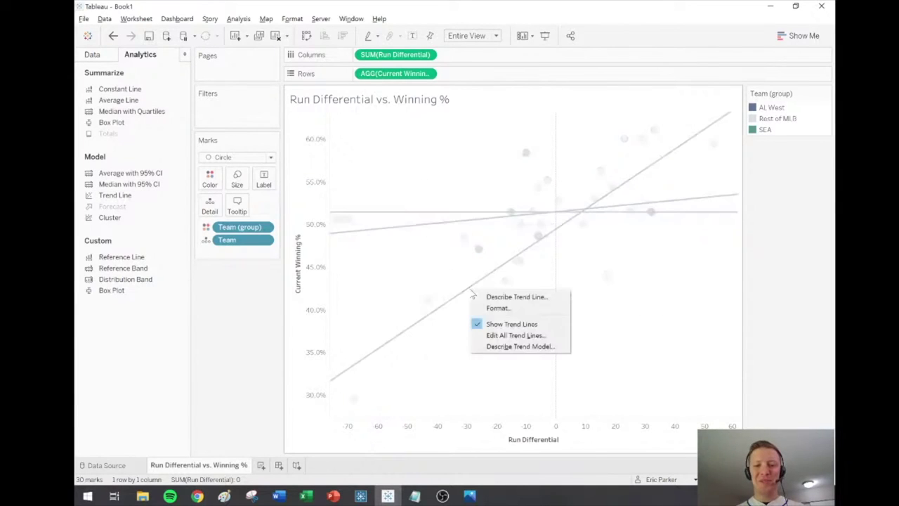
left_click(513, 337)
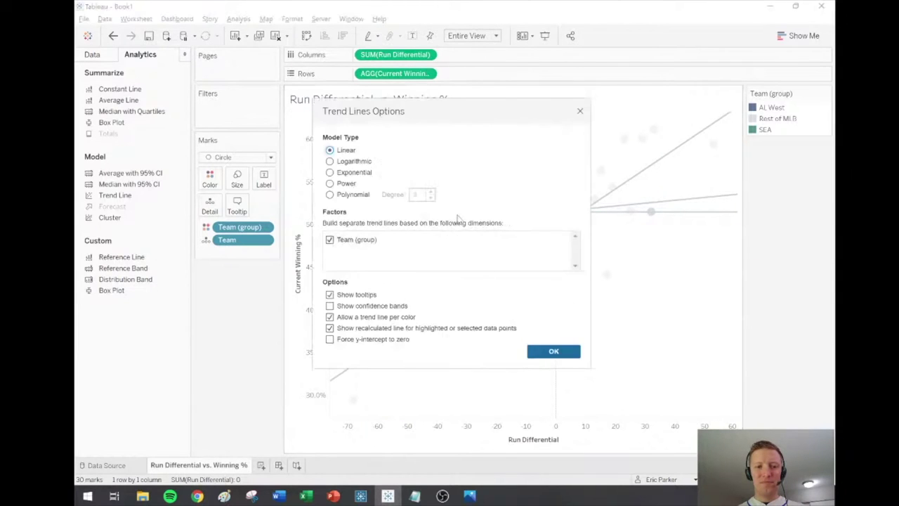
left_click(331, 317)
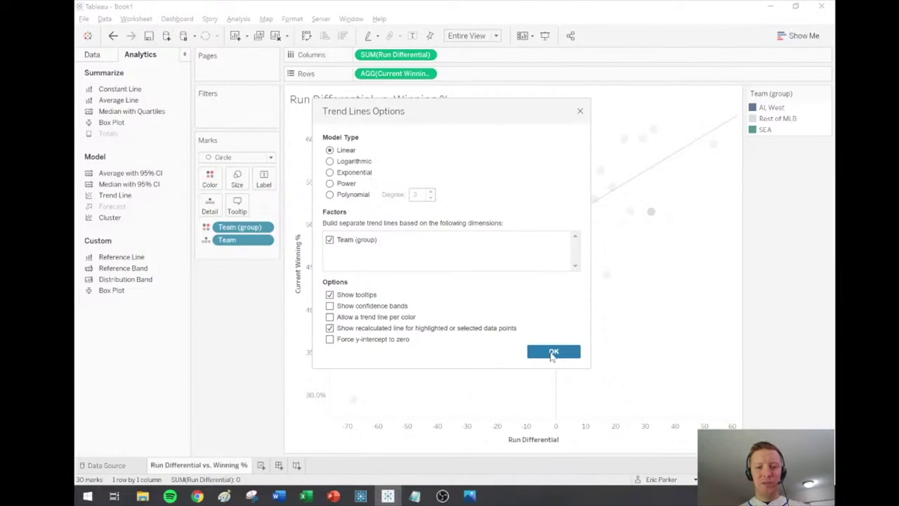
left_click(551, 351)
- Format the trend line with the thinnest width, a gray color and reduced opacity
right_click(461, 283)
left_click(492, 297)
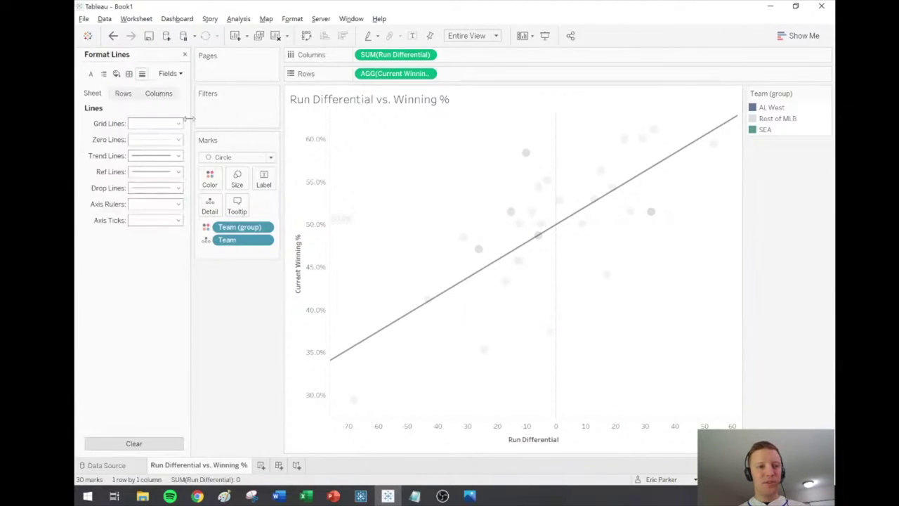
left_click(149, 156)
left_click(139, 228)
left_click(137, 271)
left_click_drag(158, 334, 150, 335)
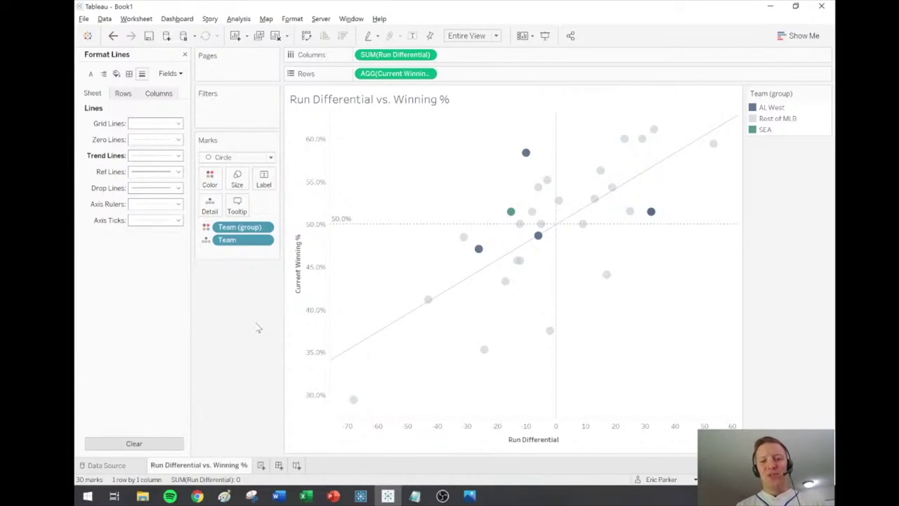
mouse_move(513, 213)
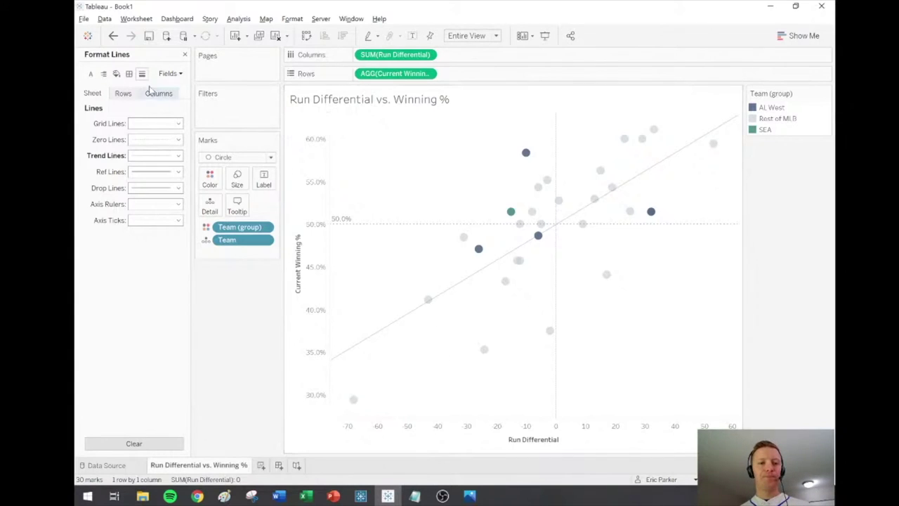
left_click(185, 54)
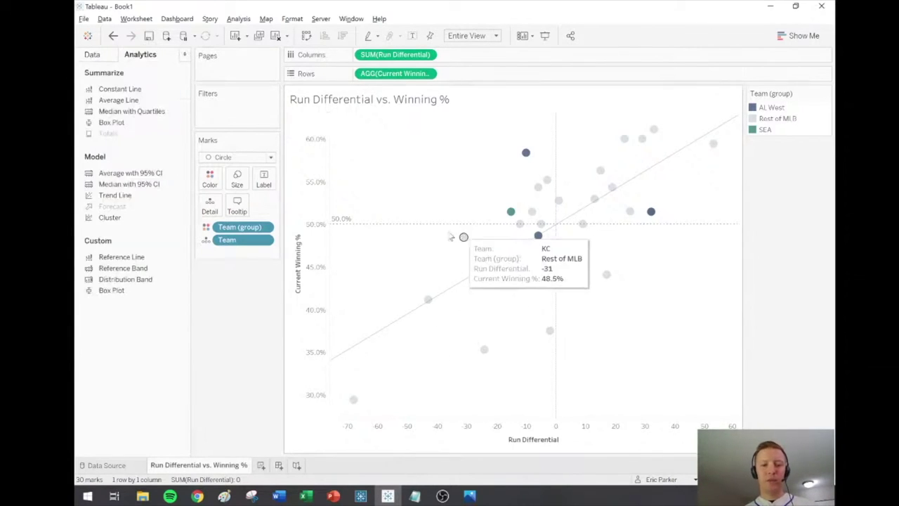
- Switch to the Mariners 2021 Tracker picture in Photos, trace the cumulative run differential chart for reference, and return to Tableau
left_click(469, 496)
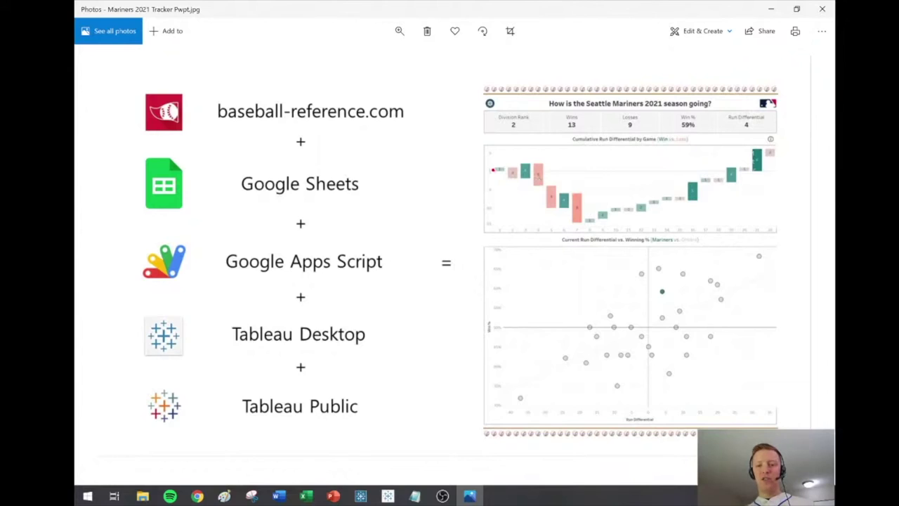
mouse_move(499, 168)
left_mouse_down()
mouse_move(553, 166)
mouse_move(597, 216)
mouse_move(683, 191)
mouse_move(691, 179)
mouse_move(749, 162)
mouse_move(778, 153)
left_mouse_up()
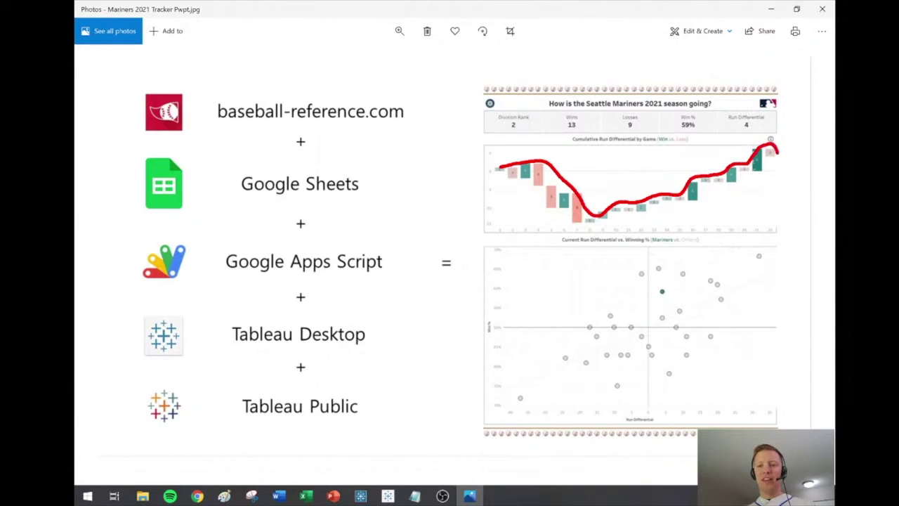
mouse_move(779, 153)
left_mouse_down()
mouse_move(822, 213)
mouse_move(834, 203)
left_mouse_up()
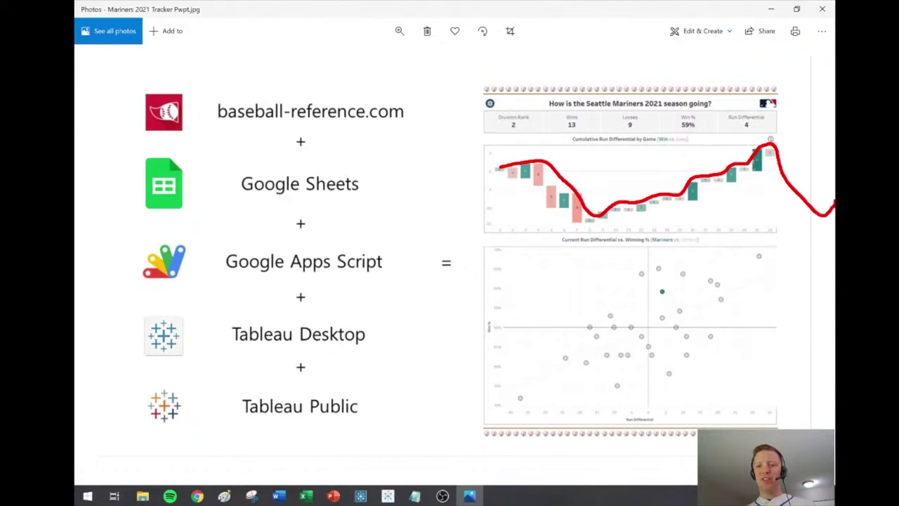
key("Escape")
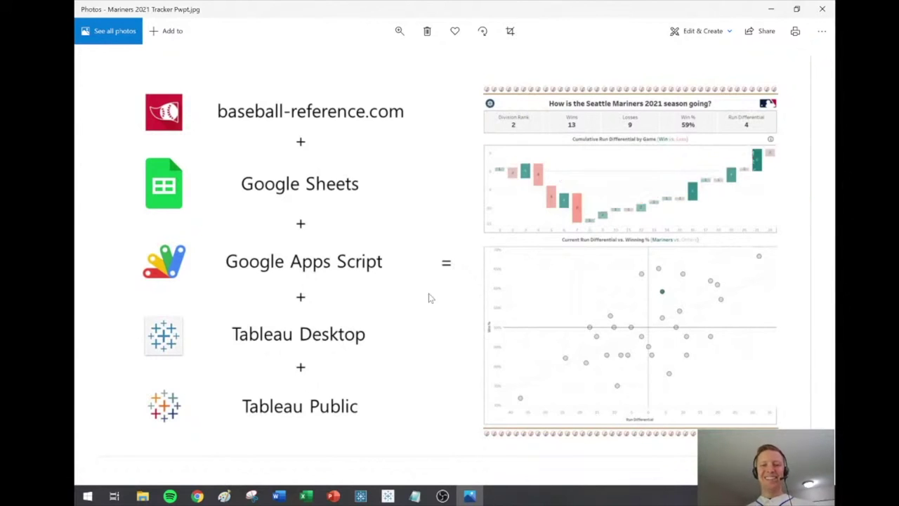
key("alt+Tab")
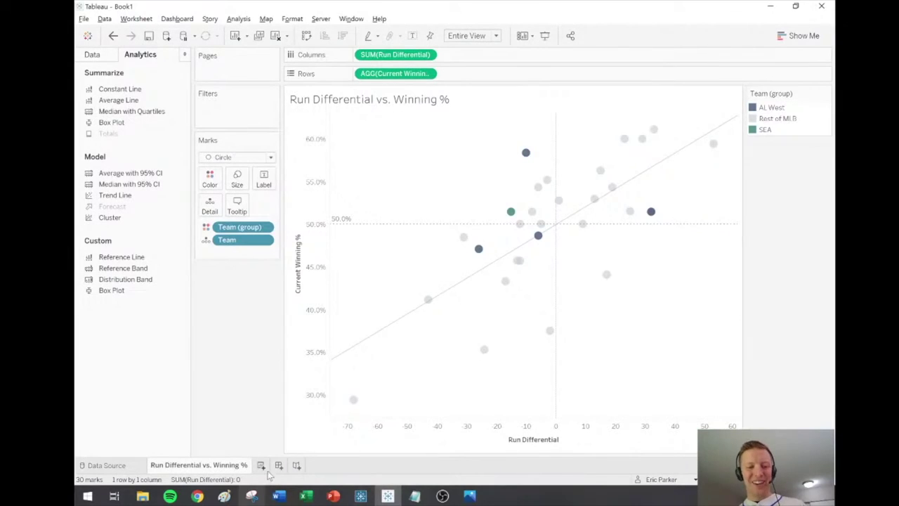
- Create a new worksheet and name it Run Differential Story
left_click(267, 466)
double_click(266, 465)
type("R")
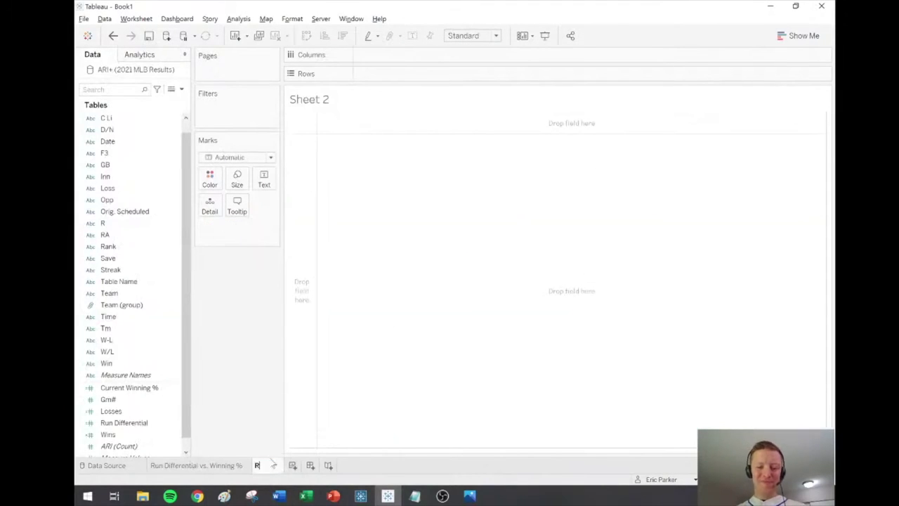
type("un Differential")
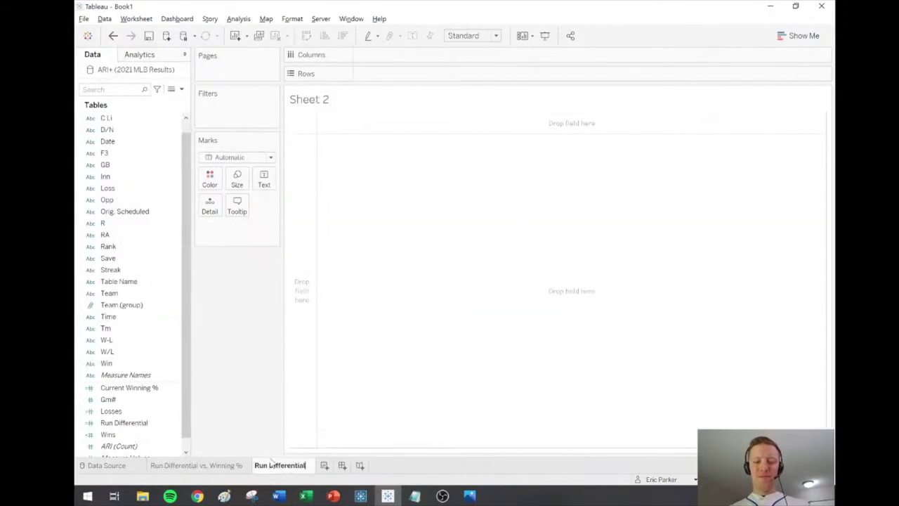
type(" Story")
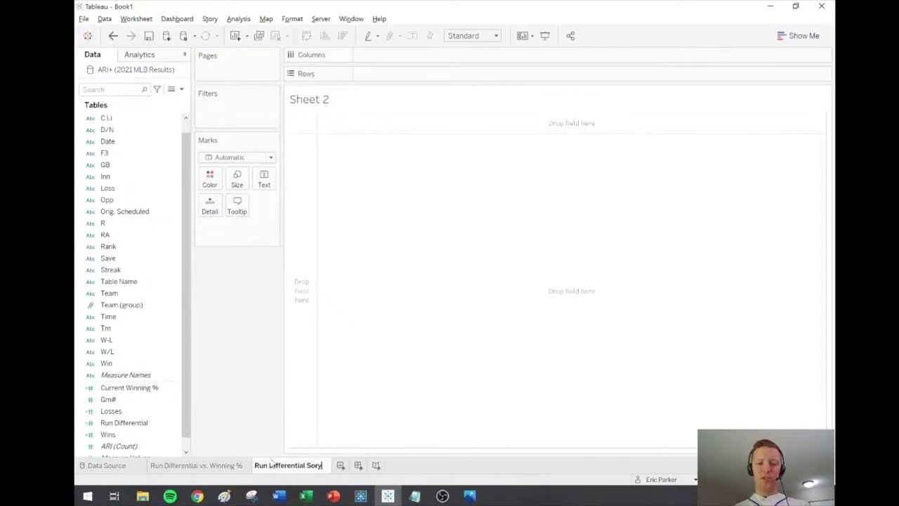
key("Return")
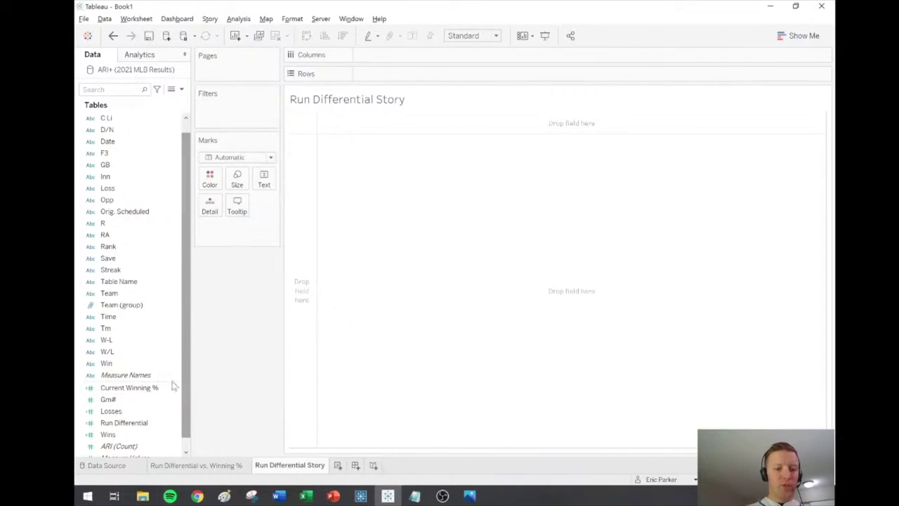
- Filter the Run Differential Story worksheet by Team, keeping only SEA
left_click_drag(174, 344, 228, 113)
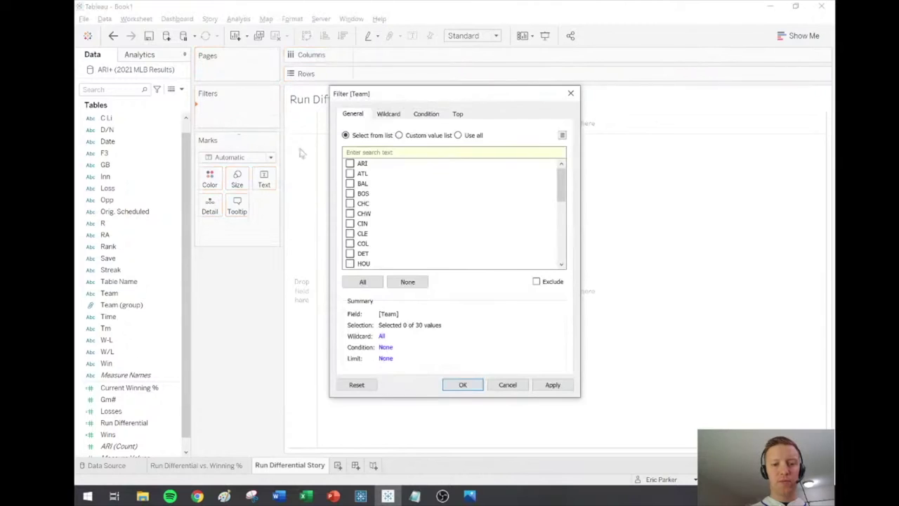
scroll(411, 219, "down", 5)
scroll(411, 219, "down", 2)
left_click(350, 203)
left_click(463, 383)
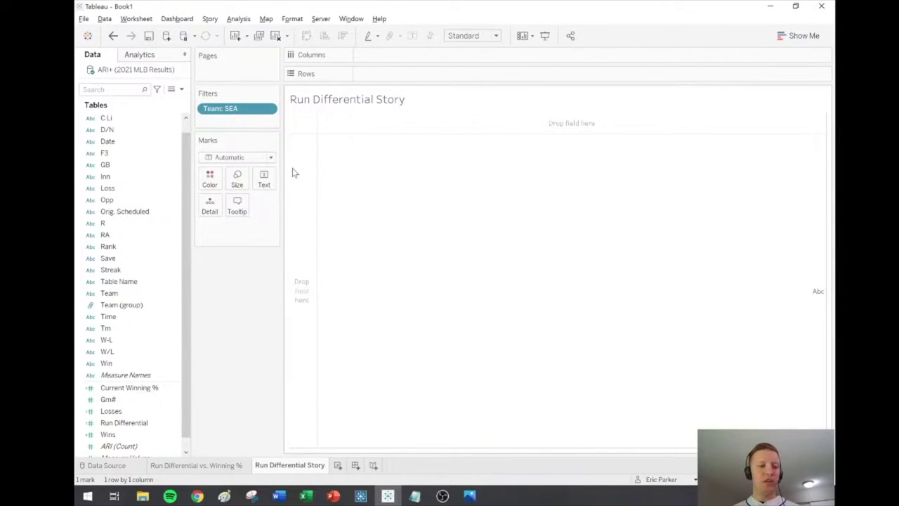
- Convert the Gm# field from a measure to a dimension and lay it out across Columns
left_click(120, 400)
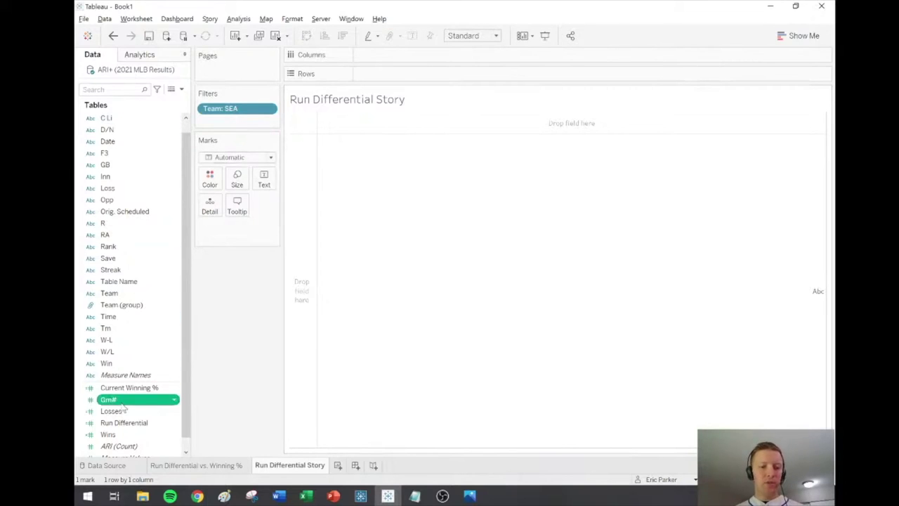
left_click_drag(112, 402, 130, 232)
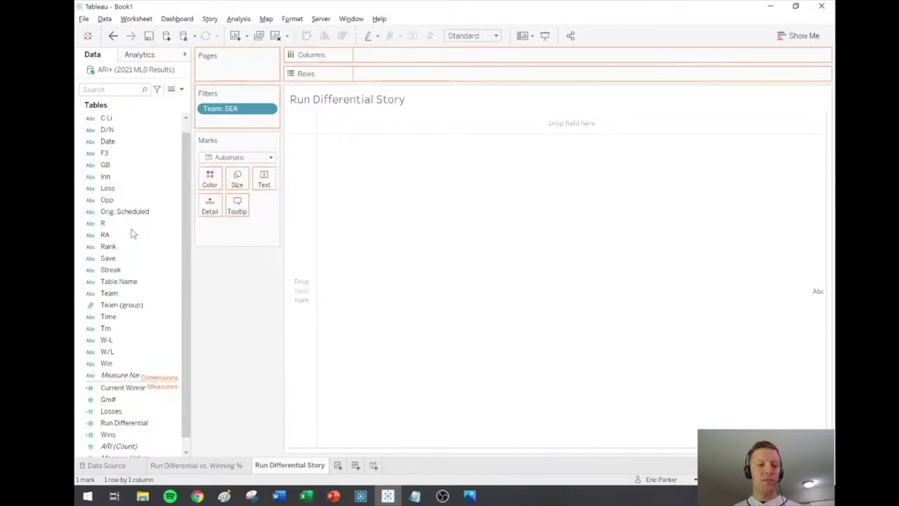
left_click_drag(110, 177, 407, 54)
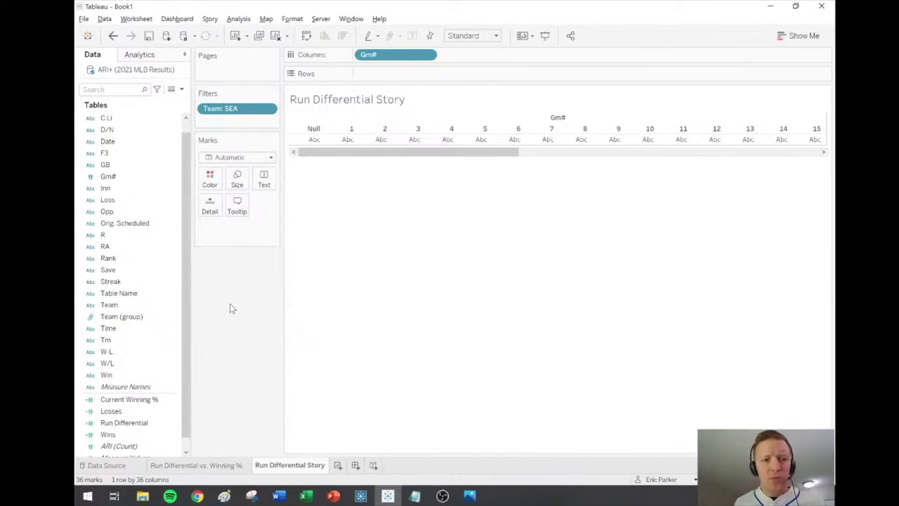
- Exclude the Null game number from the Gm# headers
left_click(314, 131)
right_click(314, 131)
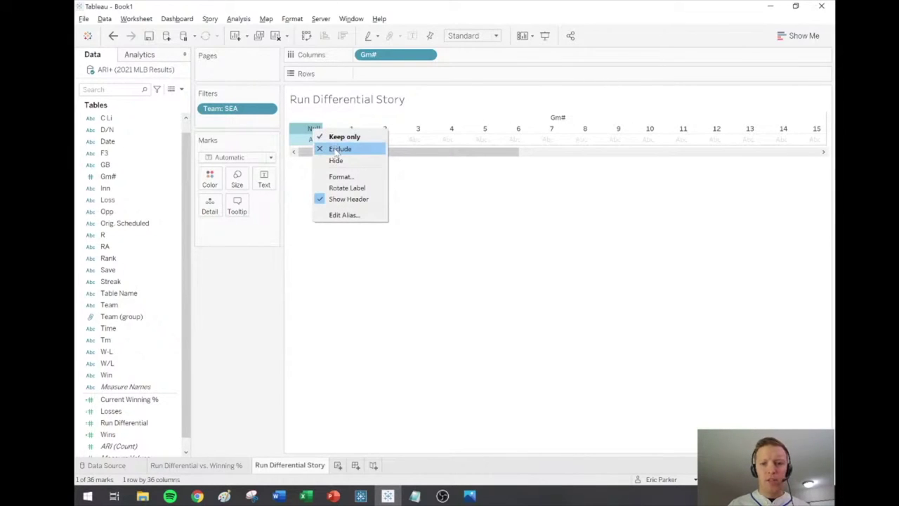
left_click(337, 149)
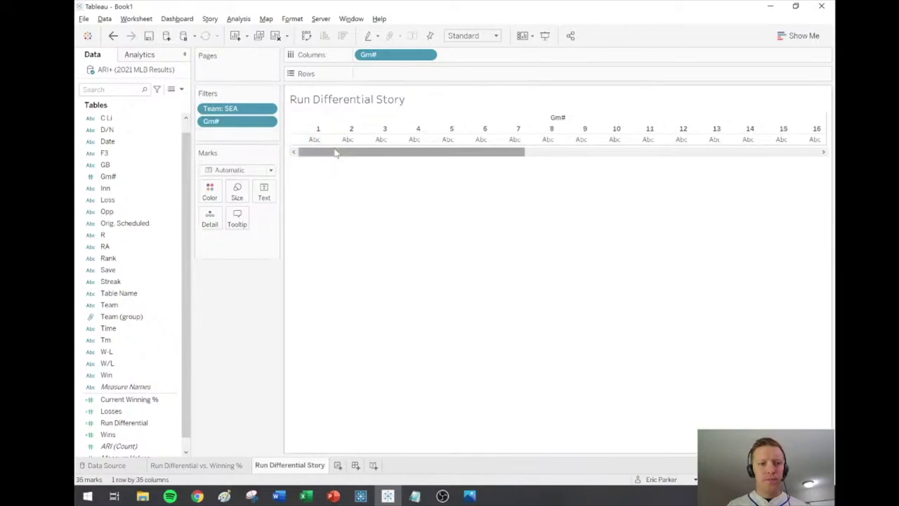
left_click_drag(334, 154, 303, 176)
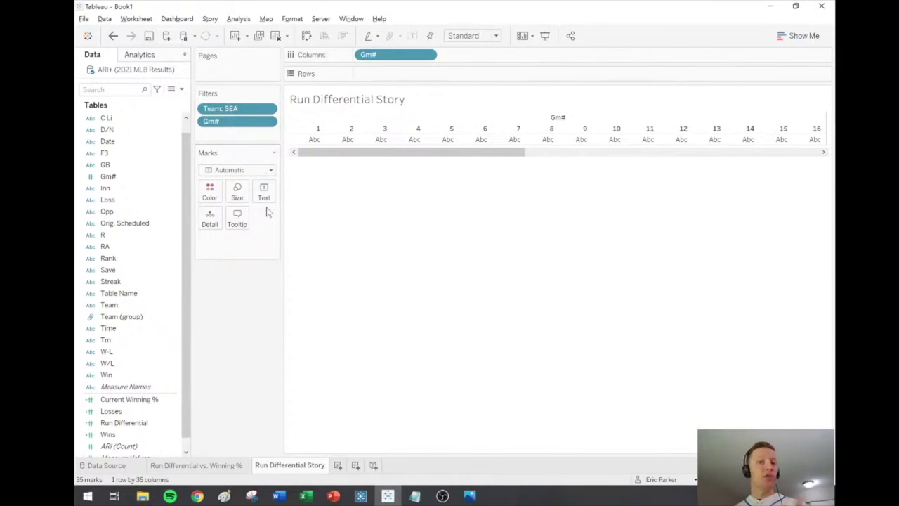
- Change the mark type to Gantt Bar and plot Run Differential on Rows
left_click(231, 172)
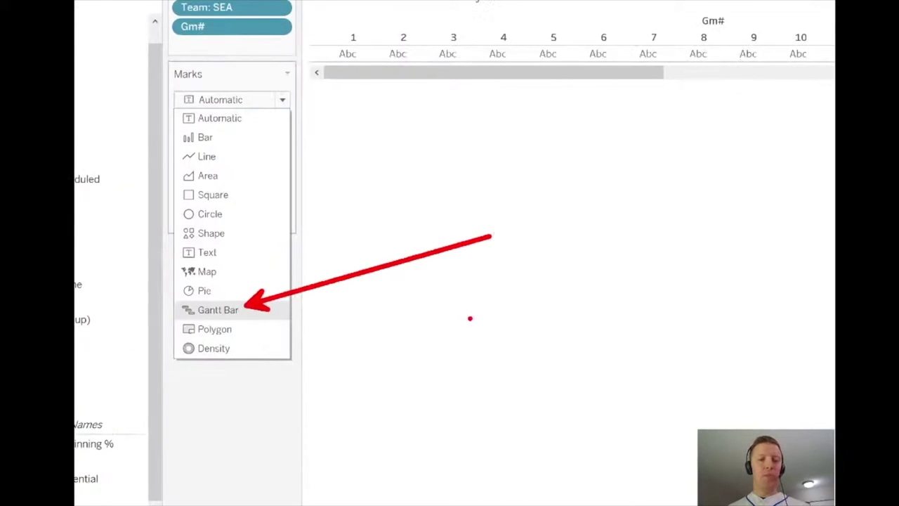
left_click(235, 102)
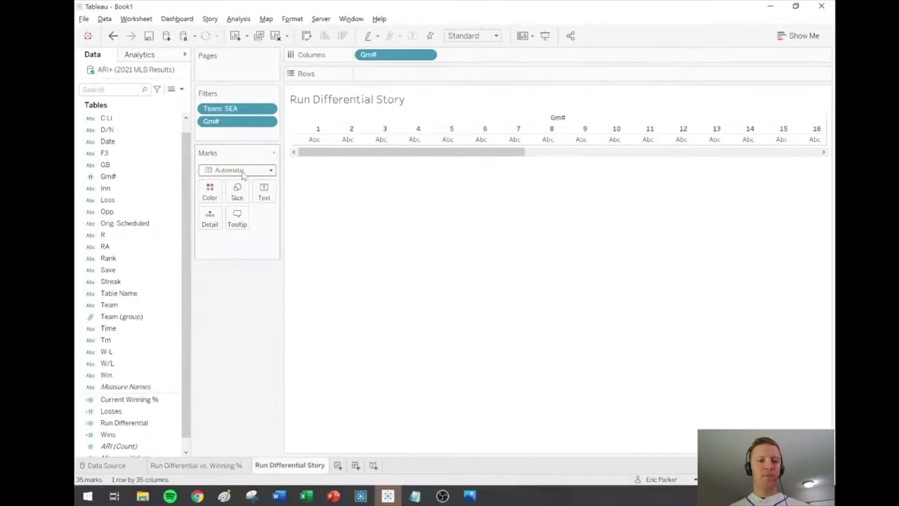
left_click(235, 102)
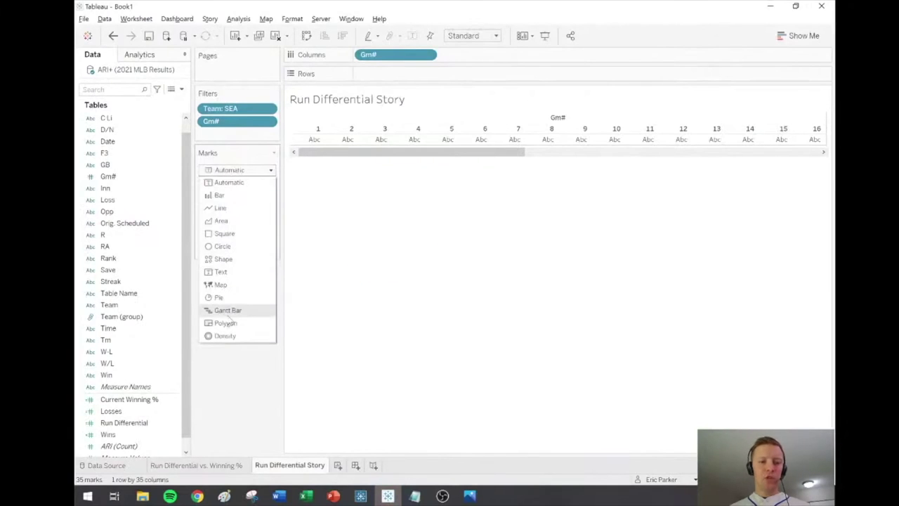
left_click(229, 310)
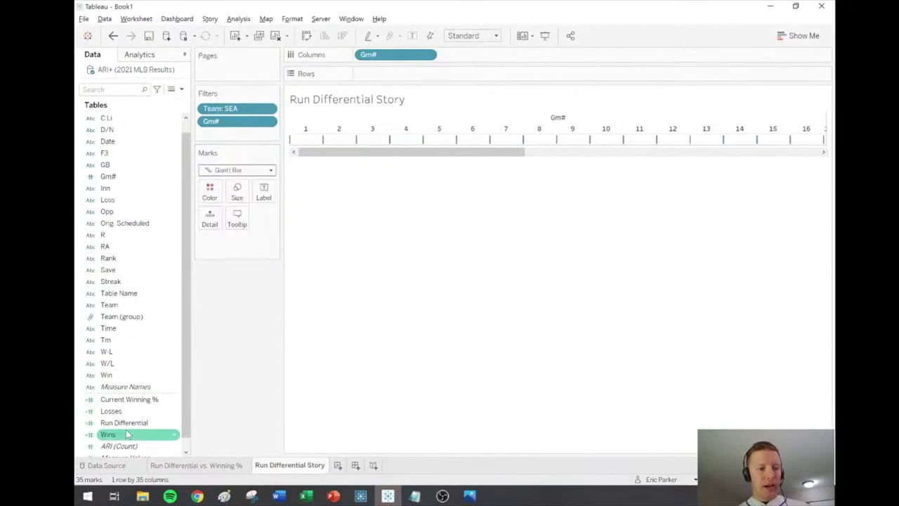
left_click_drag(105, 429, 410, 80)
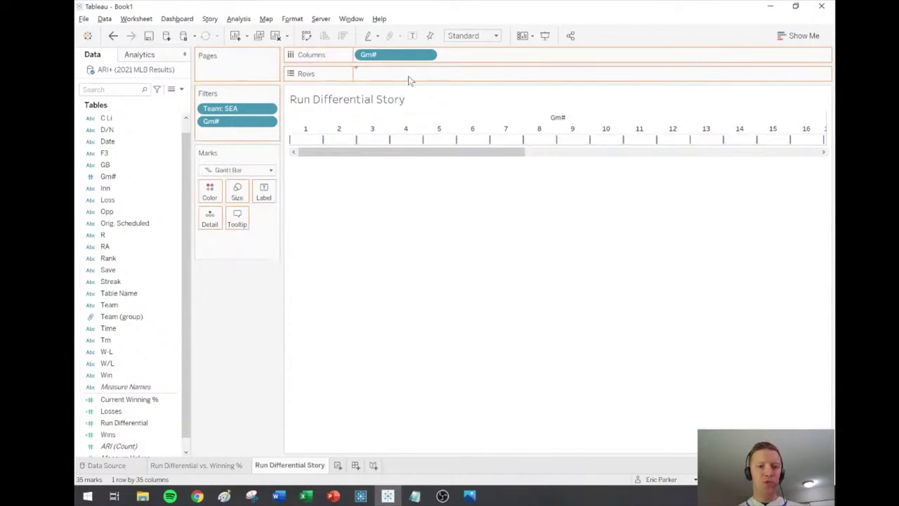
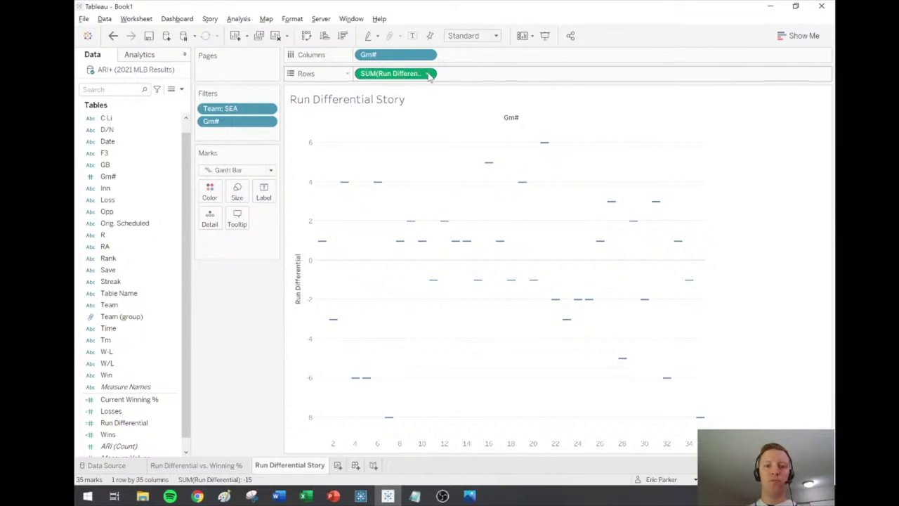
- Add a table calculation to the Run Differential measure on Rows, using Running Total as the calculation type
left_click(427, 74)
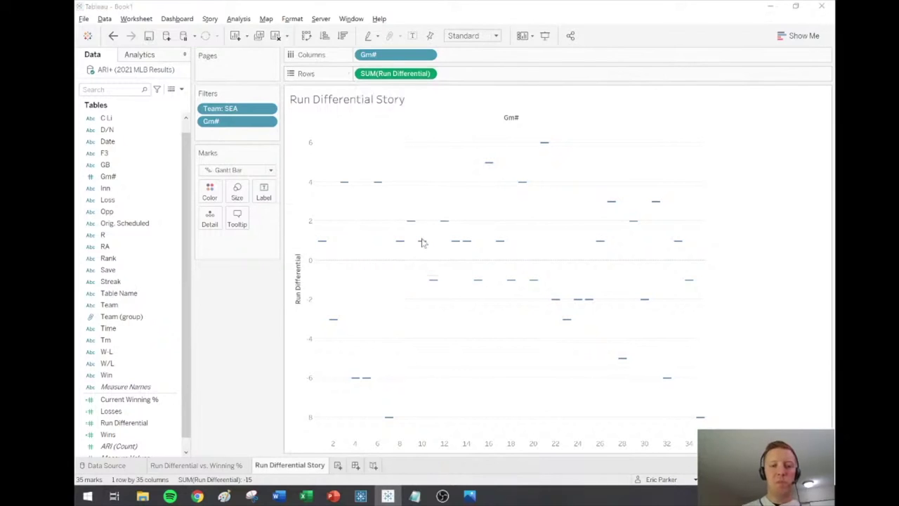
left_click(641, 217)
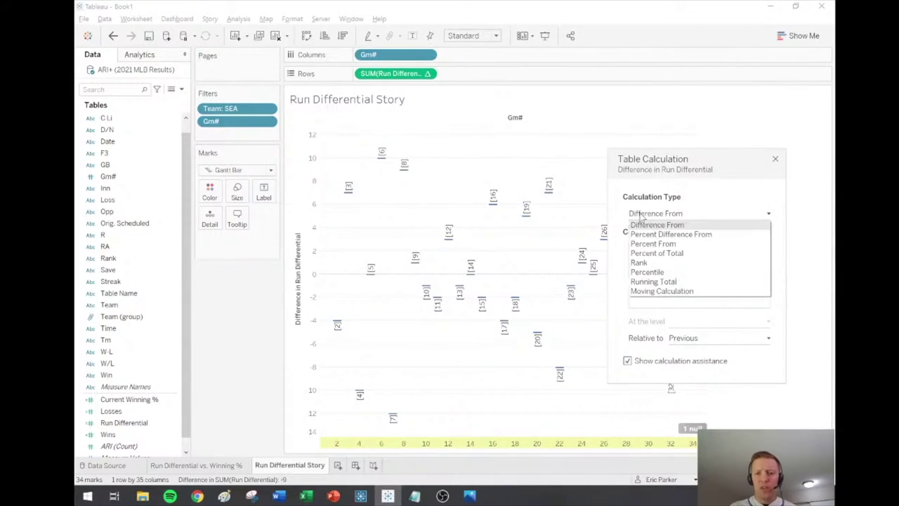
left_click(653, 281)
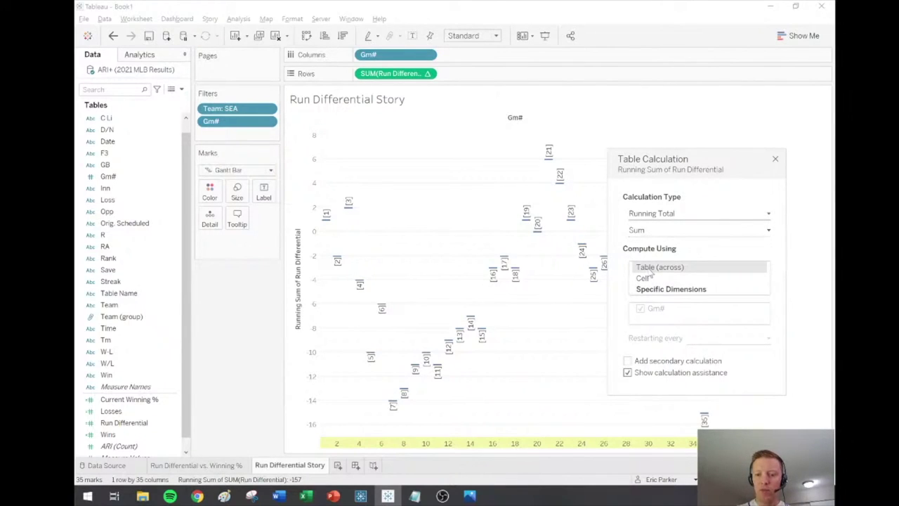
left_click(776, 161)
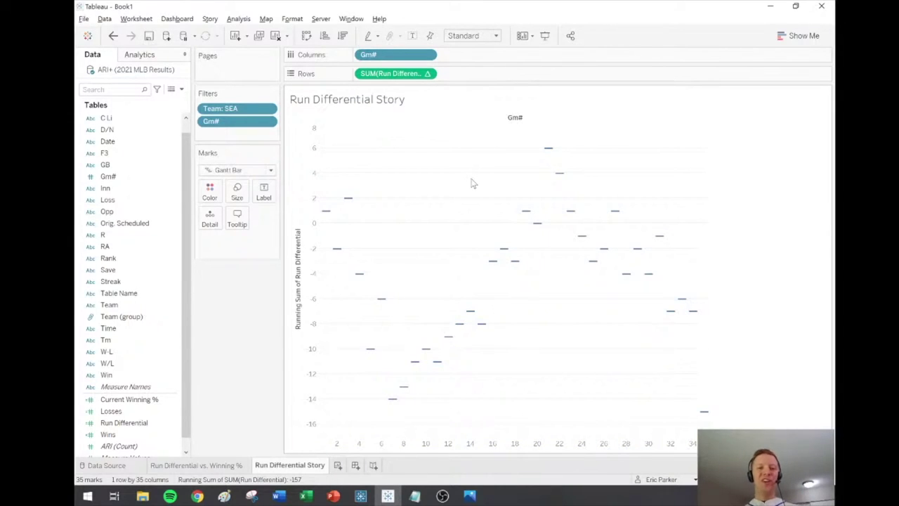
mouse_move(326, 216)
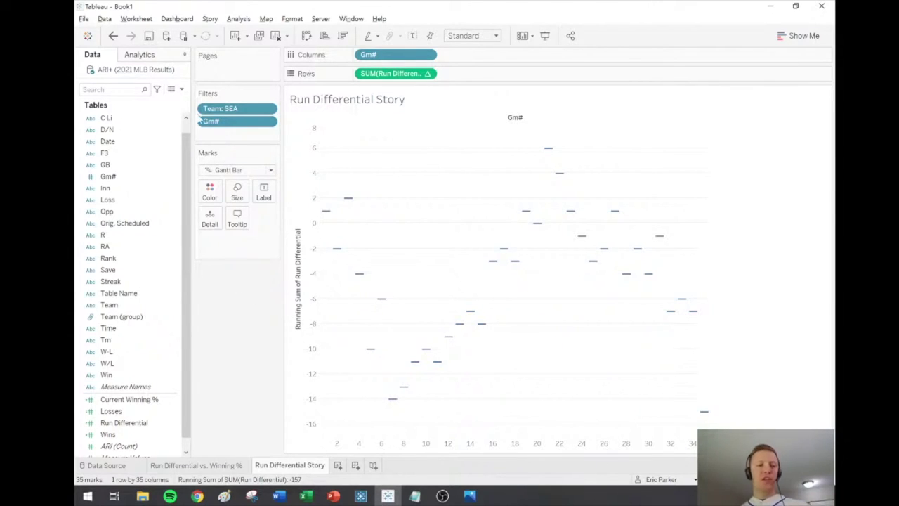
- Create a calculated field named Run Differential Backfill with the formula -[Run Differential]
left_click(181, 89)
left_click(167, 104)
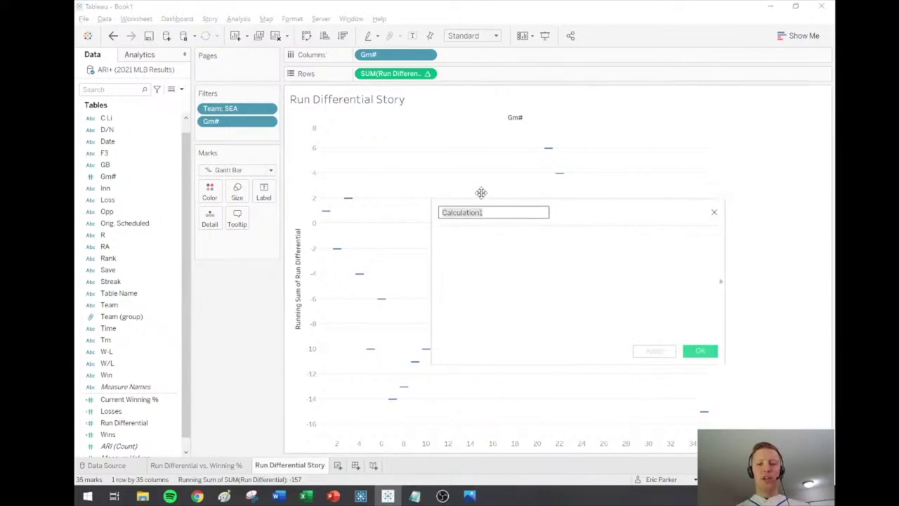
type("Run Diff")
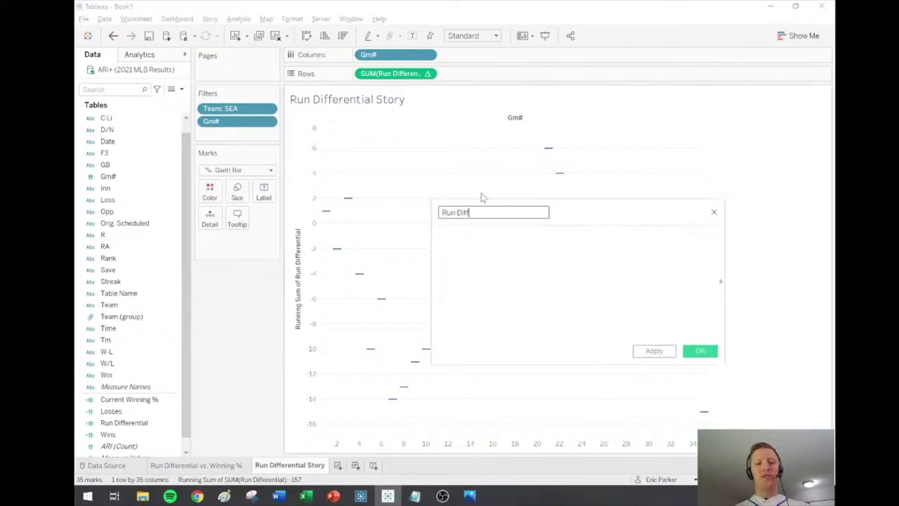
type("erential Backfill")
key("Tab")
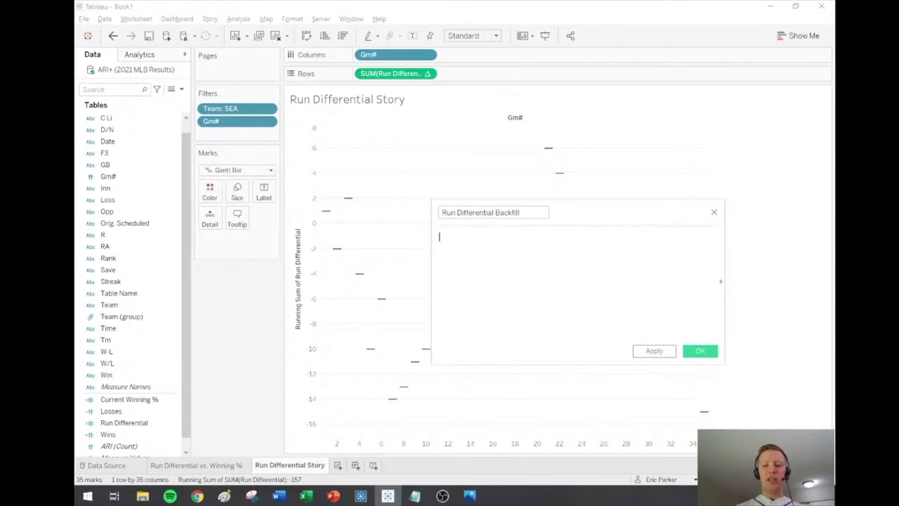
type("-")
left_click_drag(124, 422, 534, 255)
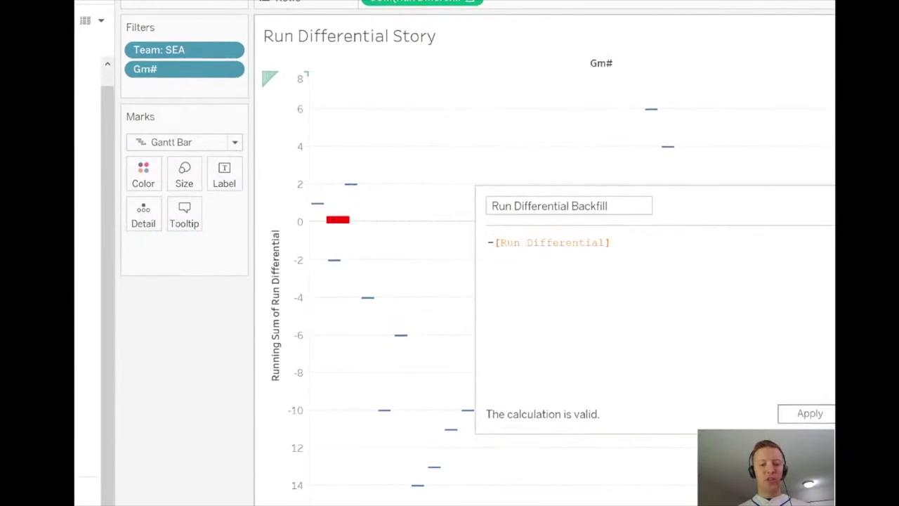
mouse_move(329, 221)
left_mouse_down()
mouse_move(349, 211)
mouse_move(326, 185)
left_mouse_up()
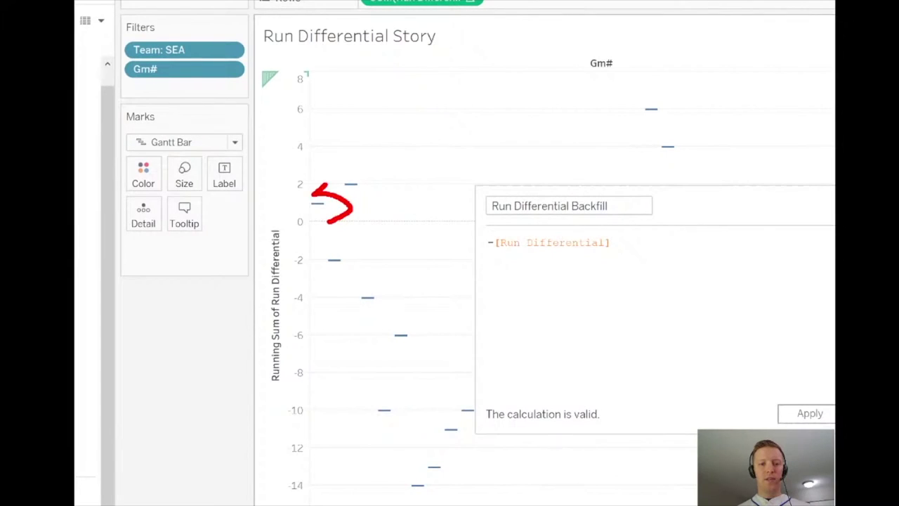
mouse_move(306, 204)
left_mouse_down()
mouse_move(302, 224)
mouse_move(313, 217)
left_mouse_up()
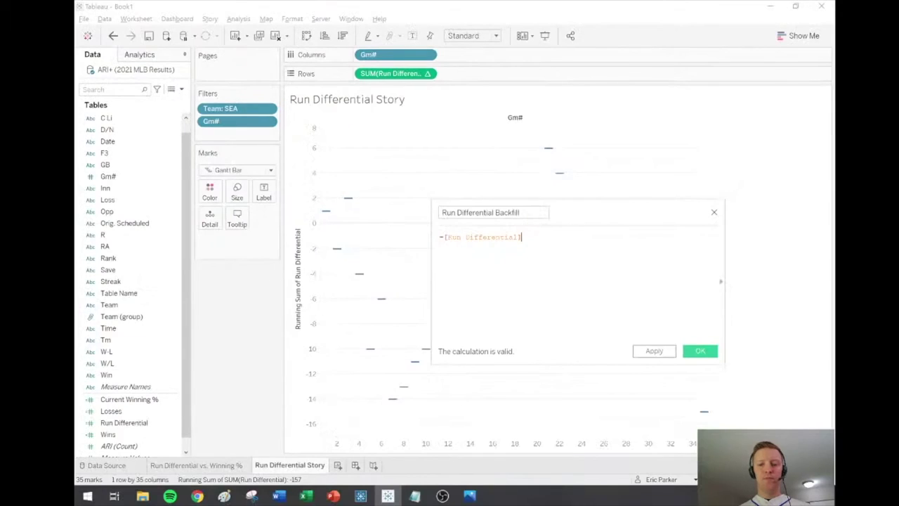
left_click(700, 350)
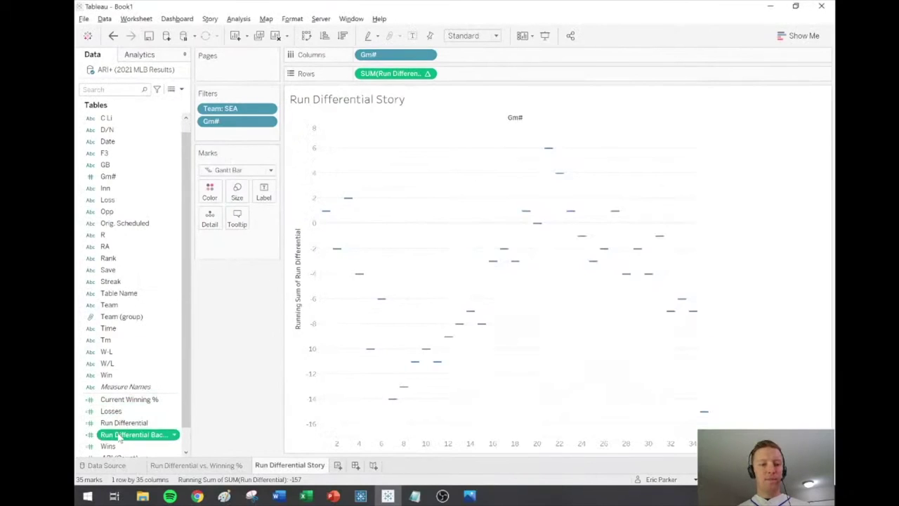
- Size the Gantt bars by Run Differential Backfill and fit the chart to Entire View
left_click_drag(115, 440, 237, 195)
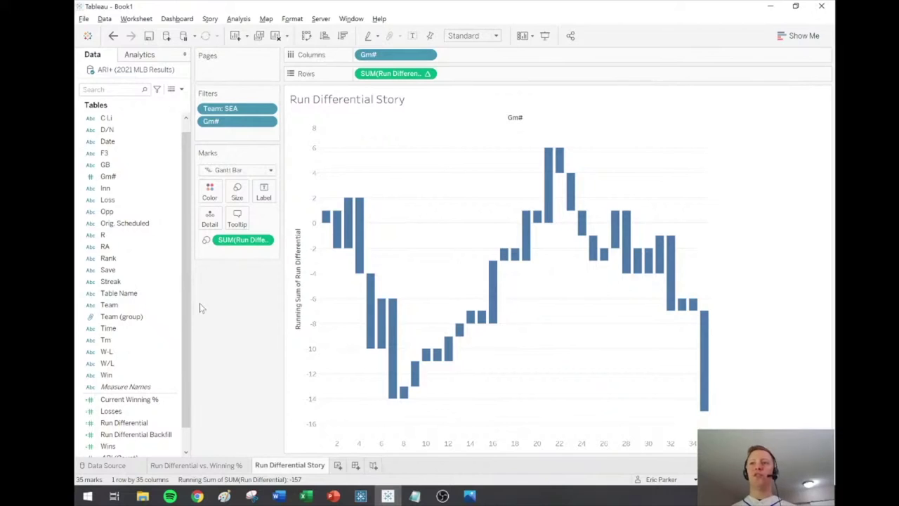
mouse_move(327, 215)
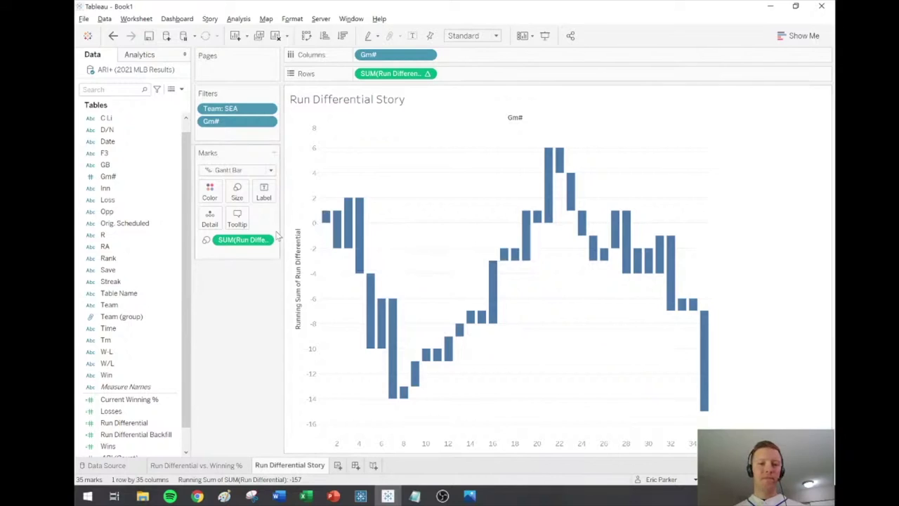
left_click(472, 36)
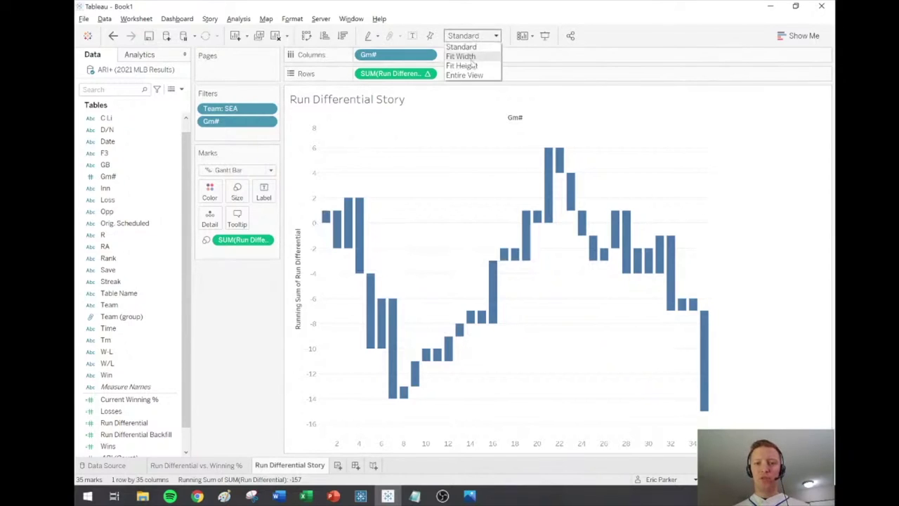
left_click(465, 75)
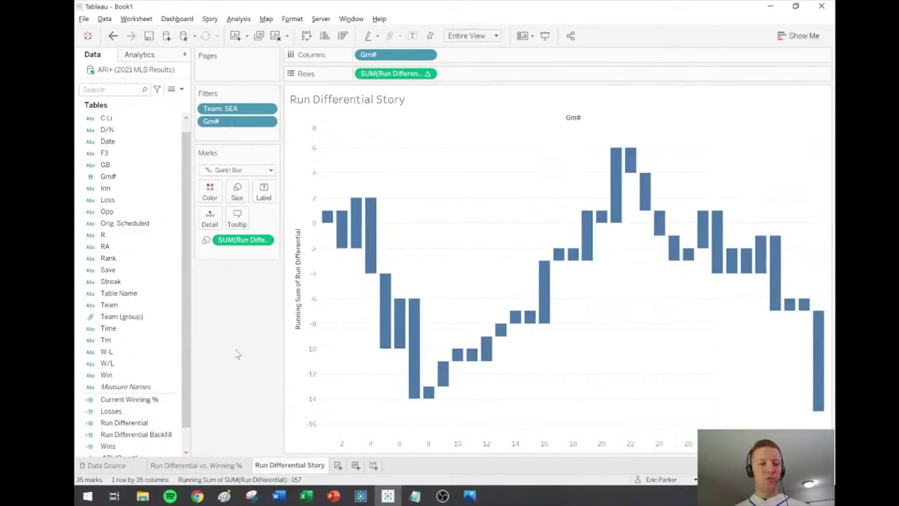
- Color the Gantt bars by Run Differential using the Red-Green Diverging palette
left_click_drag(107, 422, 209, 191)
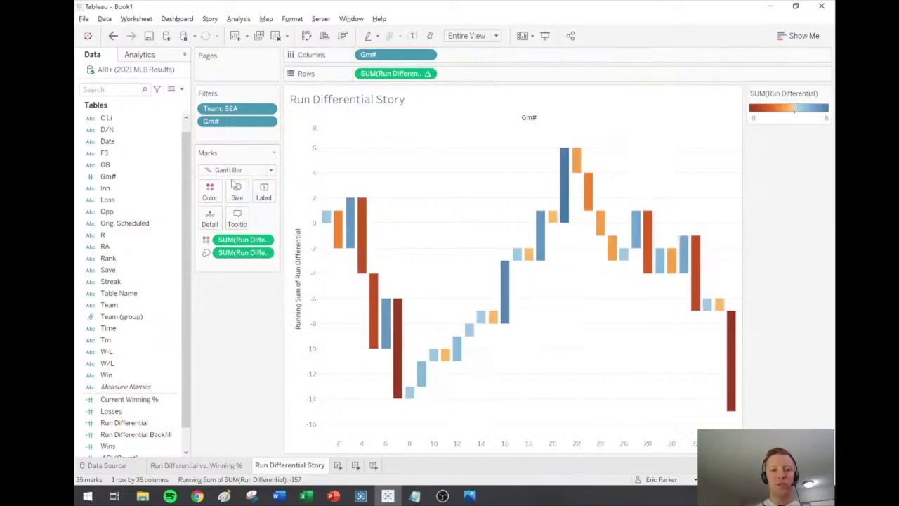
left_click(211, 191)
left_click(229, 227)
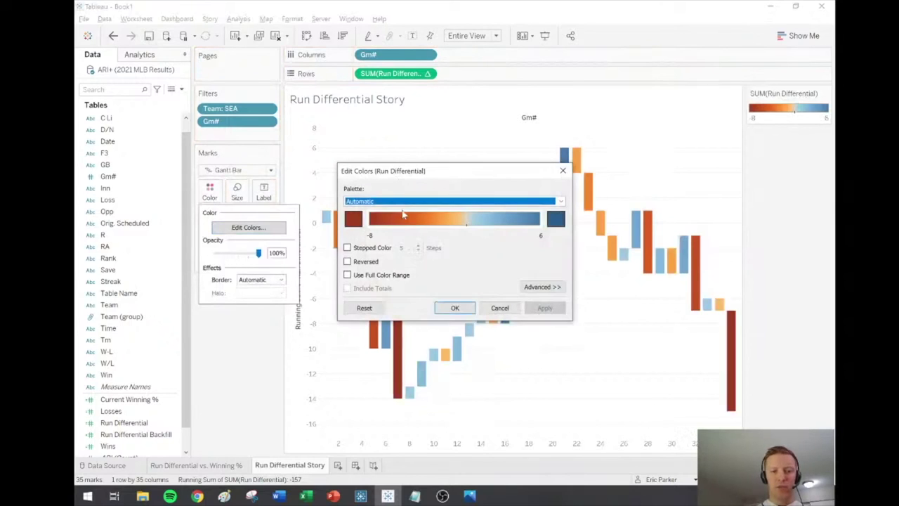
left_click(401, 201)
left_click(405, 336)
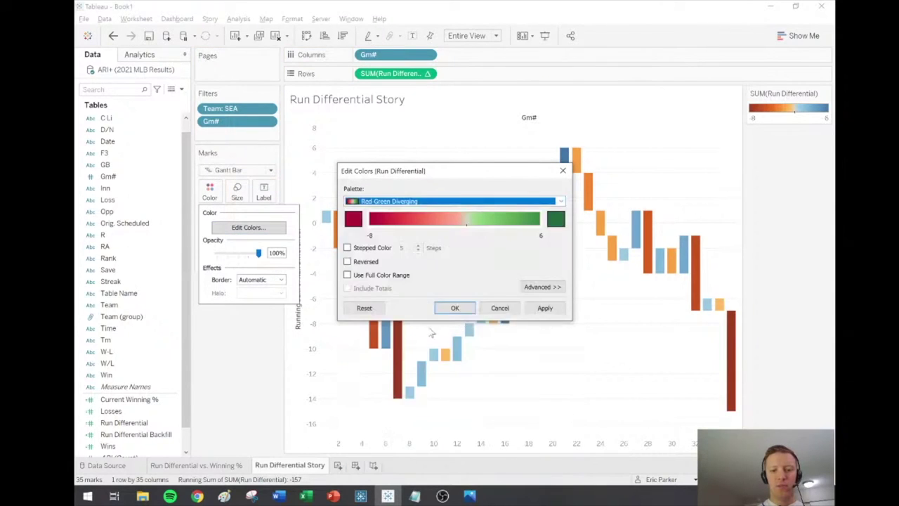
left_click(545, 308)
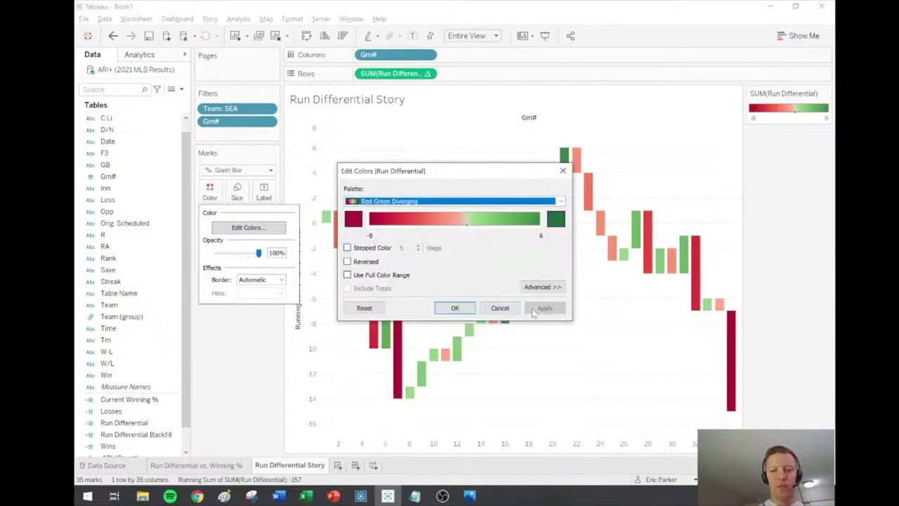
left_click(455, 309)
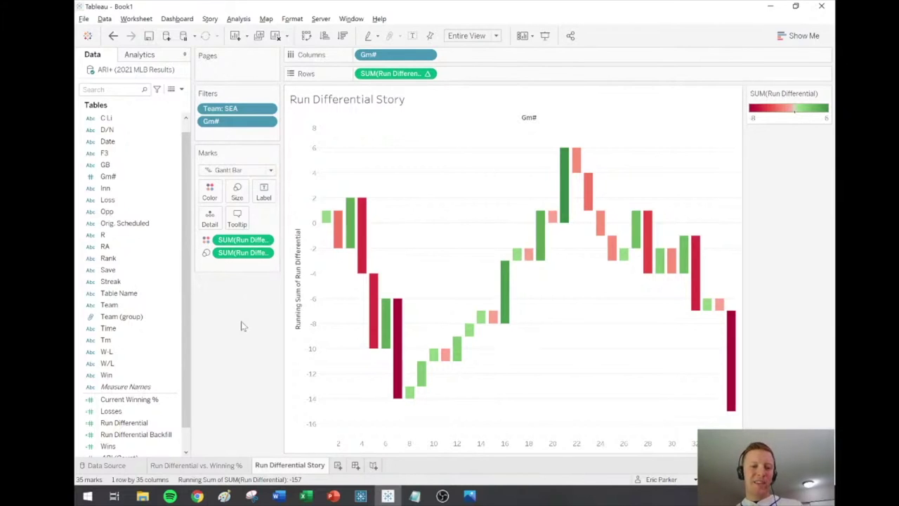
- Label the Gantt bars with Run Differential and align the labels to the middle of the bars
left_click_drag(125, 424, 266, 188)
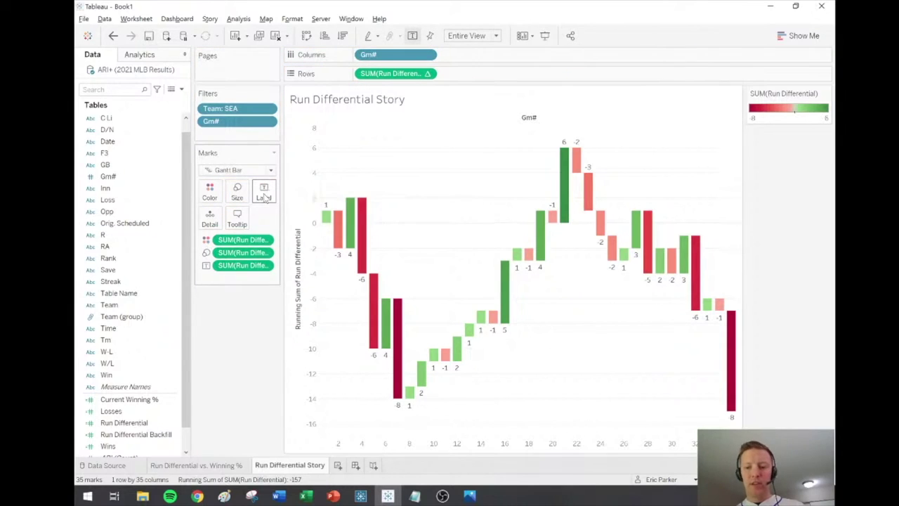
left_click(265, 194)
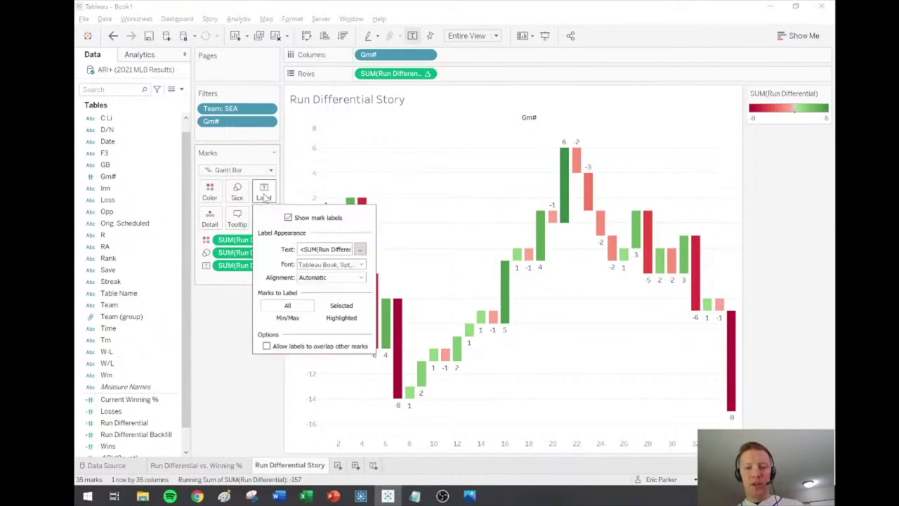
left_click(310, 279)
left_click(326, 369)
left_click(277, 378)
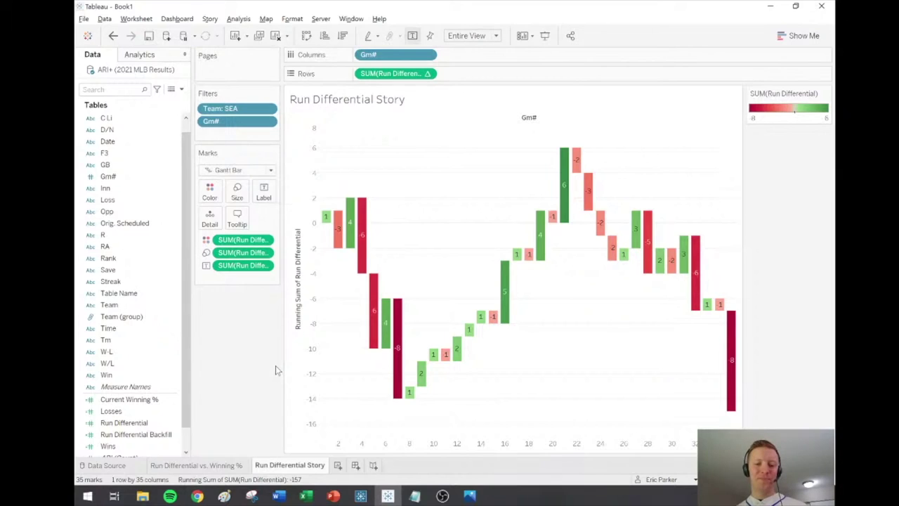
- Create a new worksheet and name it Mariners Metrics, checking the published Tableau Public tracker in the browser for reference
left_click(337, 465)
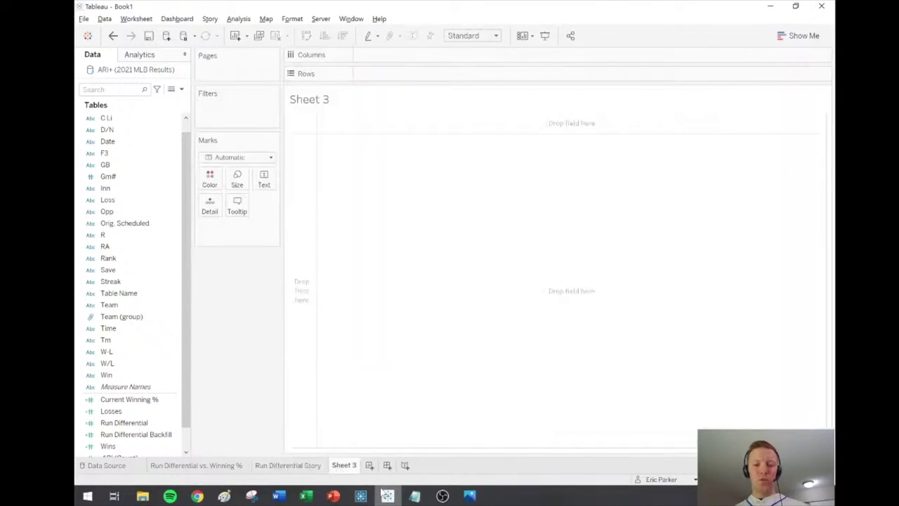
left_click(156, 453)
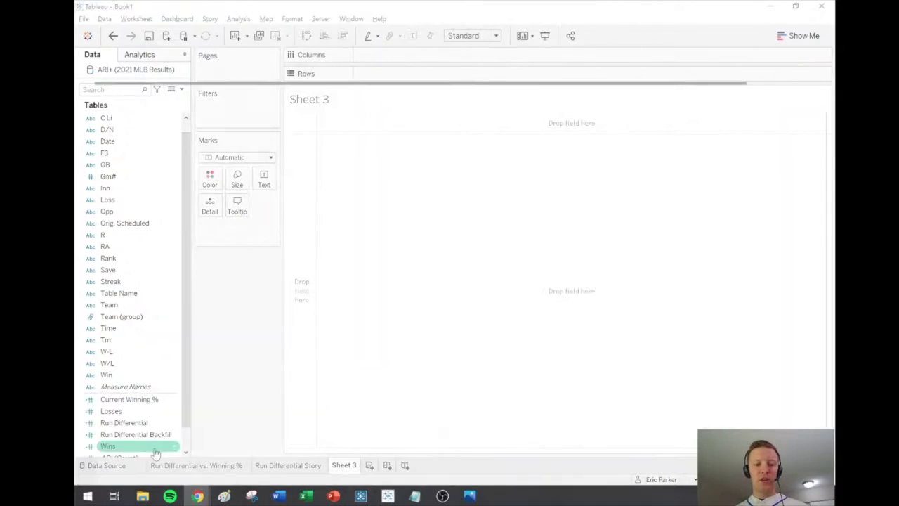
key("alt+Tab")
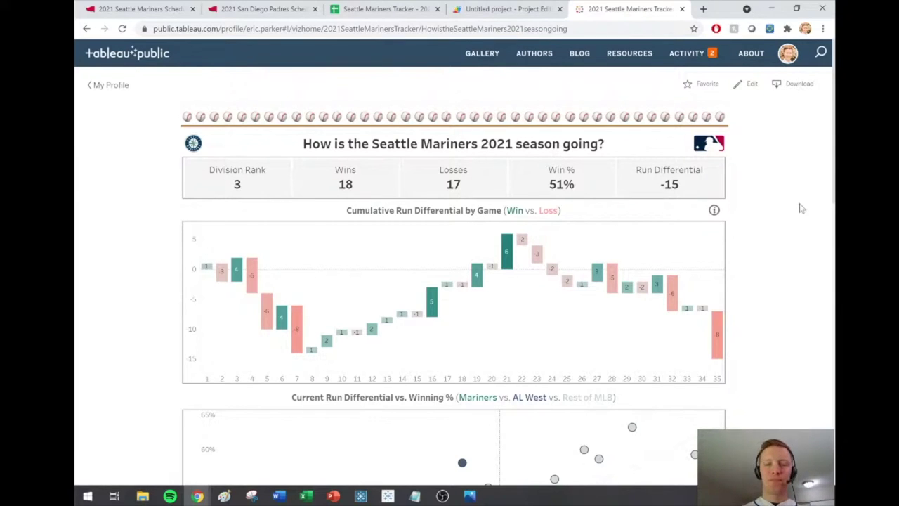
left_click(388, 496)
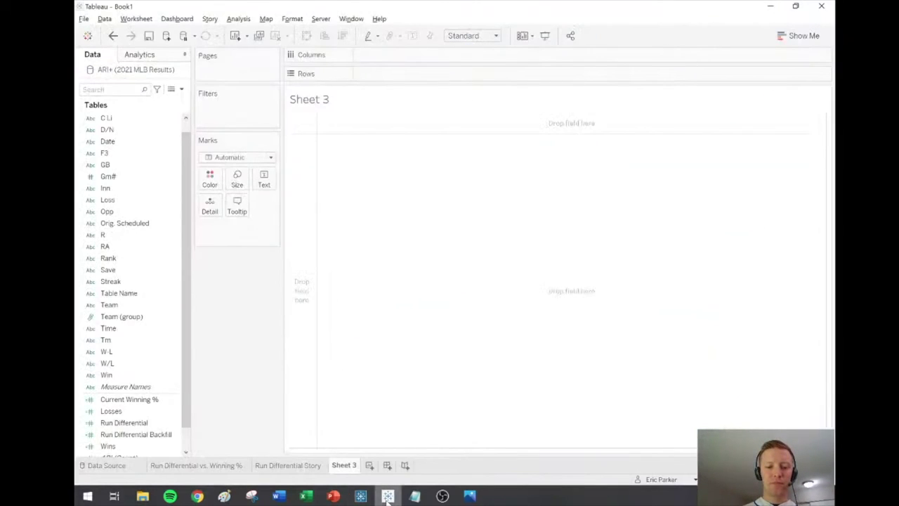
double_click(351, 469)
type("Mariners Metrics")
key("Return")
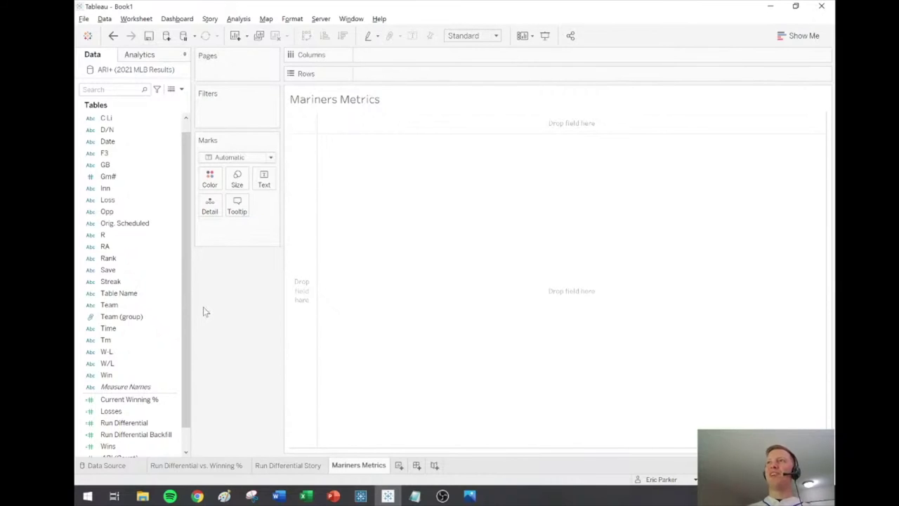
- Examine the available fields and the underlying ARI+ data rows to see how Rank is stored
left_click(154, 306)
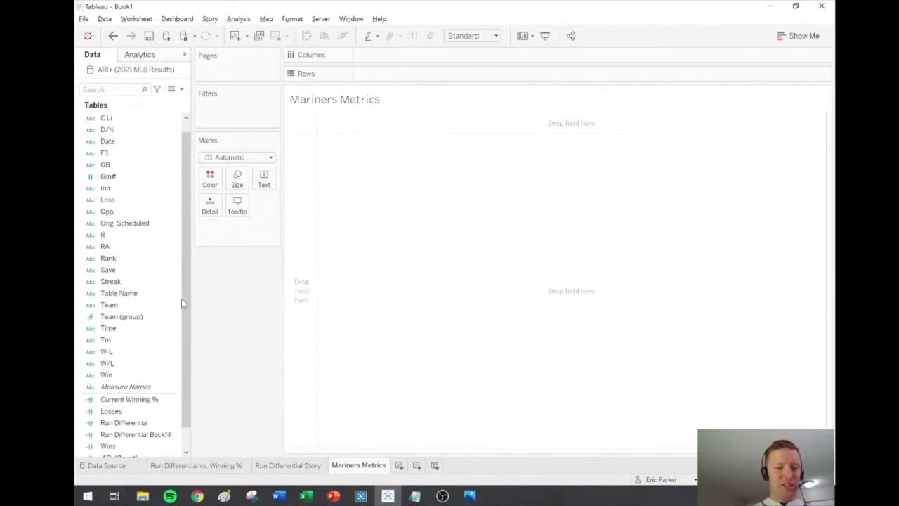
scroll(189, 313, "down", 1)
scroll(192, 317, "up", 2)
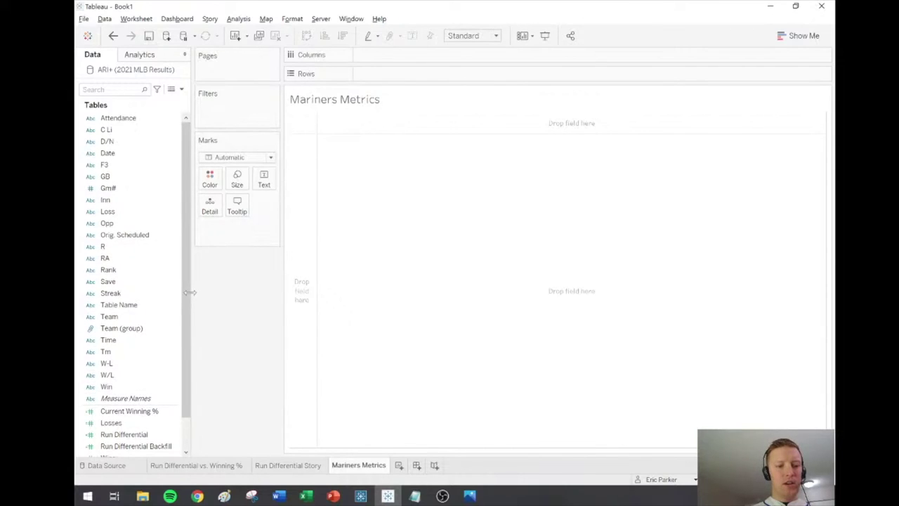
left_click_drag(185, 297, 187, 334)
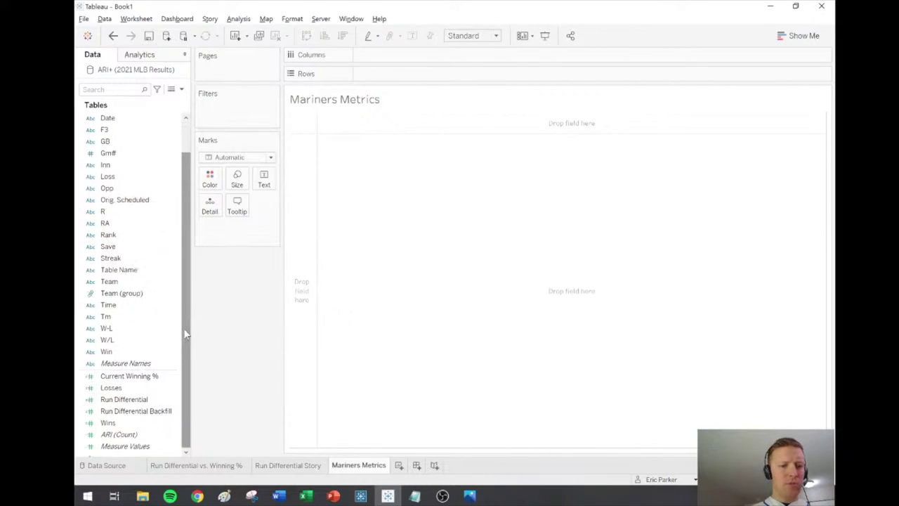
left_click(131, 236)
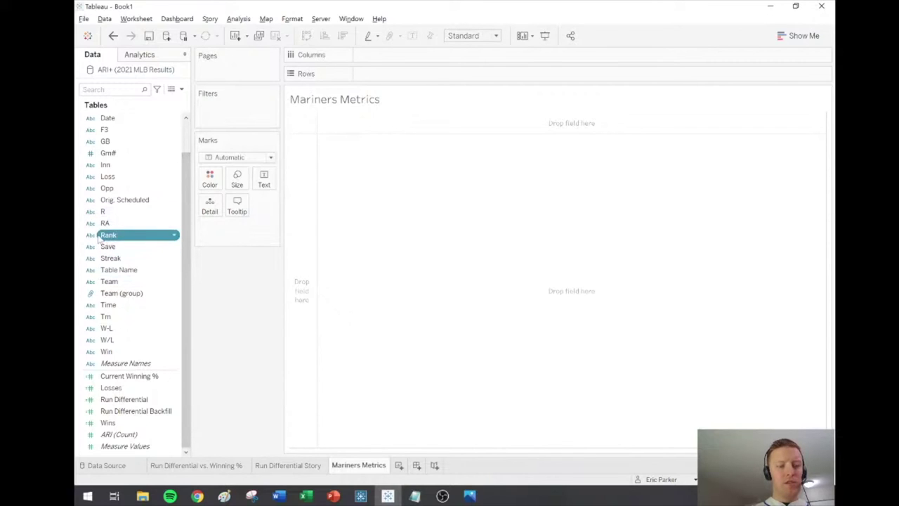
left_click(170, 89)
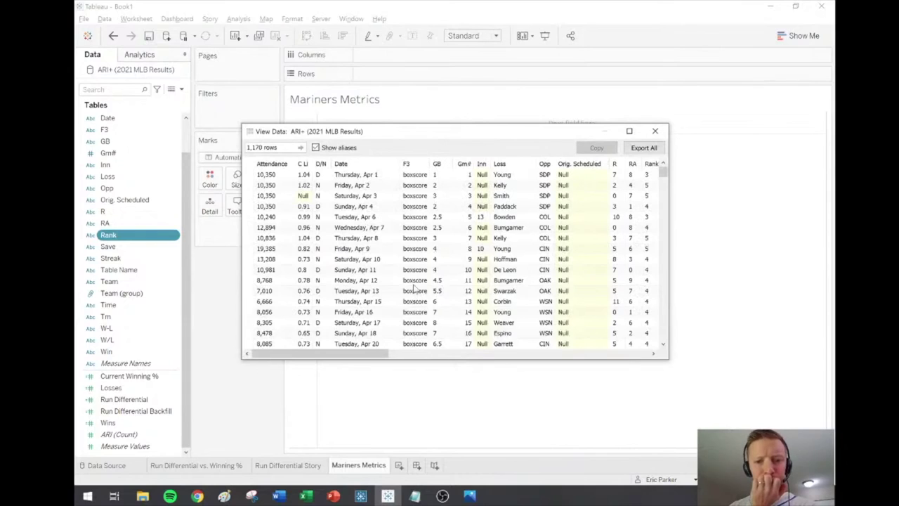
scroll(442, 283, "right", 2)
scroll(441, 283, "left", 2)
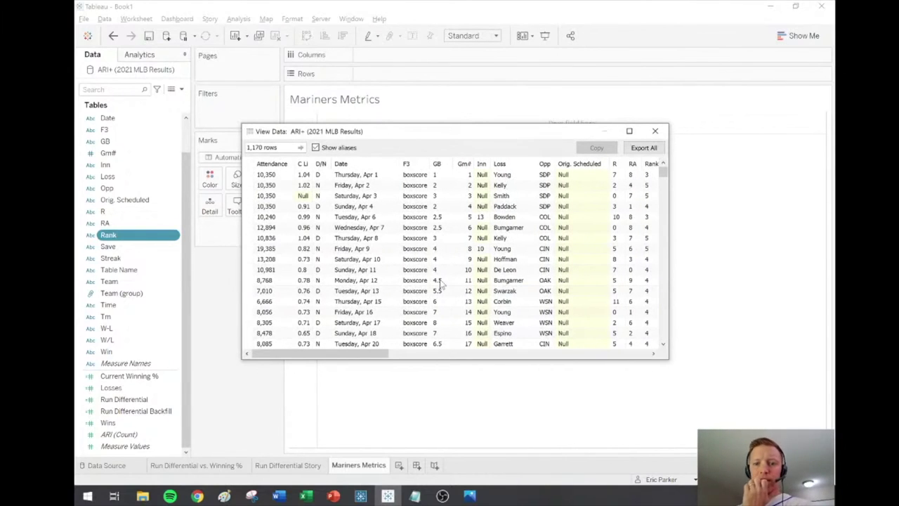
left_click(655, 131)
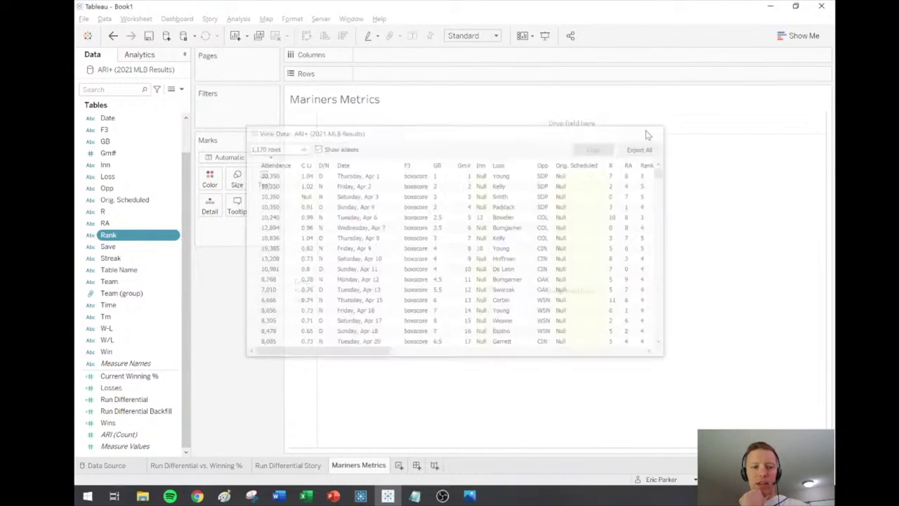
- Change the data type of the Rank field to Number (whole)
left_click(91, 237)
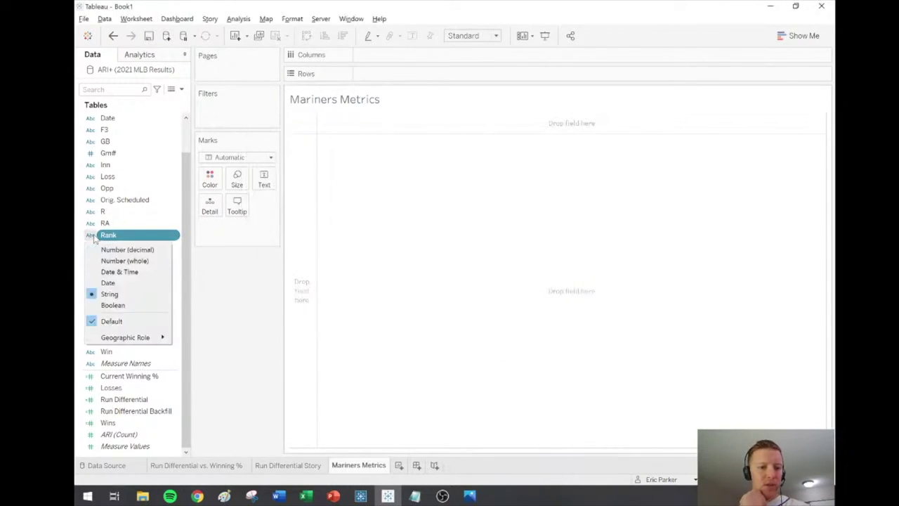
left_click(132, 262)
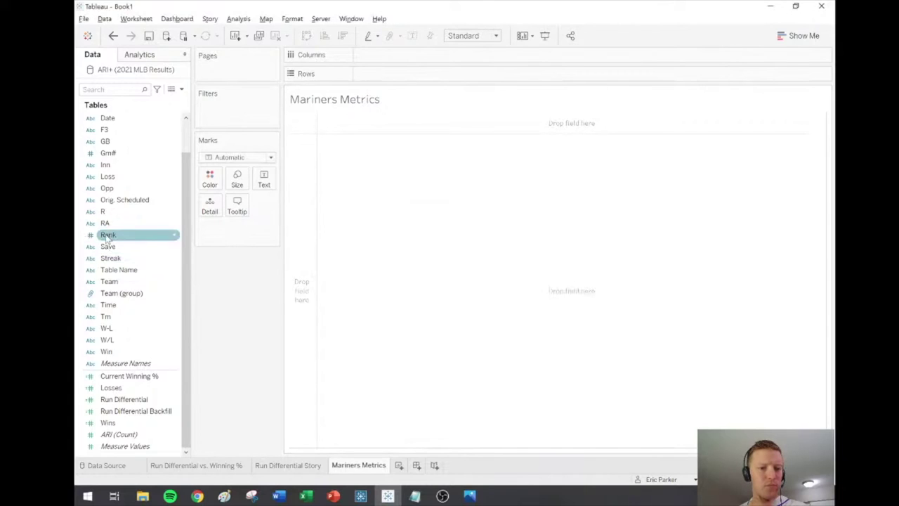
left_click(109, 236)
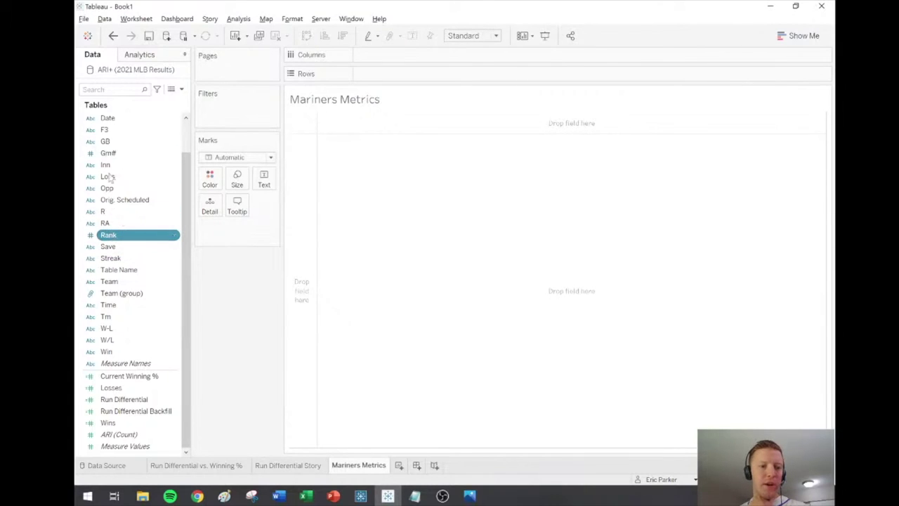
- Filter the Mariners Metrics sheet by Team, keeping only SEA
left_click_drag(110, 281, 229, 115)
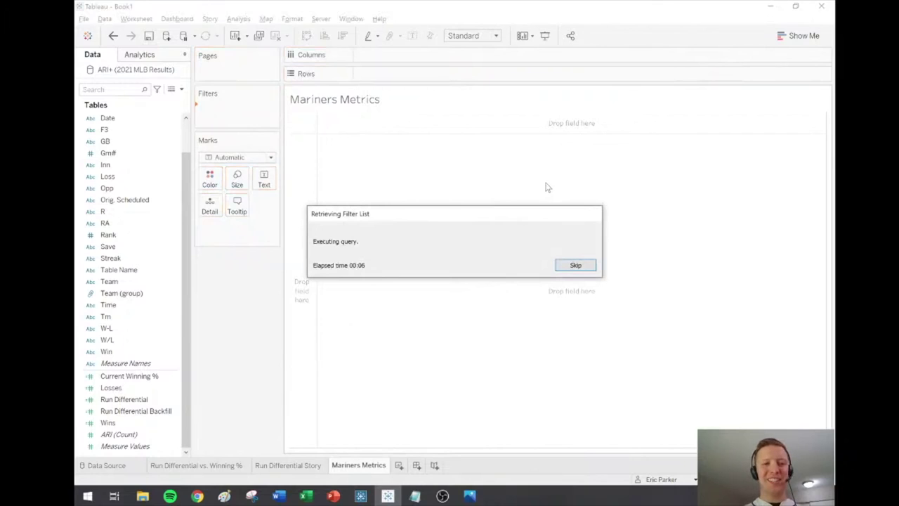
left_click_drag(562, 183, 561, 245)
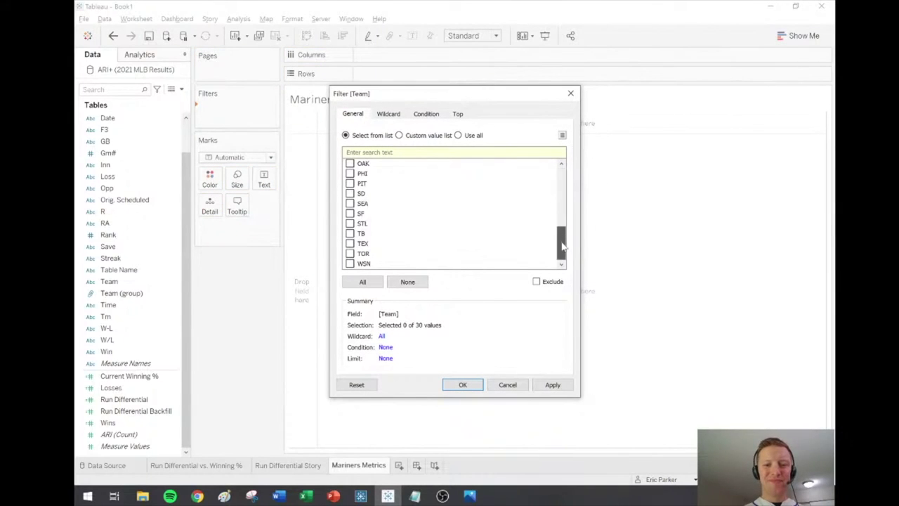
left_click(350, 204)
left_click(460, 385)
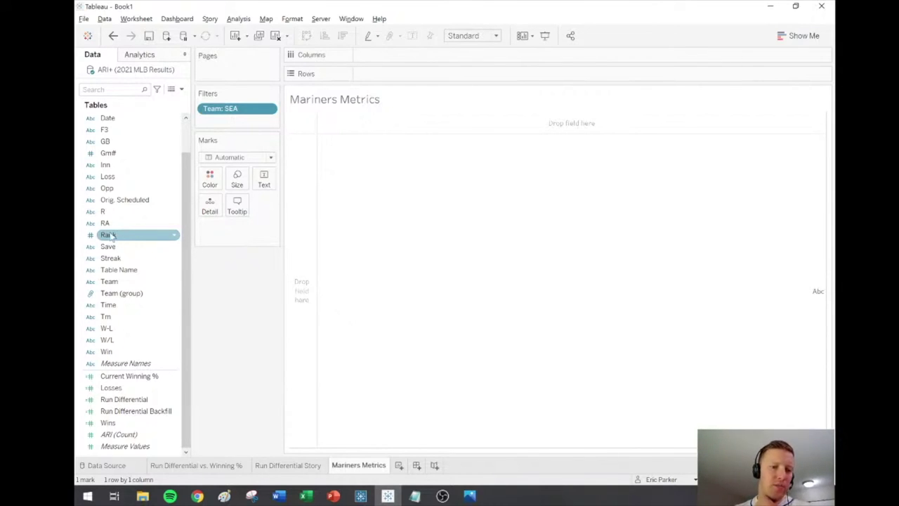
- Show Rank as text on the sheet with the Maximum aggregation, and switch the aggregation to Minimum
mouse_move(105, 238)
left_mouse_down()
mouse_move(201, 215)
mouse_move(264, 180)
mouse_move(107, 239)
left_mouse_up()
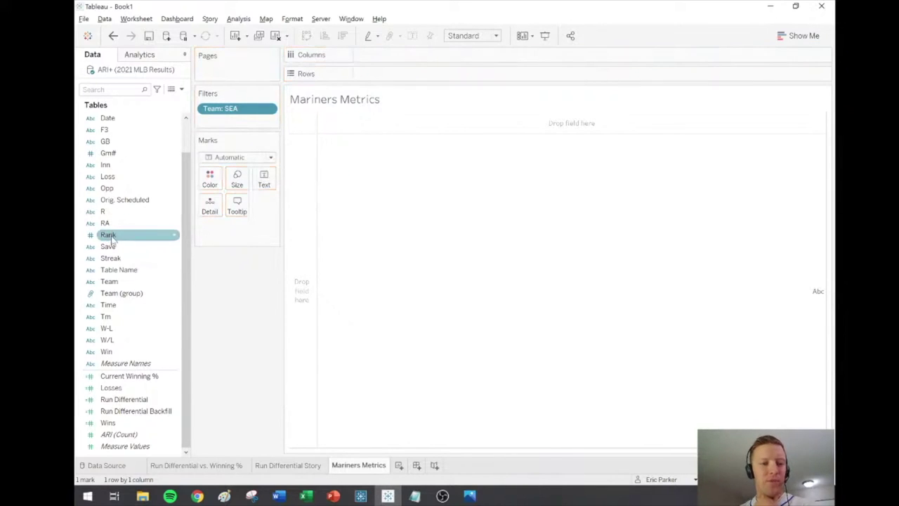
left_click_drag(109, 239, 265, 180)
left_click(404, 250)
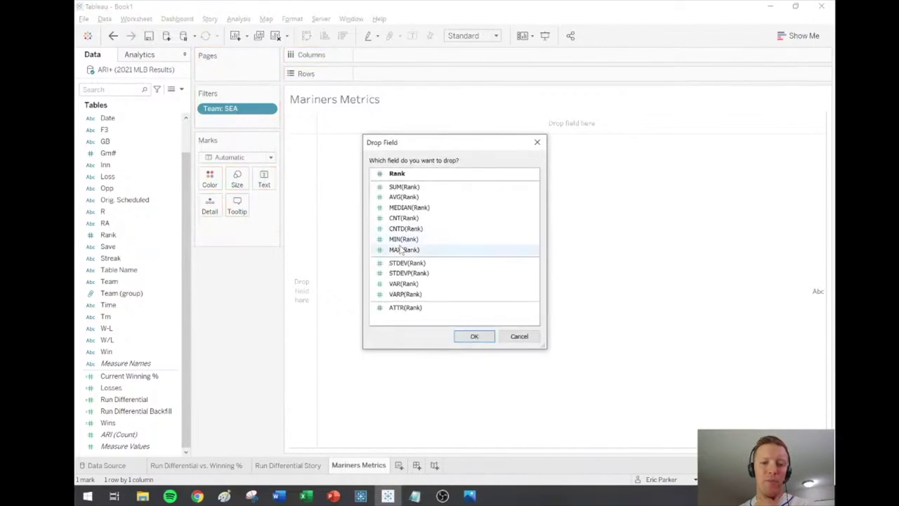
left_click(474, 338)
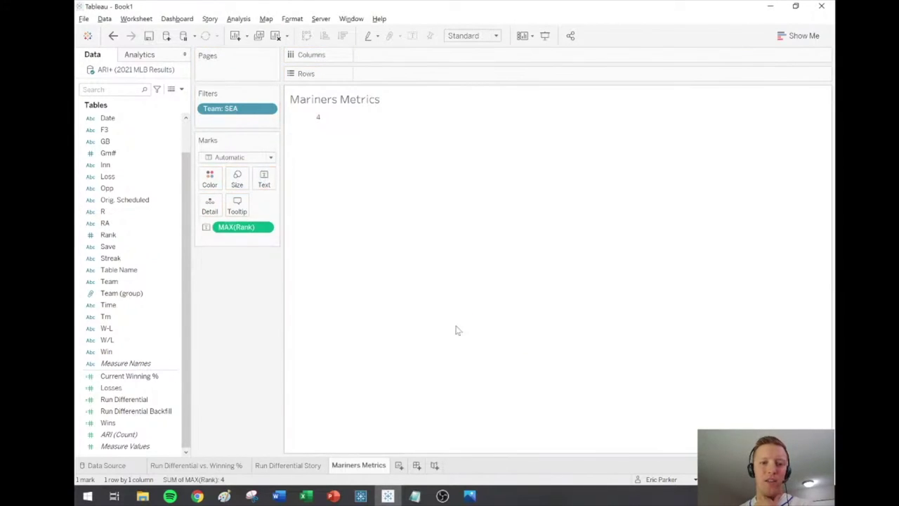
left_click(267, 227)
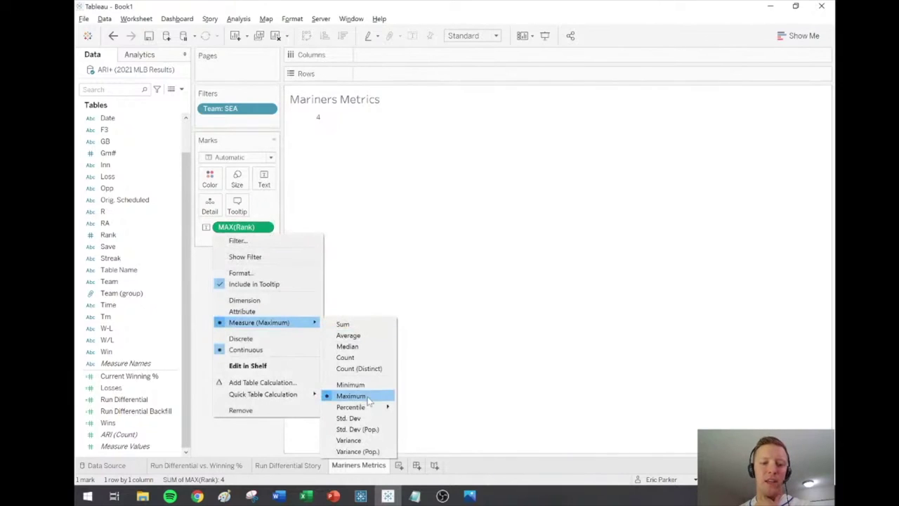
left_click(358, 393)
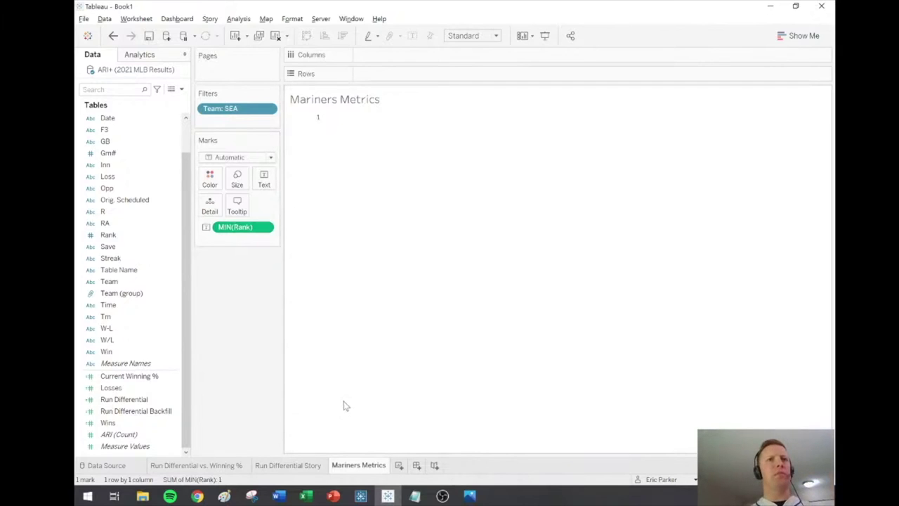
- Start a new calculated field and name it Rank "Current"
left_click(181, 89)
left_click(176, 101)
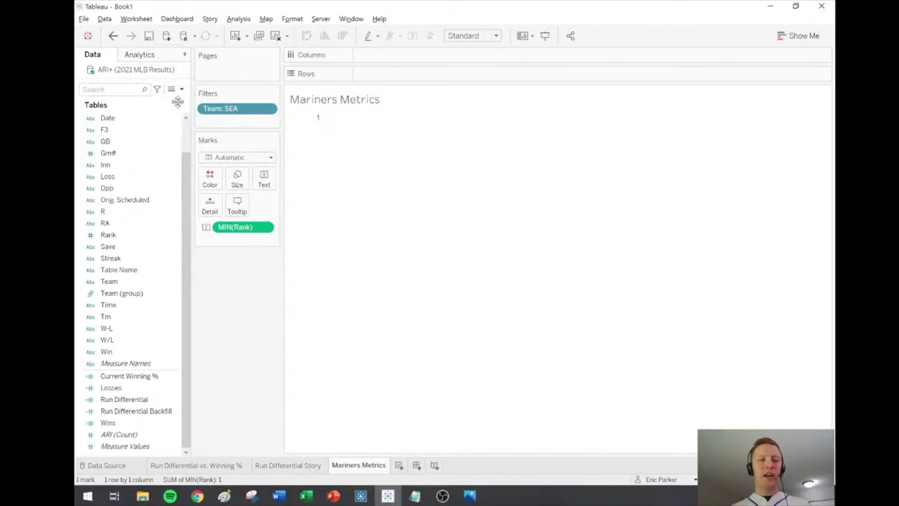
type("Rank - 1")
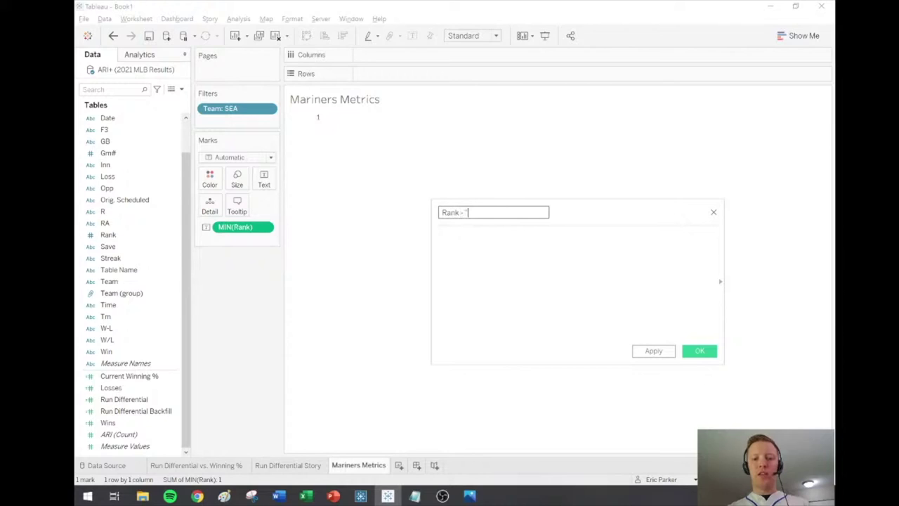
type("\"Curren")
key("BackSpace")
key("BackSpace")
type("rent")
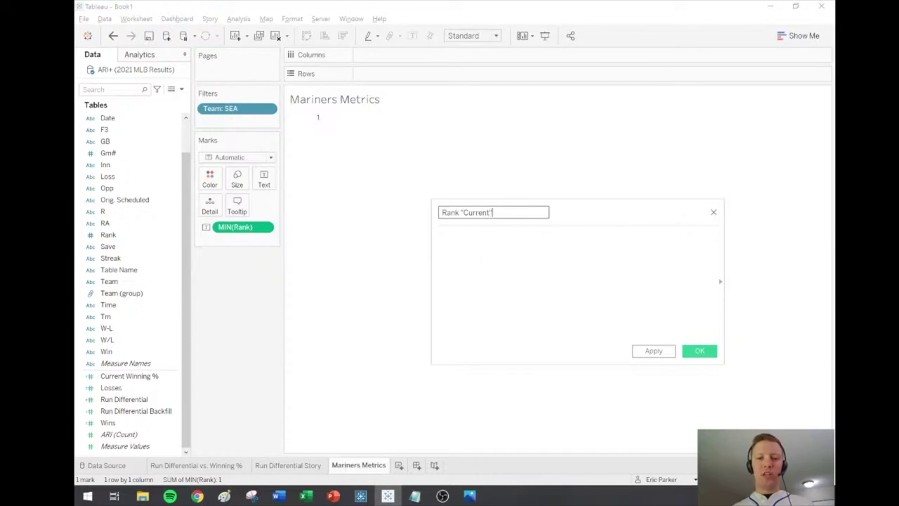
- Begin the Rank "Current" formula with IF { FIXED [Team]:MAX([Gm#]) in a widened calculation editor
left_click(134, 153)
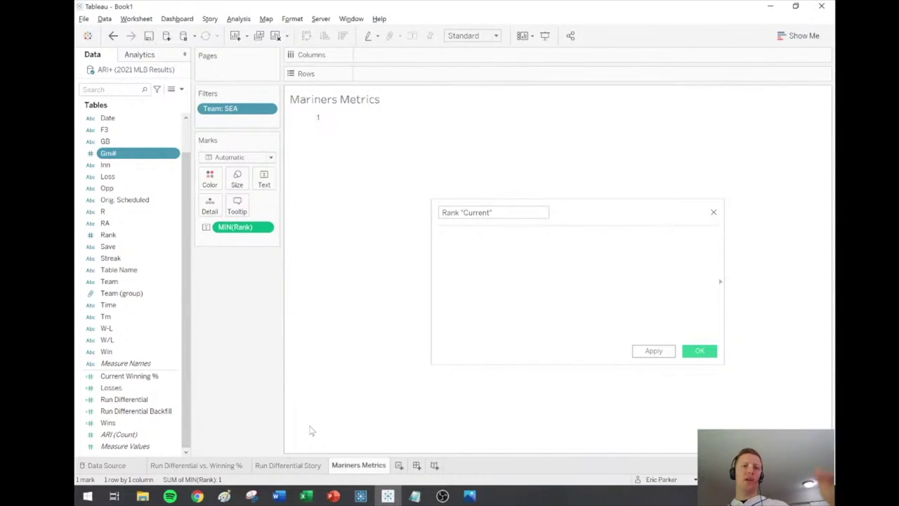
left_click(440, 239)
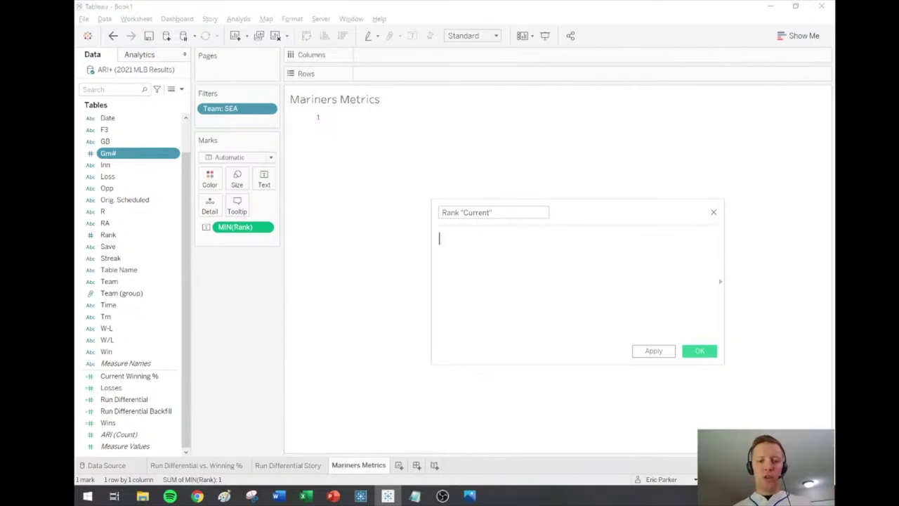
type("IF")
left_click_drag(431, 283, 227, 284)
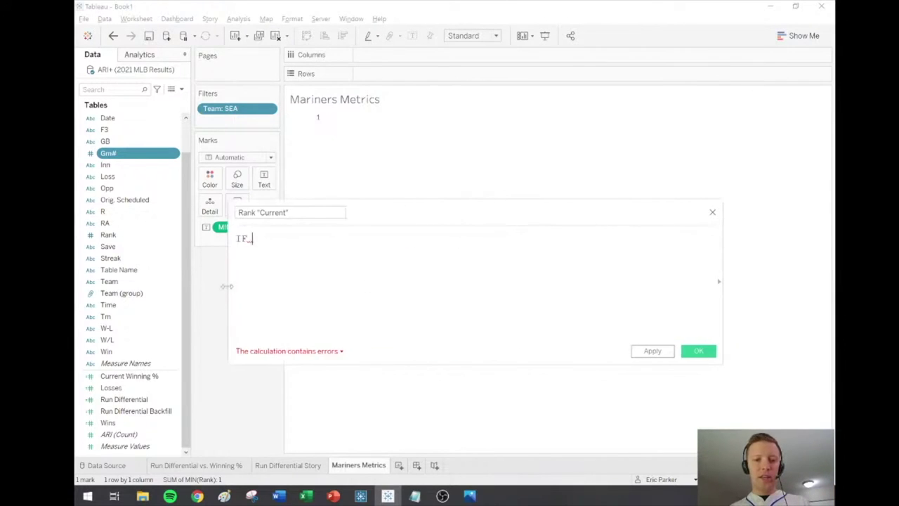
type("fix")
key("Return")
type("[Team")
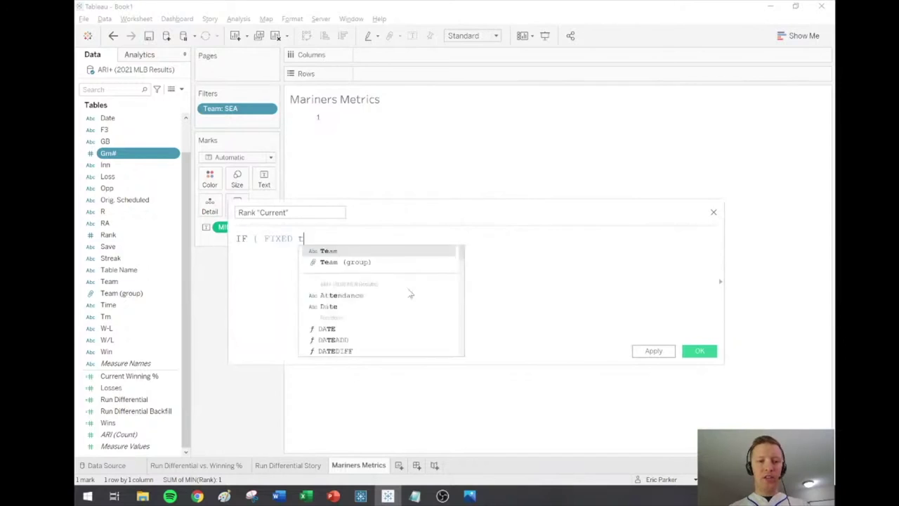
key("Return")
type(":max")
key("Return")
type("[gm")
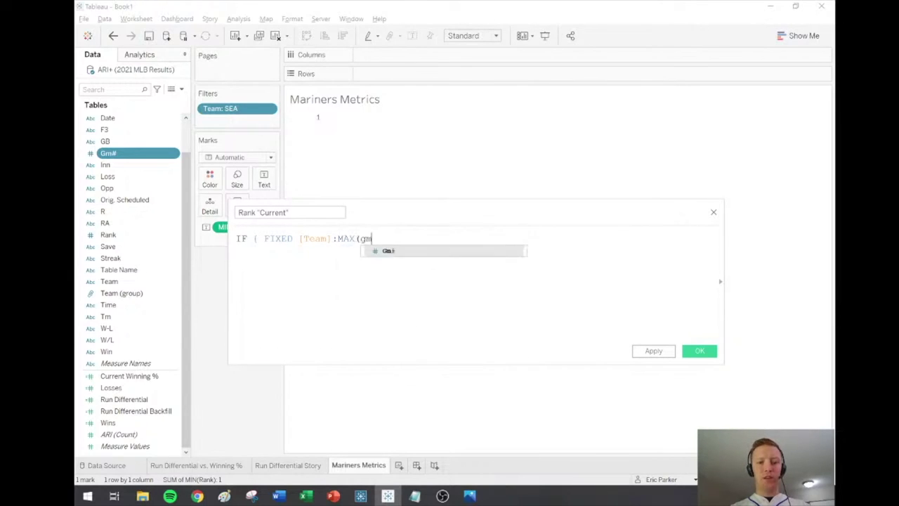
key("Return")
type(")")
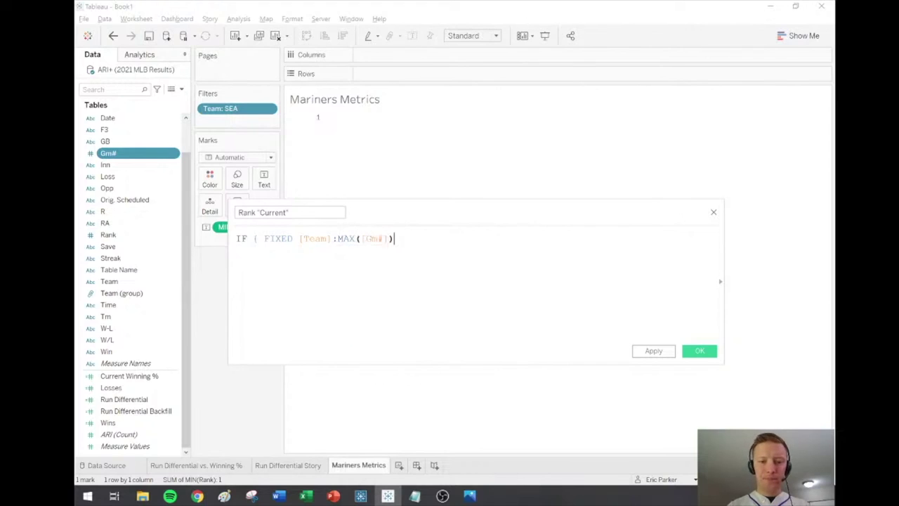
- Complete the Rank "Current" formula with } = [Gm#] THEN [Rank] END and enlarge the formula text
type(" } = Gm")
key("Return")
type("THEN rank")
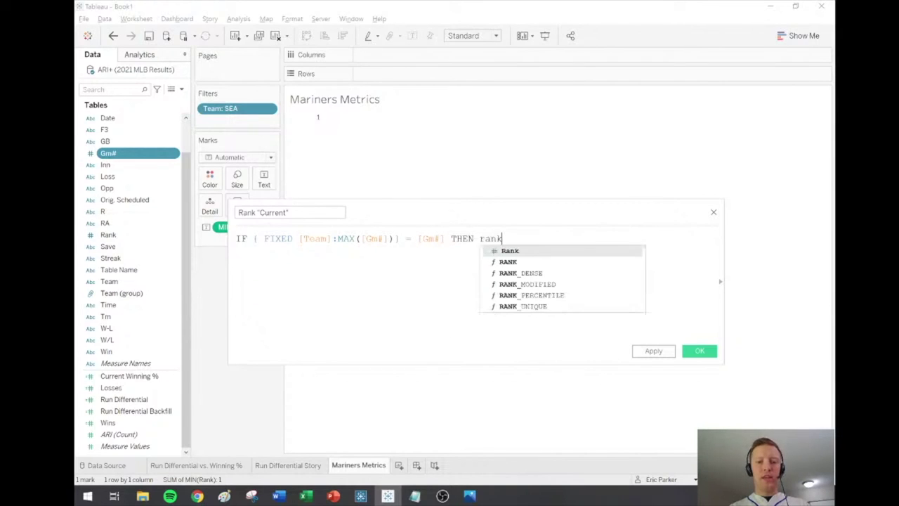
key("Return")
type("END")
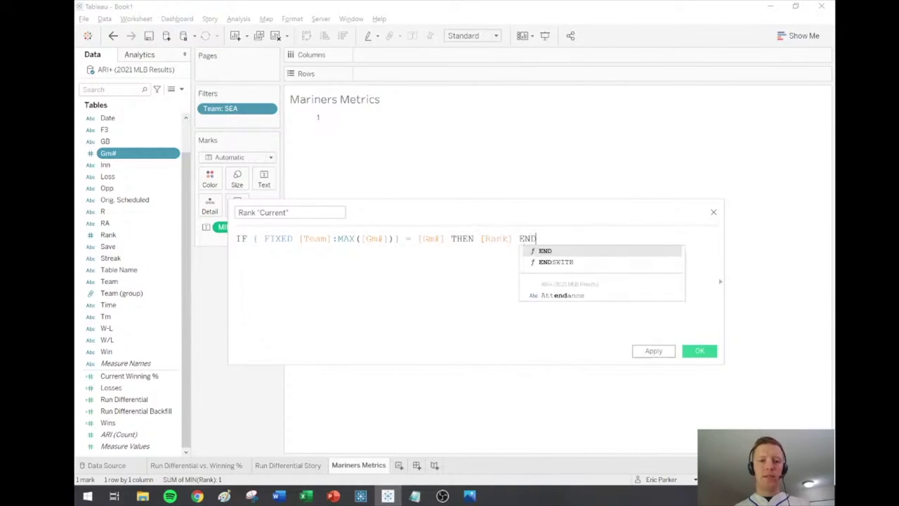
key("Escape")
scroll(421, 241, "up", 3)
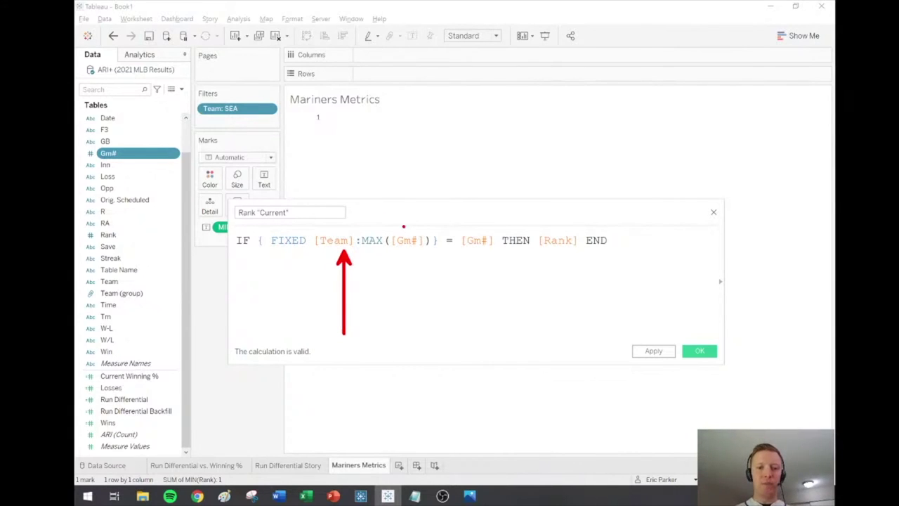
left_click_drag(475, 230, 476, 195)
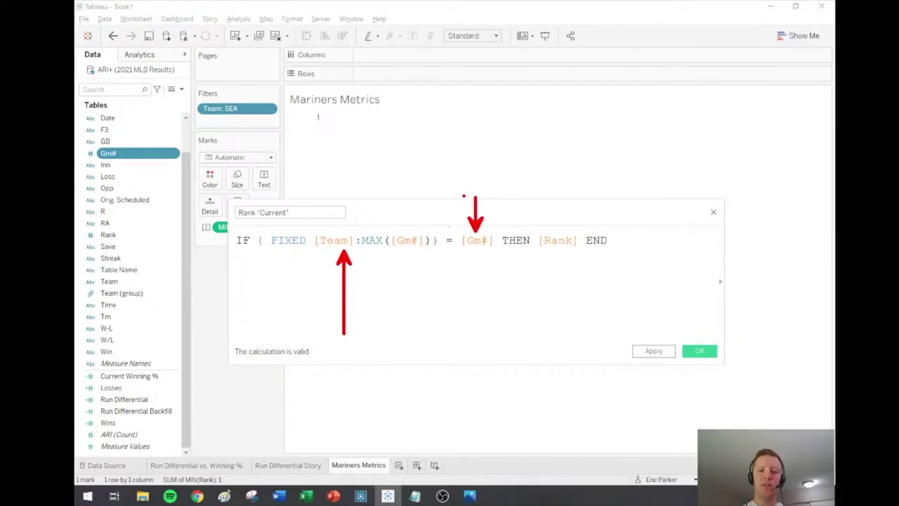
left_click_drag(558, 252, 558, 301)
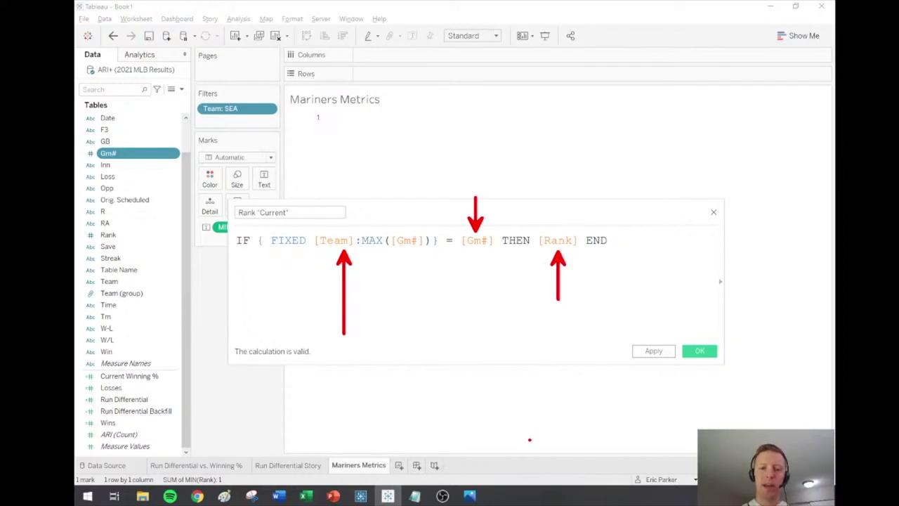
key("Escape")
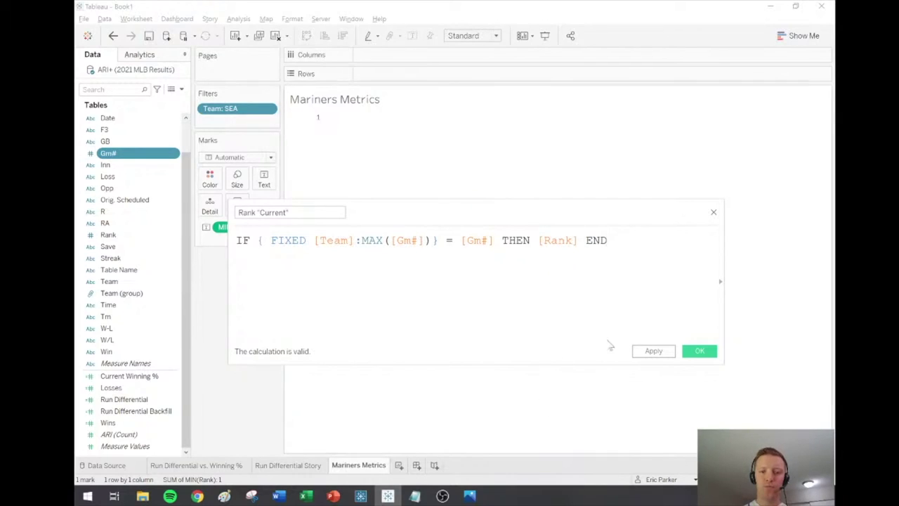
- Save the Rank "Current" calculation and replace MIN(Rank) on the sheet's text with its MAX aggregation
left_click(699, 352)
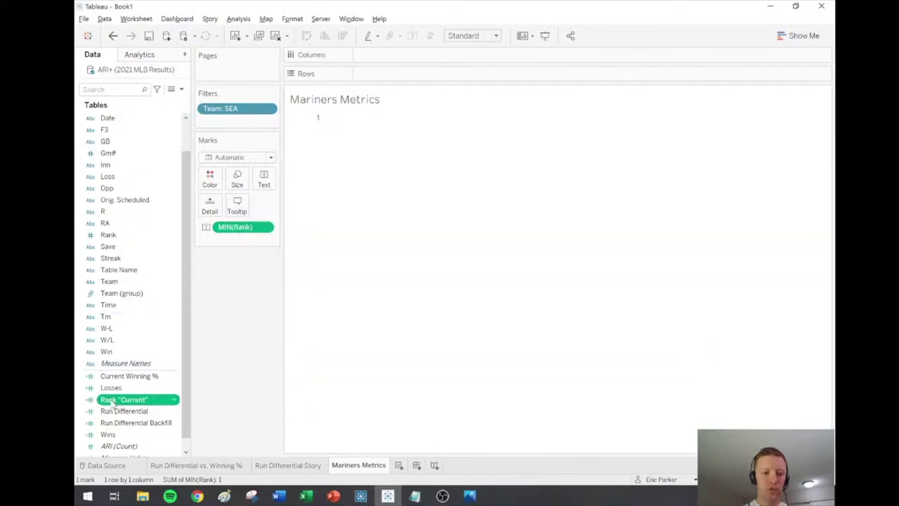
left_click_drag(111, 402, 232, 231)
left_click(418, 249)
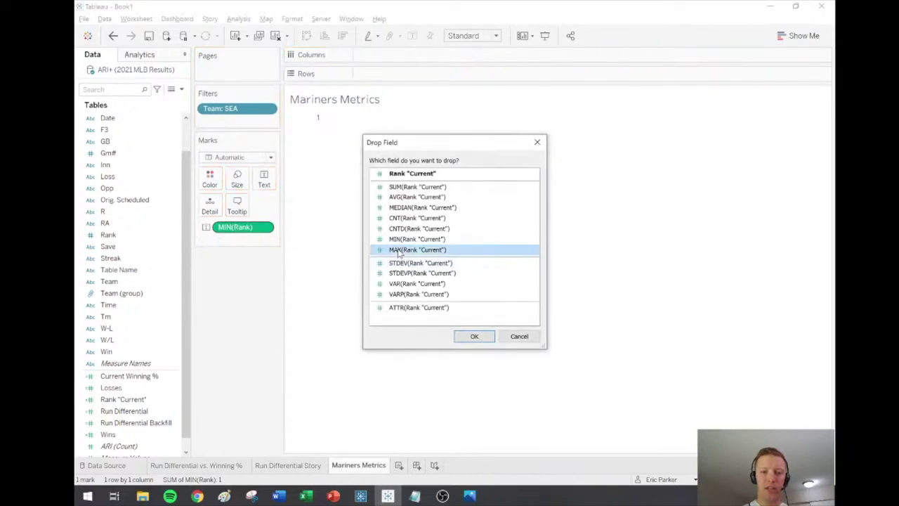
left_click(474, 336)
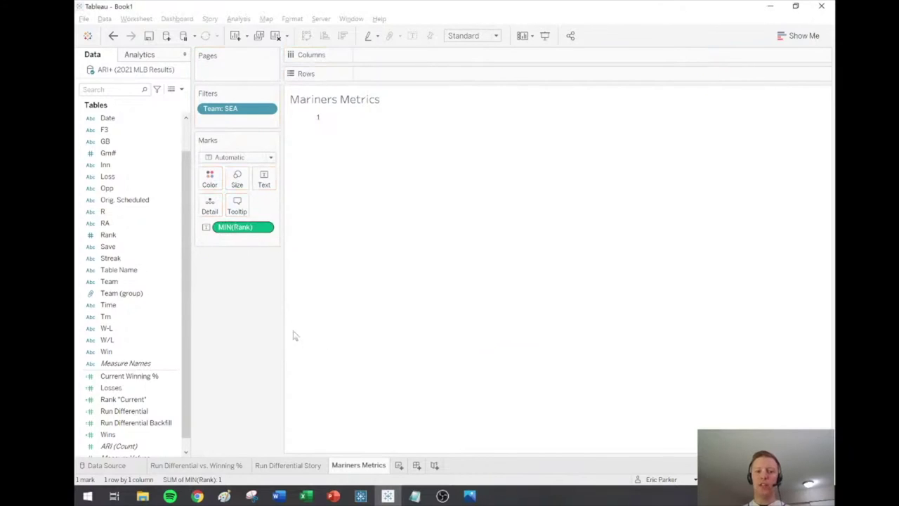
mouse_move(318, 120)
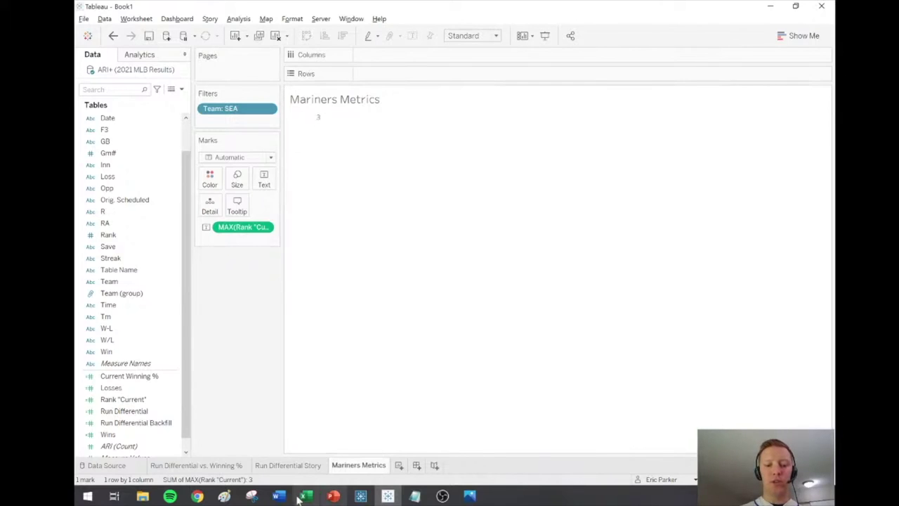
- Check the headline metrics of the finished Mariners tracker on Tableau Public and return to the Mariners Metrics sheet
left_click(220, 470)
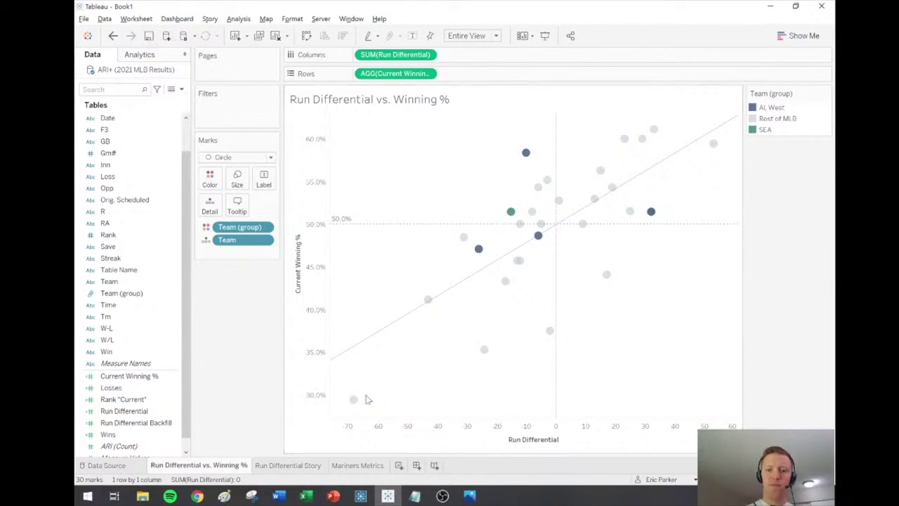
key("alt+Tab")
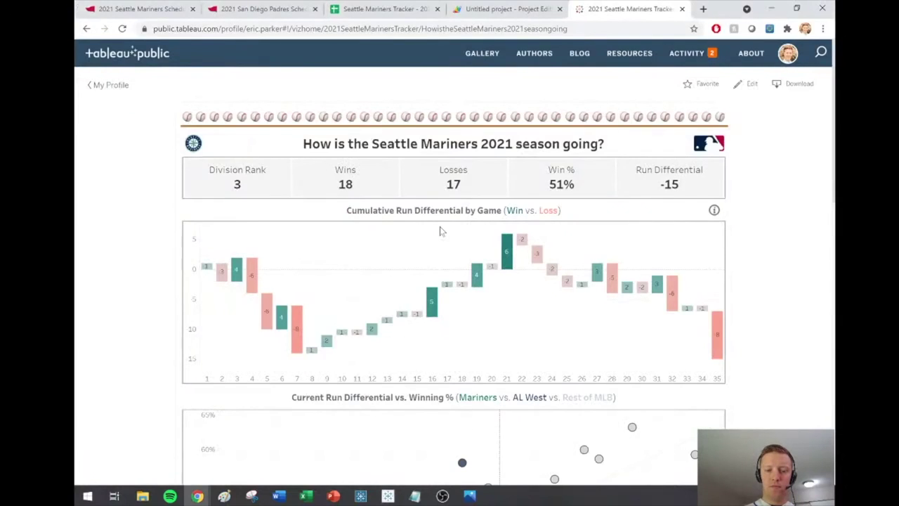
key("alt+Tab")
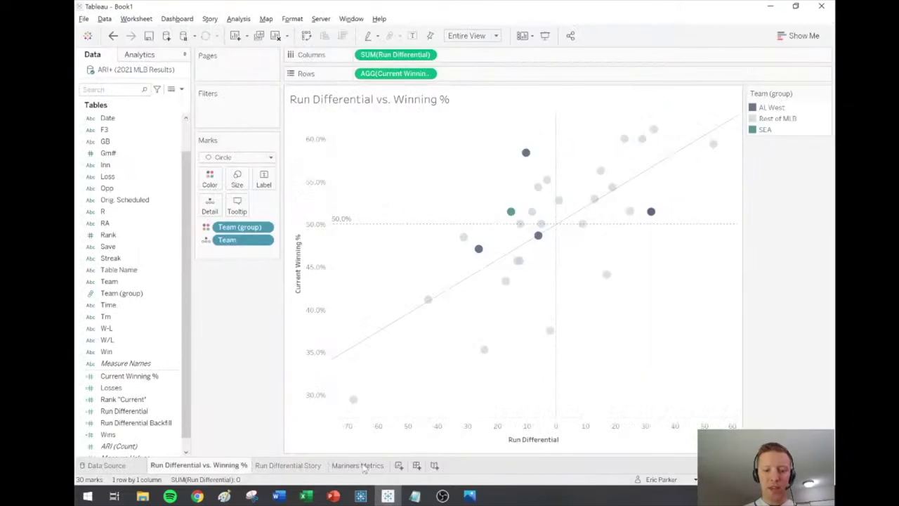
left_click(363, 469)
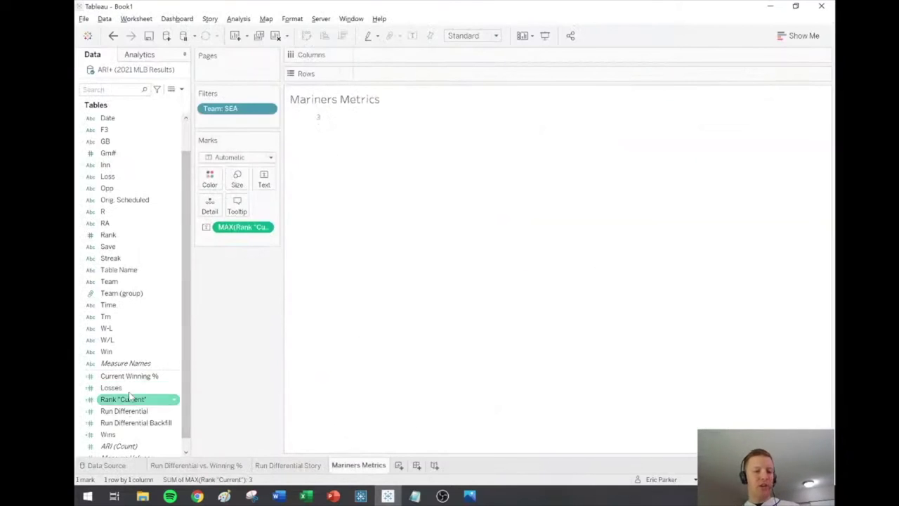
- Add Wins and Losses to the Mariners Metrics sheet as measure values with the MAX aggregation
left_click(112, 435)
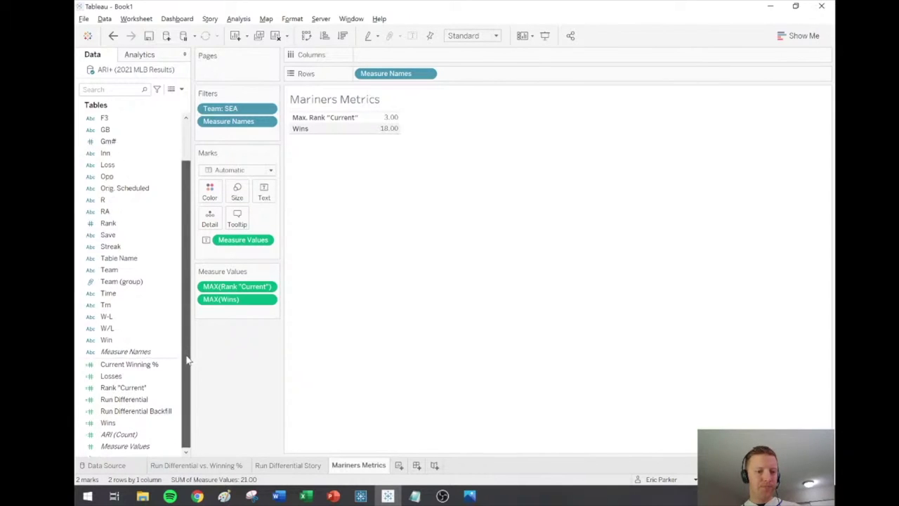
left_click(113, 377)
left_click_drag(513, 502, 237, 320)
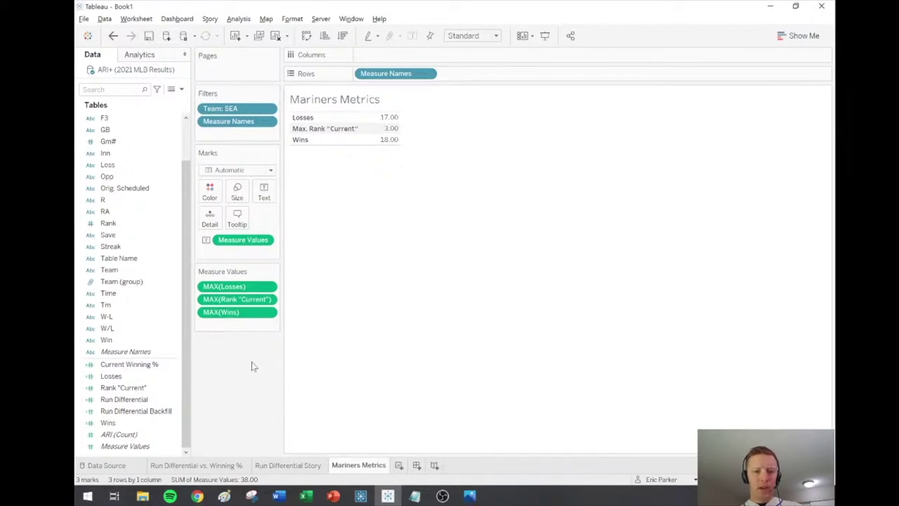
- Add Current Winning % and Run Differential to the measure values of the Mariners Metrics sheet
left_click(137, 365)
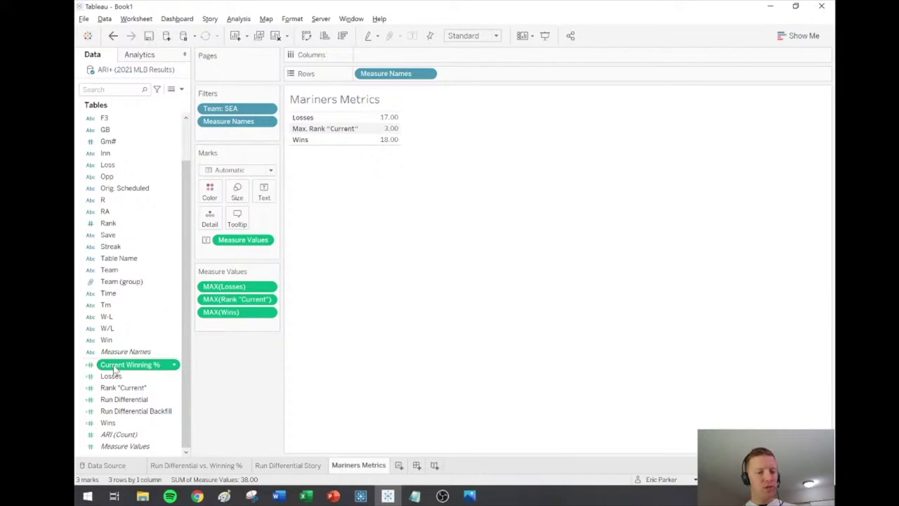
left_click_drag(112, 371, 220, 409)
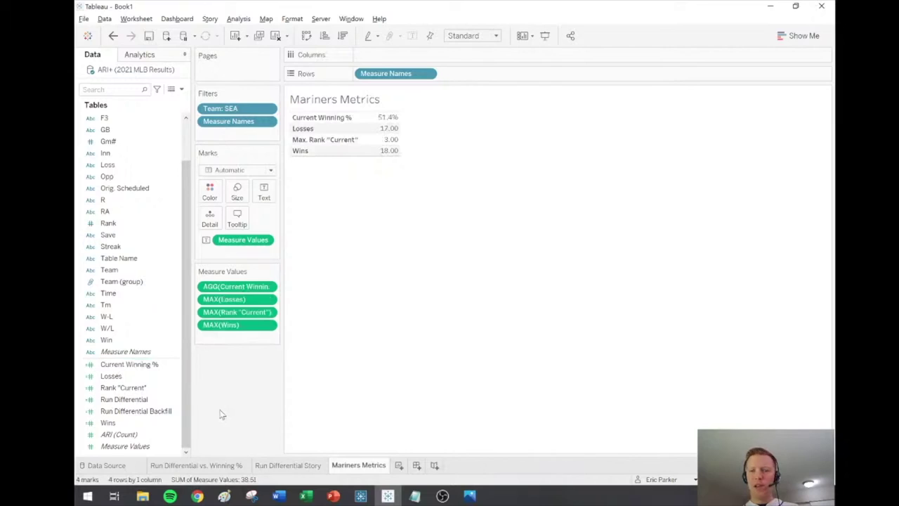
left_click(156, 400)
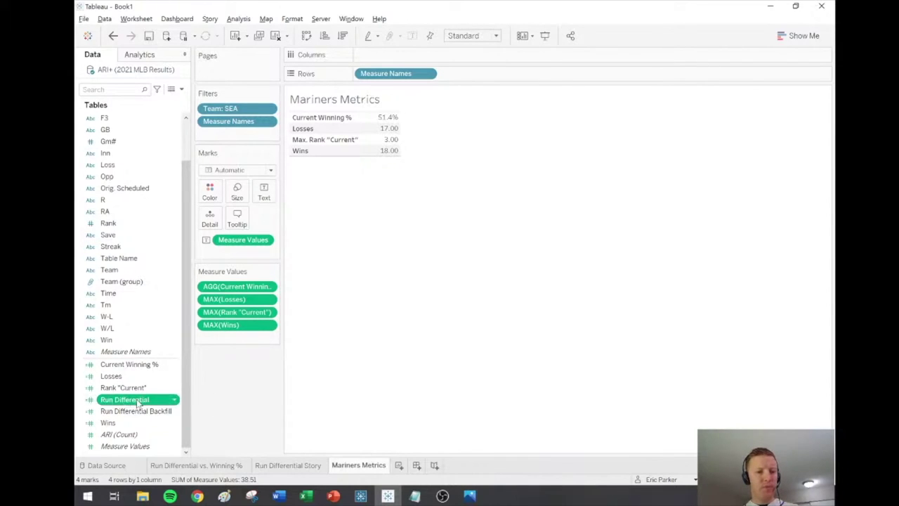
left_click_drag(137, 404, 267, 418)
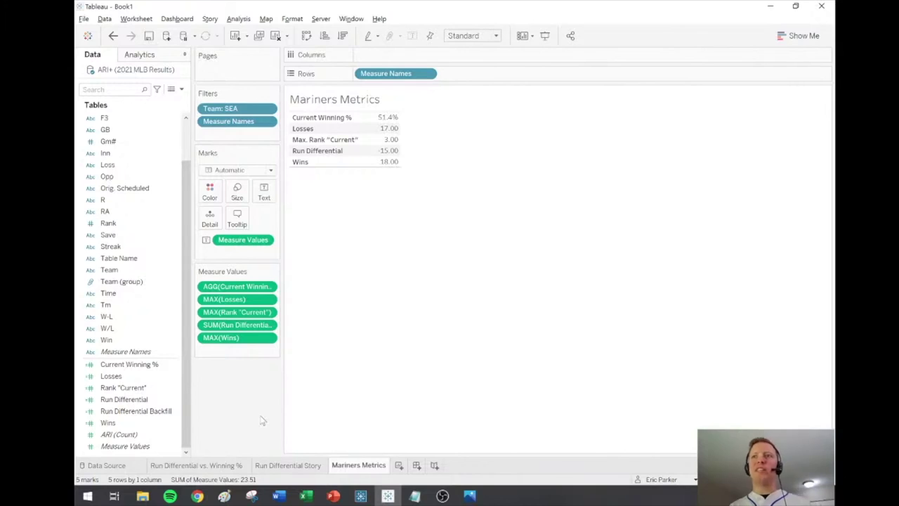
- Move Measure Names to columns and order the measures as Rank "Current", Current Winning %, Wins, Losses, Run Differential
left_click_drag(417, 73, 425, 55)
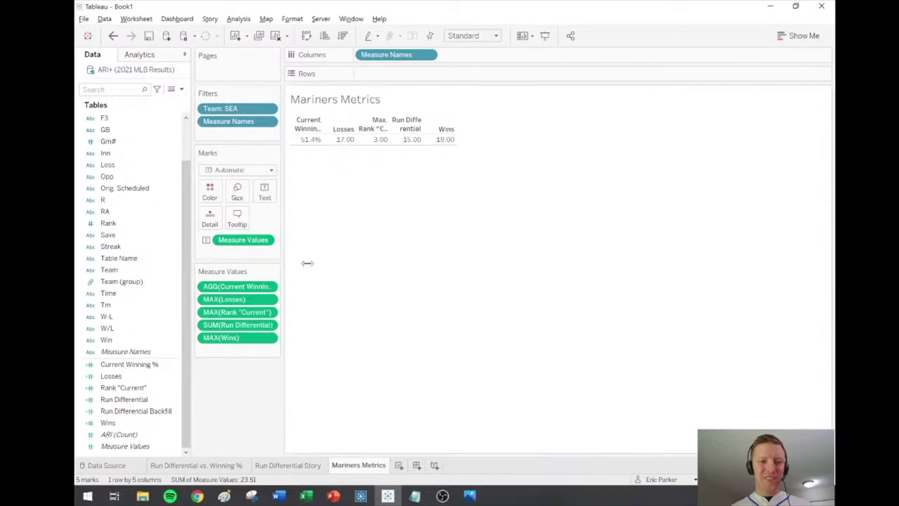
left_click_drag(301, 263, 335, 263)
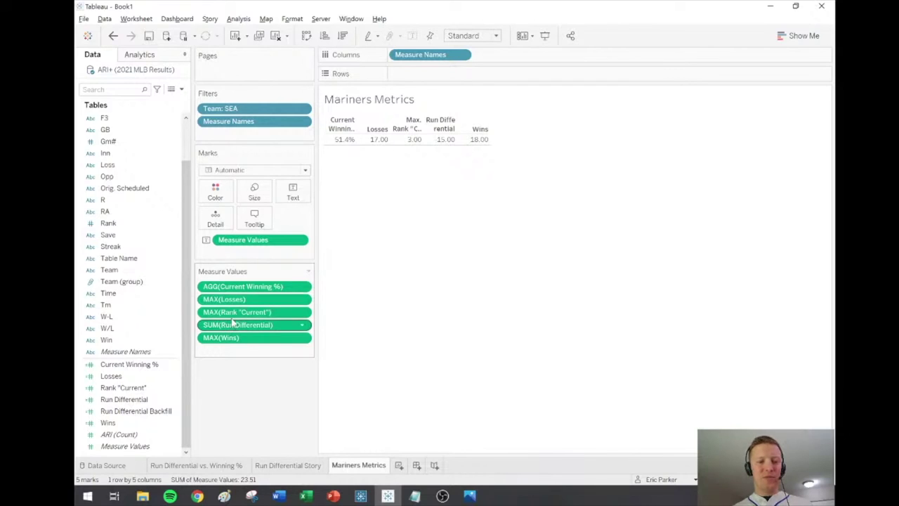
left_click_drag(232, 315, 241, 286)
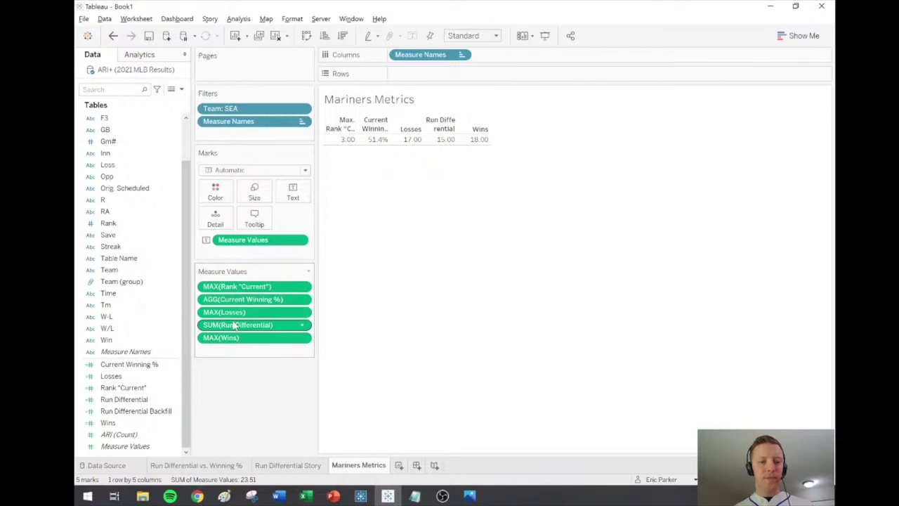
left_click_drag(235, 338, 239, 310)
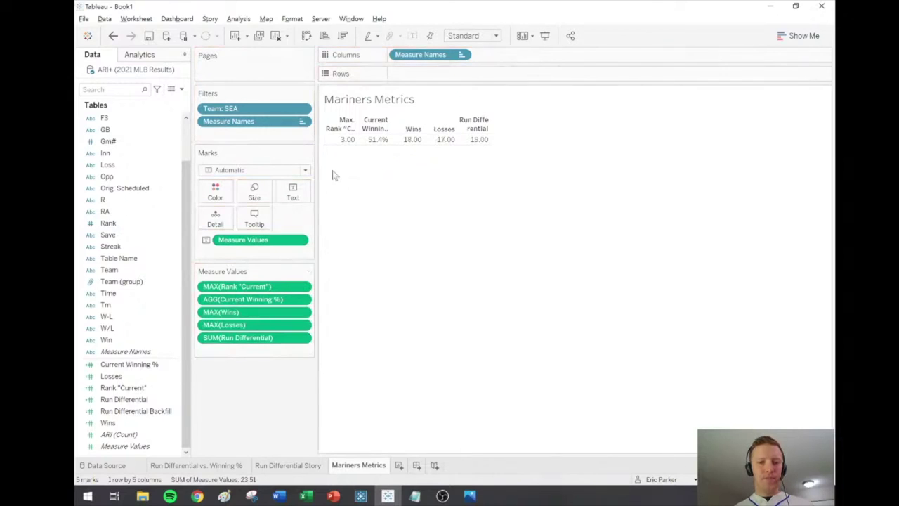
- Fit the sheet to Entire View and add a copy of Measure Names to the marks' text
left_click(485, 36)
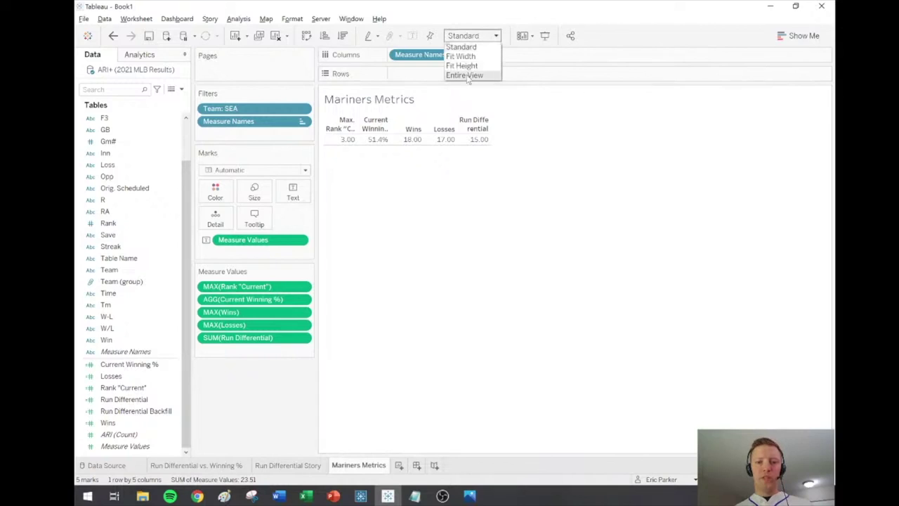
left_click(460, 75)
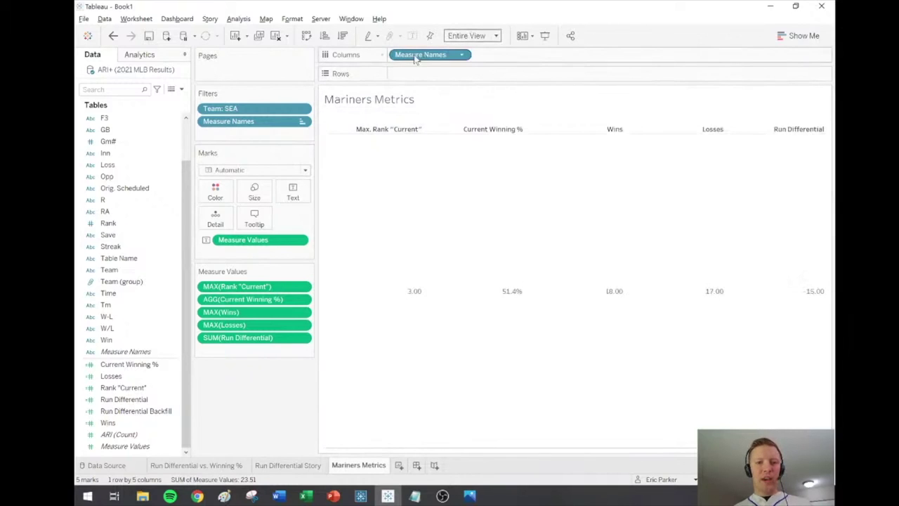
left_click_drag(416, 58, 304, 188)
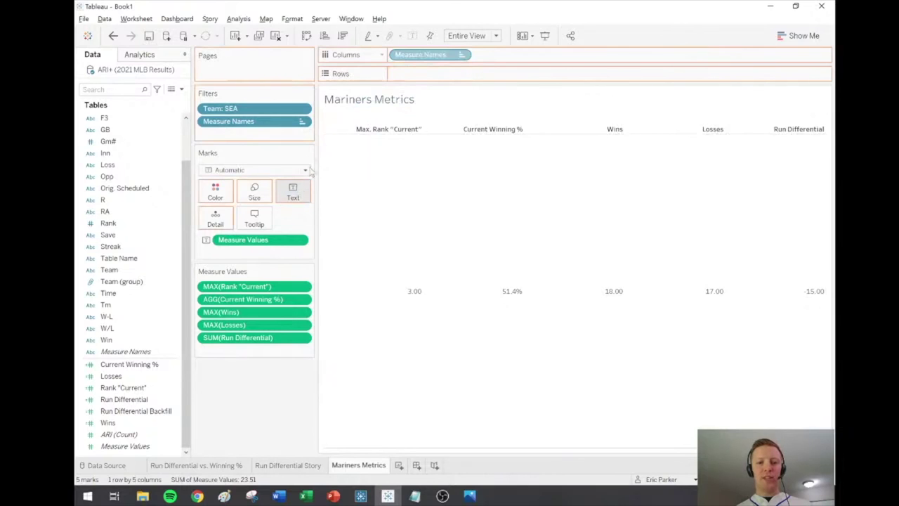
left_click_drag(310, 172, 309, 173)
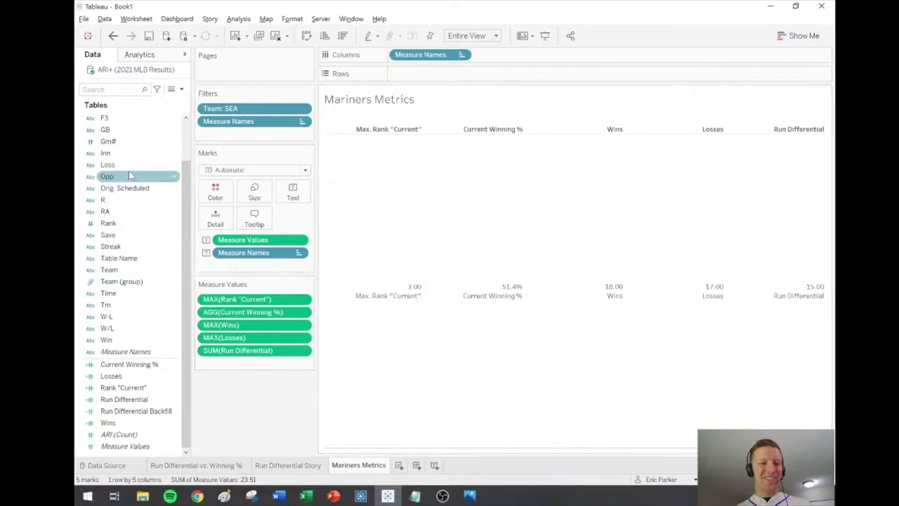
scroll(139, 378, "up", 2)
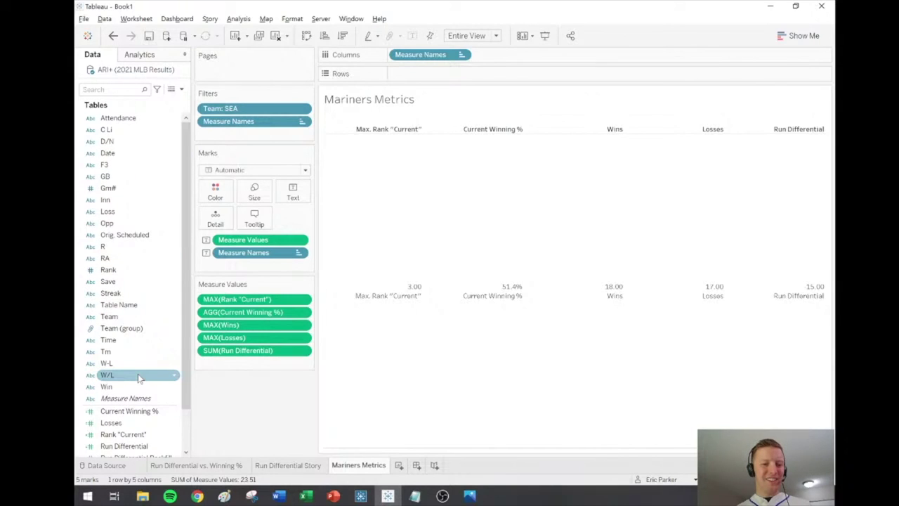
- Edit the Rank "Current" calculated field so its whole IF expression is wrapped in MAX()
scroll(139, 378, "down", 2)
right_click(144, 388)
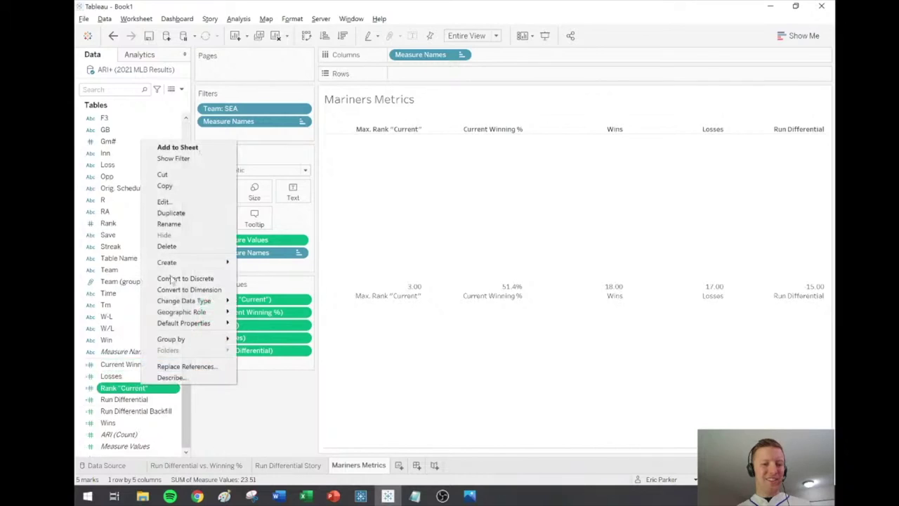
left_click(169, 202)
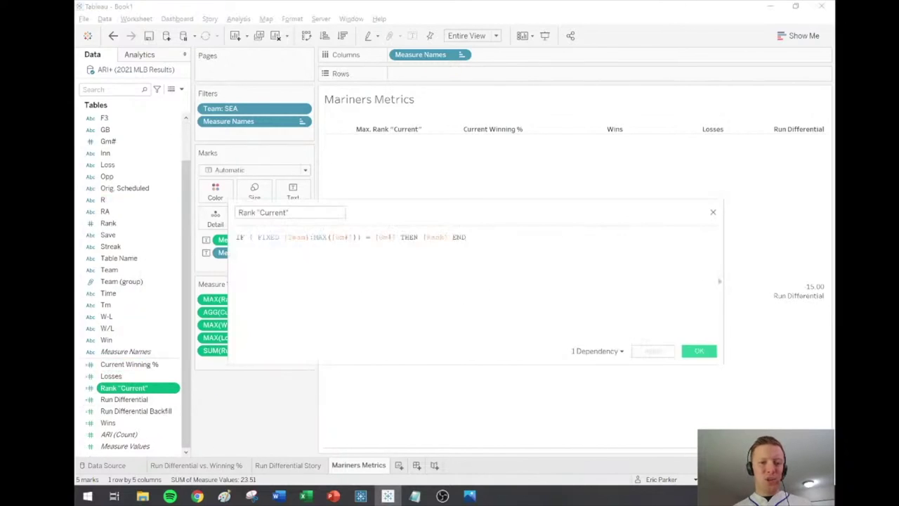
type("MAX(")
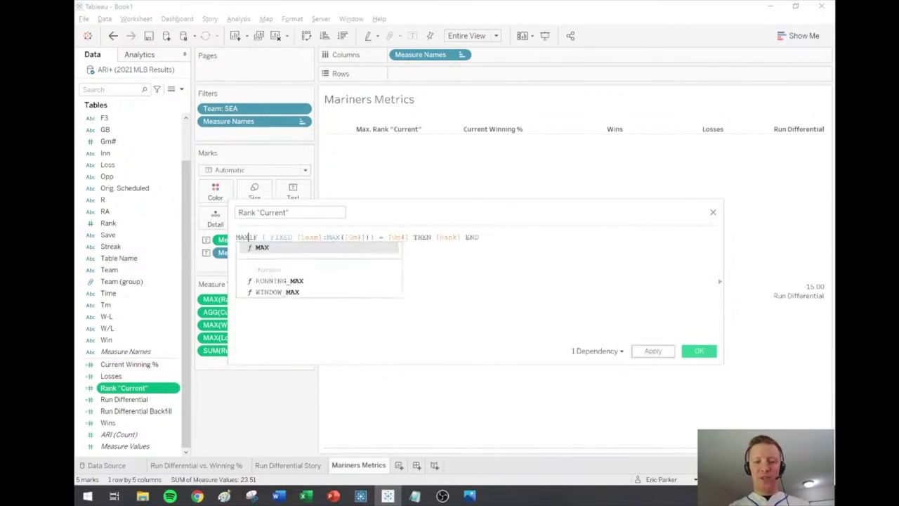
left_click(486, 237)
type(")")
- Rename the calculated field as Div. Rank, save it, and replace the invalid rank entry in the measure values with it
left_click(288, 213)
key("ctrl+a")
type("D")
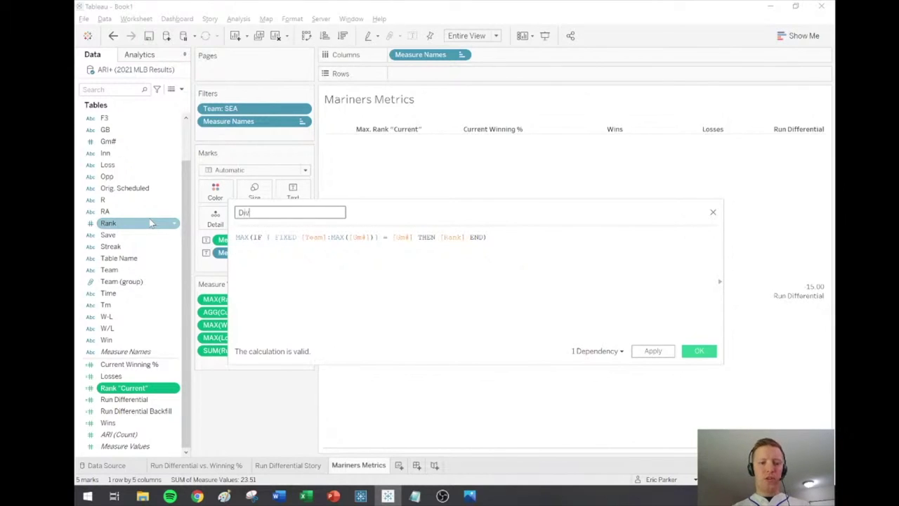
type("iv. Rank")
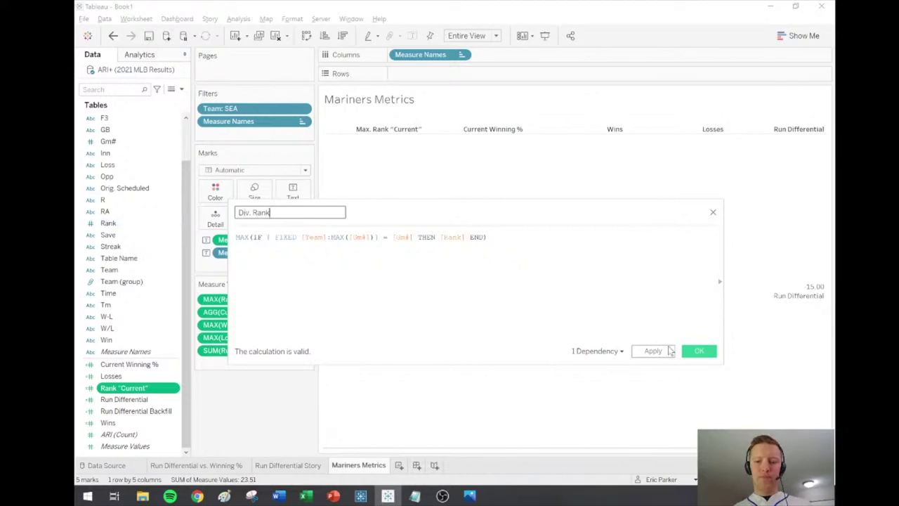
left_click(710, 352)
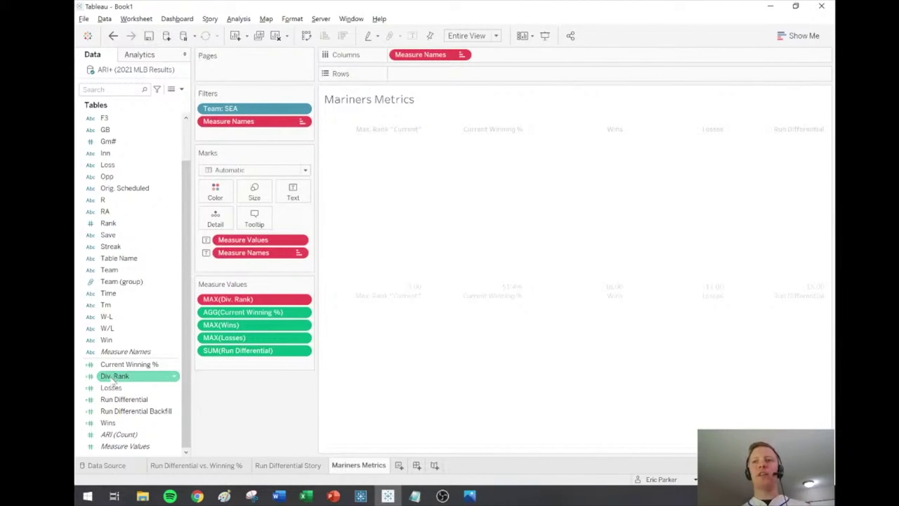
left_click_drag(106, 379, 247, 300)
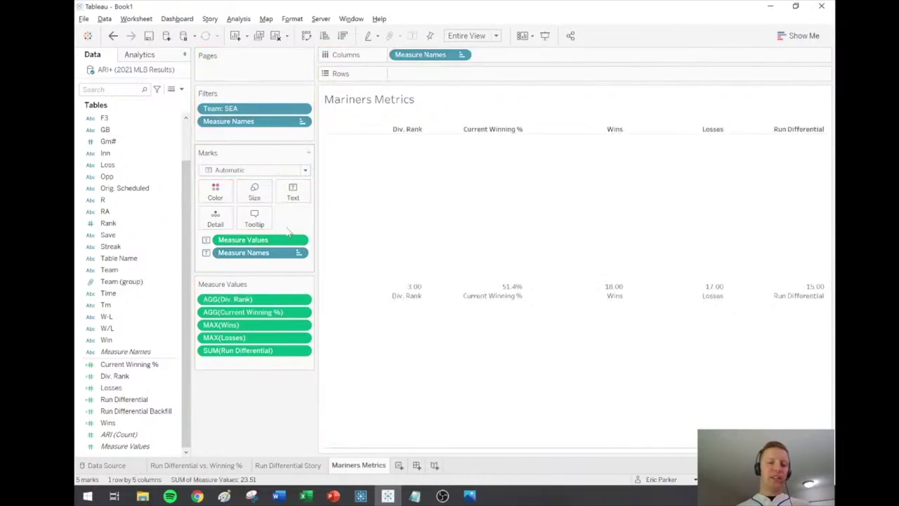
- Hide the Measure Names column header and place Measure Names before Measure Values in the marks' text
right_click(423, 58)
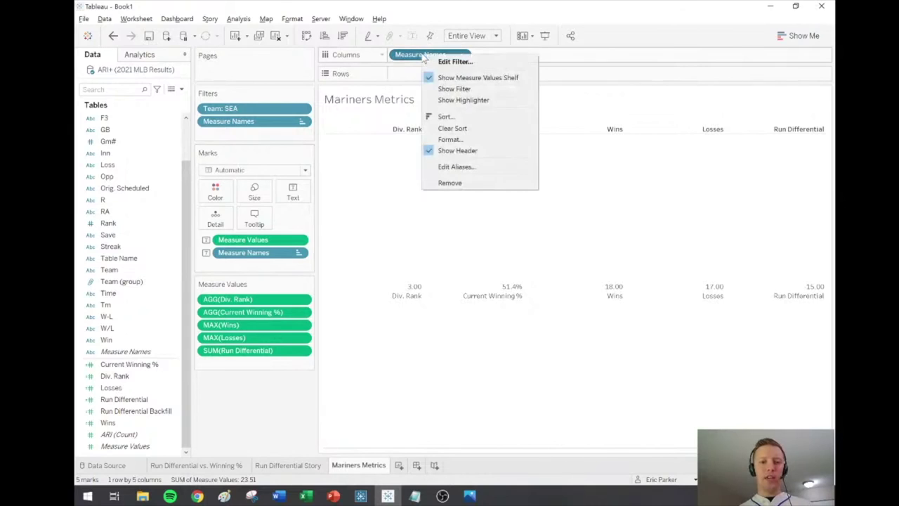
left_click(457, 151)
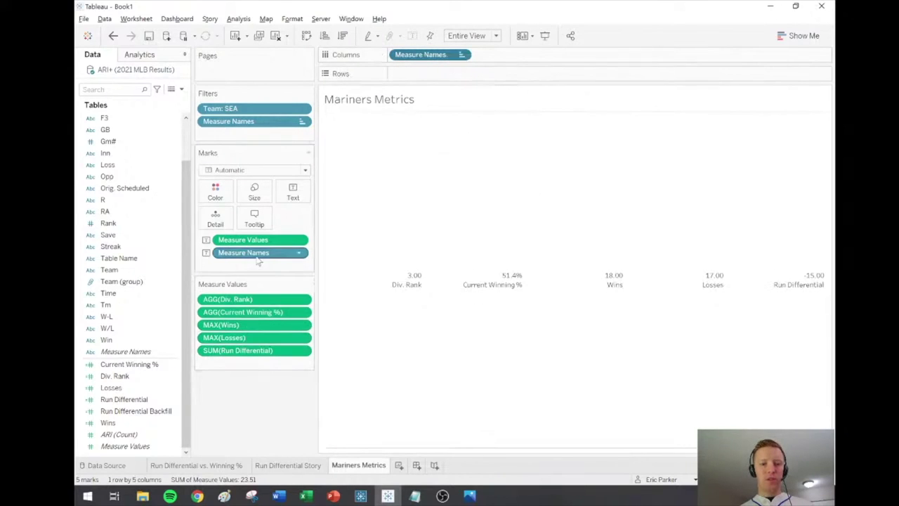
mouse_move(254, 255)
left_mouse_down()
mouse_move(247, 251)
mouse_move(252, 263)
left_mouse_up()
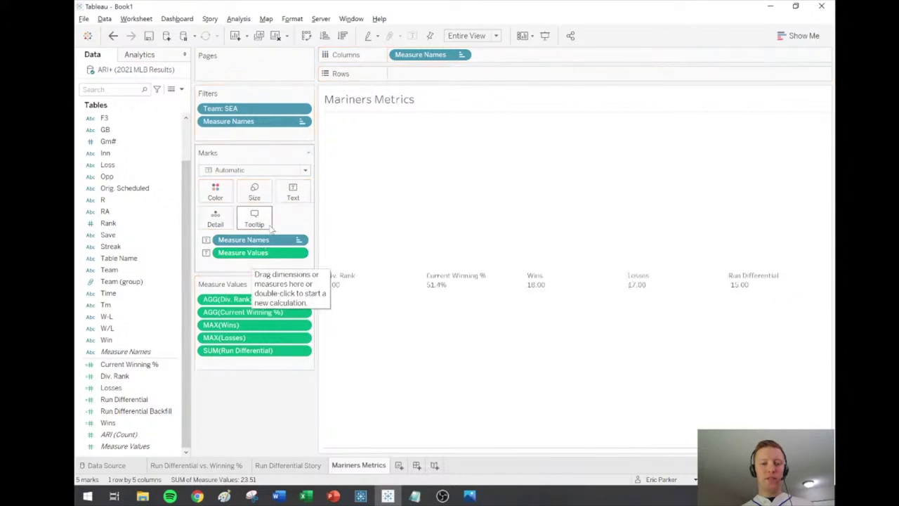
- Open the marks' label text for editing and set the Measure Names line to font size 12
left_click(295, 196)
left_click(382, 216)
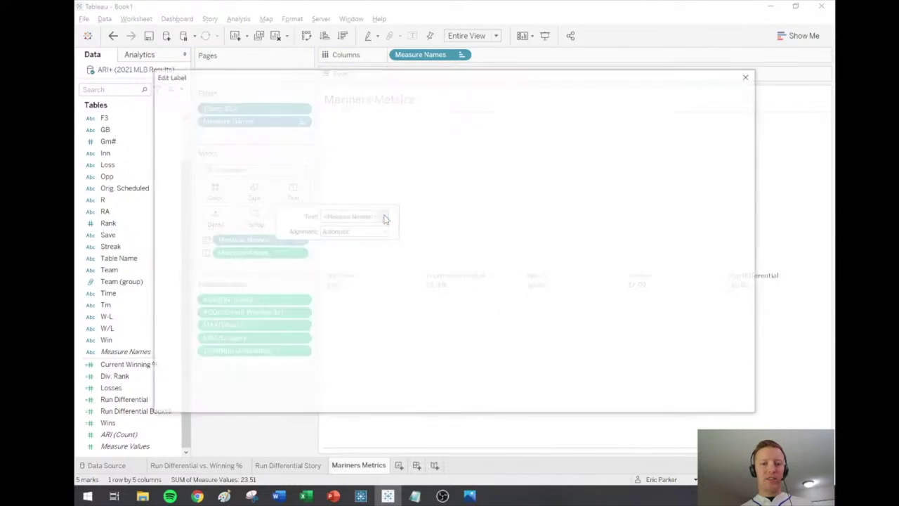
key("shift+End")
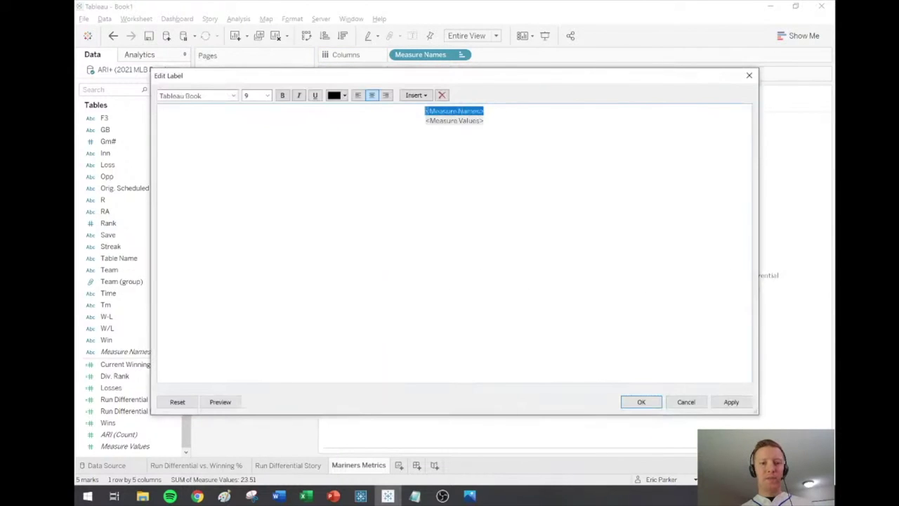
left_click(267, 95)
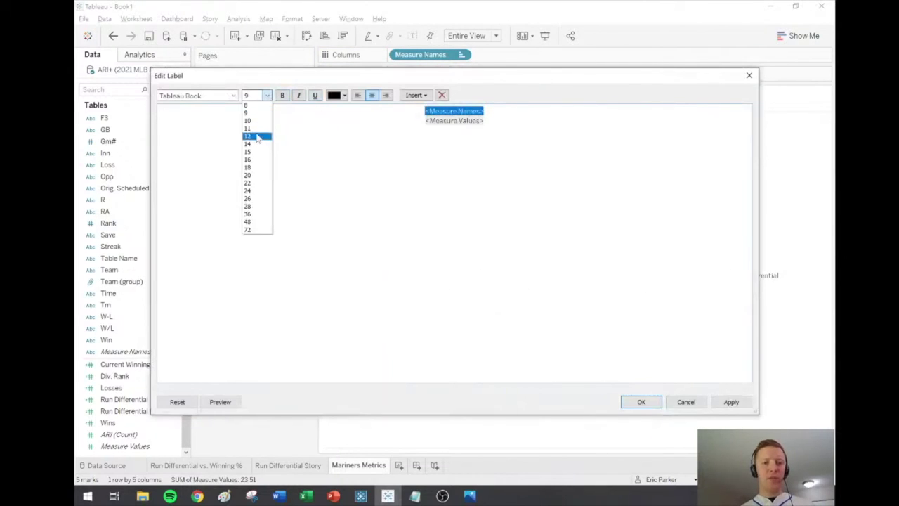
left_click(261, 137)
- Set the label's Measure Values line to size 18 bold, apply it, and center the label text horizontally
key("Down")
key("shift+Home")
left_click(267, 96)
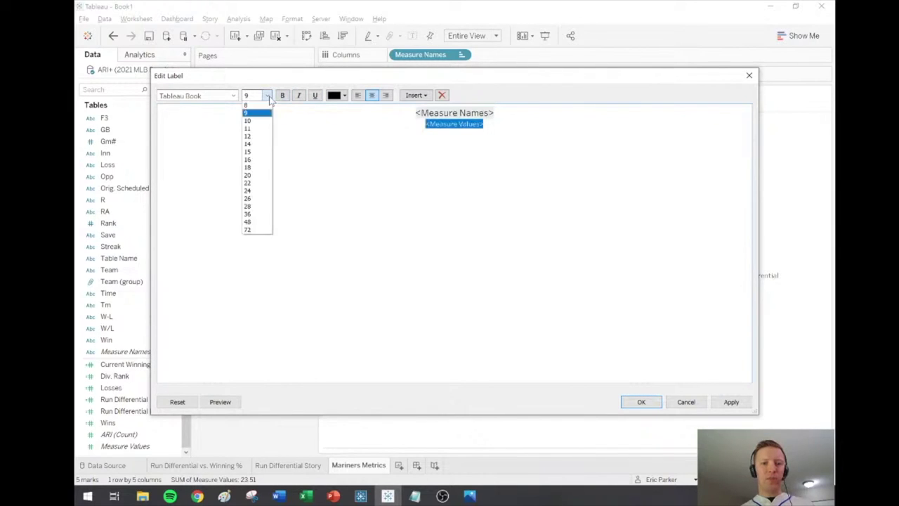
left_click(252, 160)
key("ctrl+b")
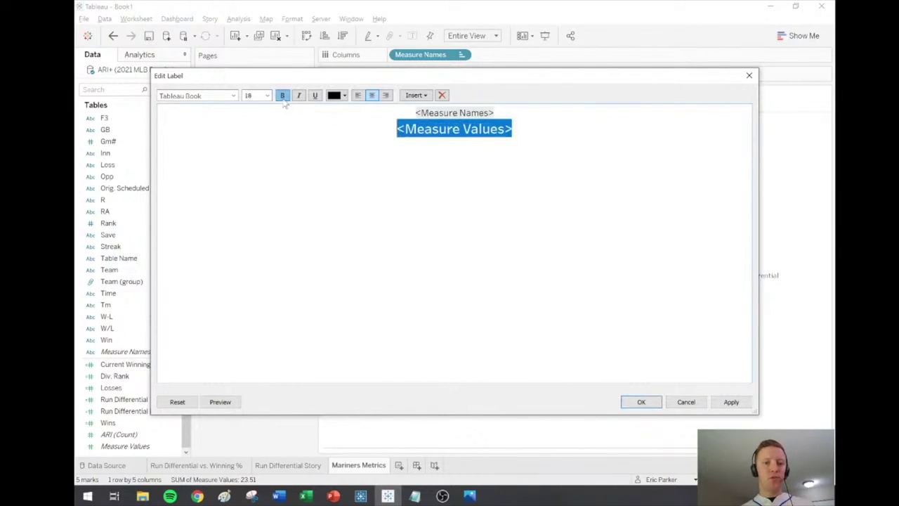
left_click(641, 402)
left_click(344, 232)
left_click(347, 275)
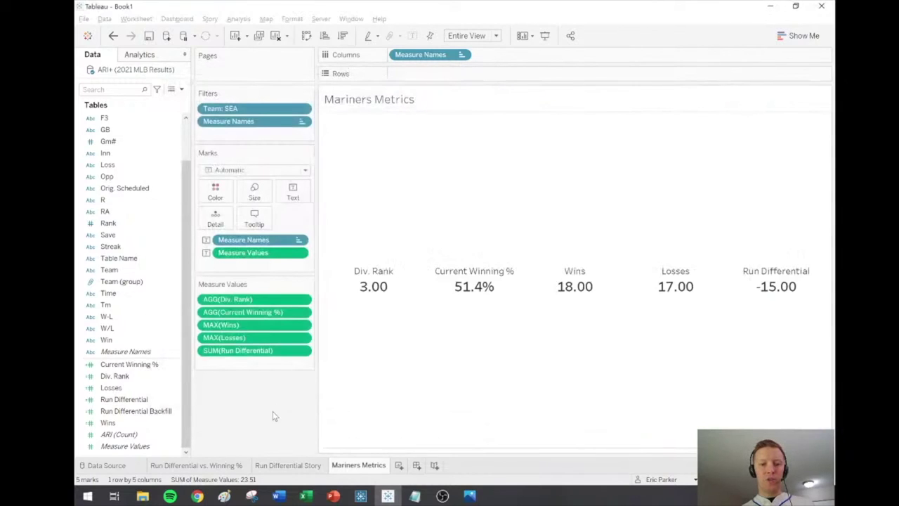
- Set the default number format of Div. Rank to Number (Custom) with 0 decimal places
right_click(256, 302)
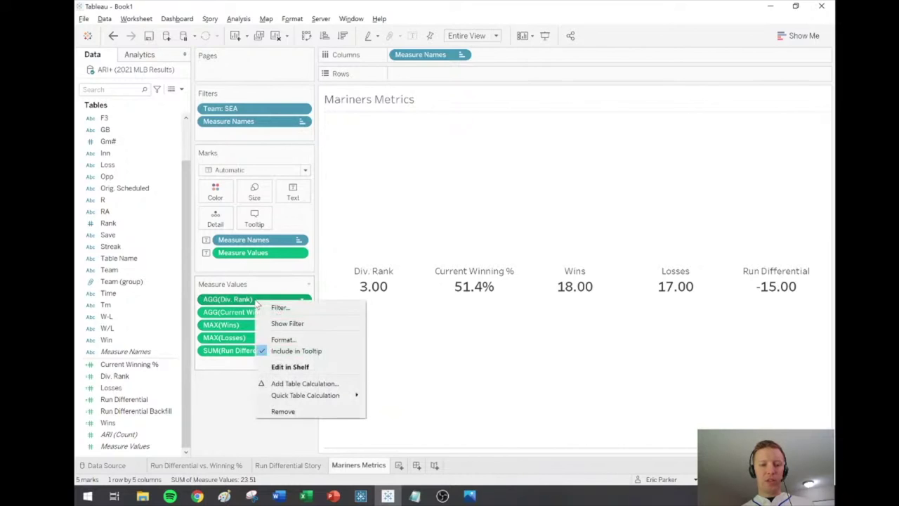
left_click(114, 376)
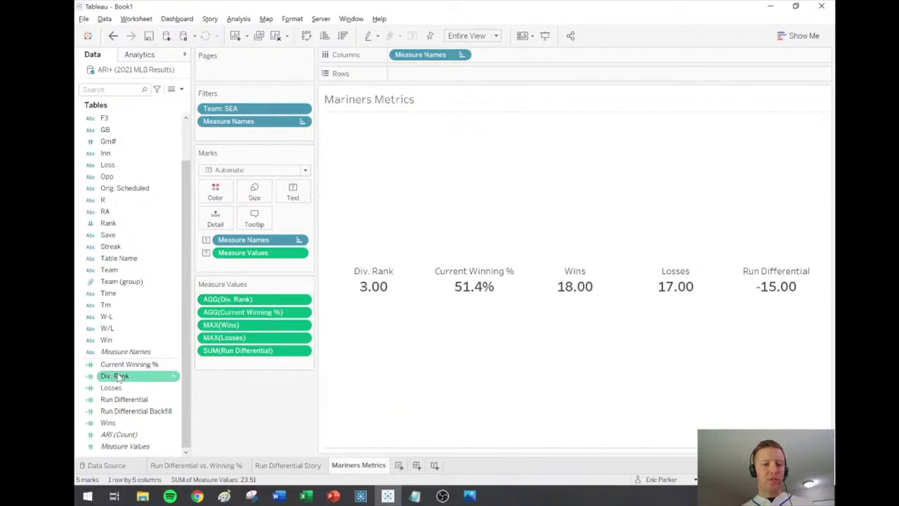
right_click(118, 375)
mouse_move(202, 315)
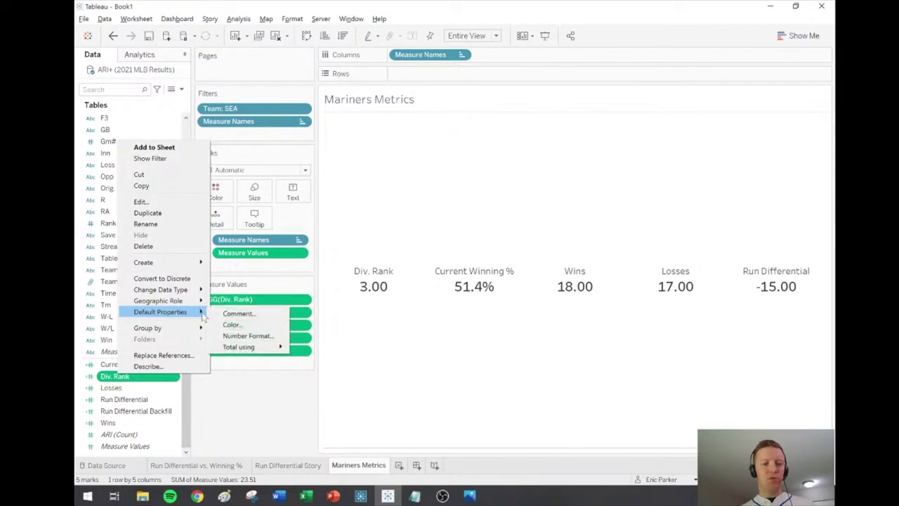
left_click(252, 337)
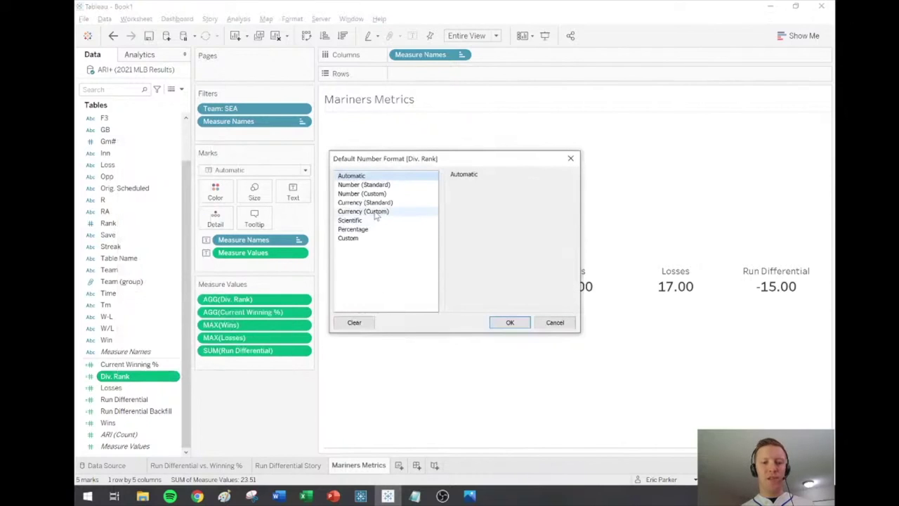
left_click(380, 195)
left_click(498, 323)
- Set the default number format of Losses and Wins together to Number (Custom) with 0 decimal places
left_click(111, 388)
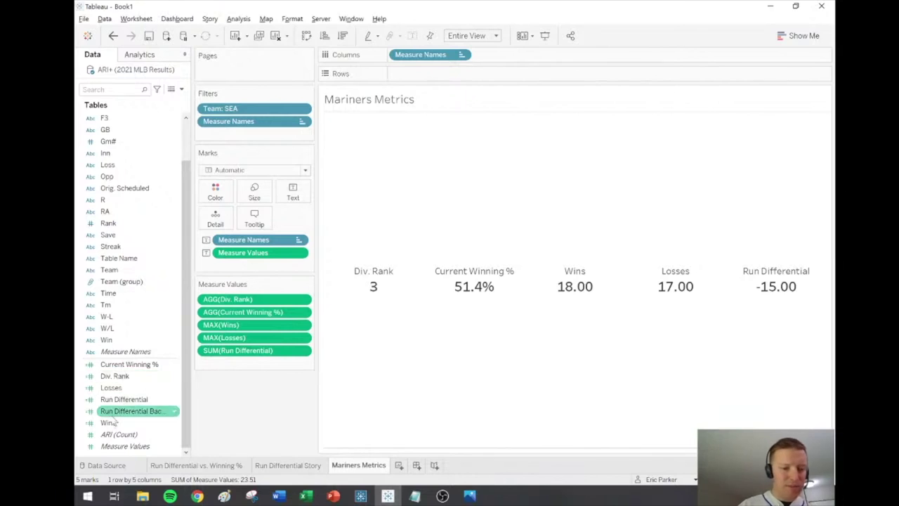
left_click(108, 423, "ctrl")
right_click(118, 388)
mouse_move(179, 353)
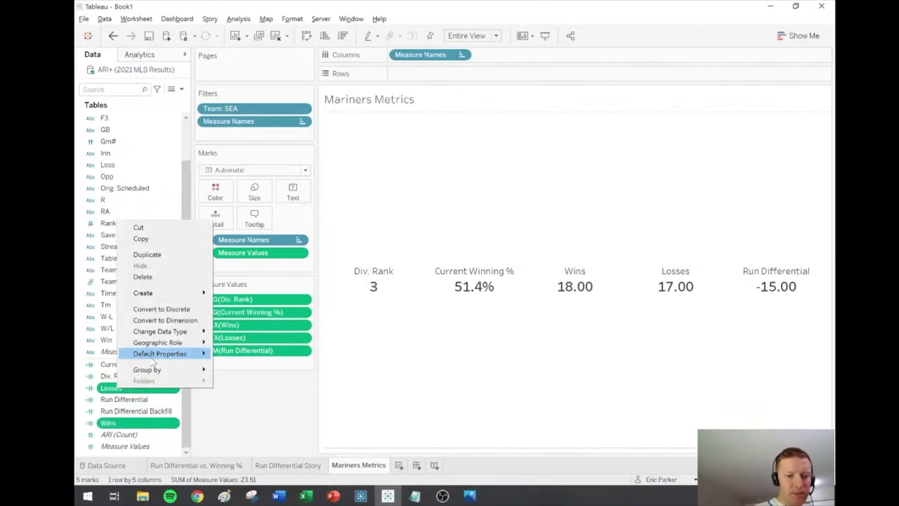
left_click(250, 355)
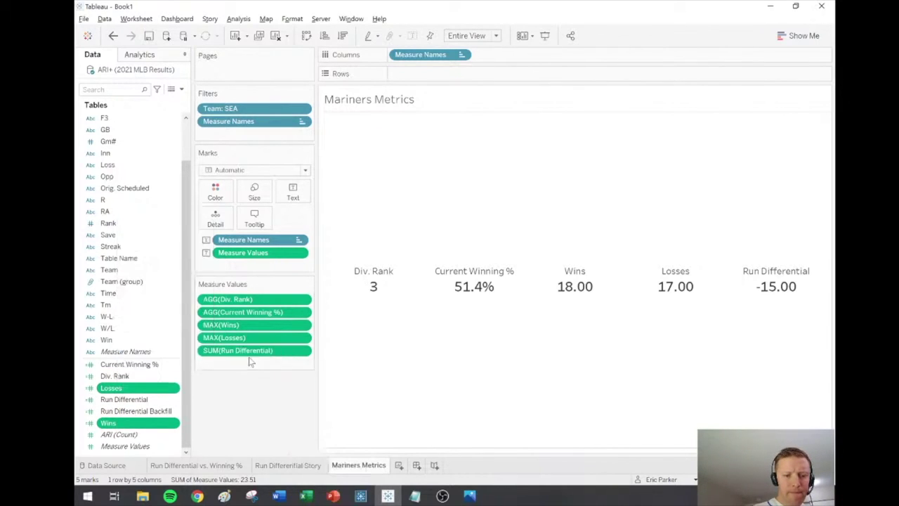
left_click(372, 194)
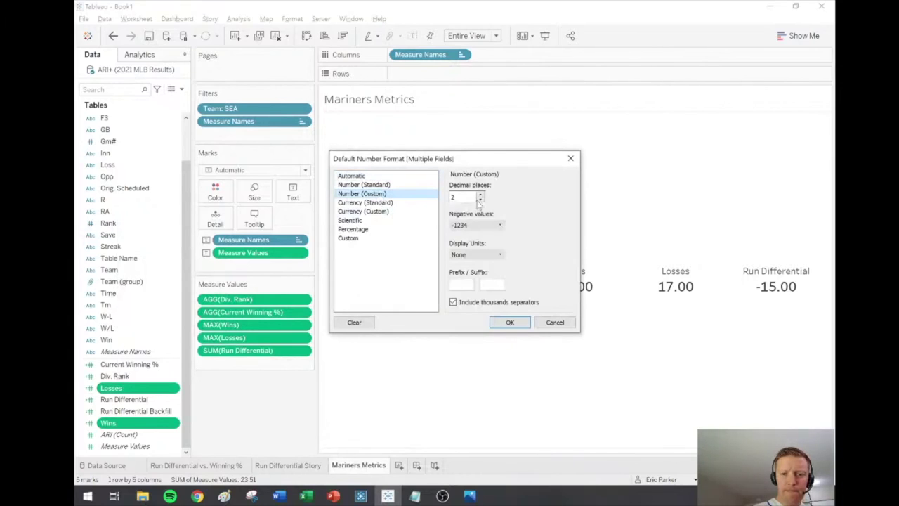
left_click(509, 322)
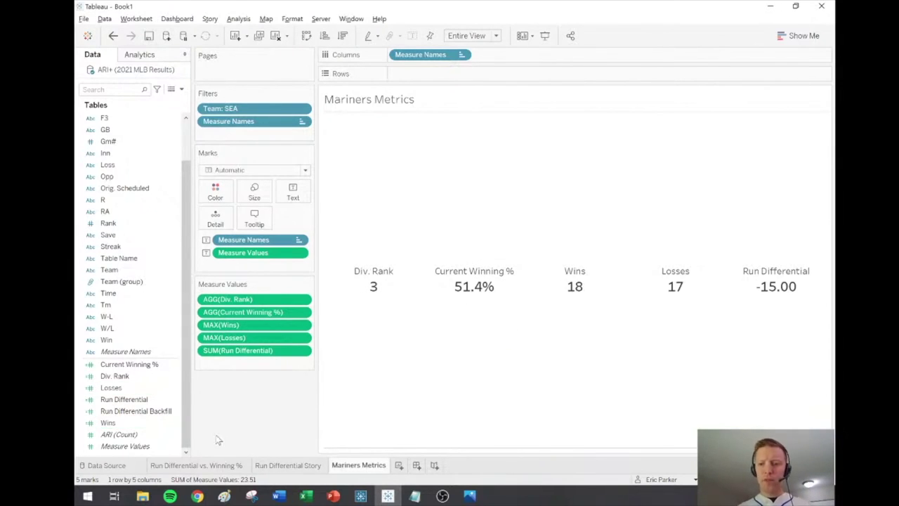
- Set the default number format of Run Differential to Number (Custom) with 0 decimal places
right_click(126, 400)
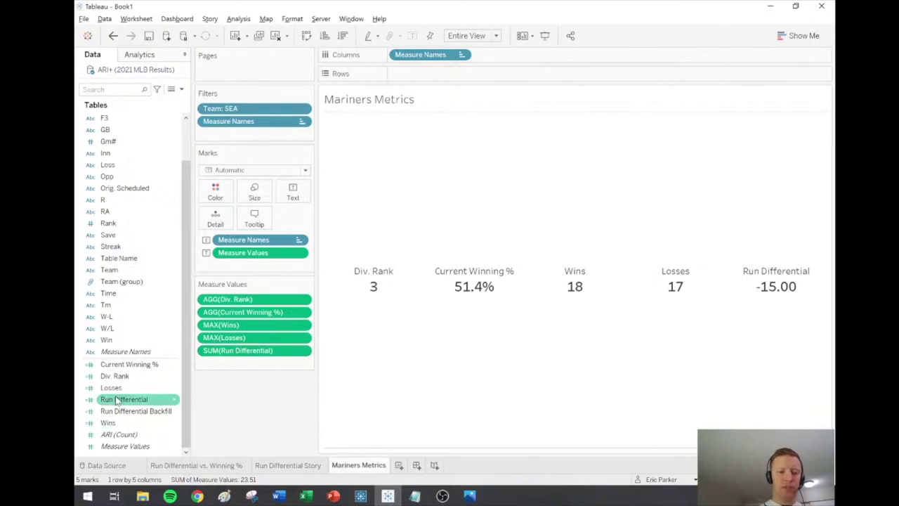
mouse_move(169, 334)
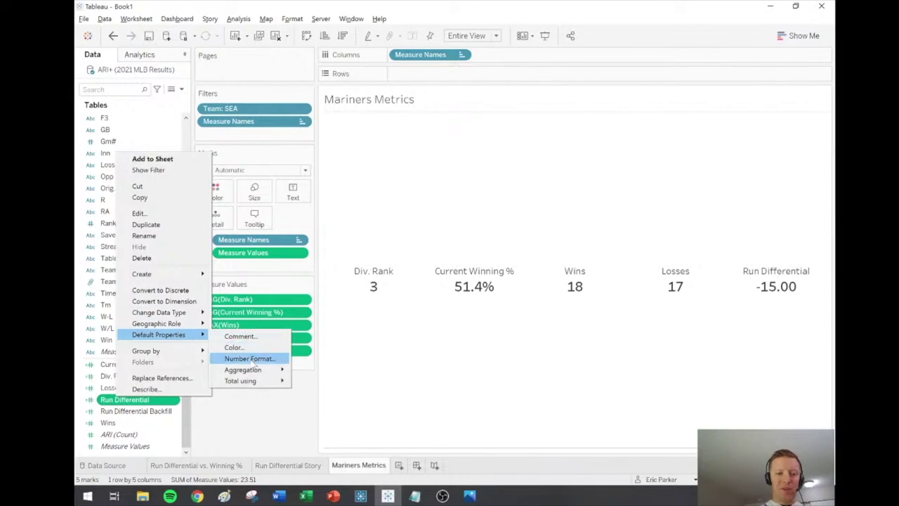
left_click(253, 356)
left_click(362, 193)
left_click(480, 200)
left_click(511, 322)
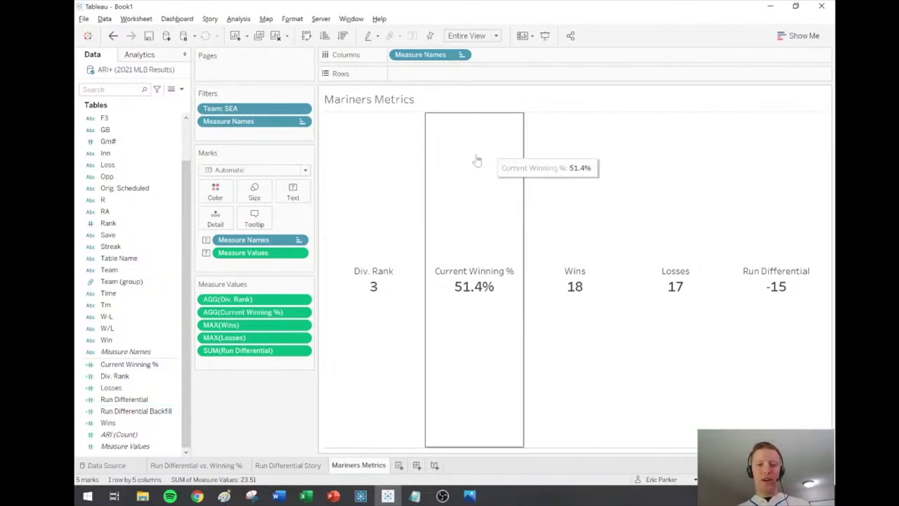
- Turn off tooltips for the Mariners Metrics sheet
left_click(255, 220)
left_click(130, 420)
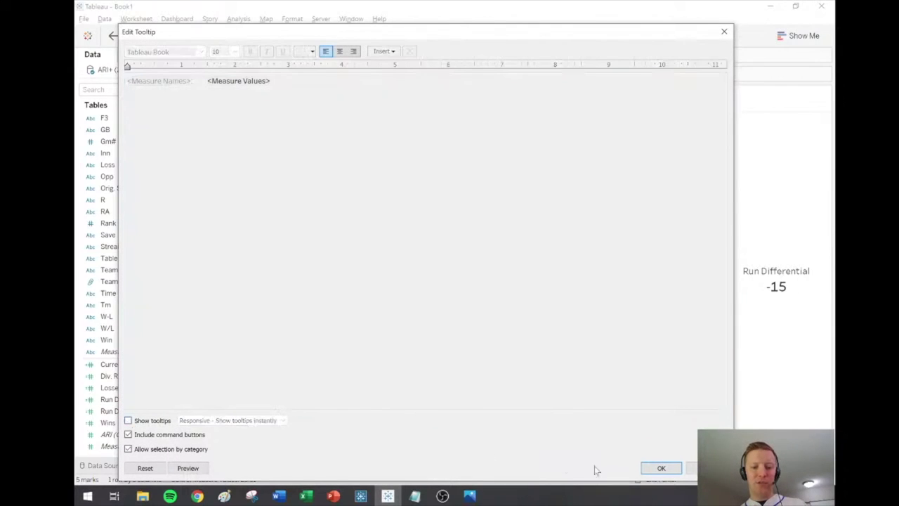
key("Return")
- Set the worksheet shading of the Mariners Metrics sheet to light gray
right_click(400, 219)
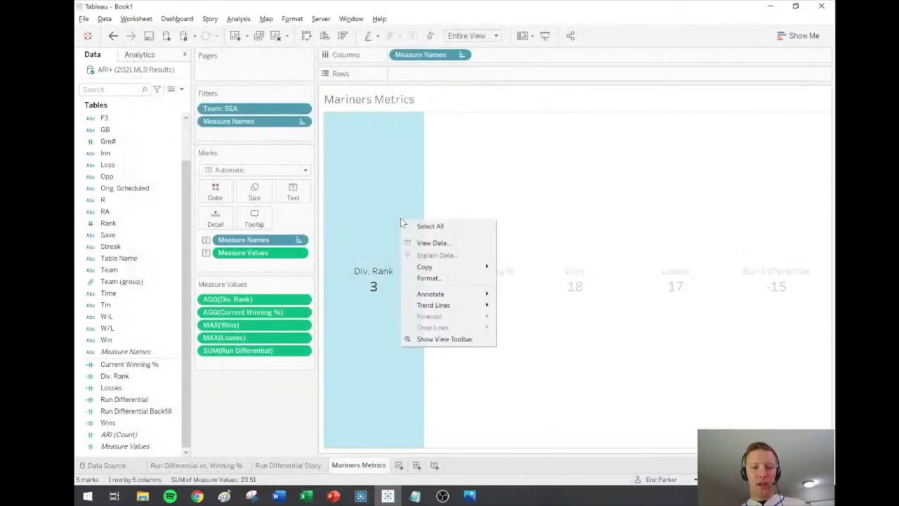
left_click(385, 247)
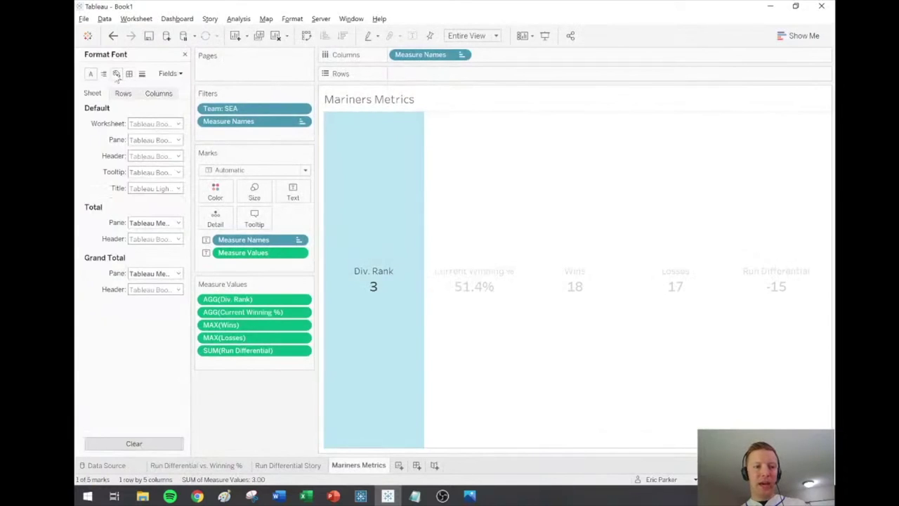
left_click(117, 74)
left_click(143, 124)
left_click(145, 166)
left_click(393, 168)
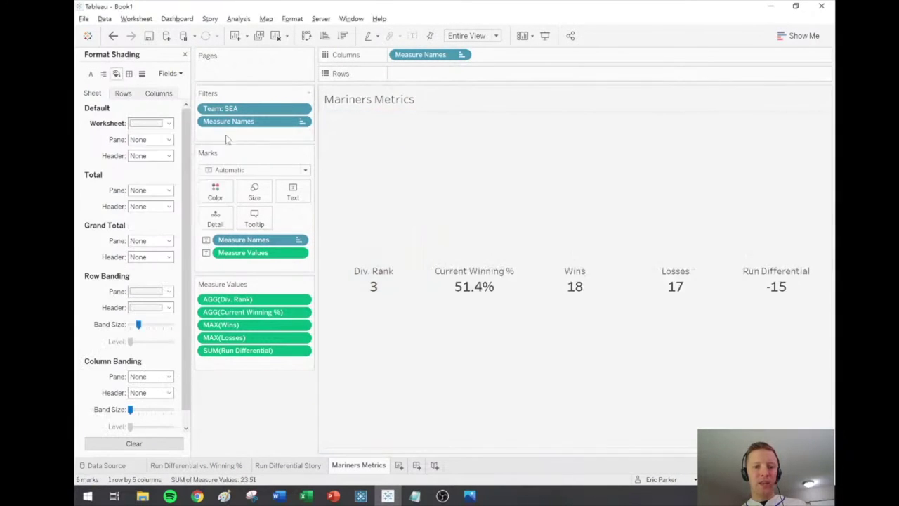
- Set the Mariners Metrics sheet's column divider pane border to a white line and raise the divider level to maximum
left_click(129, 74)
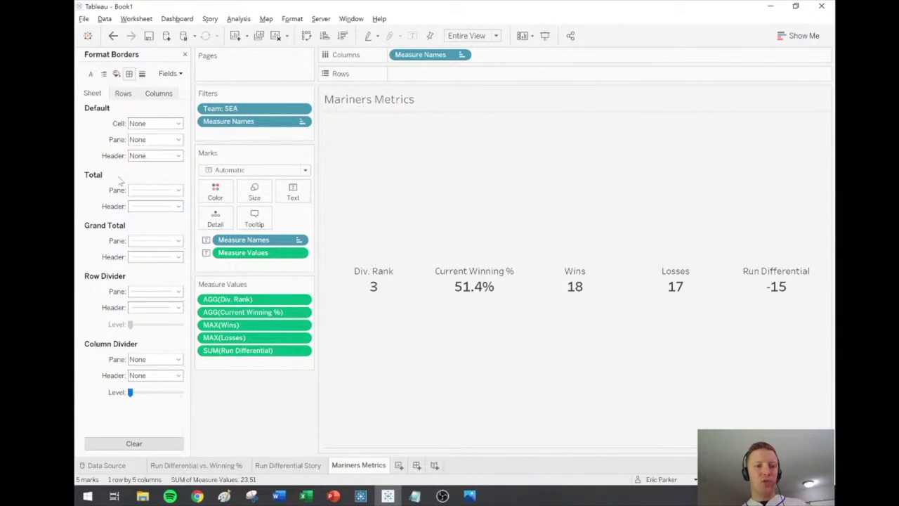
left_click(141, 359)
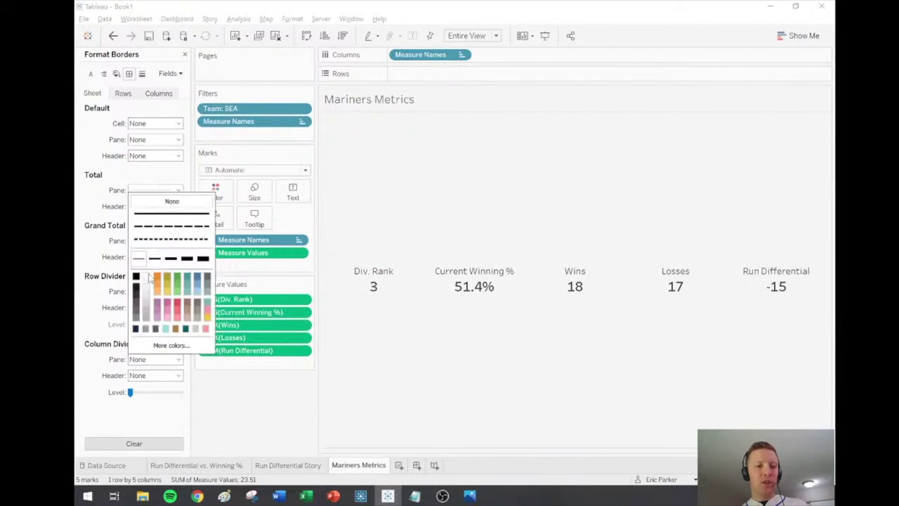
left_click(172, 258)
left_click(130, 393)
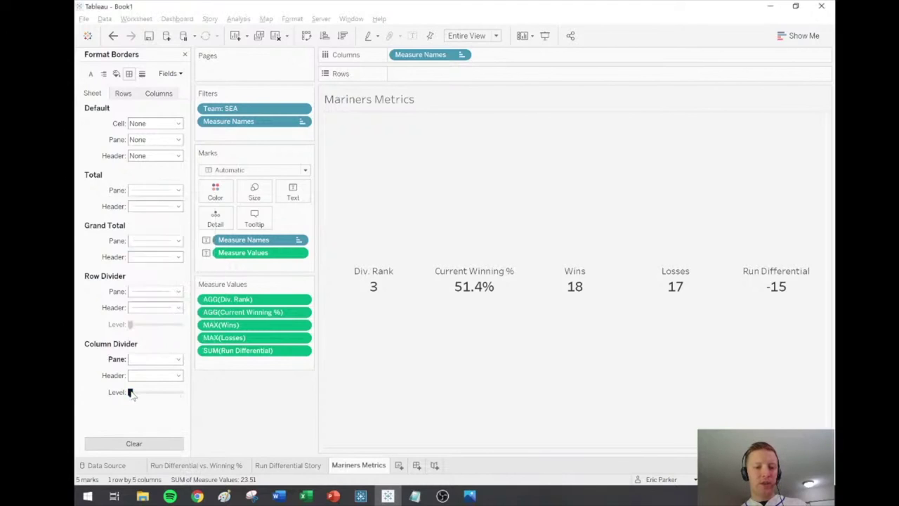
left_click_drag(131, 393, 180, 393)
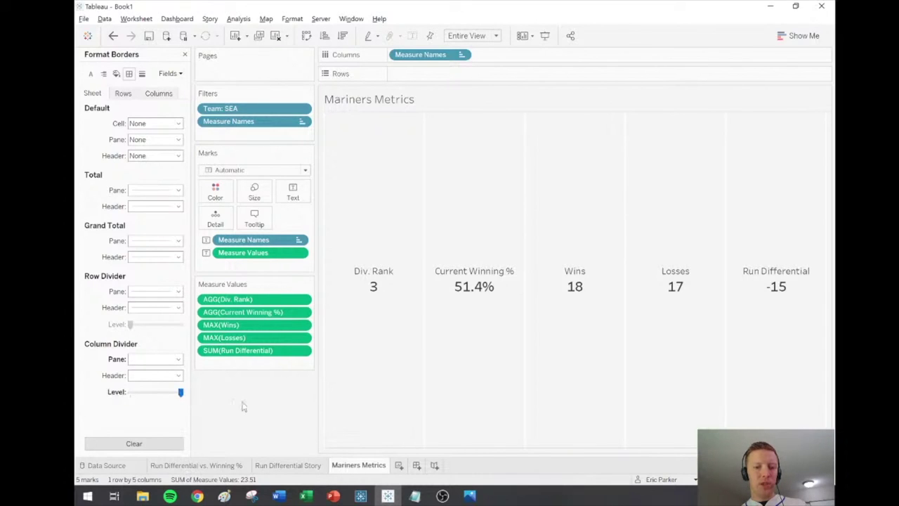
left_click(185, 54)
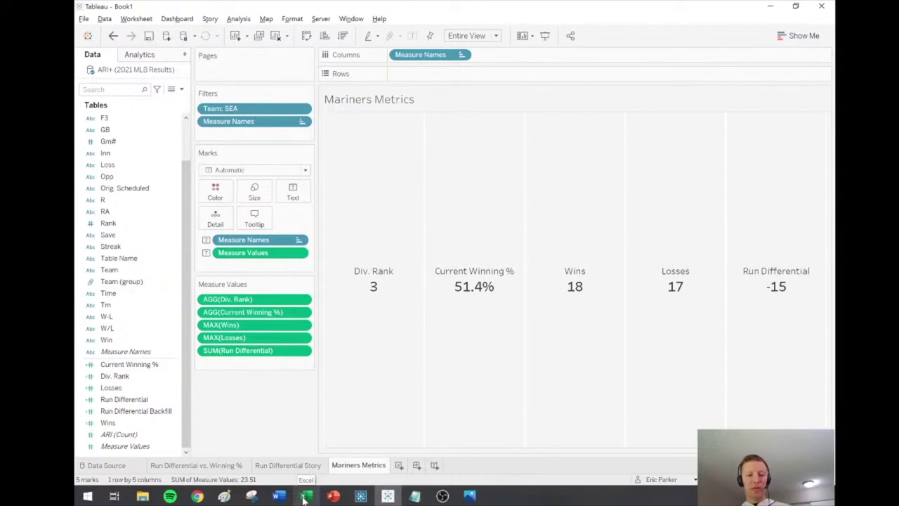
- Switch to the published 2021 Seattle Mariners Tracker in the browser and examine the row of baseballs above its title
mouse_move(343, 496)
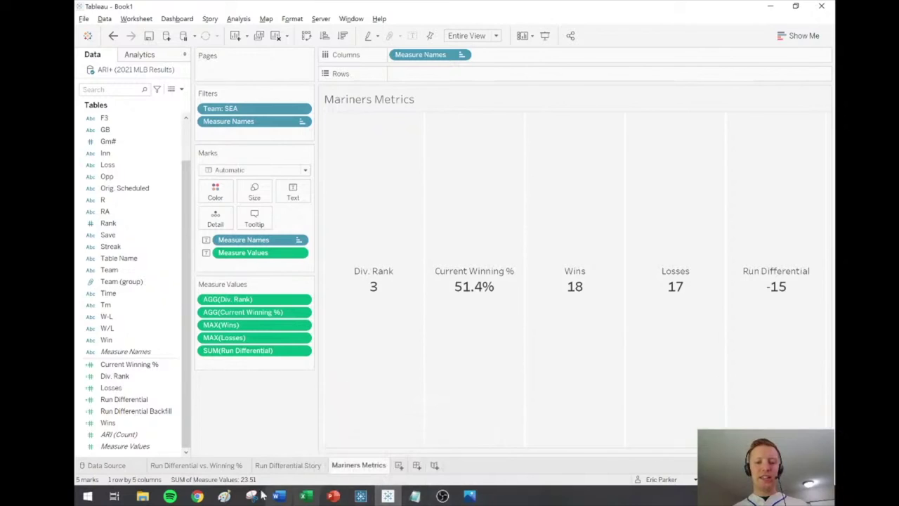
mouse_move(197, 496)
mouse_move(278, 434)
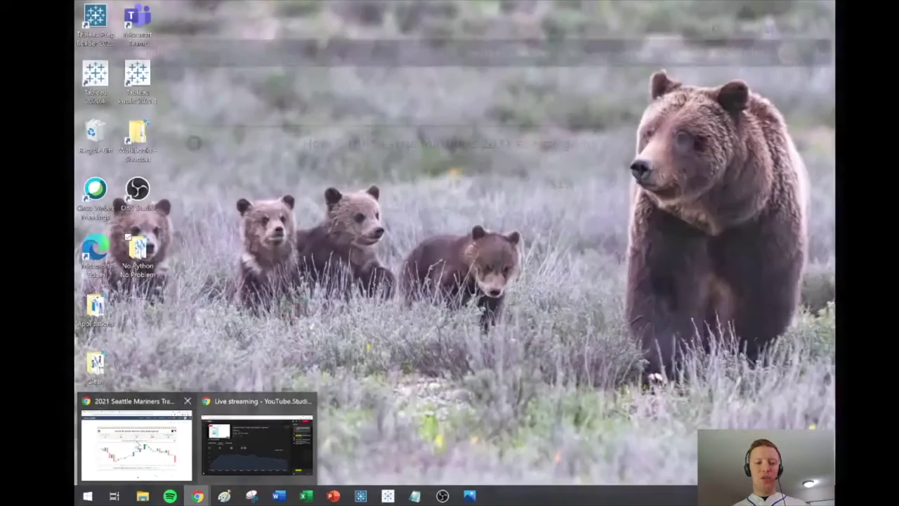
left_click(136, 442)
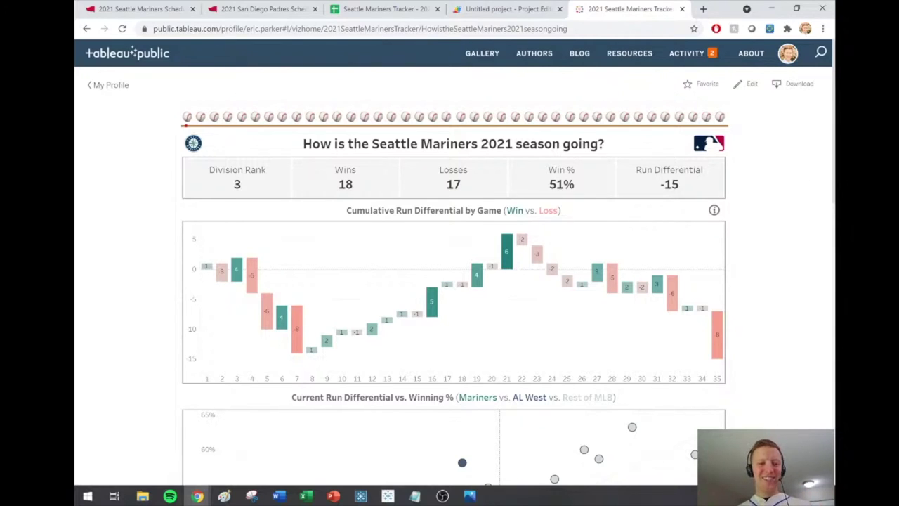
left_click_drag(180, 117, 97, 98)
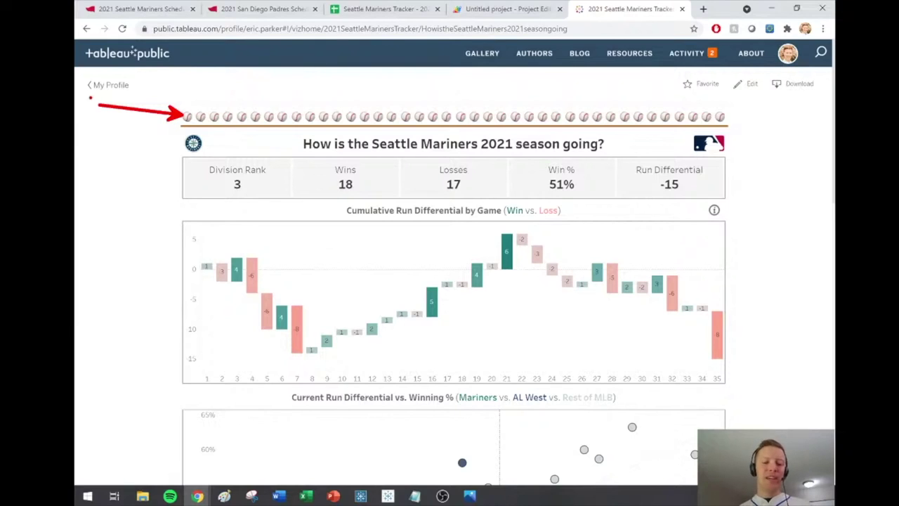
key("Escape")
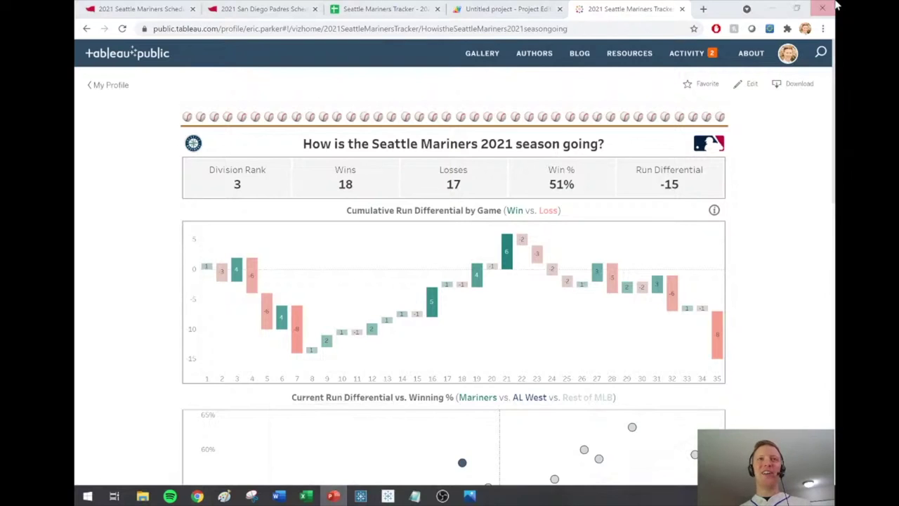
- Switch to the Baseball Icons presentation in PowerPoint, maximize it and inspect the individual baseball pictures in the row
left_click_drag(836, 112, 453, 106)
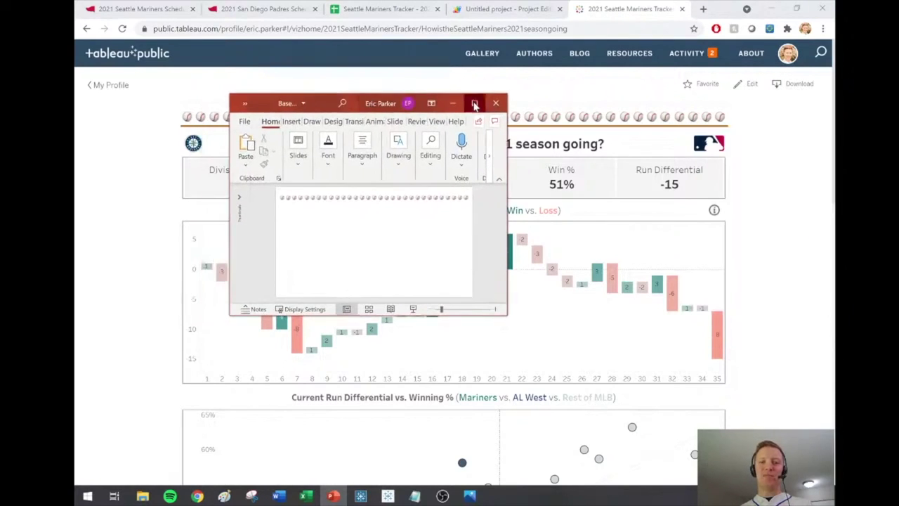
left_click(474, 103)
left_click(152, 134)
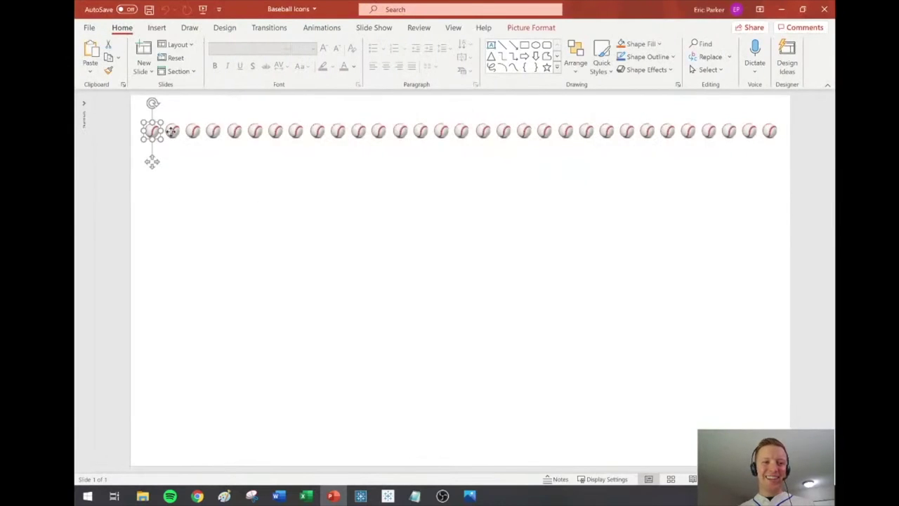
left_click(173, 132)
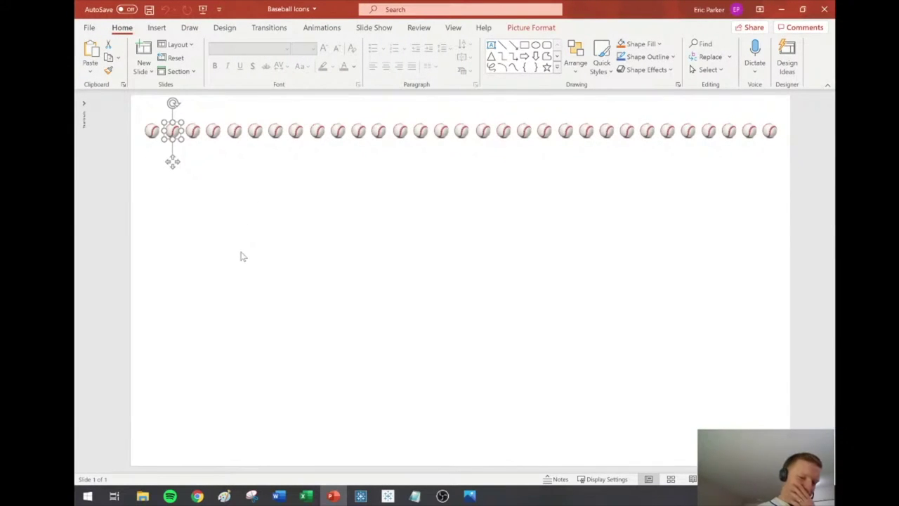
left_click(234, 272)
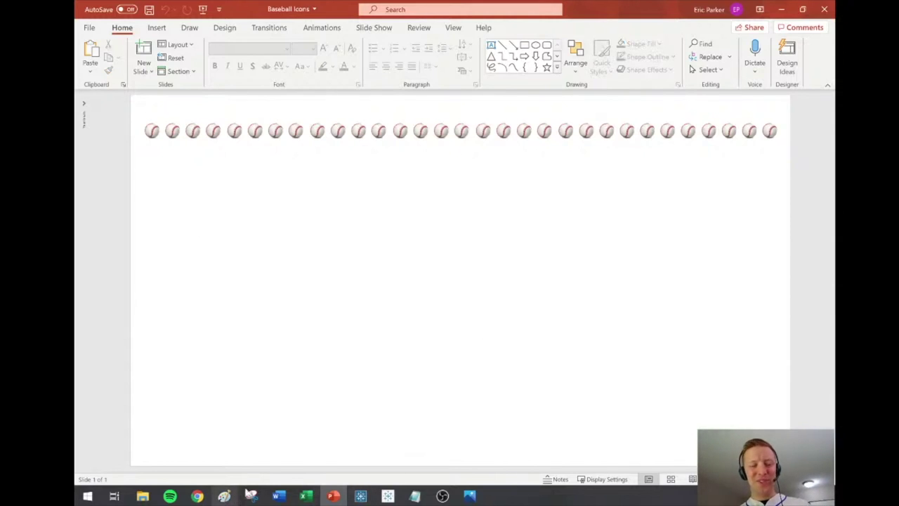
- Capture the full row of baseballs on the slide with the Snipping Tool, and minimize the snip and the presentation
left_click(252, 496)
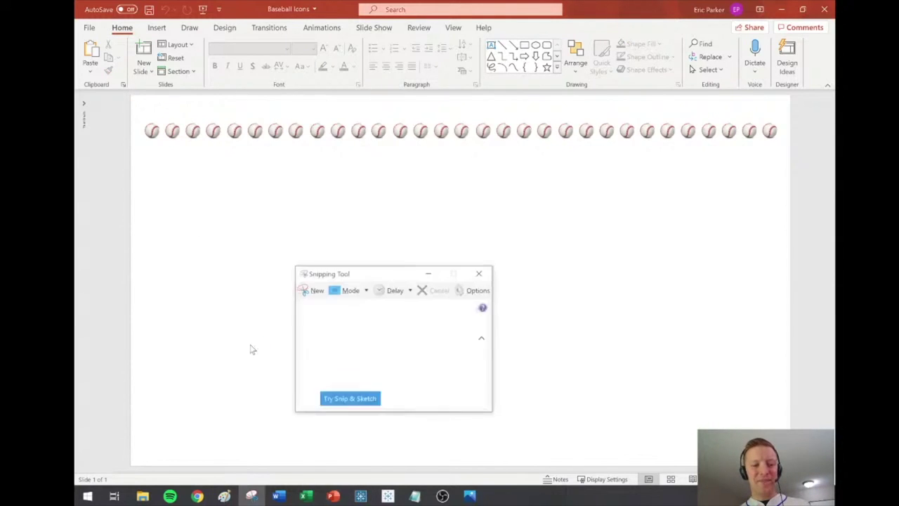
left_click(314, 292)
left_click_drag(141, 118, 783, 141)
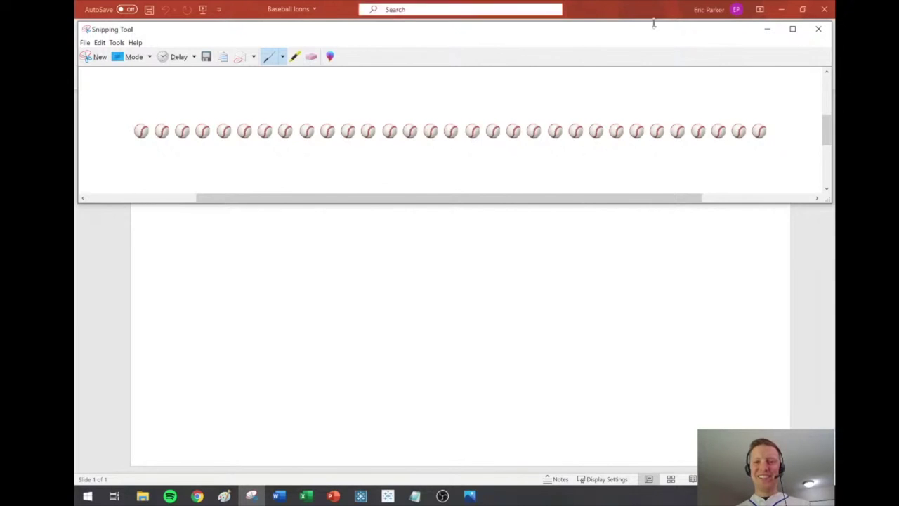
left_click(767, 29)
left_click(781, 10)
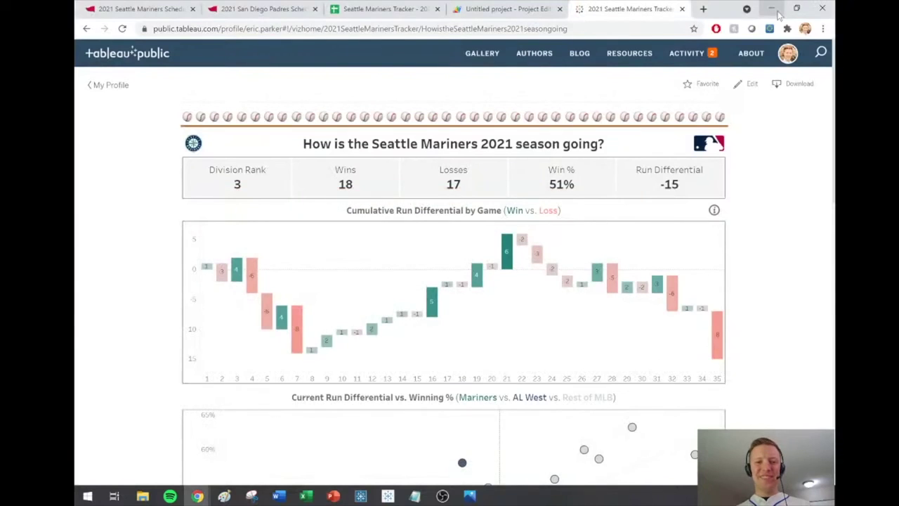
- Switch back to the Tableau workbook, create a new dashboard and set its fixed height to 1200 px
left_click(388, 496)
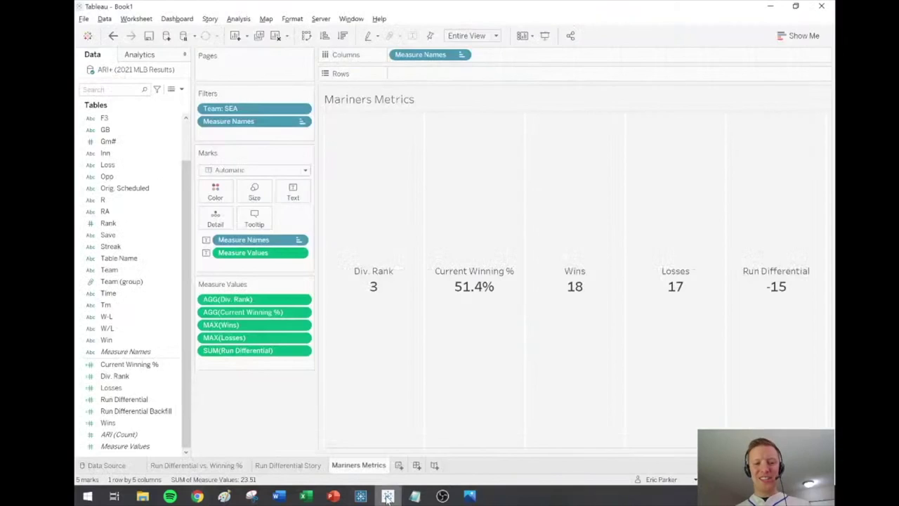
left_click(417, 465)
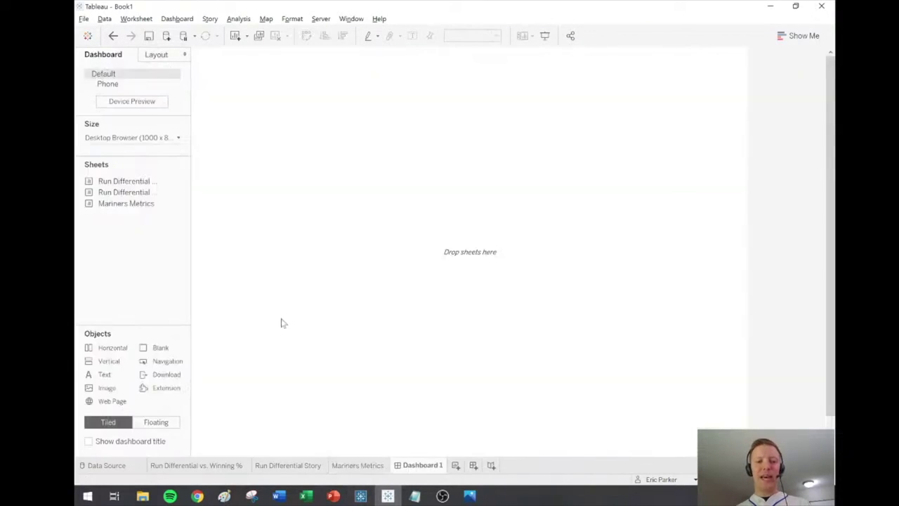
left_click(132, 138)
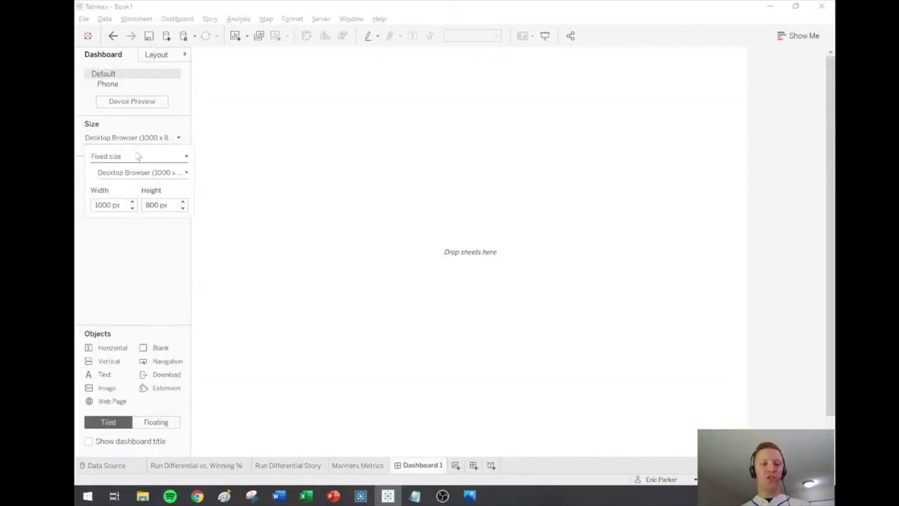
left_click(158, 204)
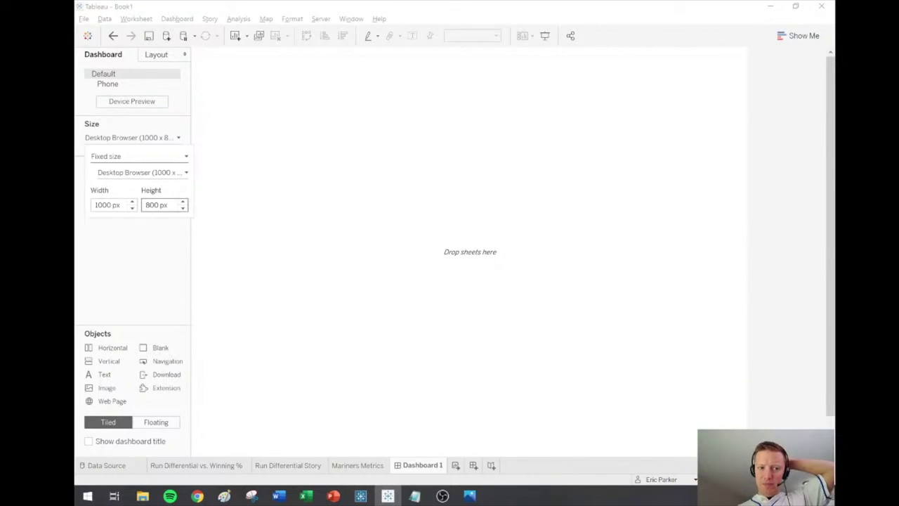
double_click(151, 204)
type("1200")
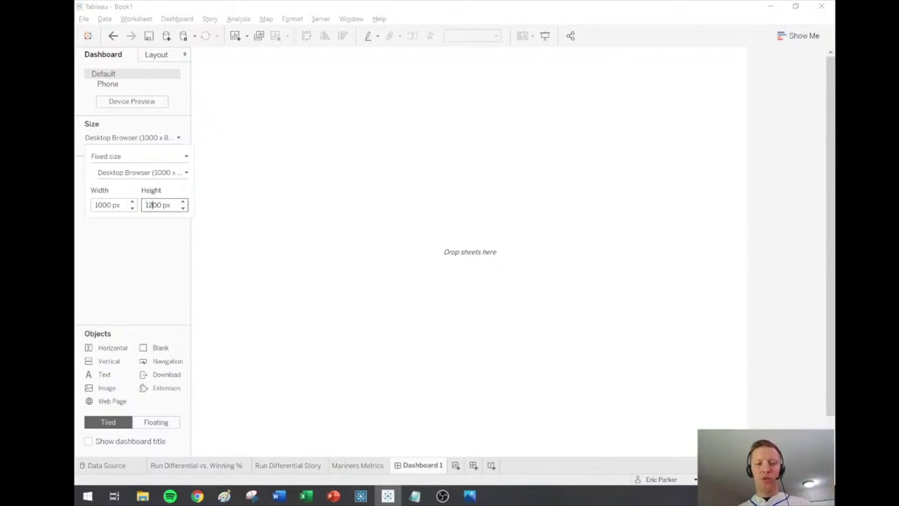
key("Return")
left_click(127, 299)
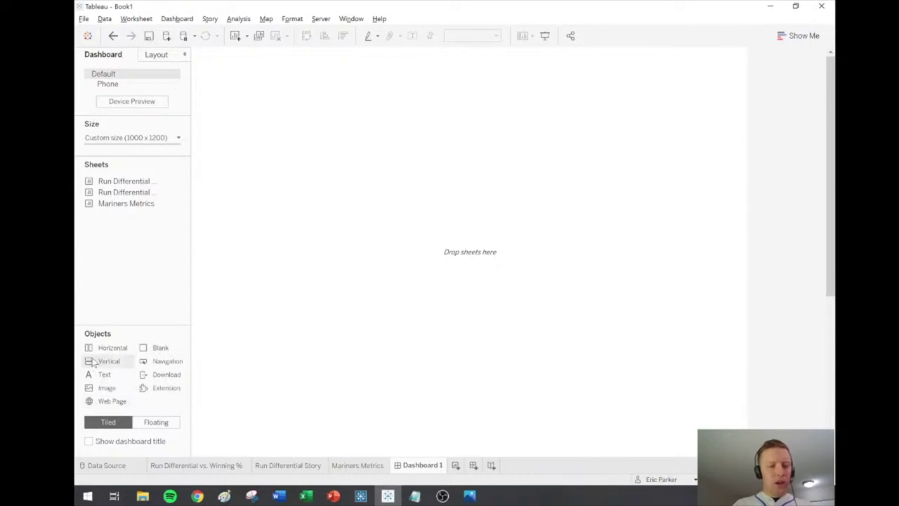
- Rename the new dashboard as "No Python? No Problem. - Example Dashboard"
double_click(430, 466)
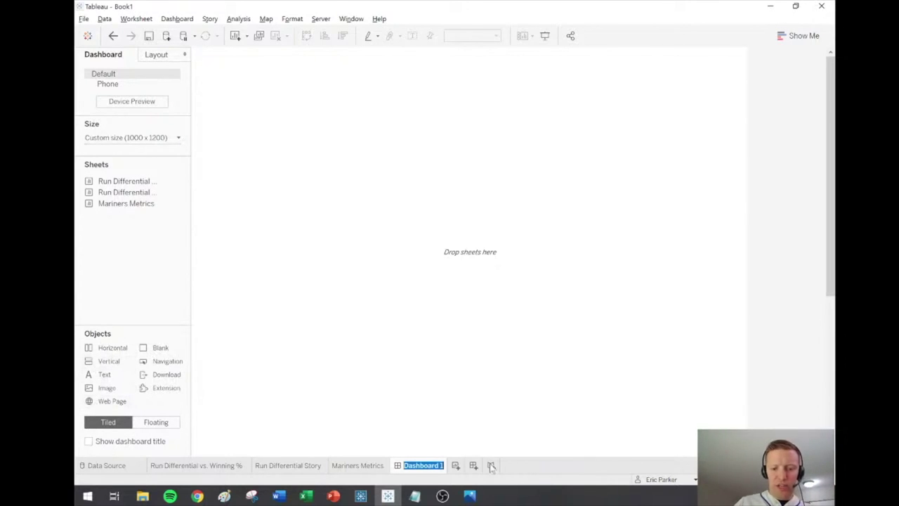
key("BackSpace")
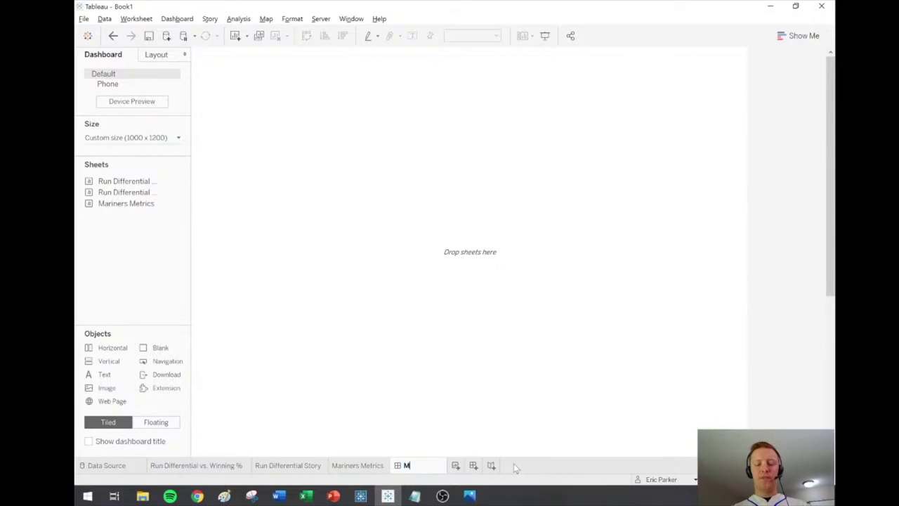
type("No Pyton")
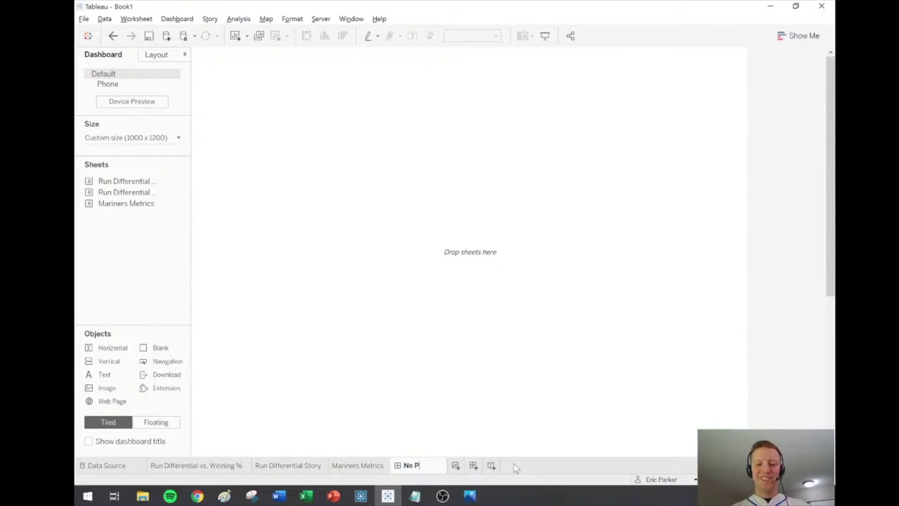
key("BackSpace")
key("BackSpace")
key("BackSpace")
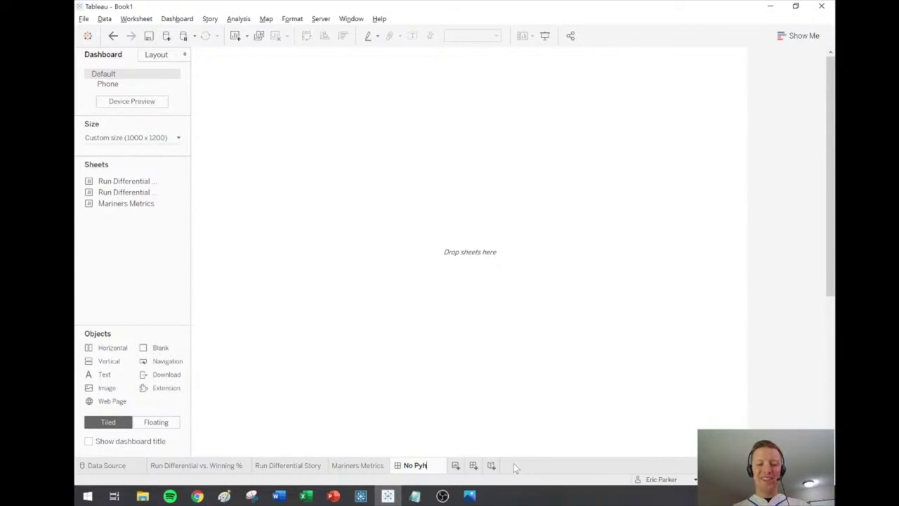
type("thon? No P")
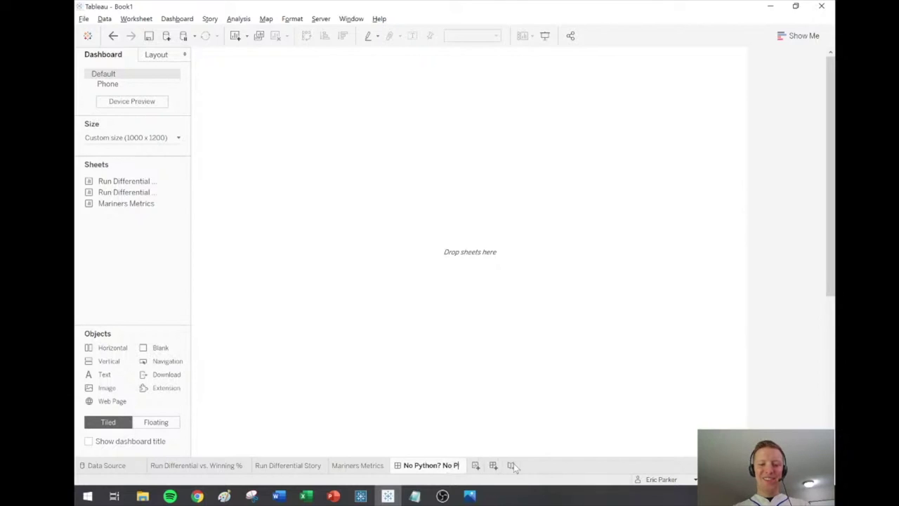
type("roblem. - Exampled Dash")
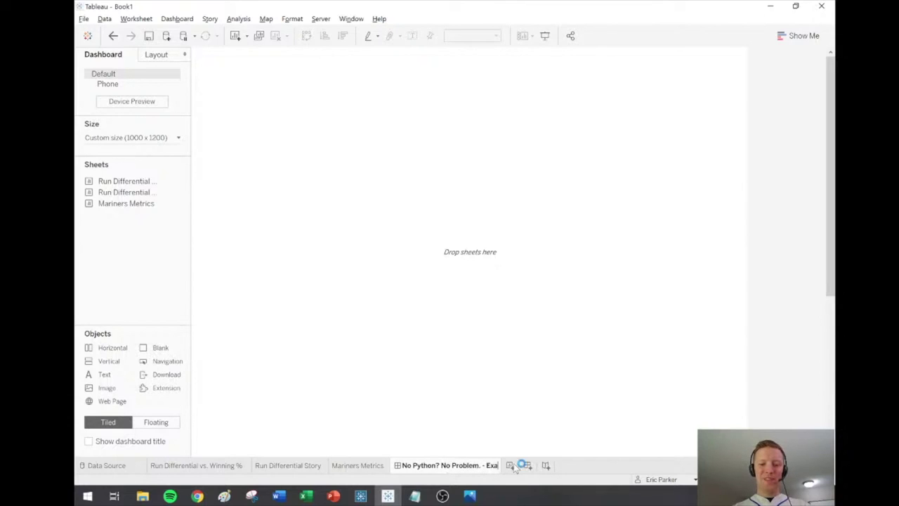
key("BackSpace")
key("BackSpace")
key("BackSpace")
key("BackSpace")
key("BackSpace")
key("BackSpace")
type("Dashboard")
key("Return")
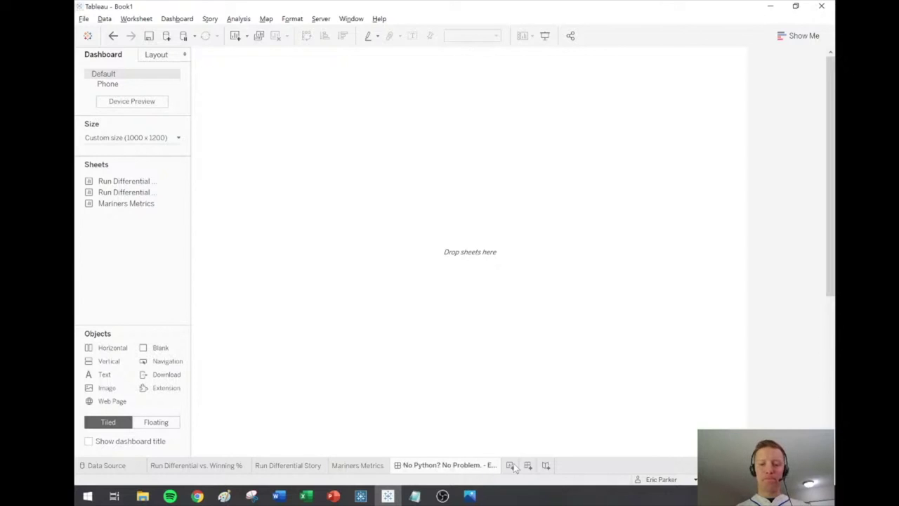
- Show the dashboard title and center its text
left_click(88, 441)
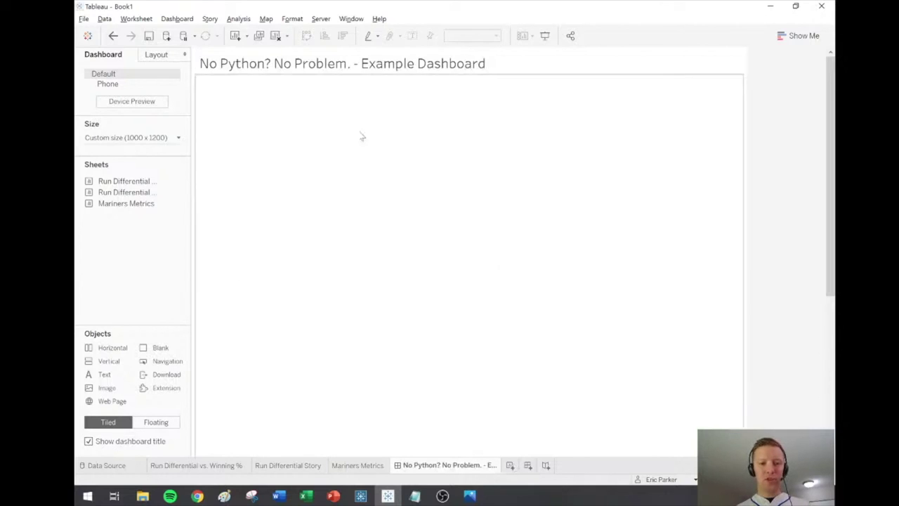
double_click(406, 64)
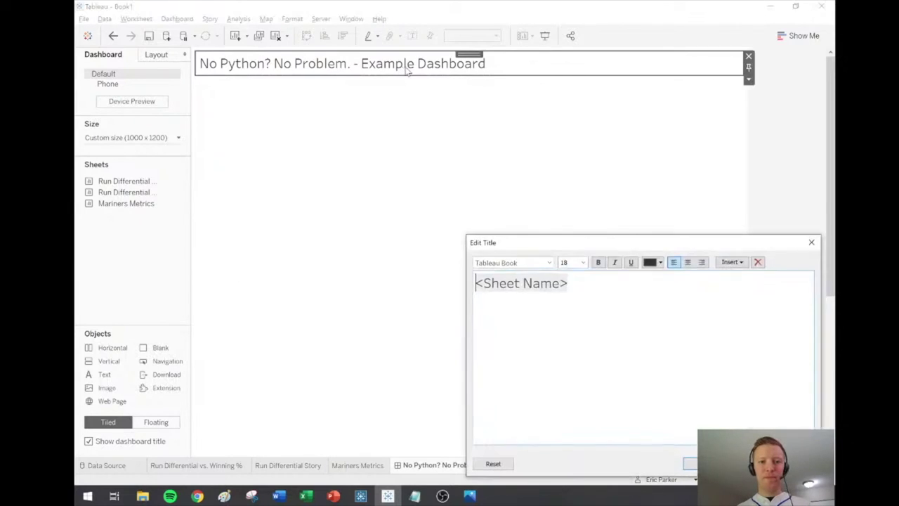
left_click(688, 262)
left_click(692, 463)
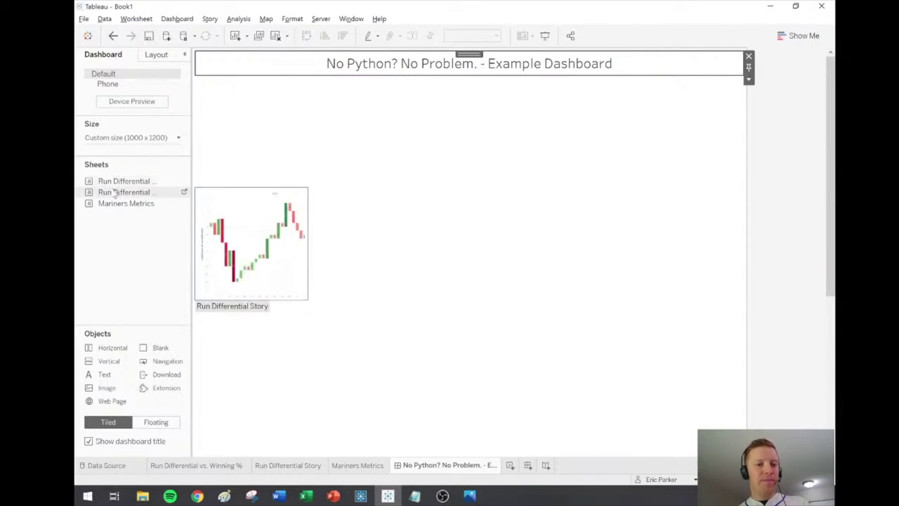
- Add the Mariners Metrics sheet to the dashboard with Run Differential Story below it, and shrink the metrics to a short strip
left_click_drag(104, 205, 457, 139)
left_click_drag(835, 123, 779, 195)
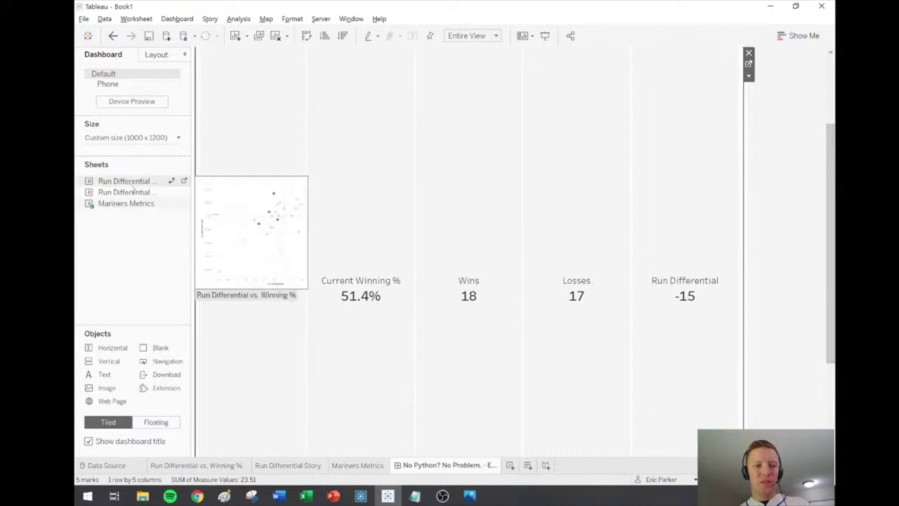
left_click_drag(128, 195, 576, 321)
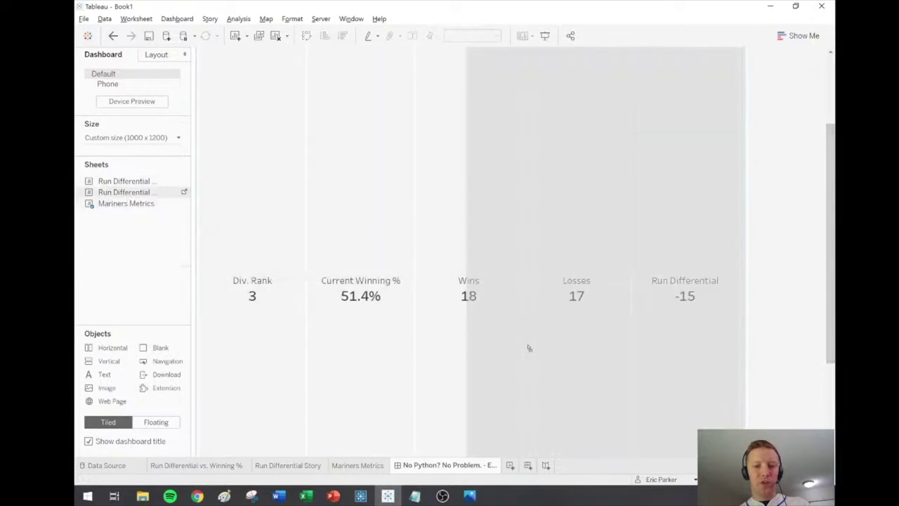
left_click_drag(530, 347, 509, 361)
left_click_drag(826, 210, 831, 159)
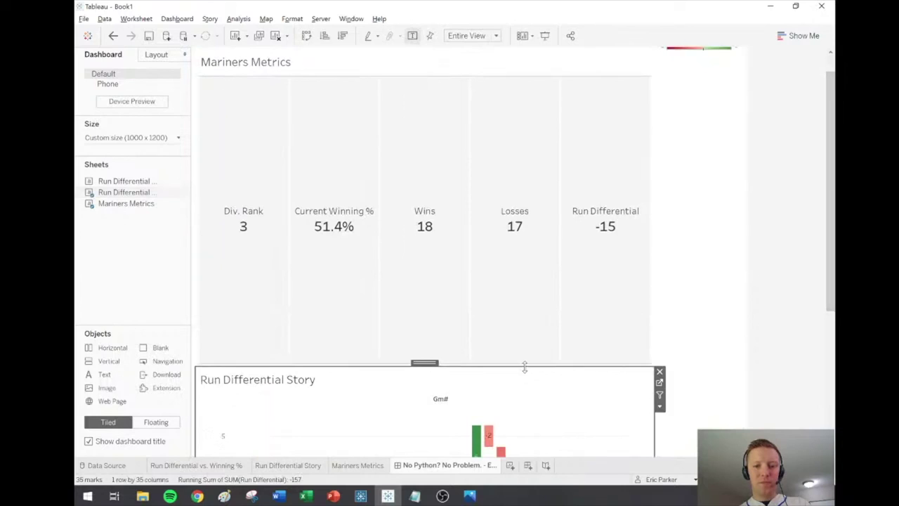
left_click_drag(526, 366, 494, 135)
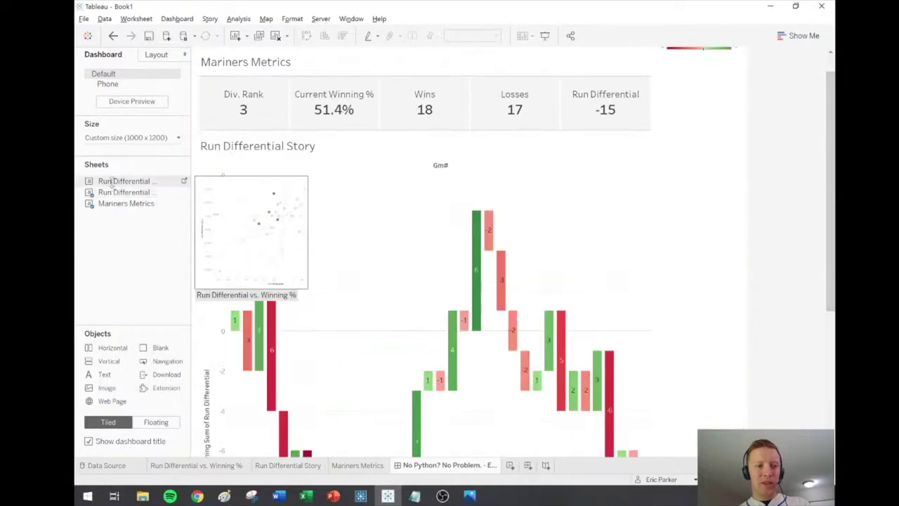
- Place the Run Differential vs. Winning % sheet below Run Differential Story and raise the boundary between them slightly
left_click_drag(107, 181, 431, 445)
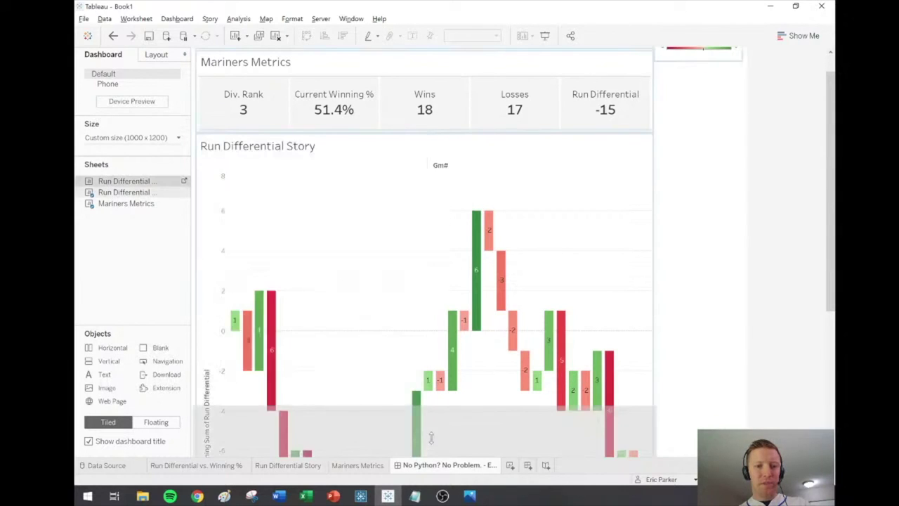
left_click_drag(580, 224, 580, 224)
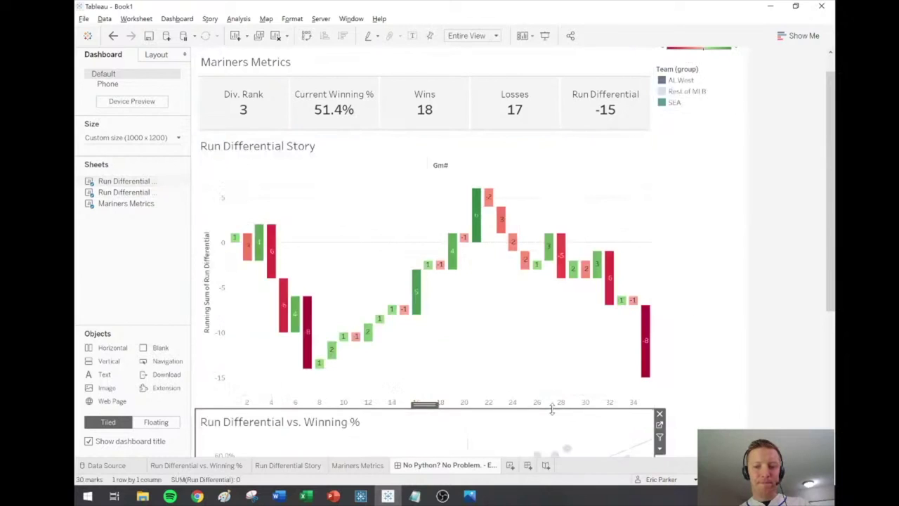
left_click_drag(553, 366, 554, 366)
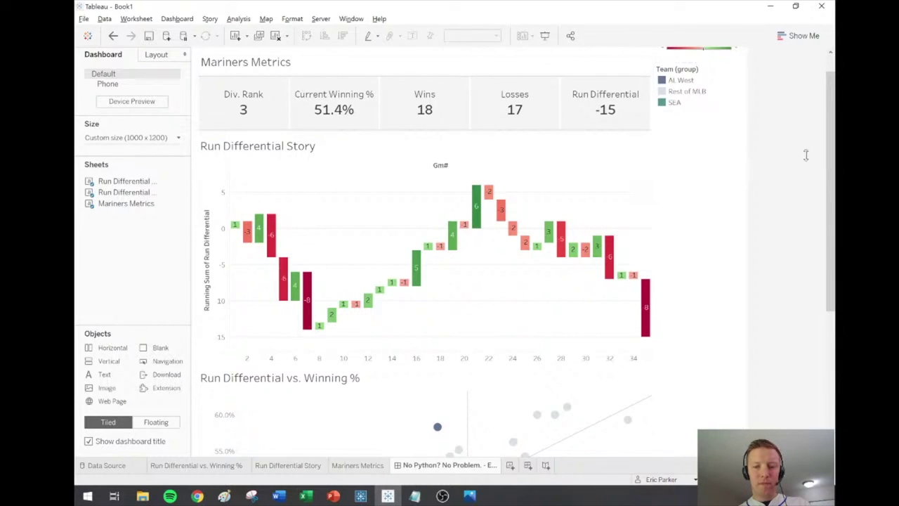
- Append "(wins vs. losses)" to the Run Differential Story title, coloring "wins" green and "losses" red
left_click_drag(830, 176, 829, 120)
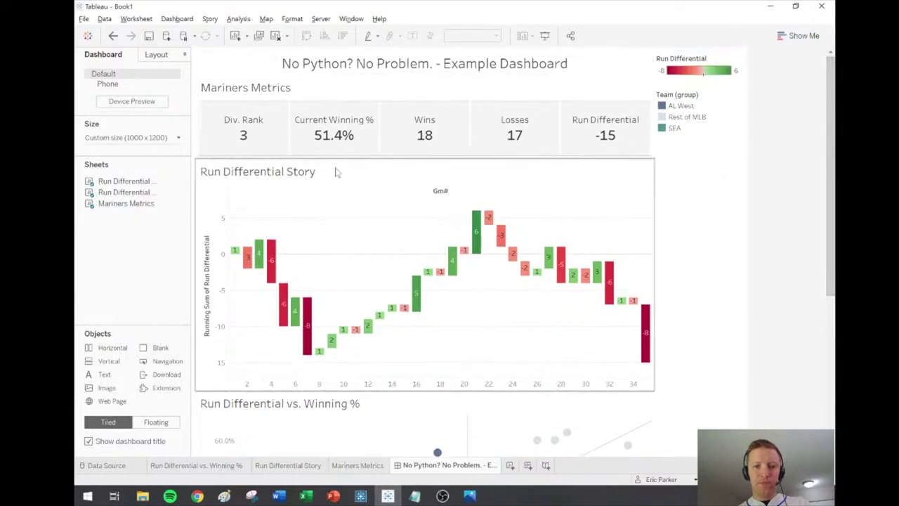
double_click(302, 173)
type("(wins vs. losses")
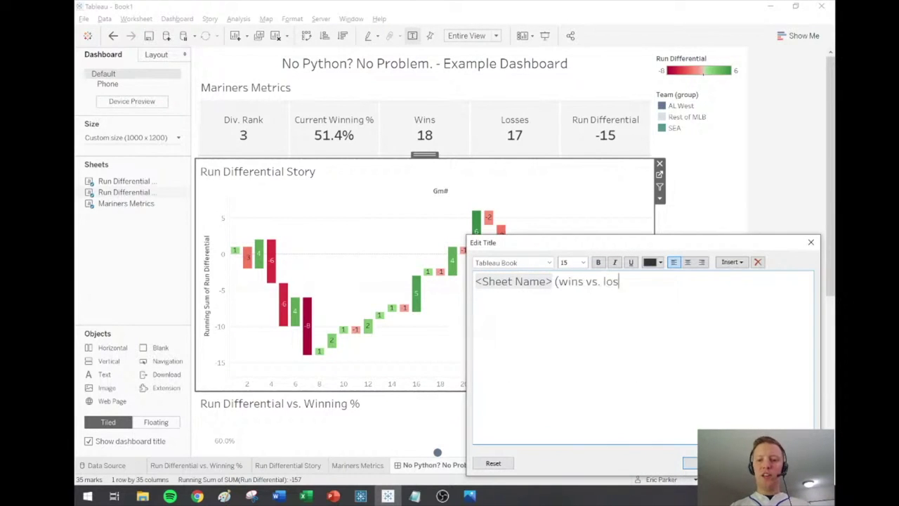
left_click_drag(559, 281, 638, 281)
left_click(653, 262)
left_click(693, 277)
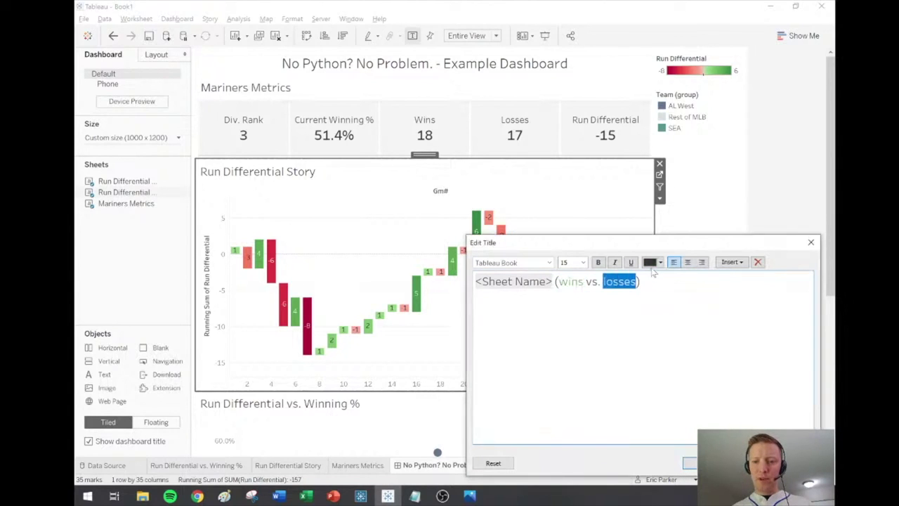
left_click(654, 264)
left_click(691, 303)
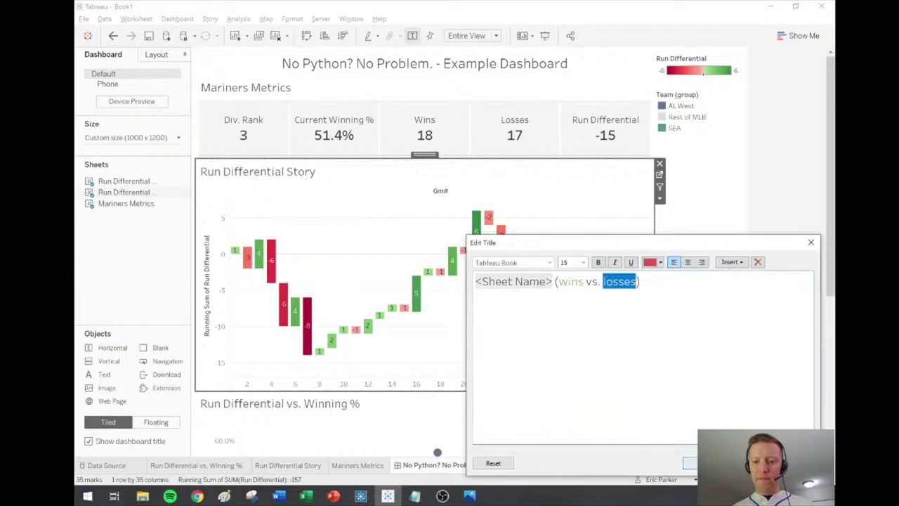
left_click(692, 463)
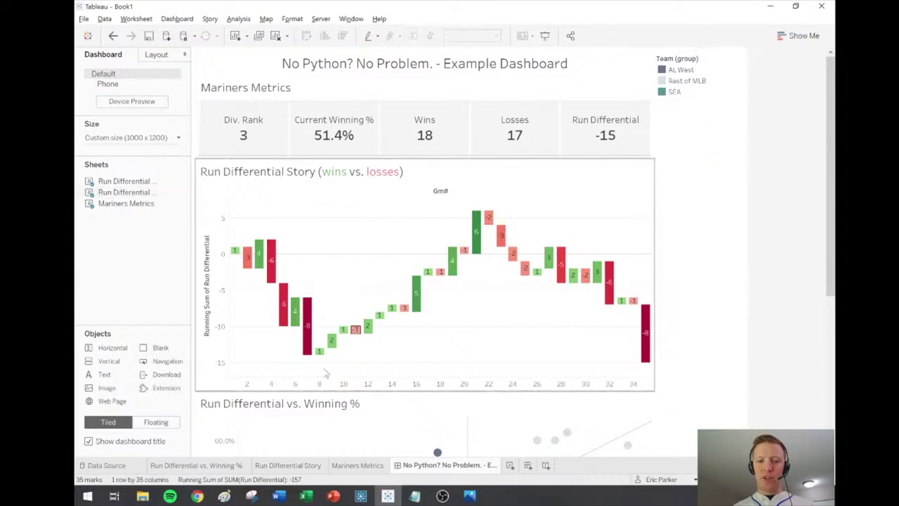
- Remove the Run Differential color legend and float the Team (group) legend over the Run Differential vs. Winning % chart
left_click(699, 59)
left_click_drag(703, 55, 572, 399)
left_click_drag(831, 211, 832, 316)
- Arrange the floating team legend's items in a single row and hide its title
left_click(611, 231)
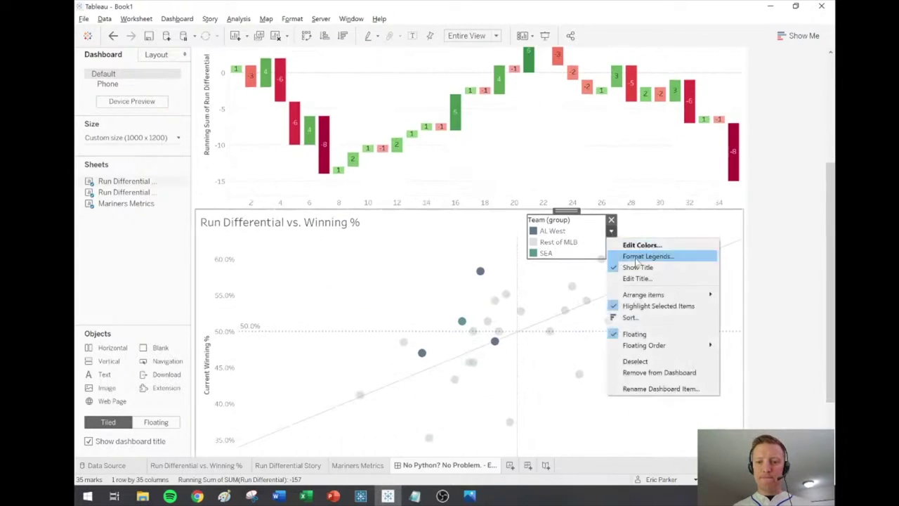
mouse_move(661, 295)
left_click(755, 308)
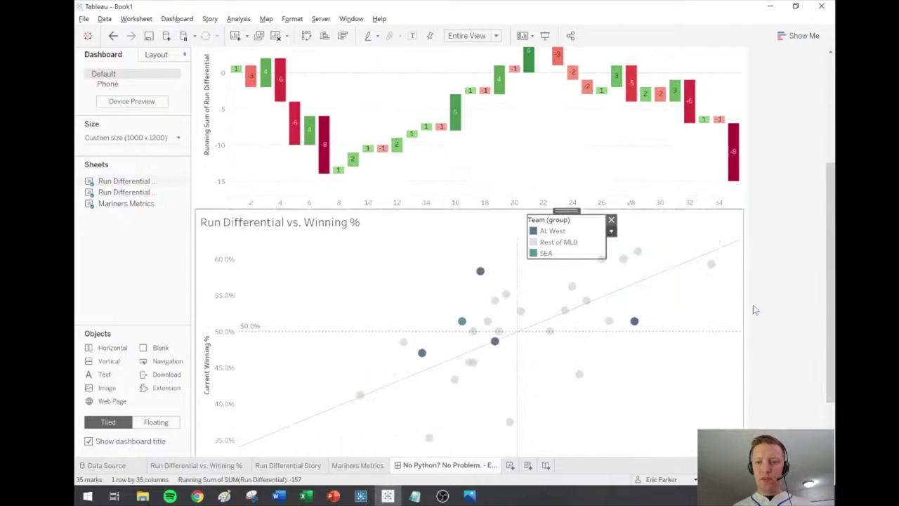
right_click(545, 223)
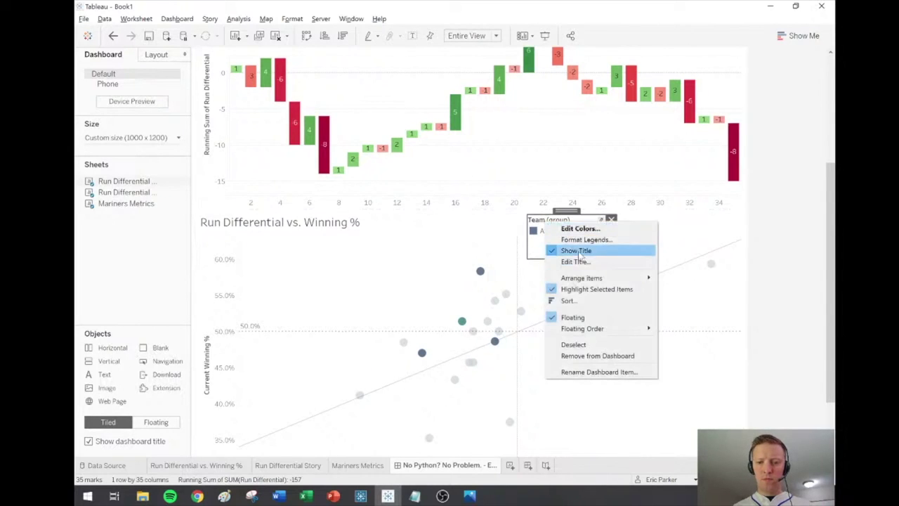
left_click(579, 251)
- Resize the team legend into a low, wide strip and move it toward the scatter chart's upper-right corner
left_click_drag(525, 235, 418, 235)
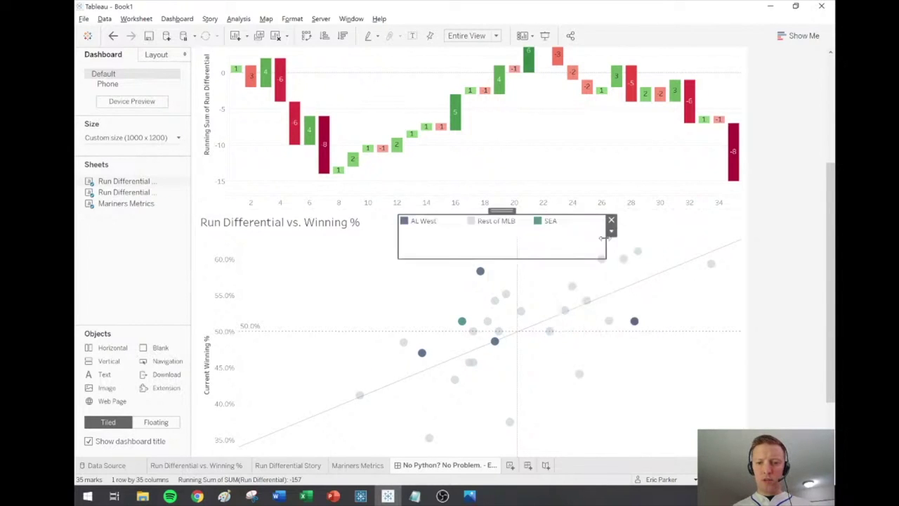
left_click_drag(575, 215, 703, 215)
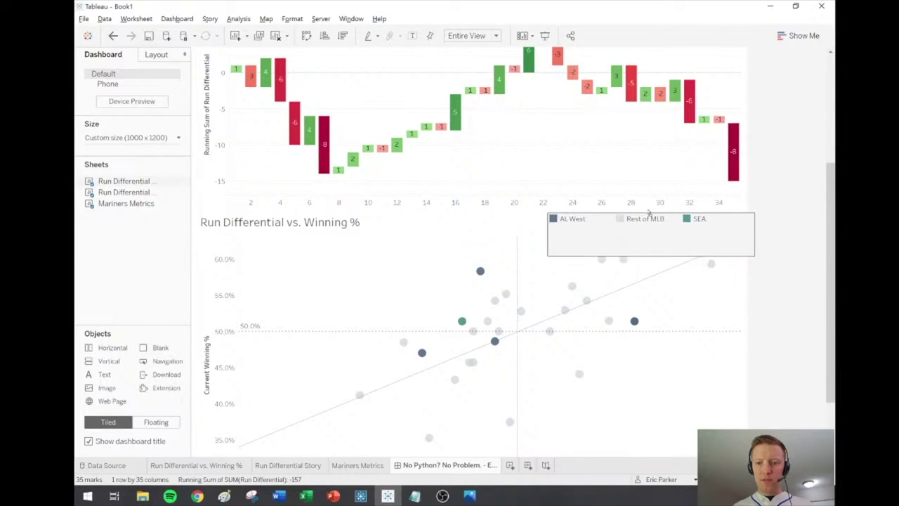
left_click_drag(756, 232, 633, 236)
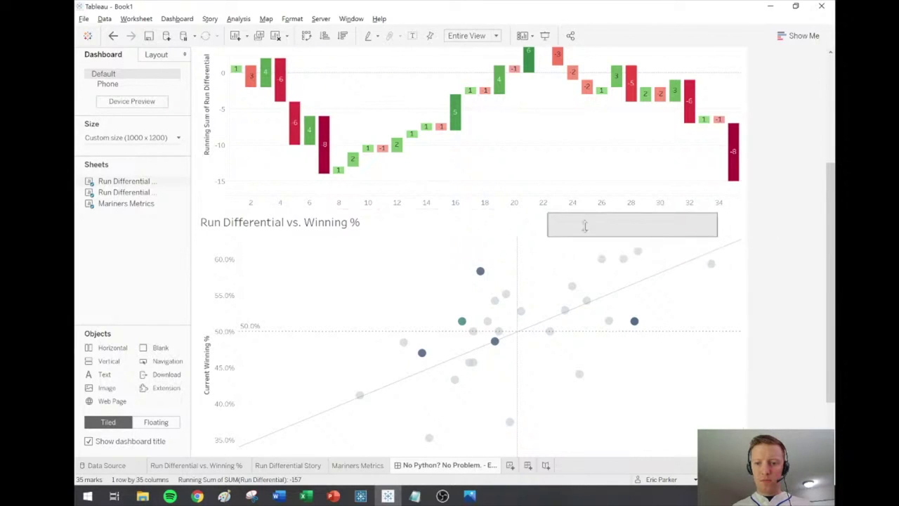
left_click_drag(547, 229, 529, 229)
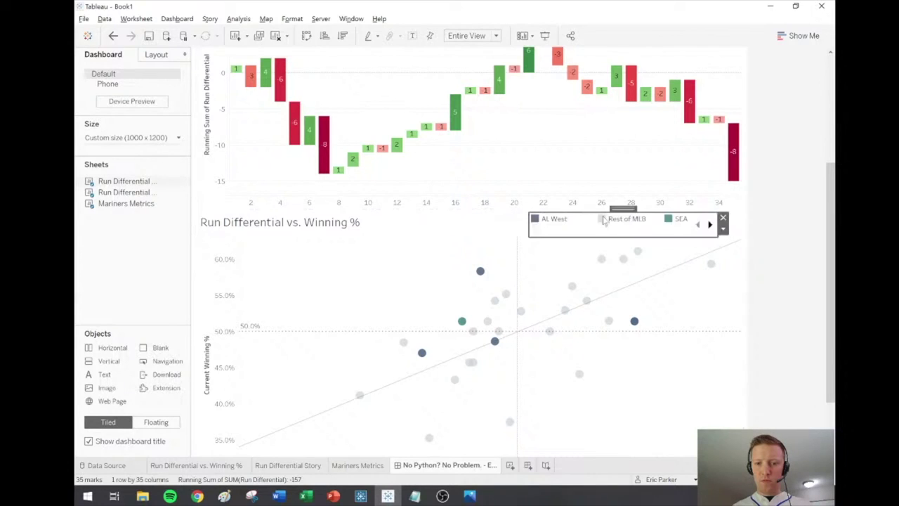
- Reorder the team legend so SEA comes before AL West, and shift the legend to the chart's right edge
left_click(653, 220)
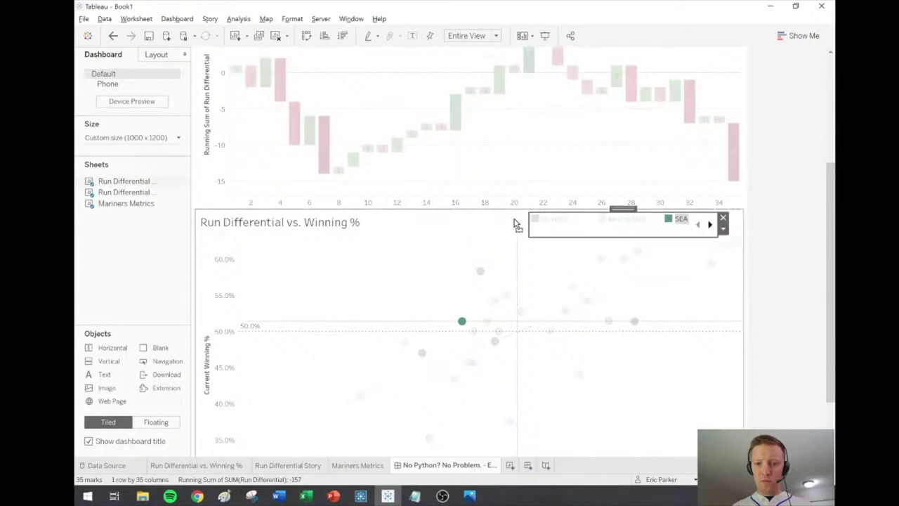
left_click_drag(623, 208, 643, 209)
left_click(766, 222)
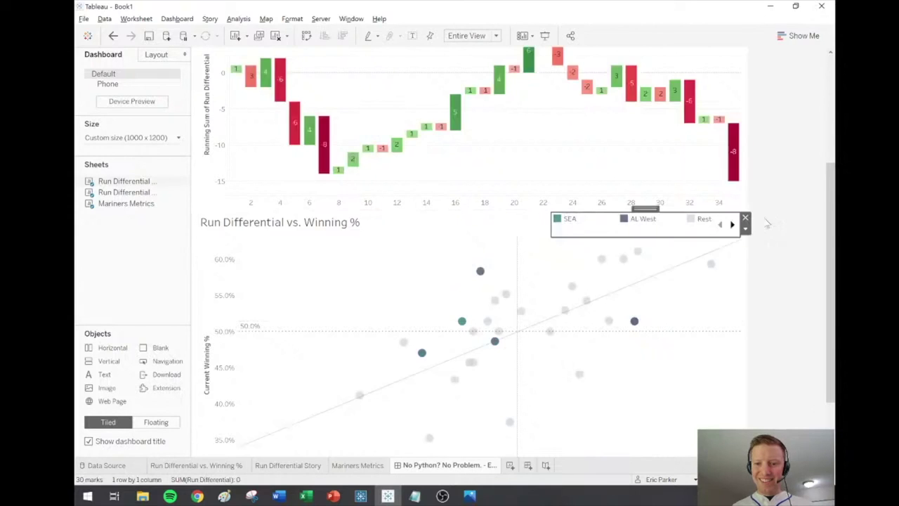
- Review the assembled dashboard and the measures behind the Mariners Metrics sheet, leaving its title as is
left_click_drag(832, 210, 832, 125)
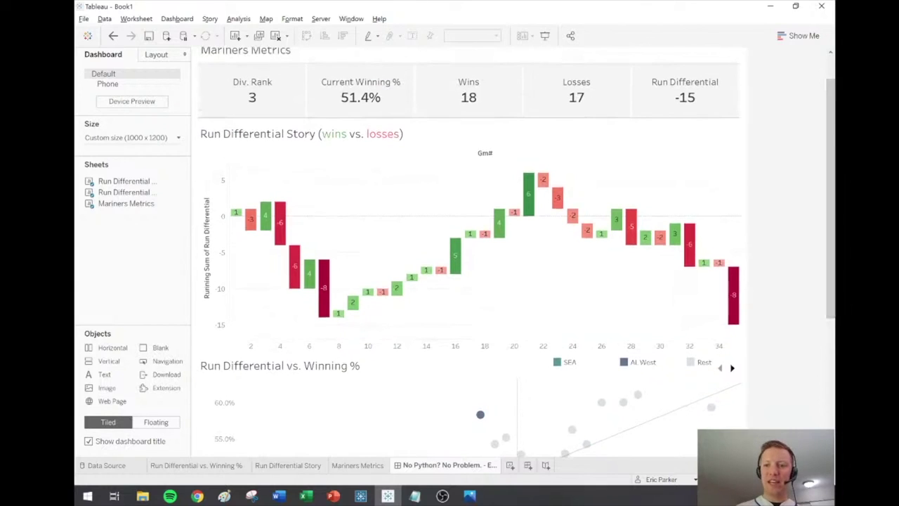
left_click_drag(833, 130, 832, 108)
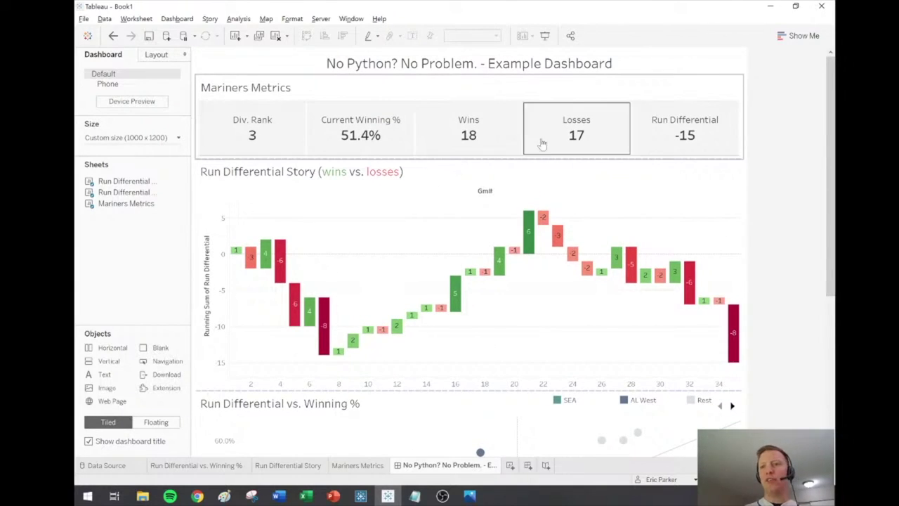
double_click(294, 93)
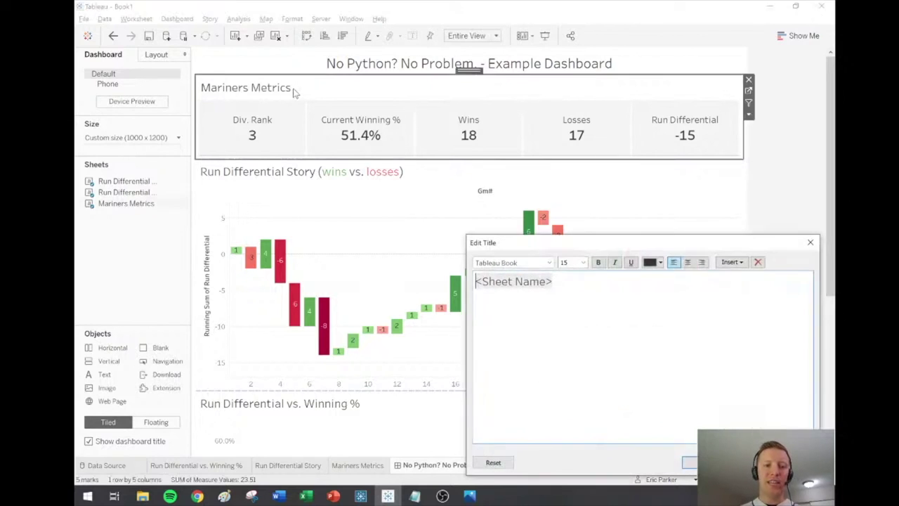
left_click(808, 243)
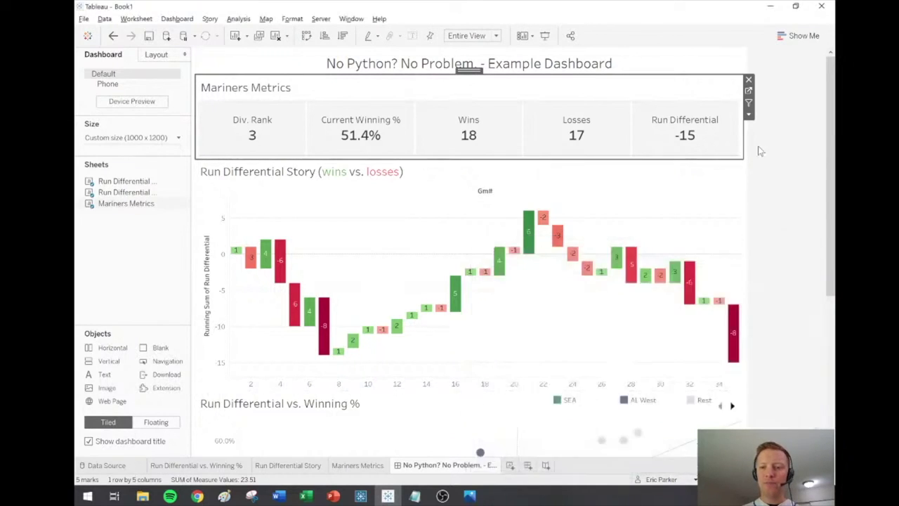
left_click(749, 91)
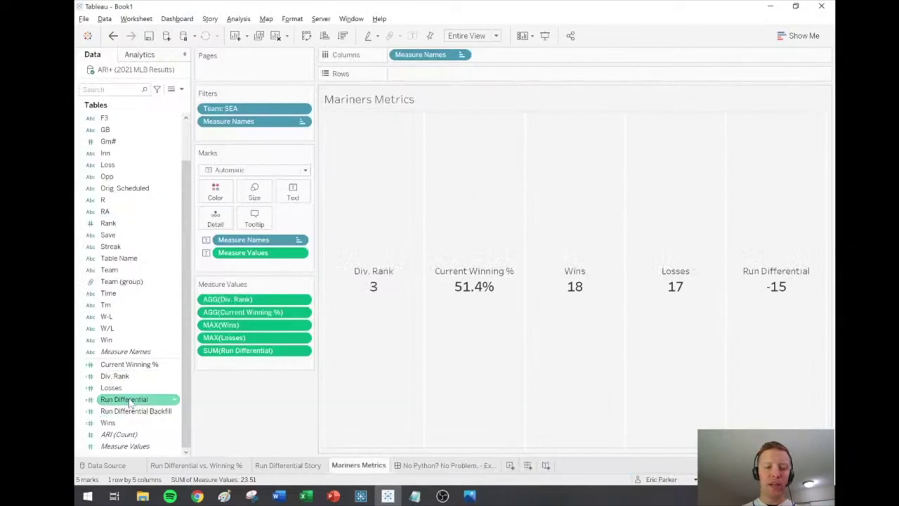
left_click(124, 150)
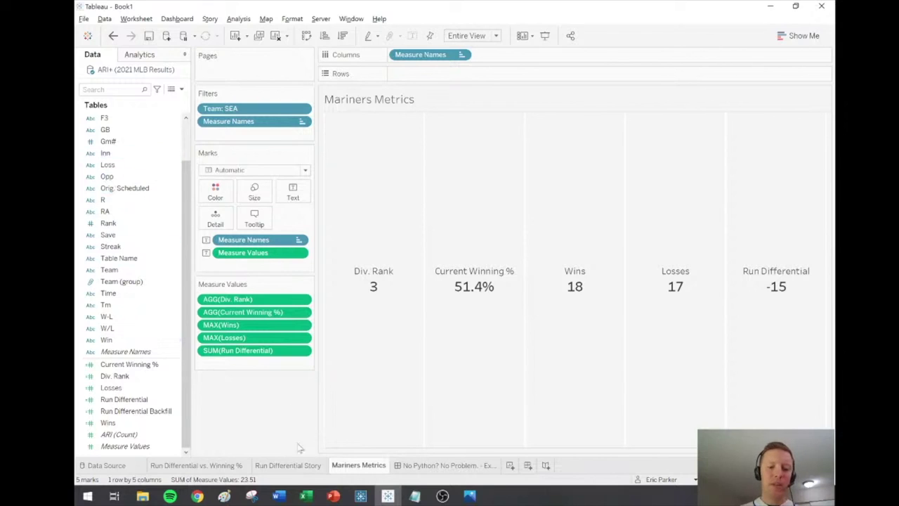
left_click(443, 466)
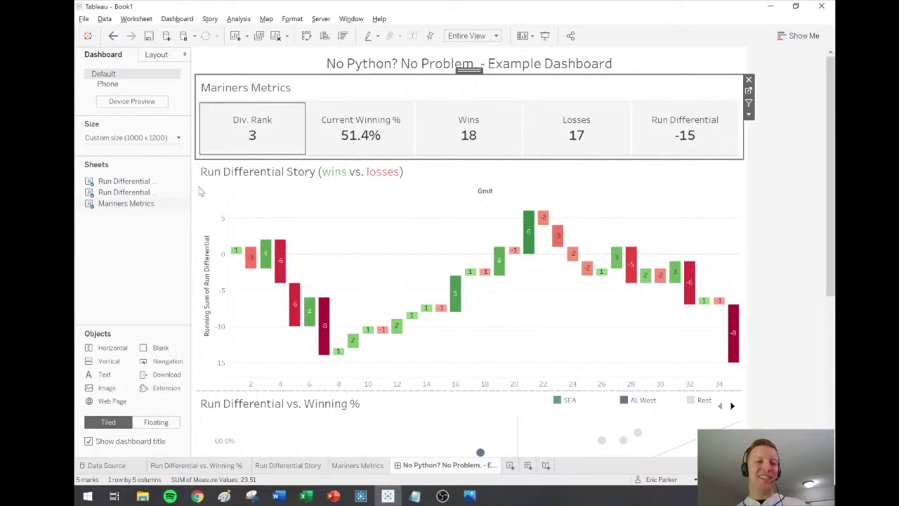
left_click(108, 255)
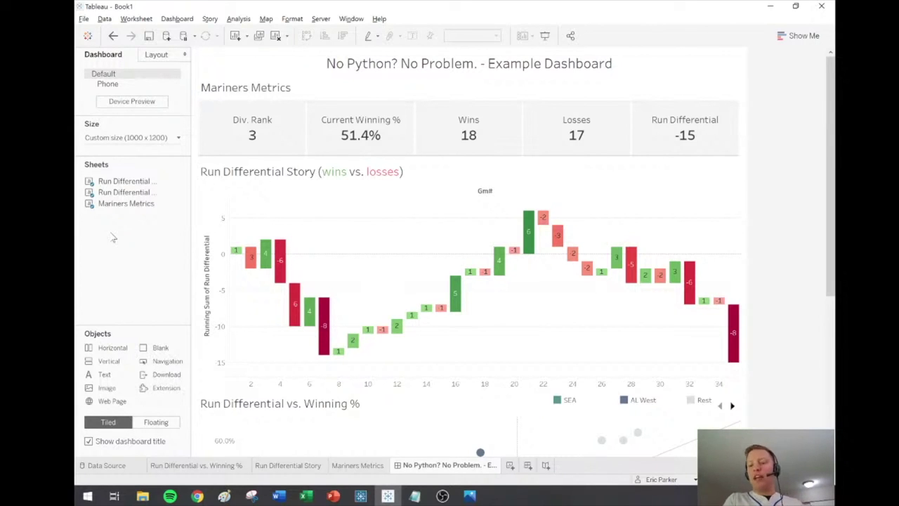
- View the Tableau Public options for saving the workbook, and leave them without saving
left_click(321, 19)
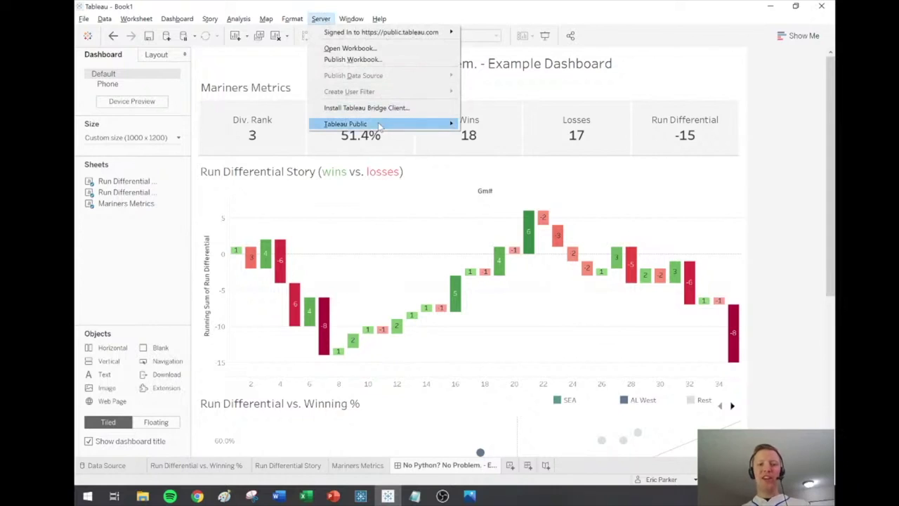
mouse_move(383, 128)
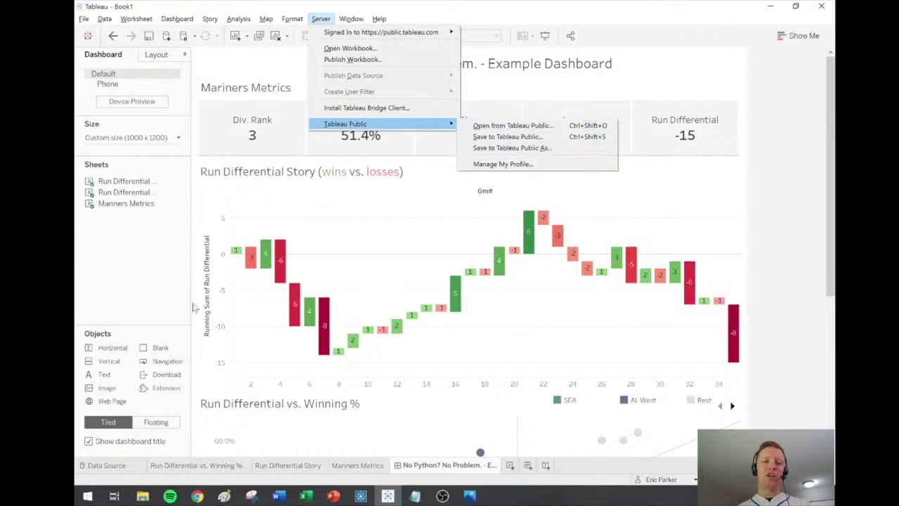
left_click(135, 279)
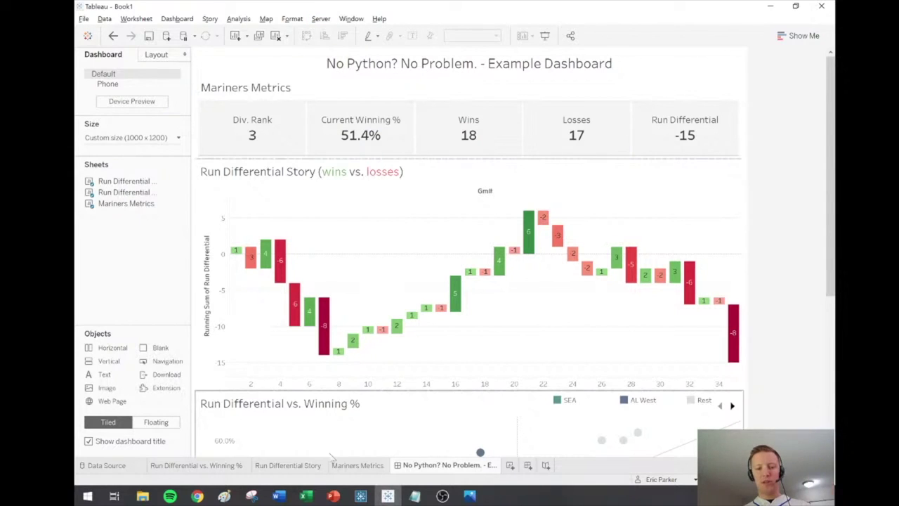
- Extract all rows of the ARI+ (2021 MLB Results) data source from the Mariners Metrics sheet, keeping the F3 filter
left_click(357, 465)
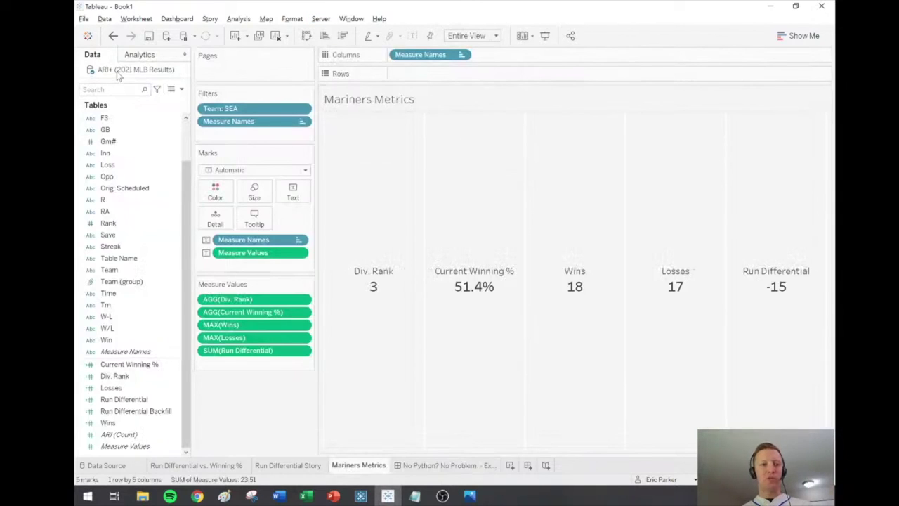
right_click(120, 73)
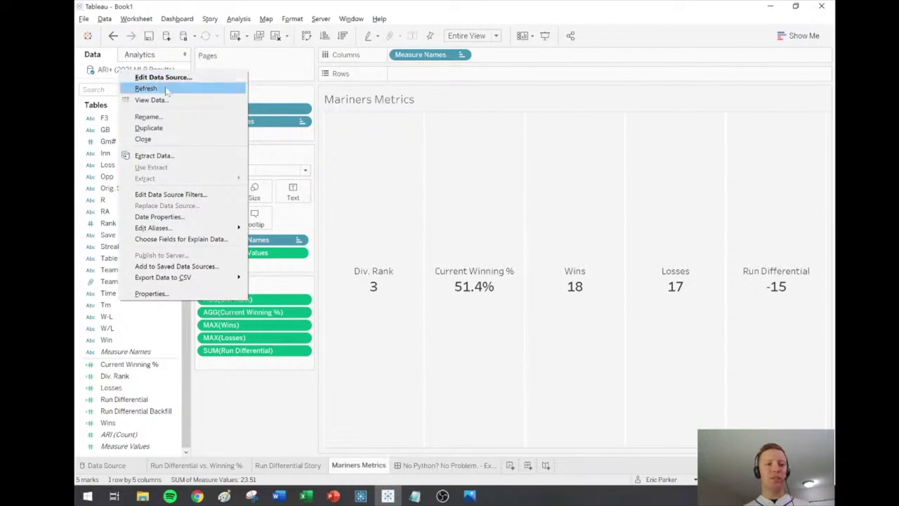
left_click(151, 156)
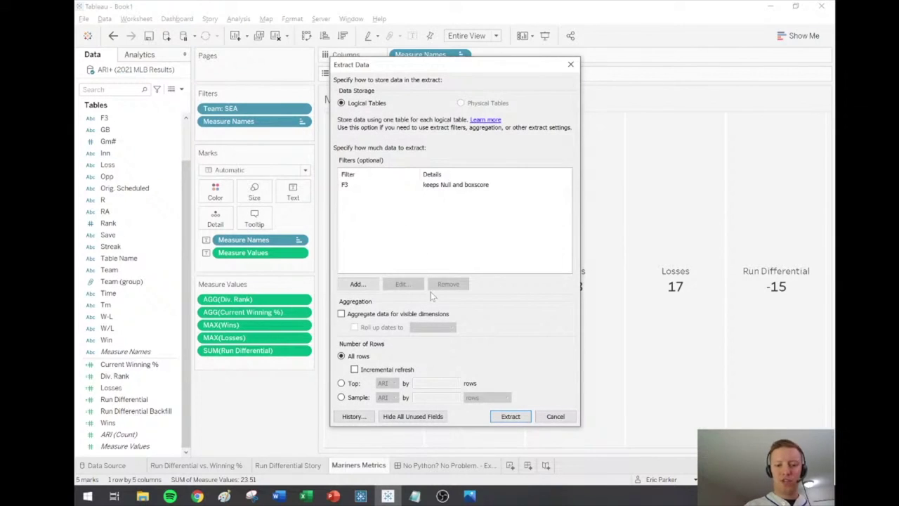
left_click(408, 185)
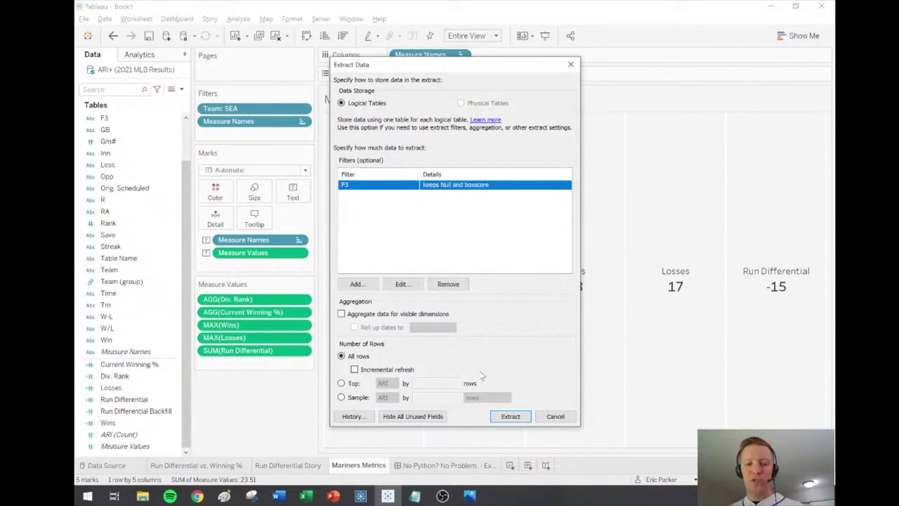
left_click(511, 417)
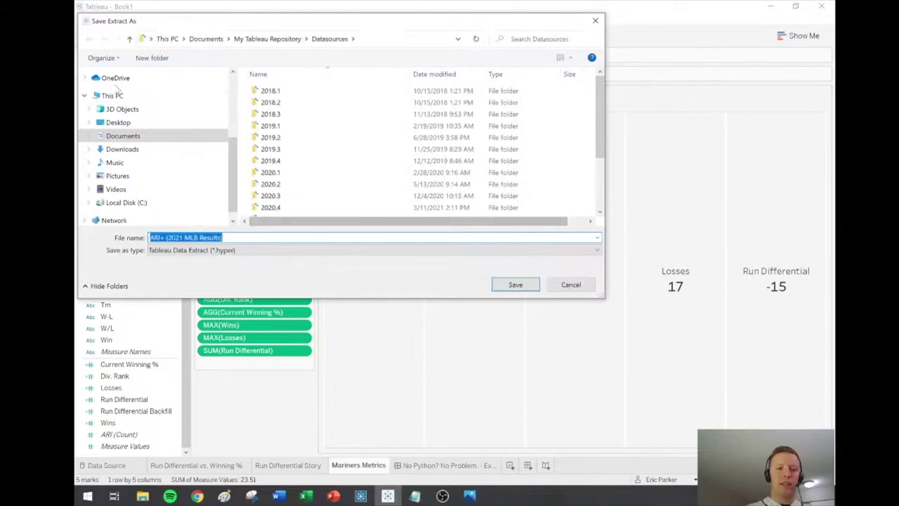
- Save the extract in the Datasources folder as "ARI+ (2021 MLB Results) - Example"
left_click(223, 237)
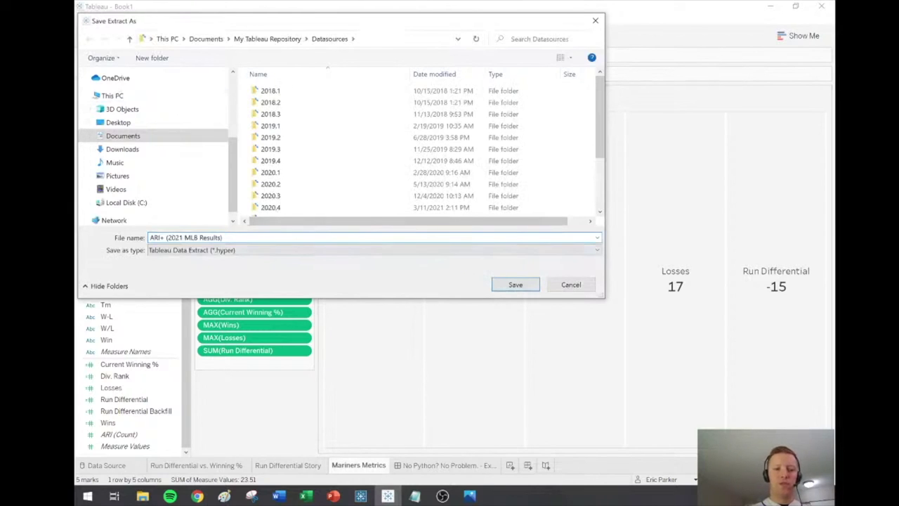
type("- Exa")
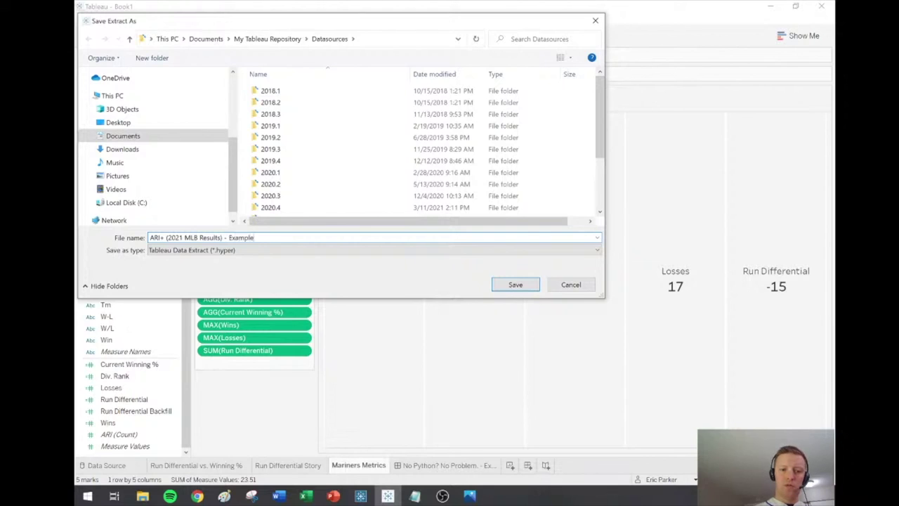
type("mple")
key("Return")
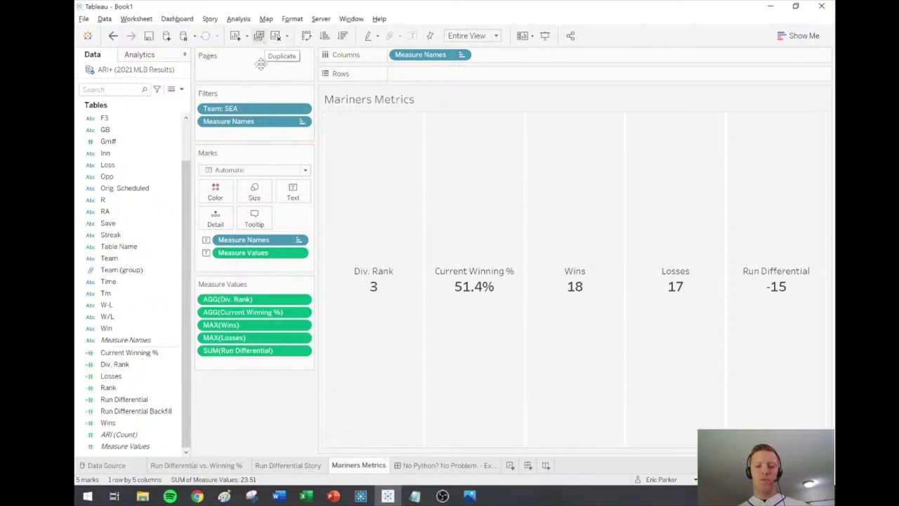
- Hide all worksheets used in the "No Python? No Problem. - Example Dashboard" dashboard
left_click(439, 467)
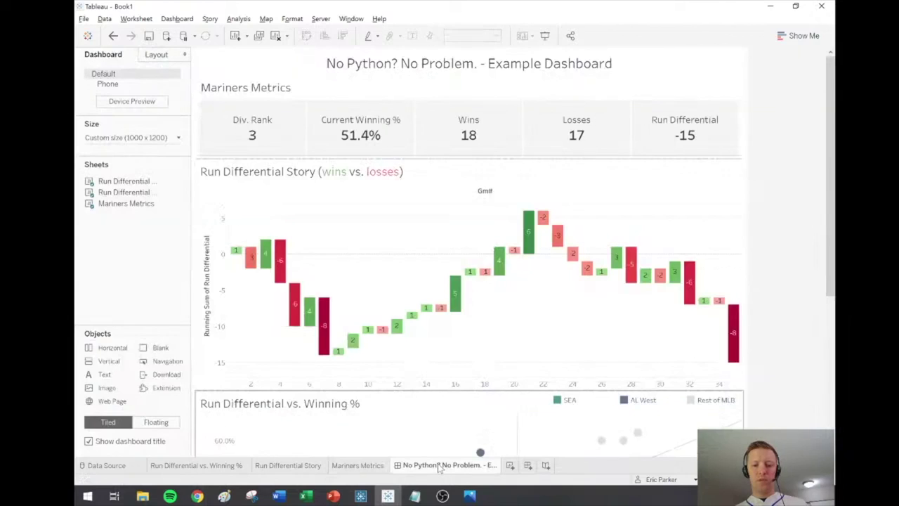
right_click(439, 466)
left_click(477, 401)
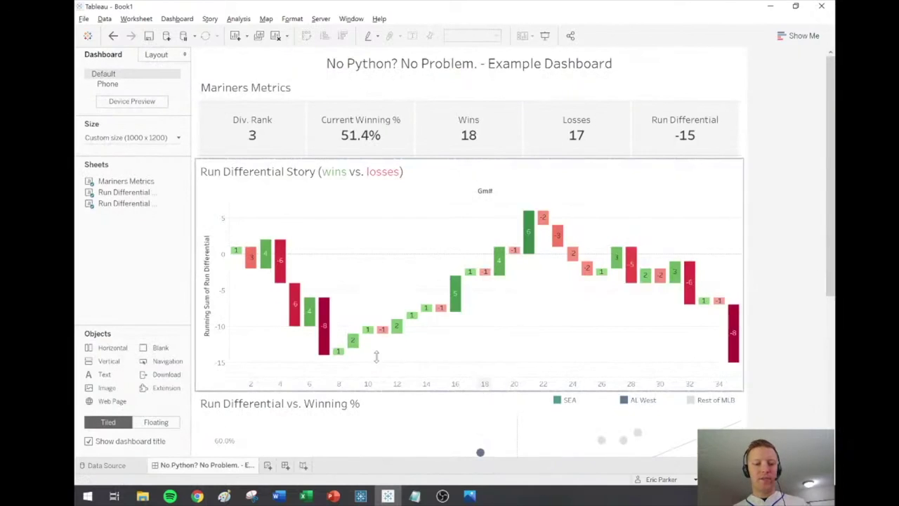
- Save the workbook to Tableau Public as "No Python? No Problem. - Example Dashboard", keeping its data in sync with Google Sheets
left_click(320, 19)
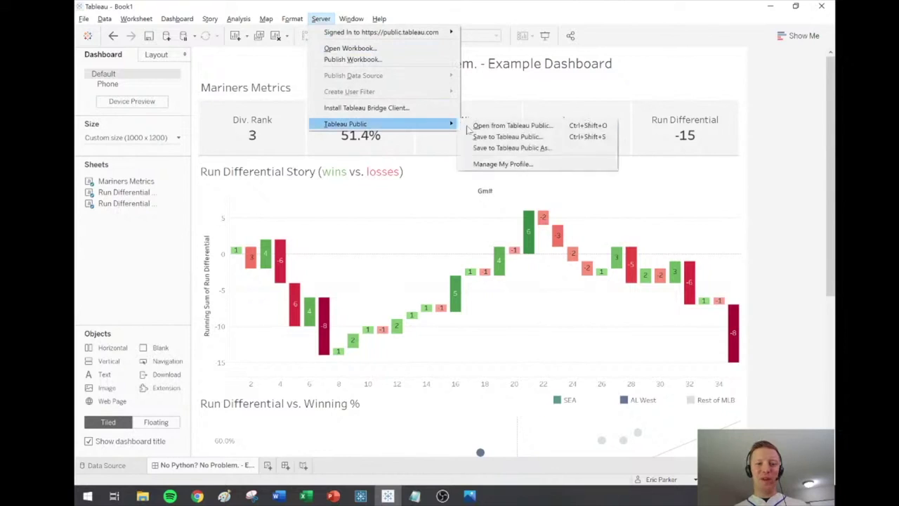
left_click(507, 148)
key("ctrl+a")
type("No Pyt")
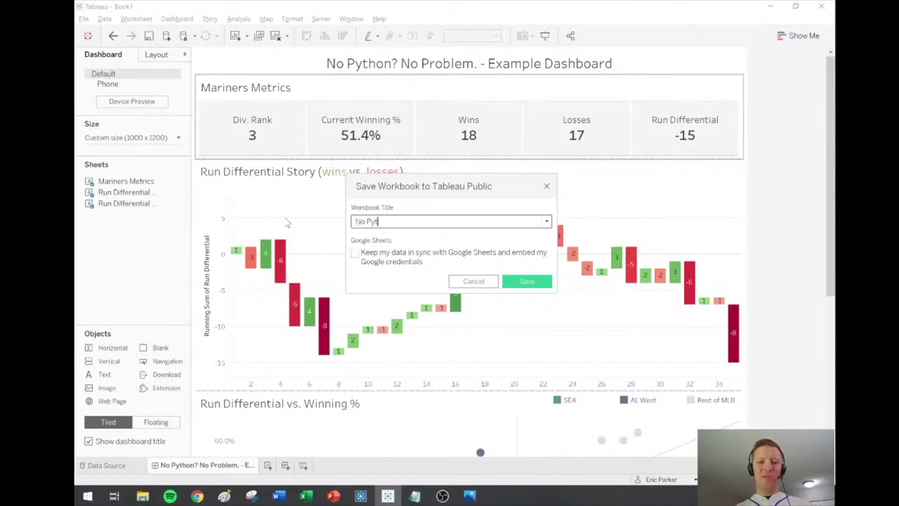
type("hon? No")
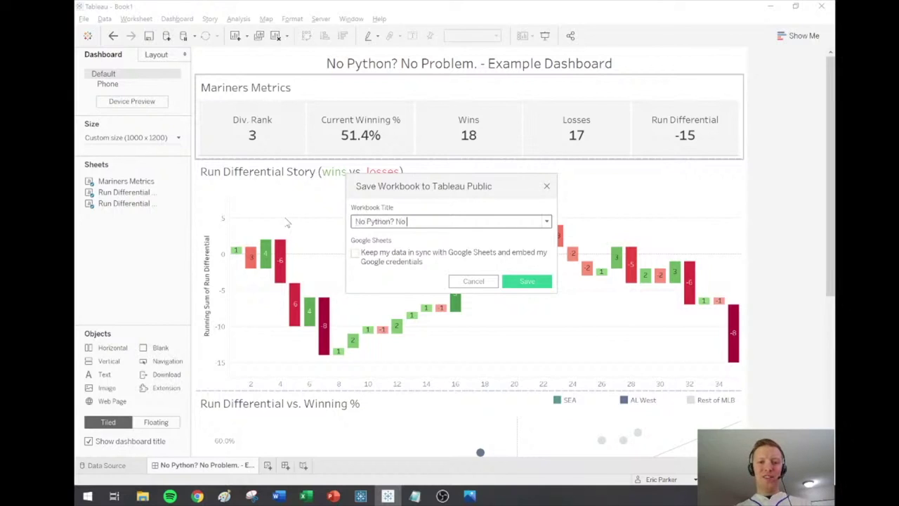
type(" Proble")
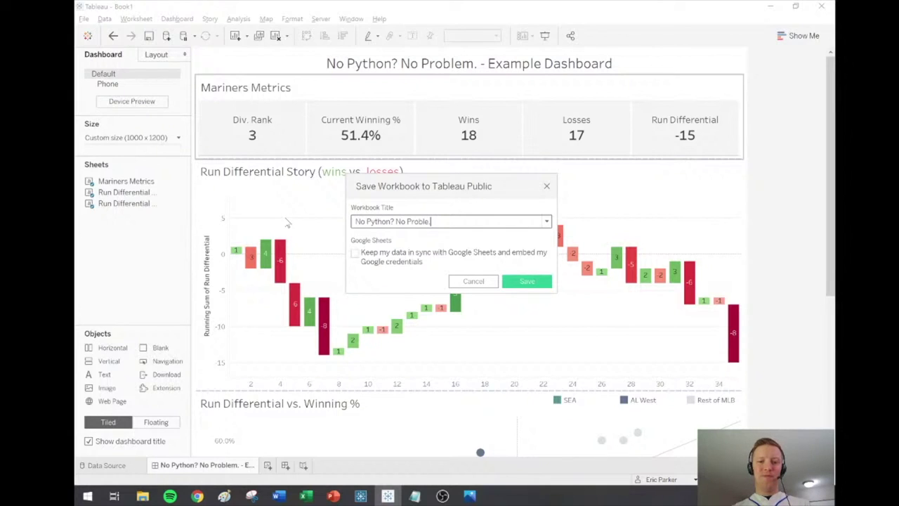
type("m. - Exam")
key("BackSpace")
key("BackSpace")
key("BackSpace")
key("BackSpace")
key("BackSpace")
key("BackSpace")
type("- Exsample")
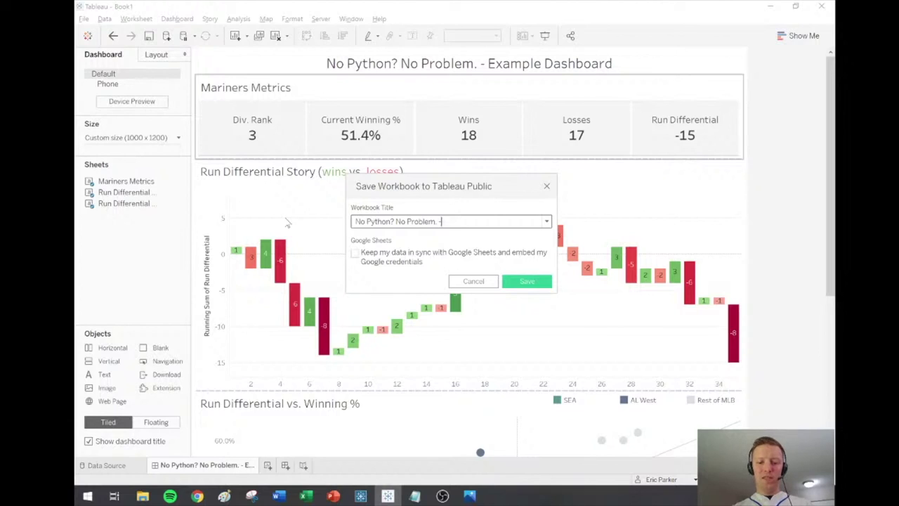
key("BackSpace")
key("BackSpace")
key("BackSpace")
key("BackSpace")
key("BackSpace")
key("BackSpace")
type("ample DAs")
key("BackSpace")
key("BackSpace")
type("ashboard")
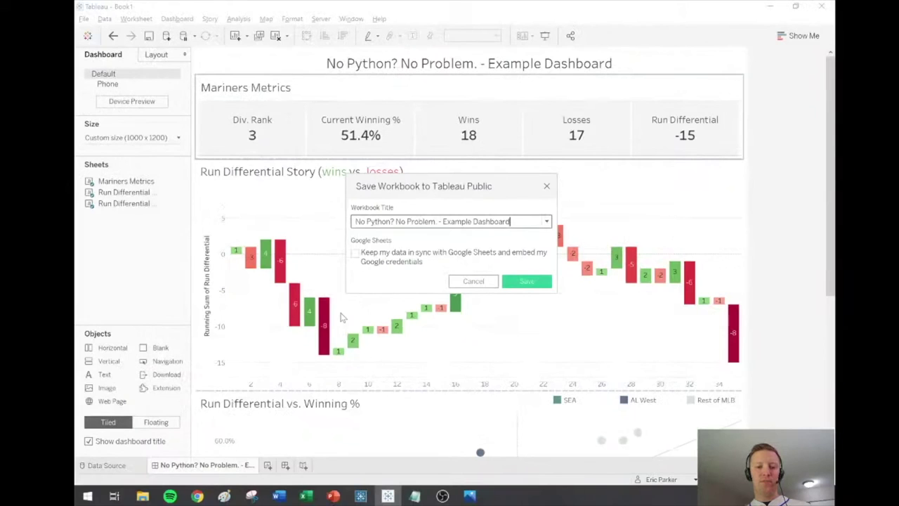
left_click(355, 253)
left_click(527, 282)
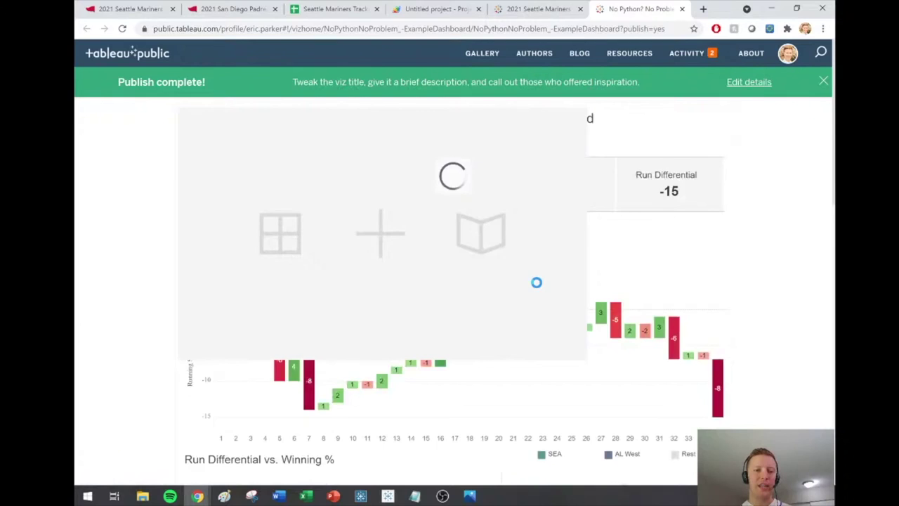
- Dismiss the publish notice and examine the published viz's details, including the Google Sheets update option
left_click(824, 83)
scroll(759, 169, "down", 5)
scroll(765, 191, "down", 5)
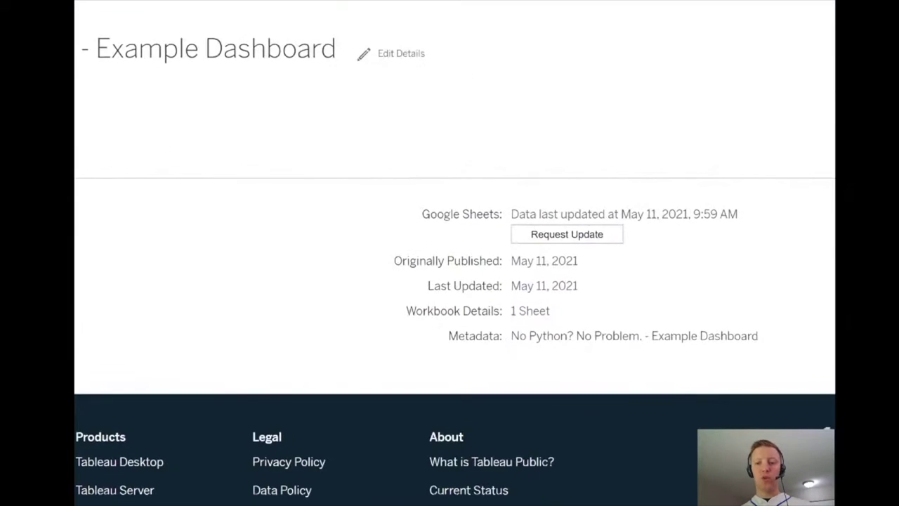
left_click_drag(622, 238, 743, 274)
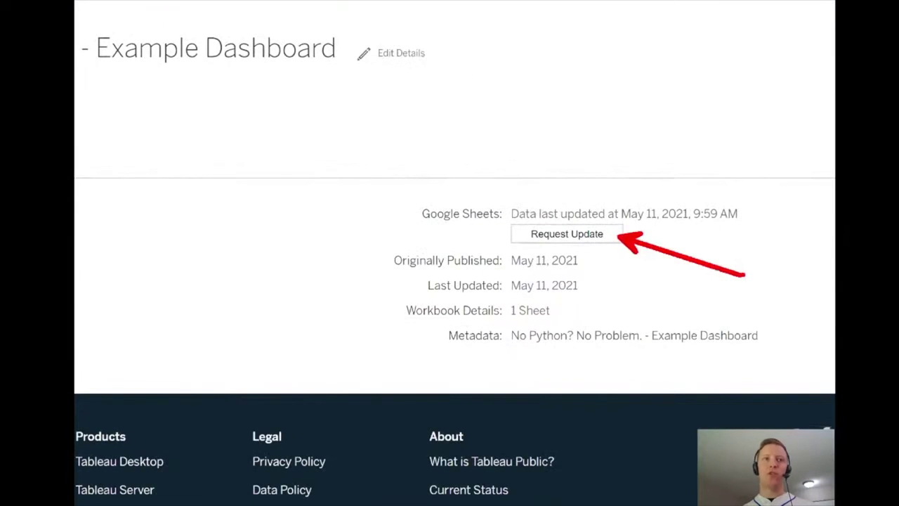